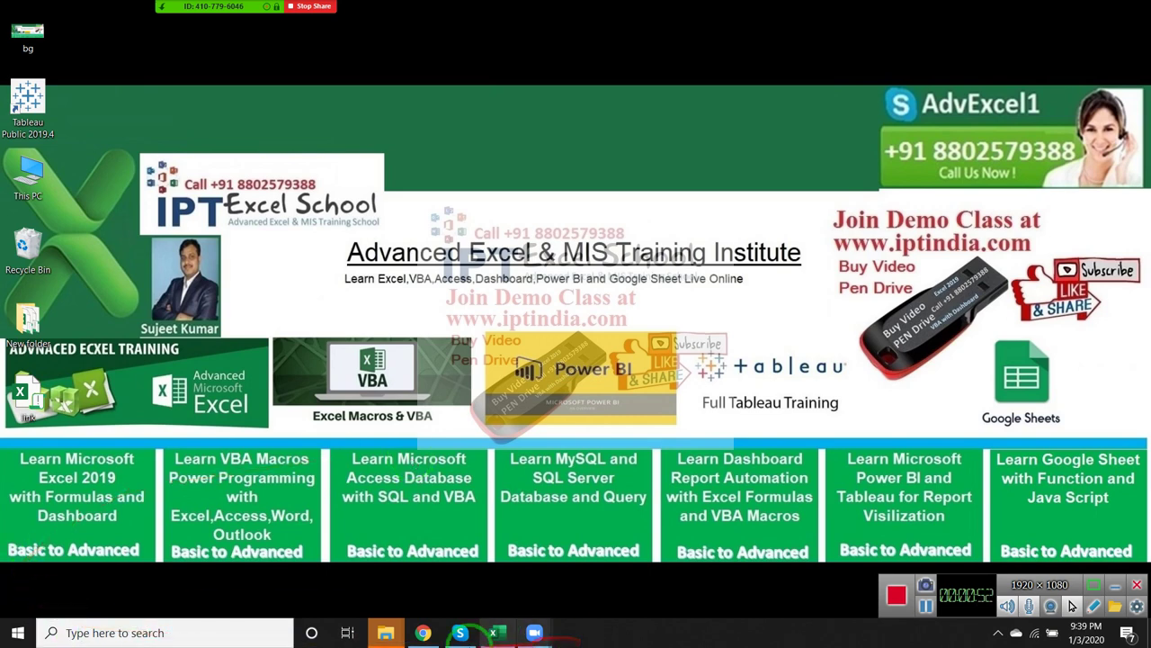
Open Google Drive's My Drive in a new Chrome tab from the 'dr' address suggestion.
click(422, 633)
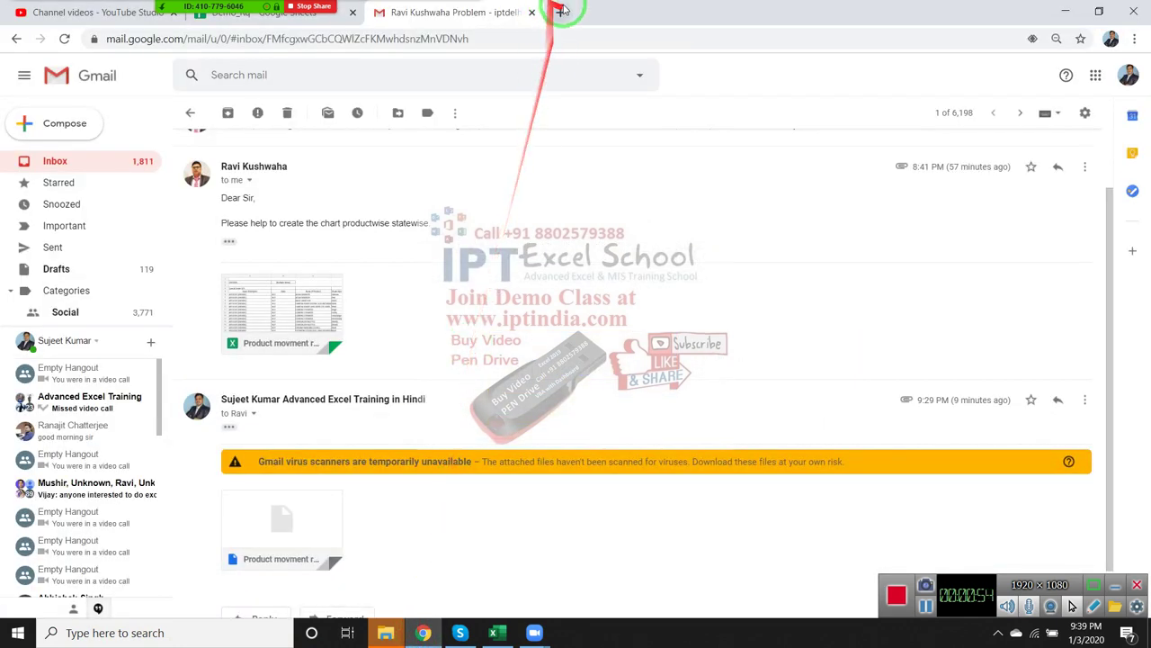
click(565, 11)
text(drive.google.com/drive/my-drive)
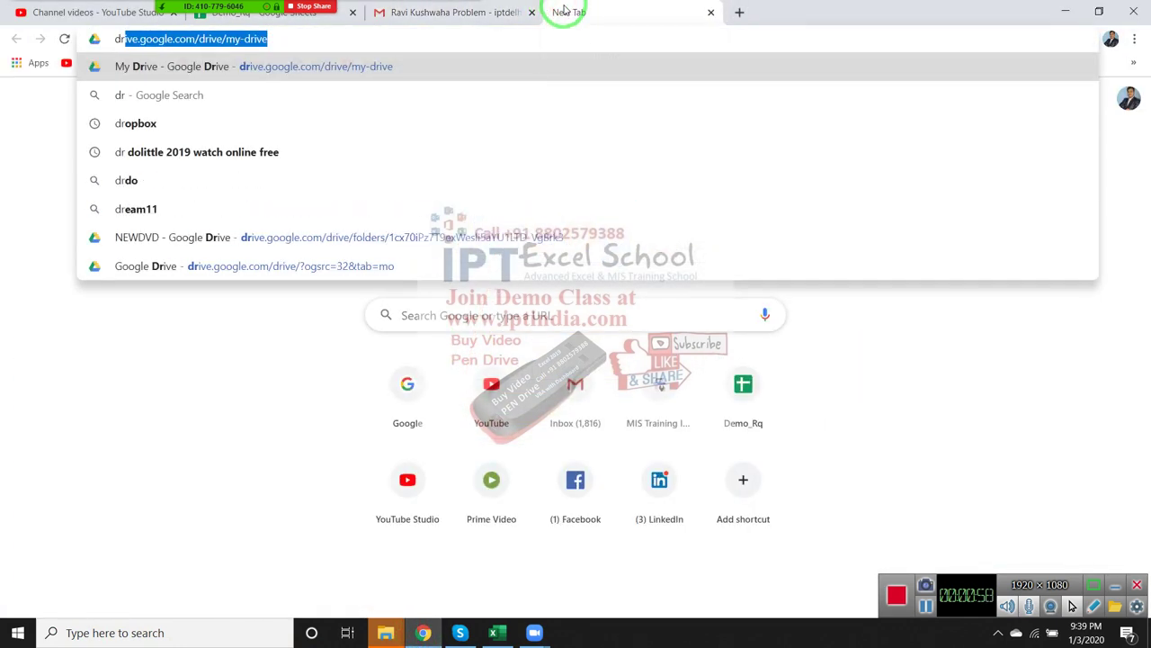
key(Return)
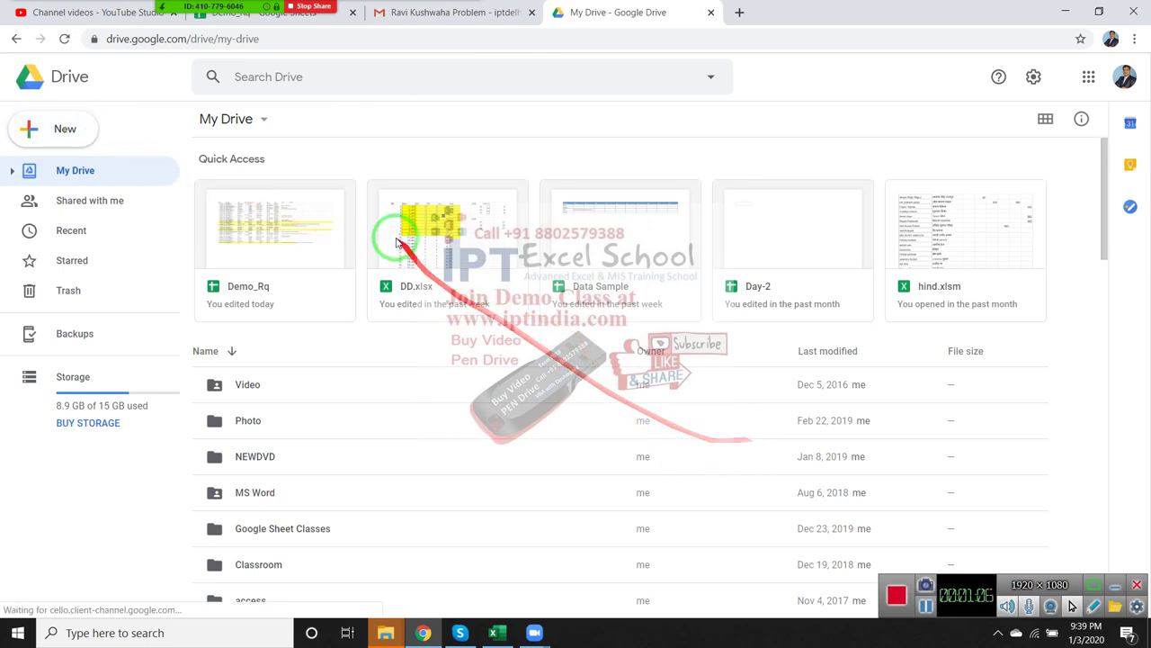
Open DD.xlsx from Drive's Quick Access with Google Sheets.
click(447, 263)
click(448, 257)
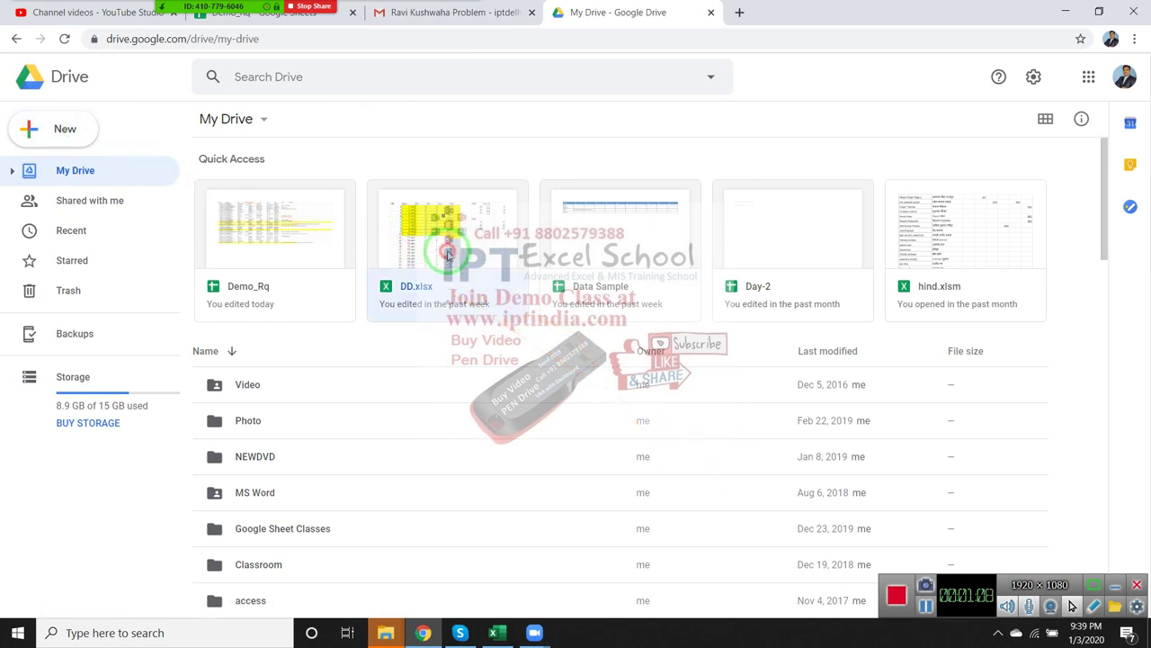
double_click(456, 256)
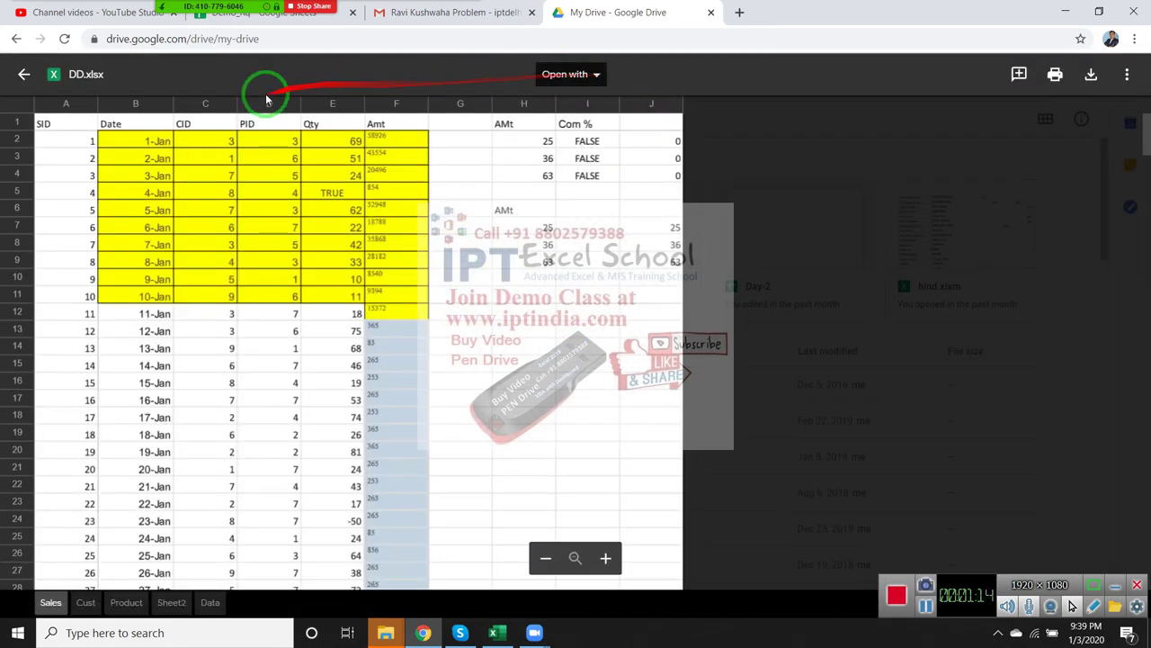
click(597, 74)
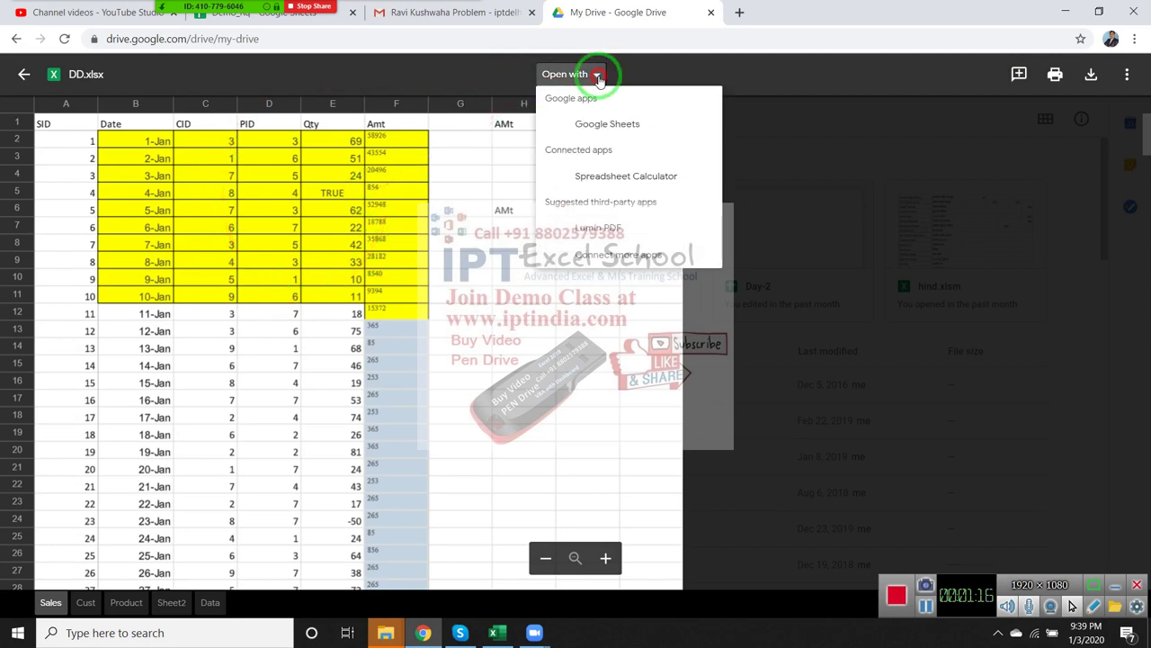
click(618, 133)
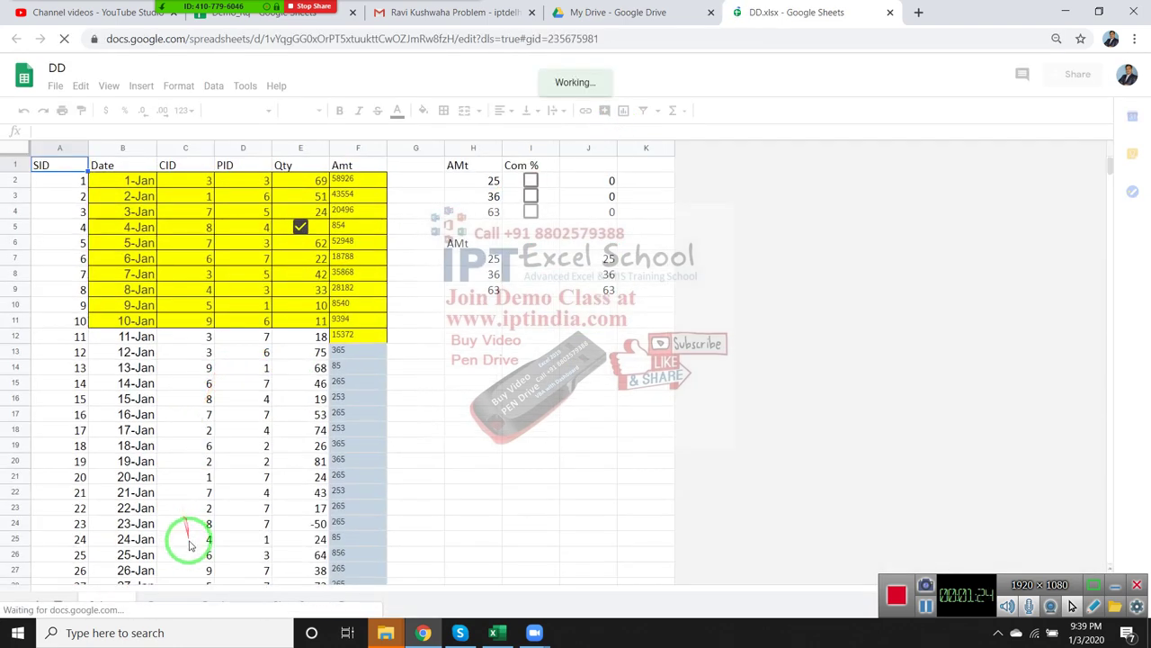
Switch the workbook to Sheet2 and select its SID header cell A1.
scroll(187, 539, down, 2)
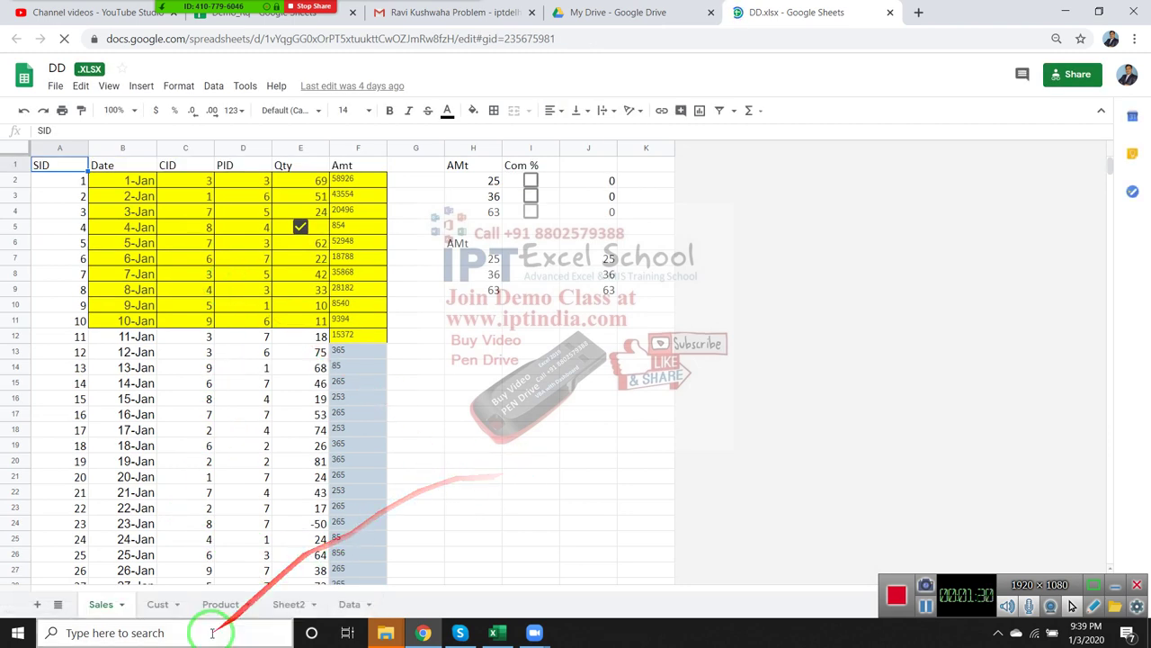
click(288, 604)
click(349, 605)
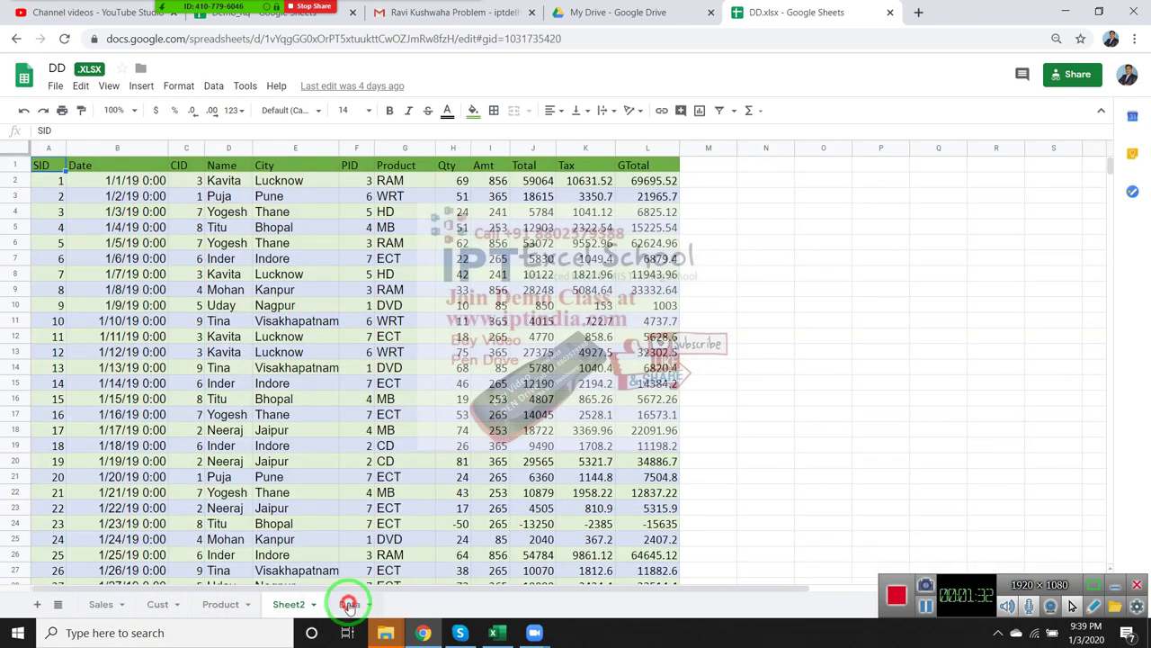
click(289, 605)
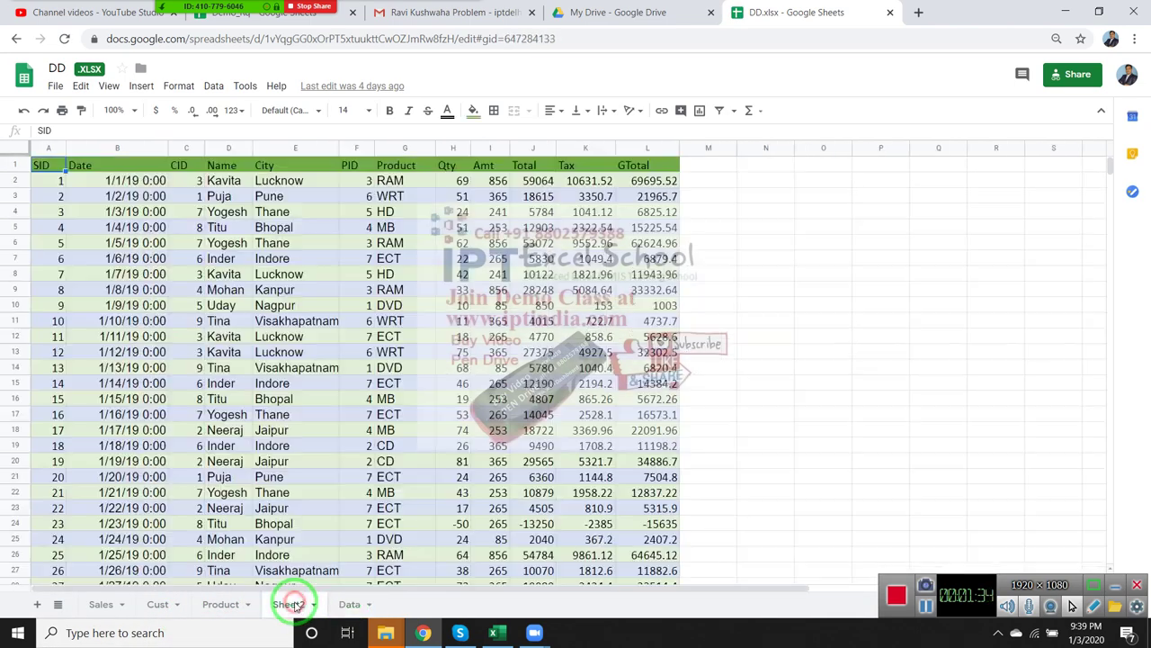
click(155, 243)
click(45, 164)
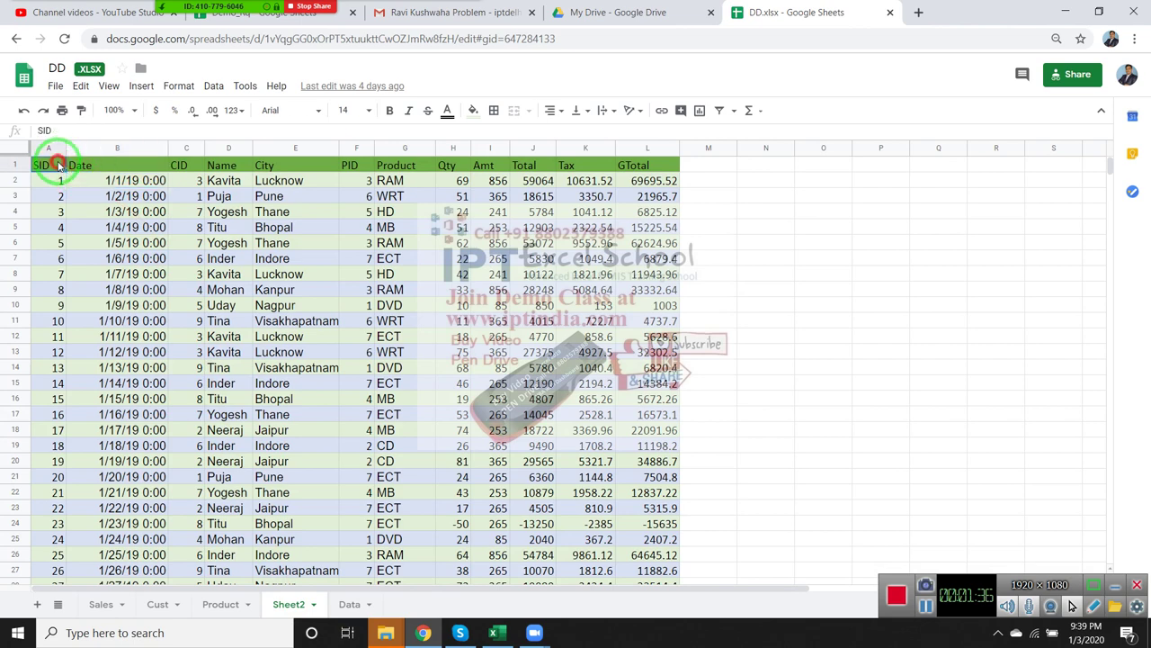
Browse the Edit, File and View menus without changing anything.
click(80, 85)
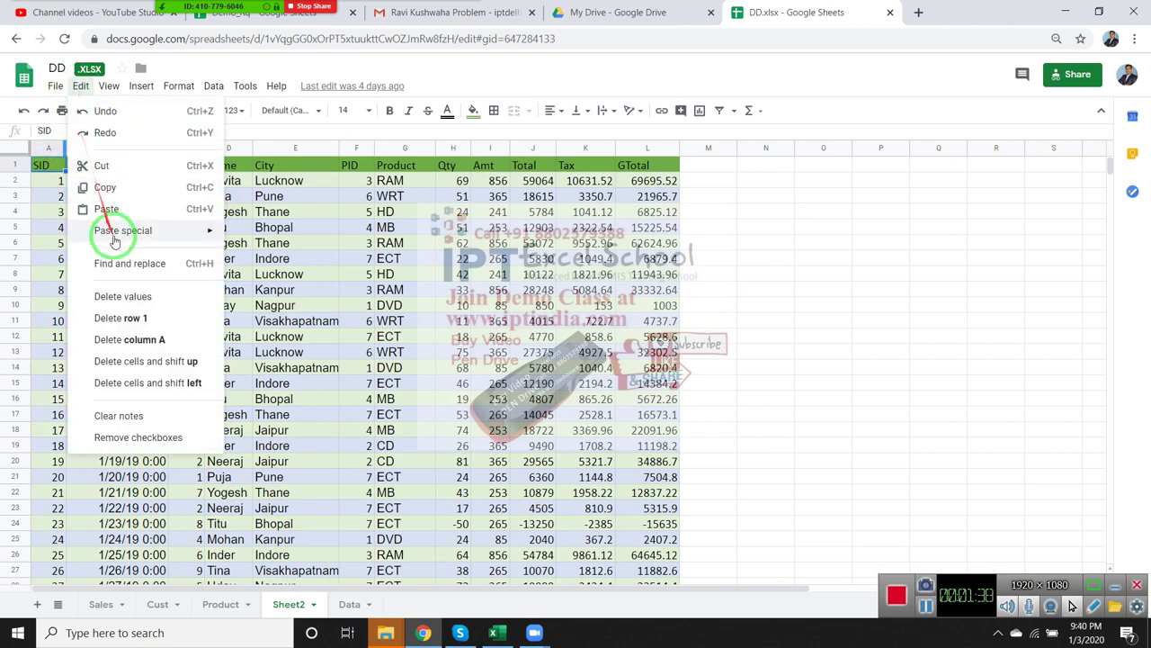
click(54, 90)
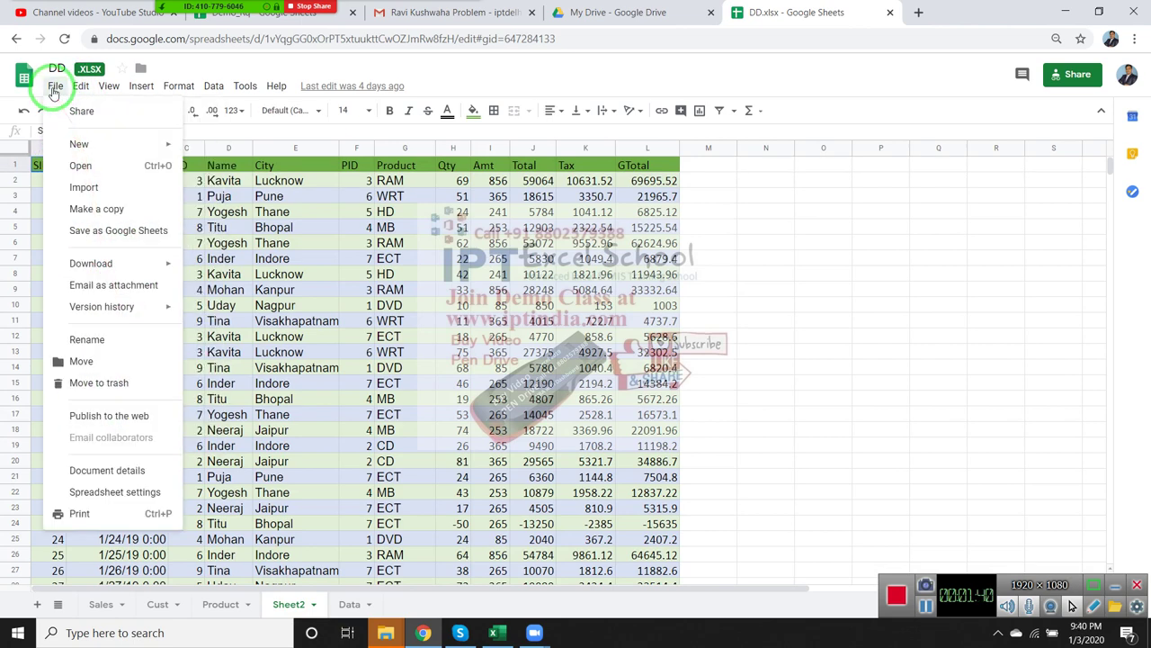
click(76, 87)
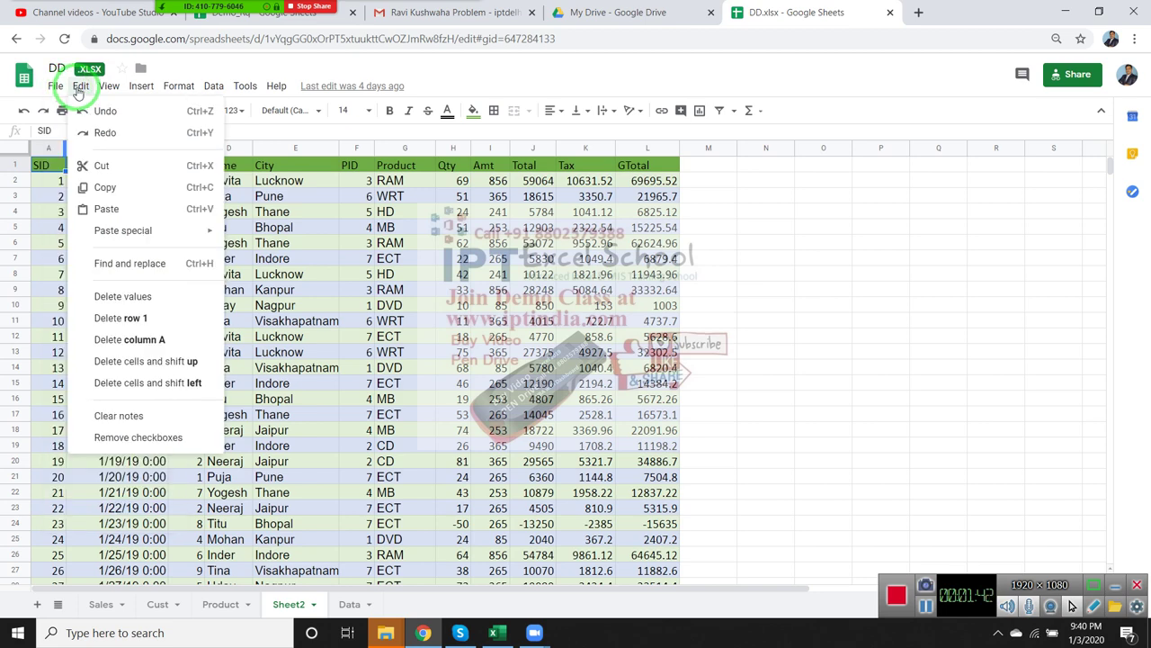
click(96, 85)
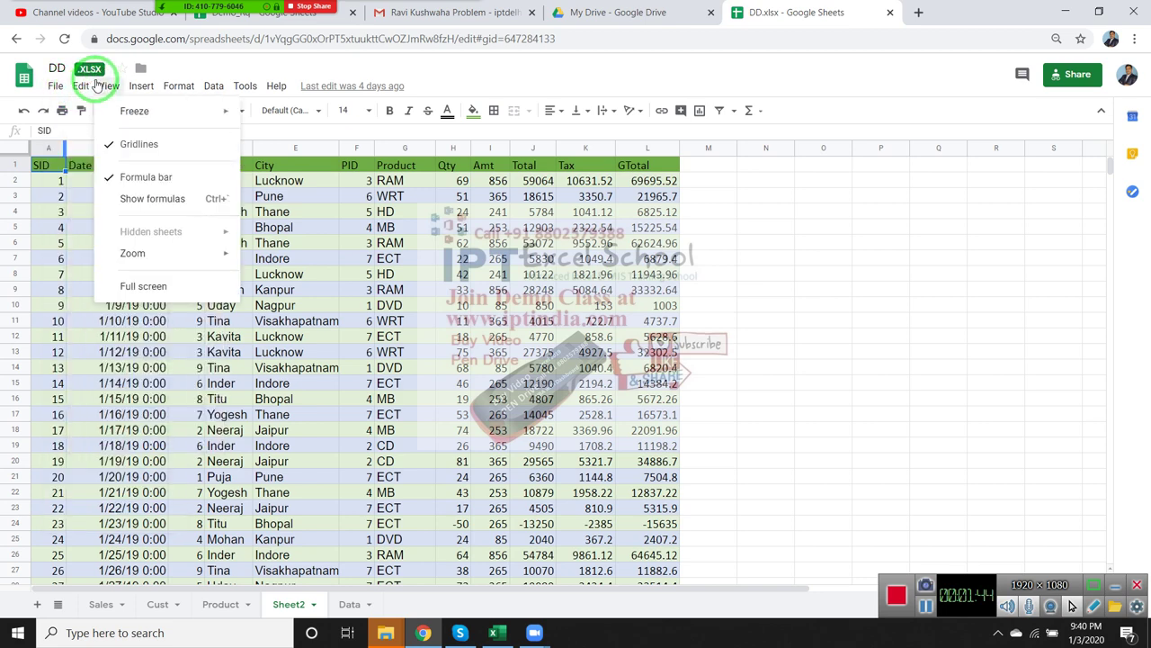
click(81, 350)
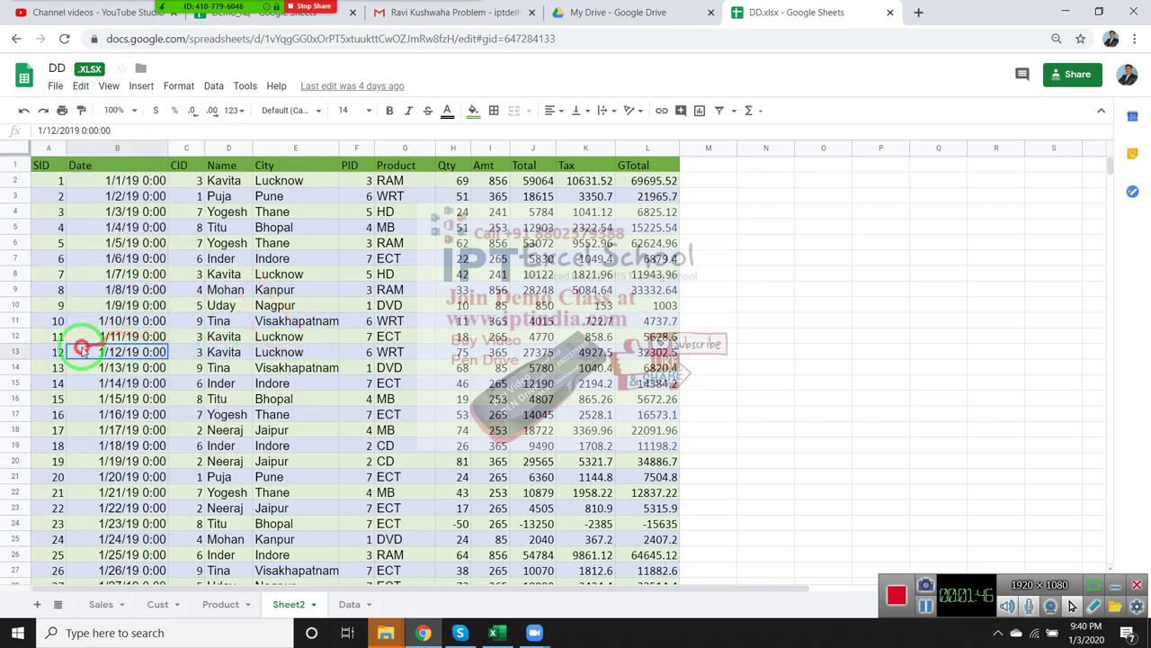
click(109, 85)
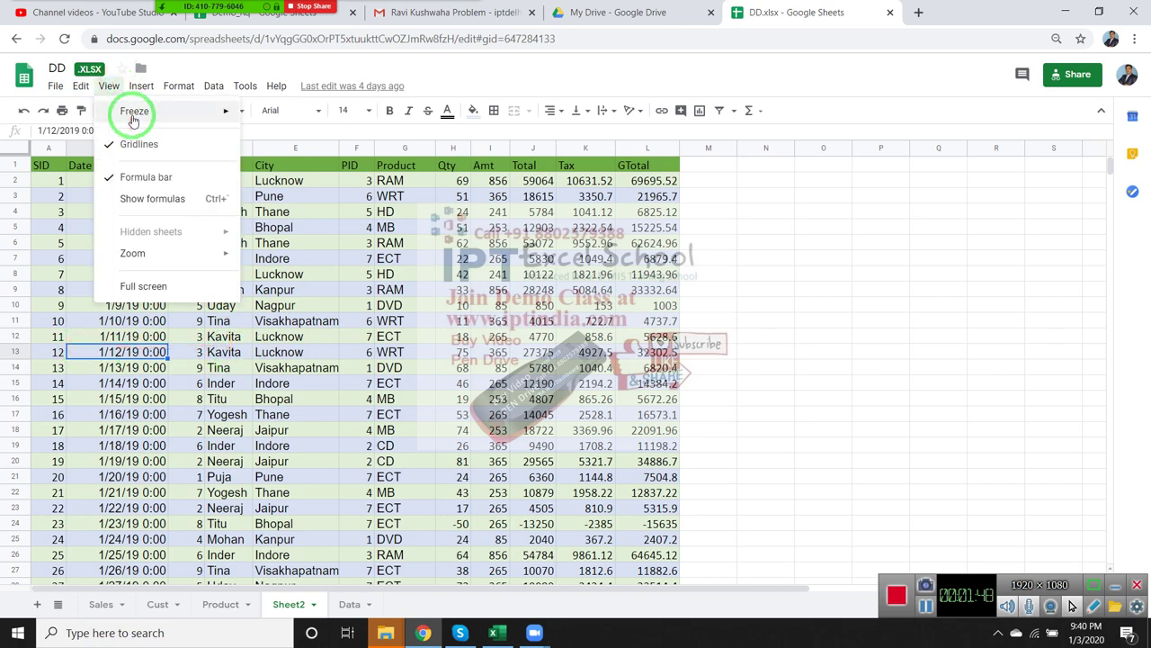
mouse_move(133, 122)
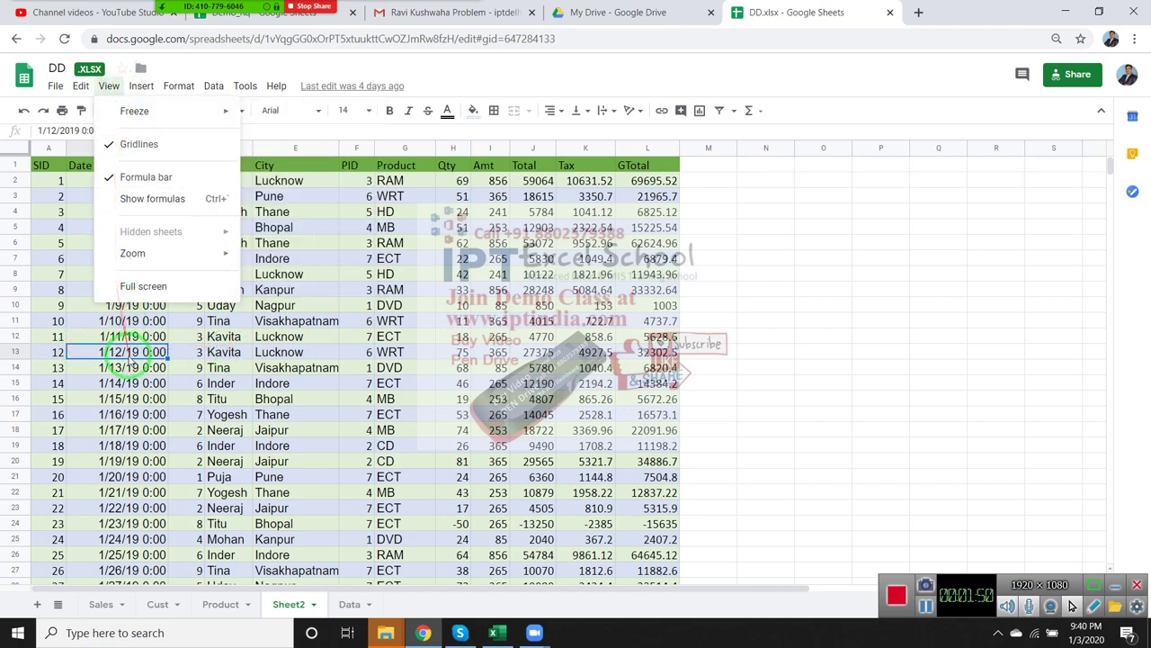
click(130, 356)
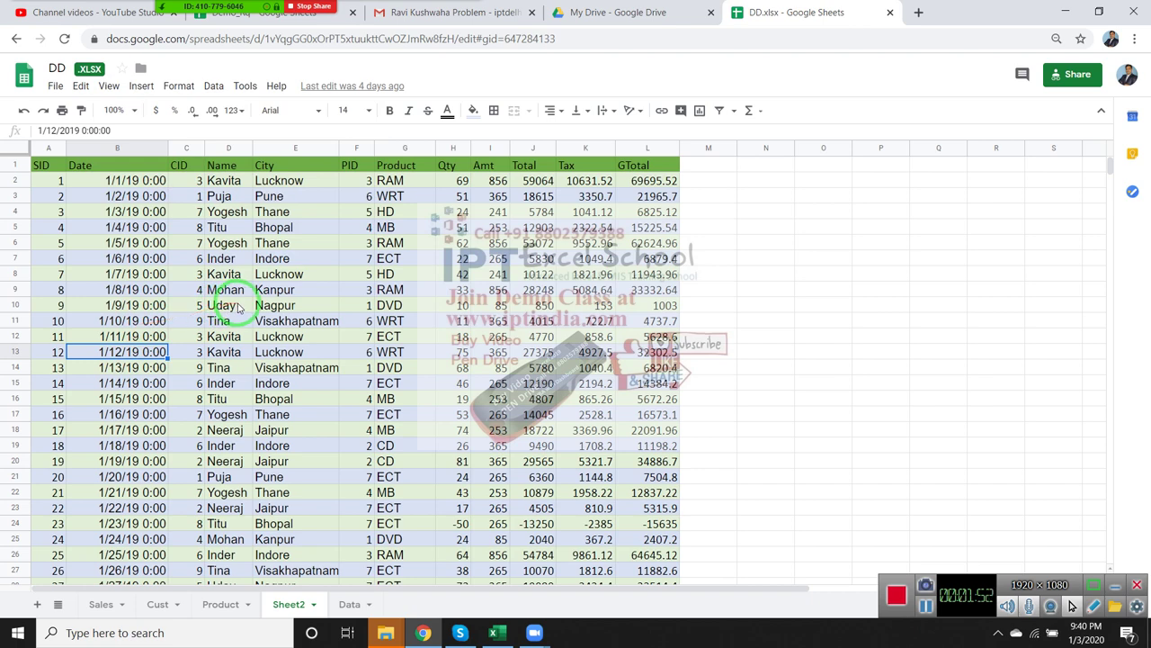
Scroll through Sheet2's sales records and select cell A2.
scroll(241, 308, down, 4)
scroll(241, 307, up, 4)
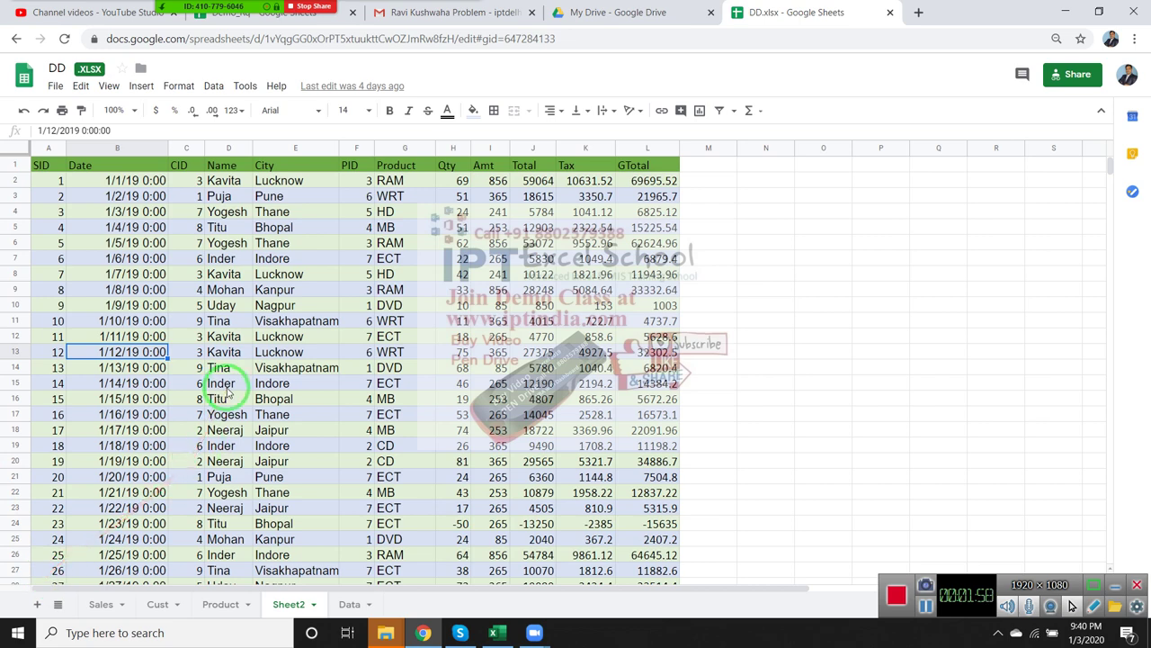
scroll(228, 393, down, 1)
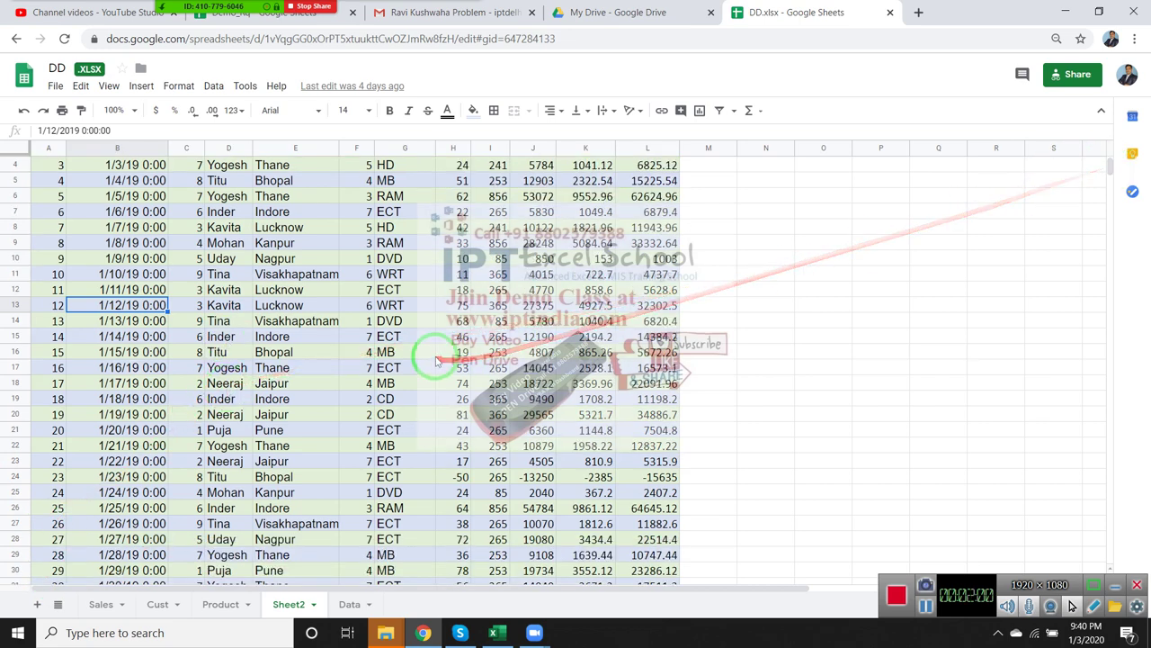
scroll(435, 361, down, 1)
scroll(435, 361, up, 1)
scroll(435, 365, up, 1)
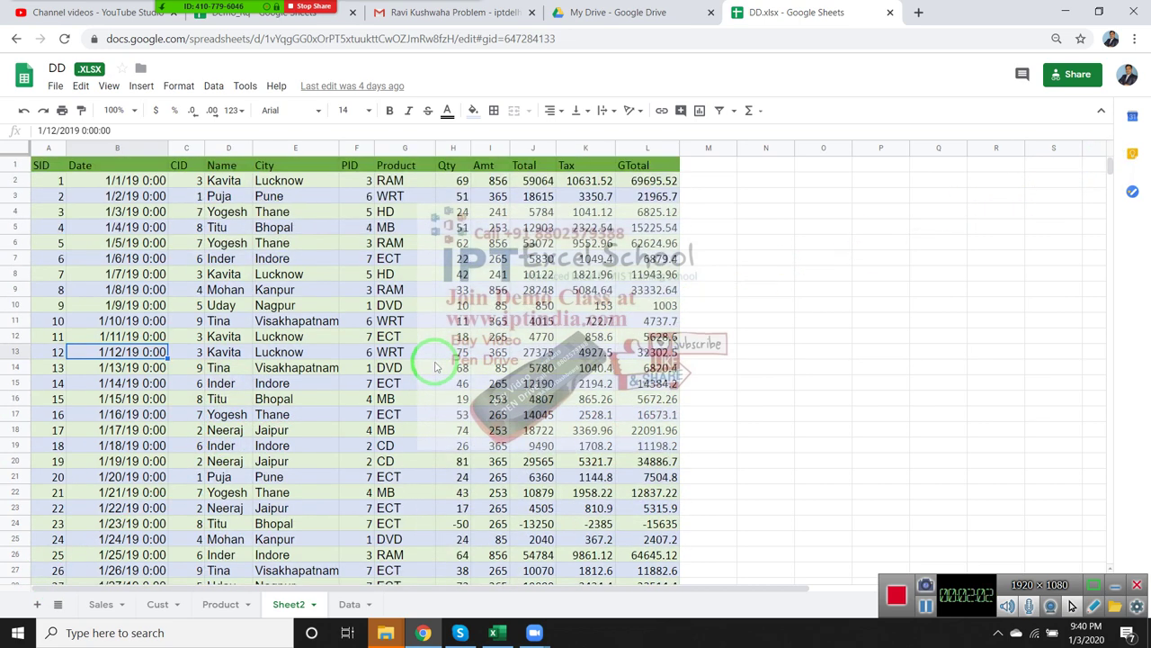
scroll(435, 366, down, 5)
scroll(435, 367, down, 1)
scroll(435, 367, up, 6)
scroll(435, 367, down, 4)
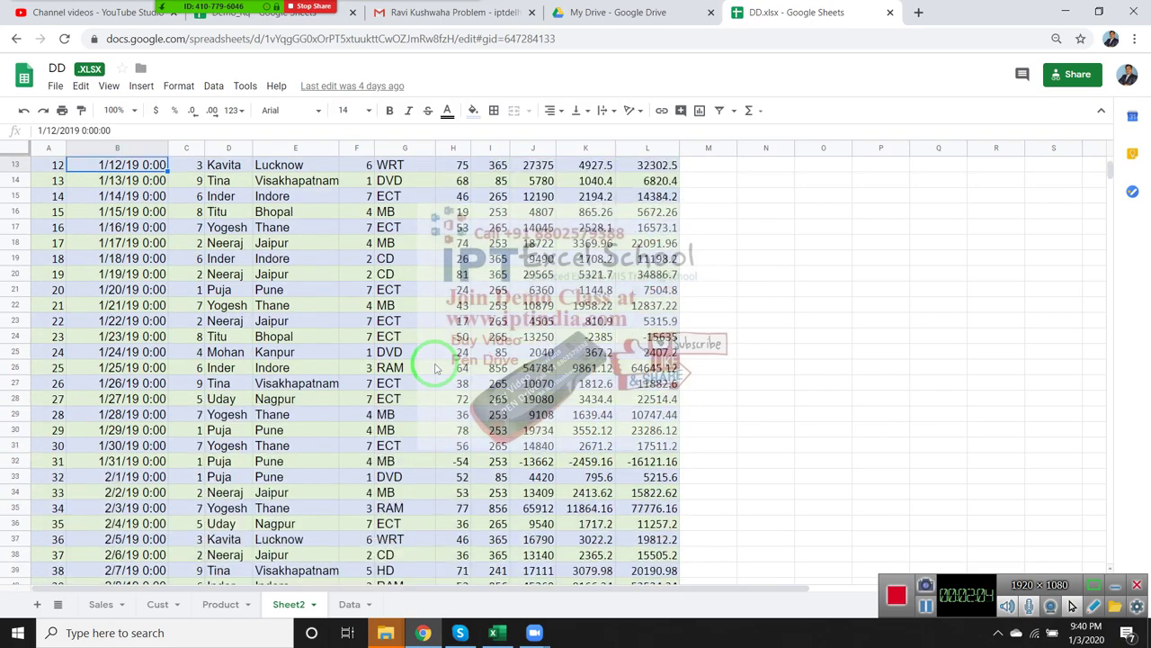
scroll(436, 367, down, 1)
scroll(435, 367, up, 5)
scroll(436, 367, down, 7)
scroll(436, 367, up, 4)
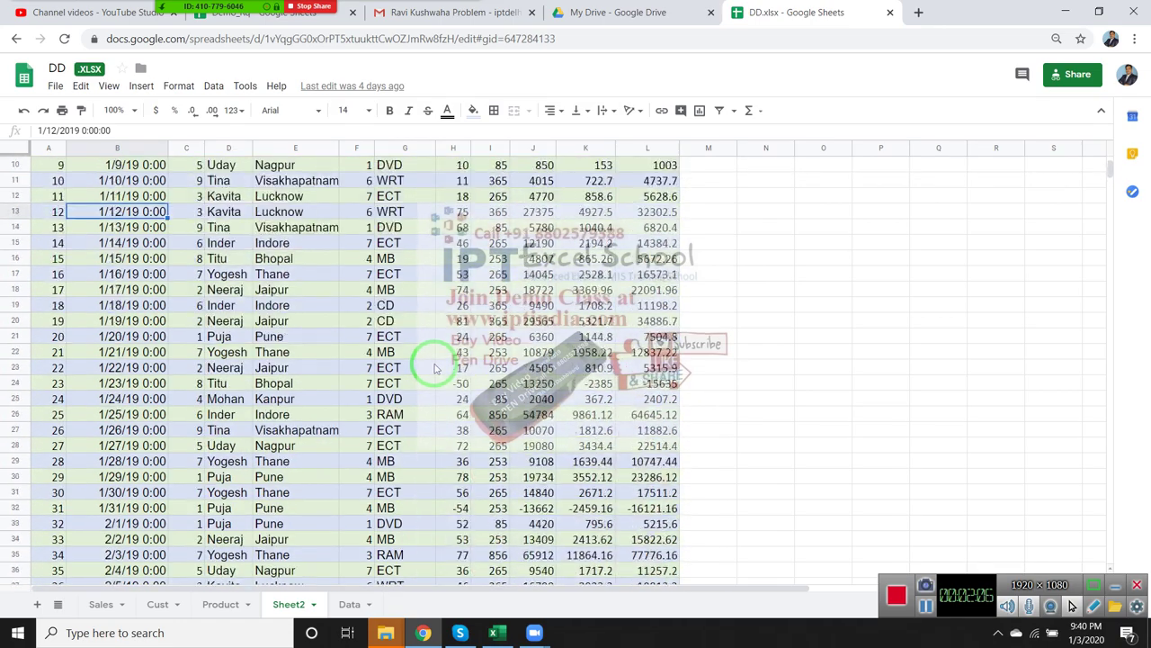
scroll(435, 367, up, 3)
scroll(436, 367, down, 8)
scroll(436, 367, up, 4)
scroll(436, 367, up, 4)
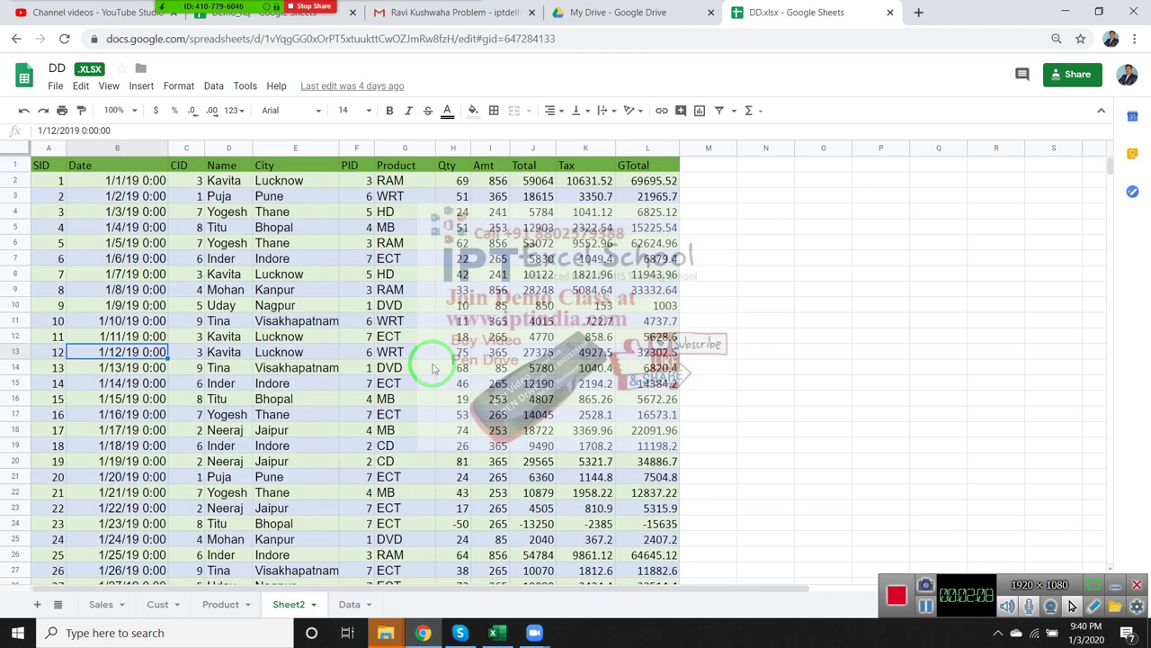
click(46, 181)
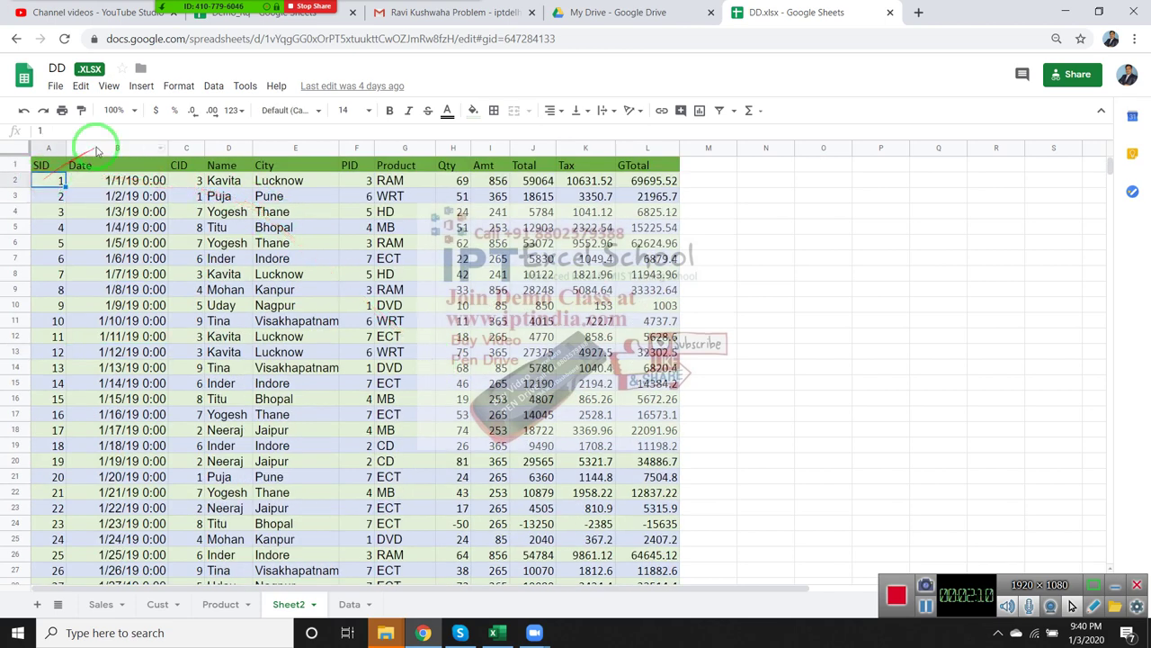
Look at the View > Freeze options for header row 1, then select cell E4.
click(109, 85)
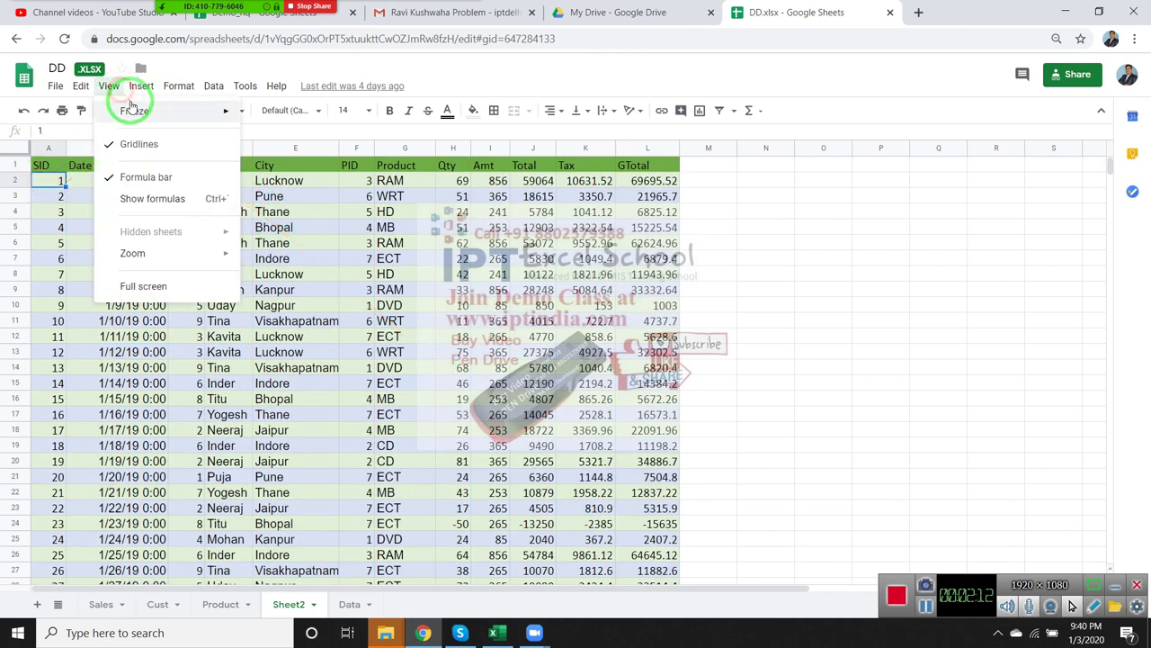
mouse_move(133, 110)
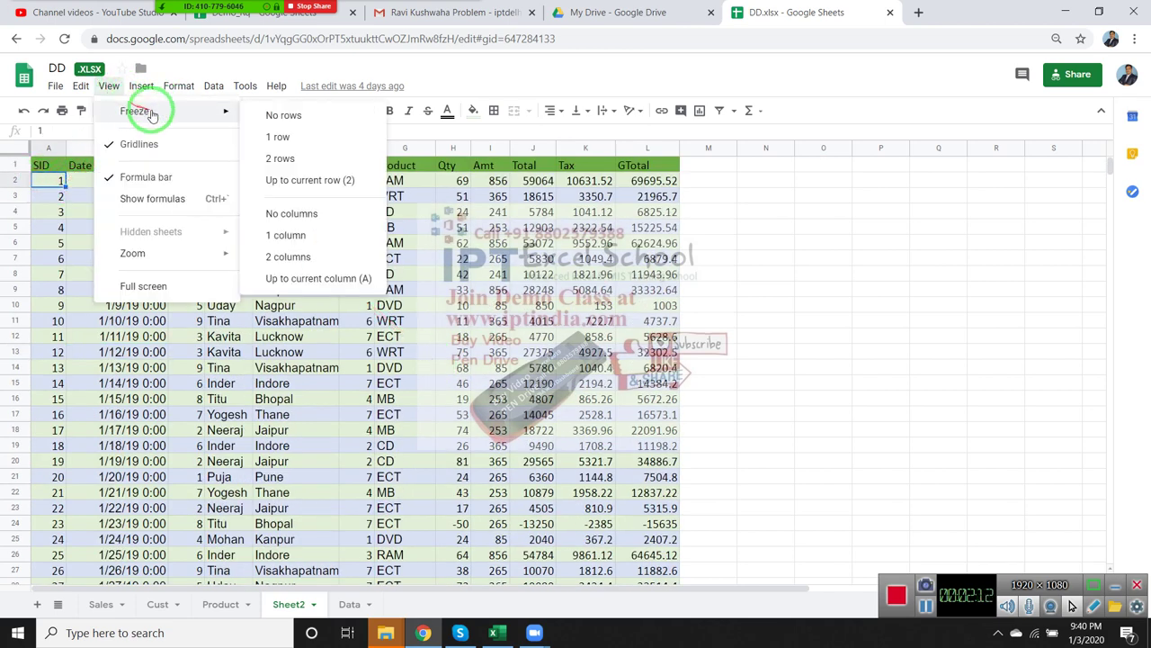
click(306, 141)
click(287, 223)
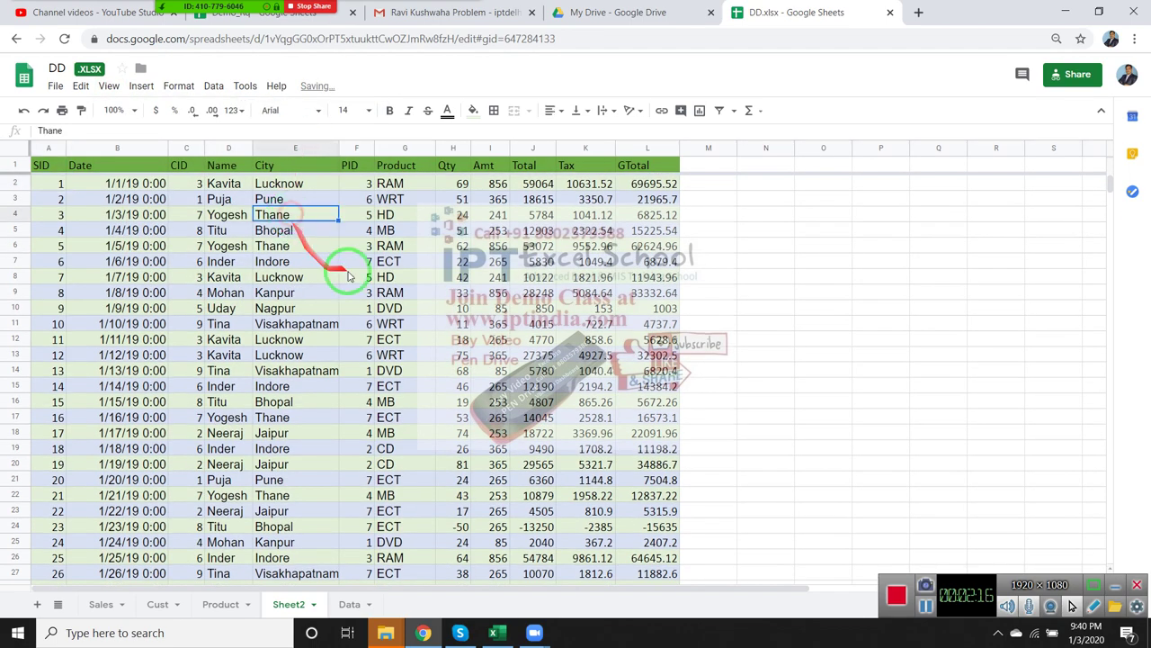
Scroll through Sheet2's records and select the first date in B2.
scroll(349, 279, down, 2)
scroll(349, 278, down, 9)
scroll(349, 278, up, 11)
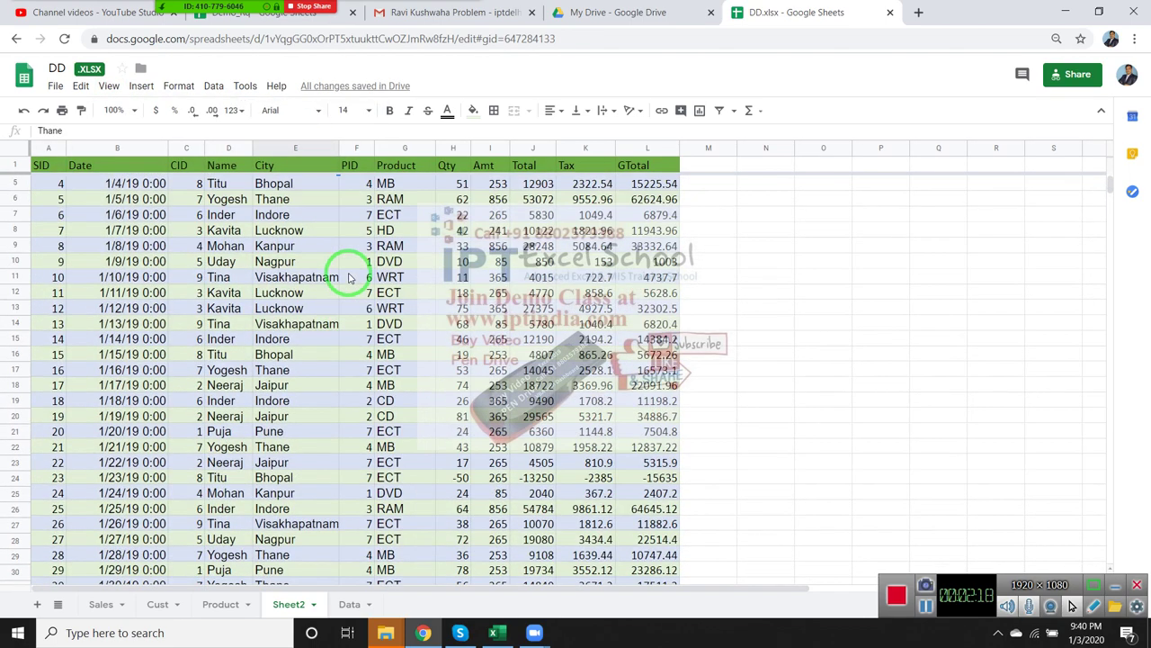
scroll(349, 277, down, 4)
scroll(349, 277, down, 3)
scroll(349, 277, up, 7)
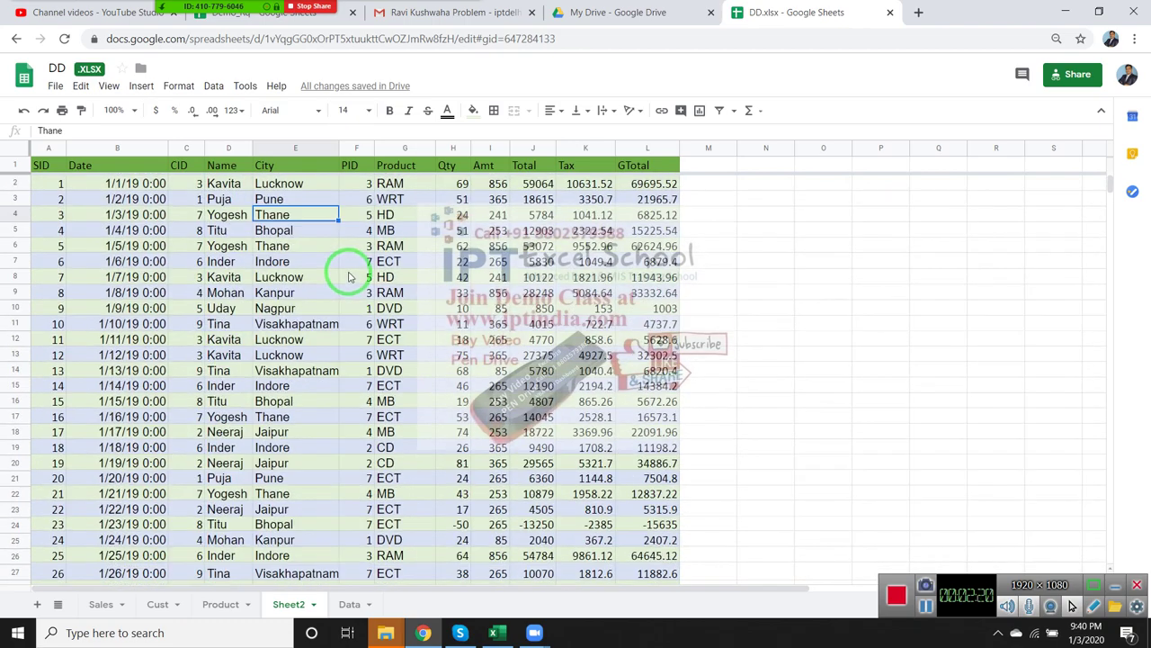
scroll(349, 269, down, 4)
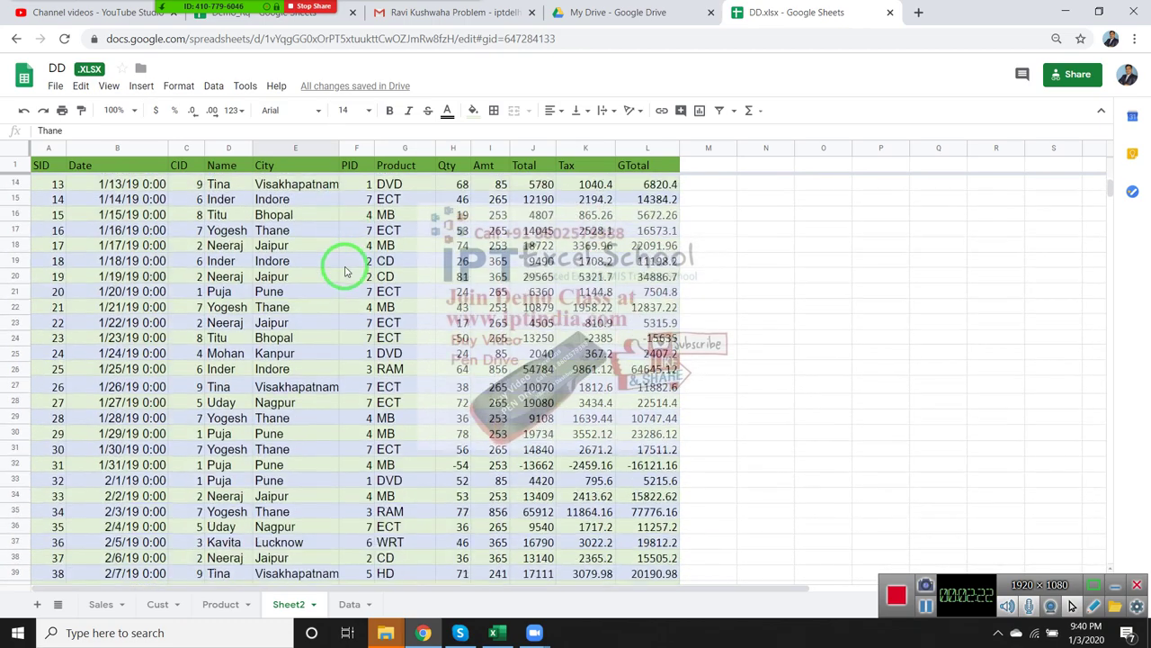
scroll(348, 267, up, 3)
scroll(347, 263, up, 1)
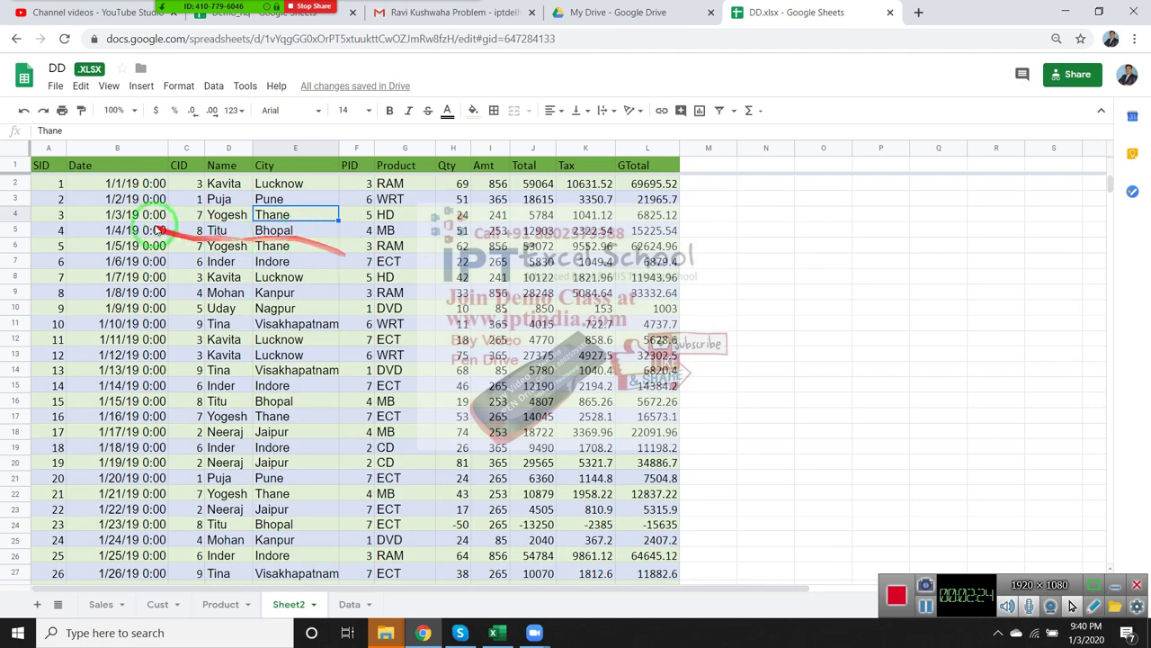
click(106, 182)
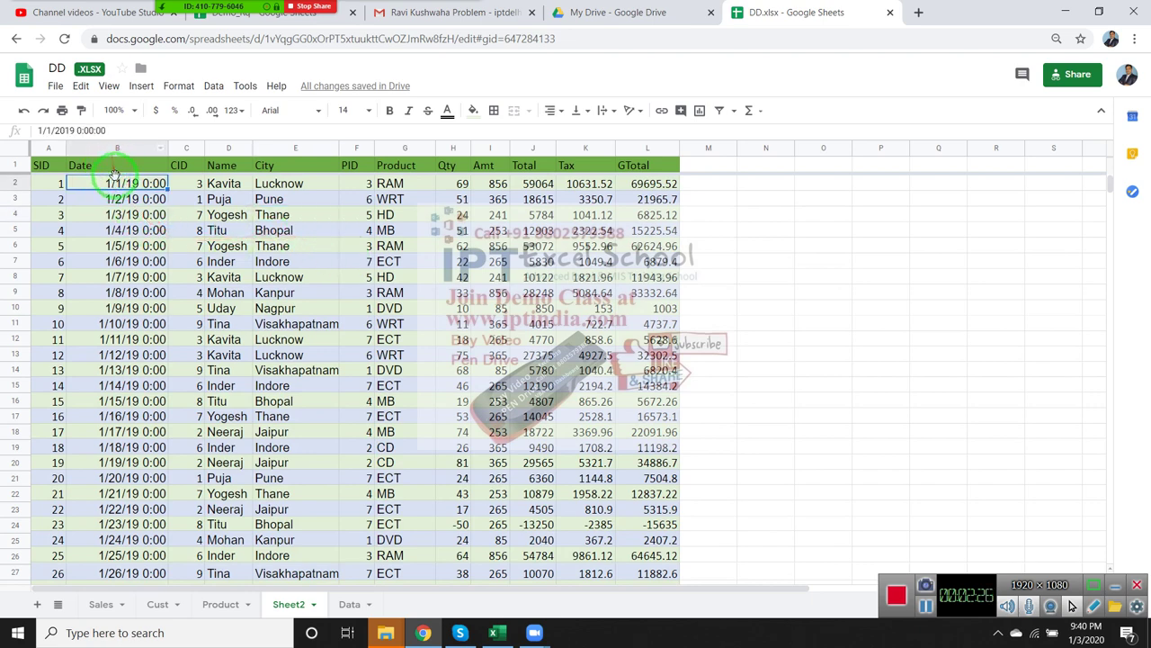
drag(128, 220, 109, 4)
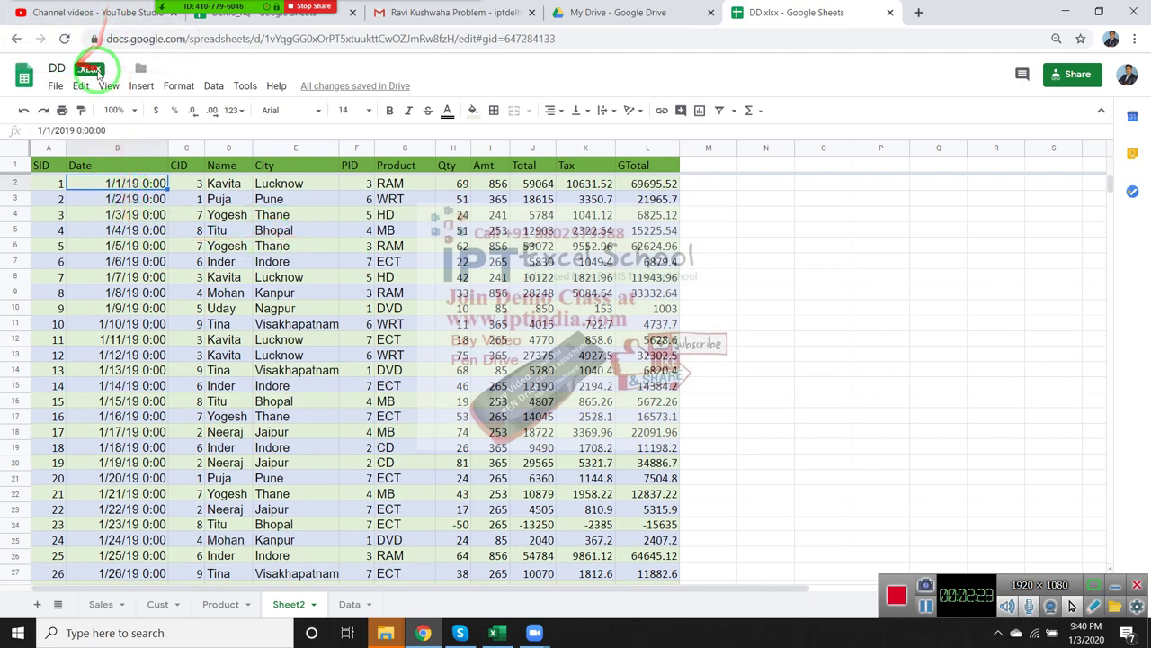
Browse the View and Insert menus, then select the first two SIDs in A2:A3.
click(108, 86)
click(141, 86)
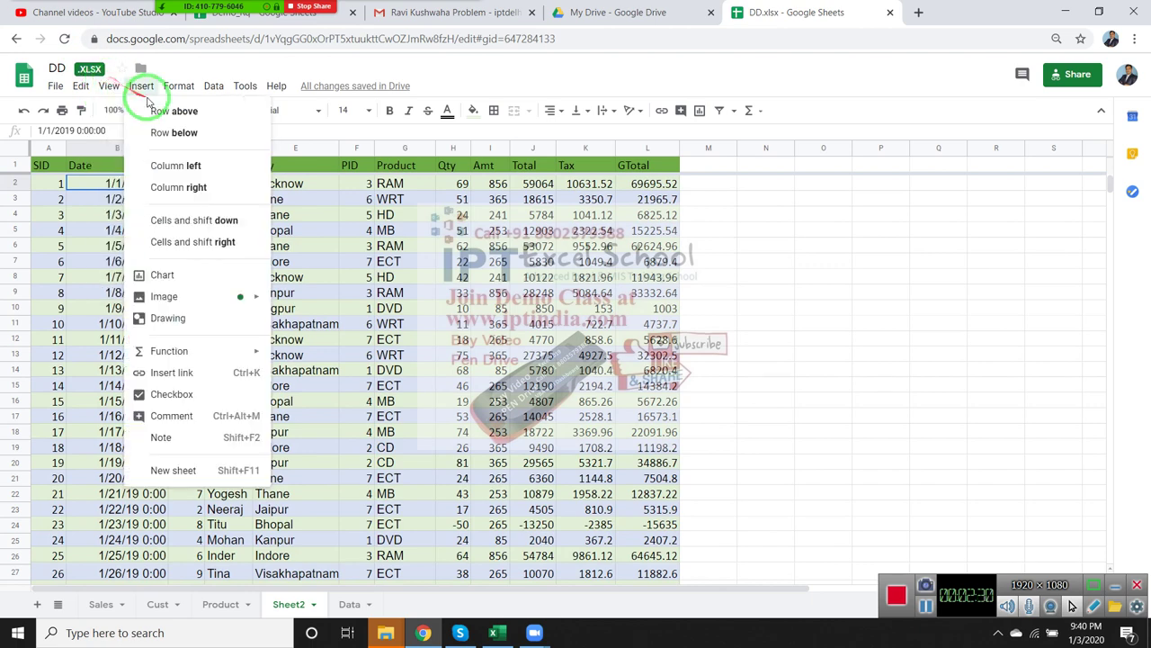
drag(117, 110, 171, 296)
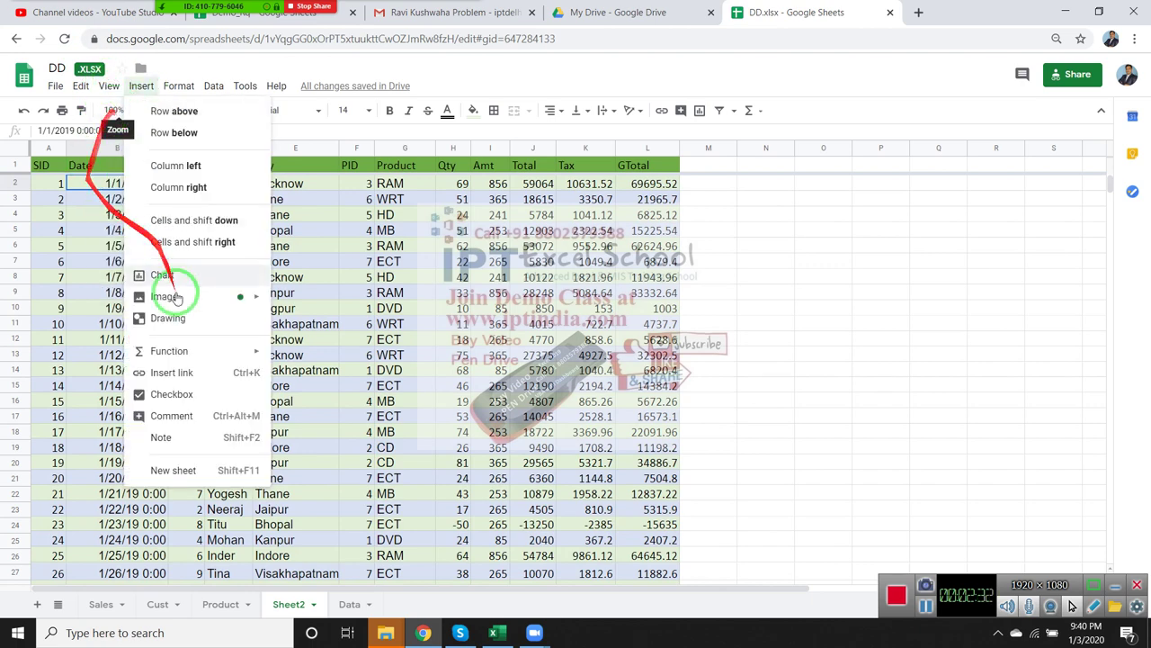
click(49, 277)
click(108, 85)
mouse_move(133, 111)
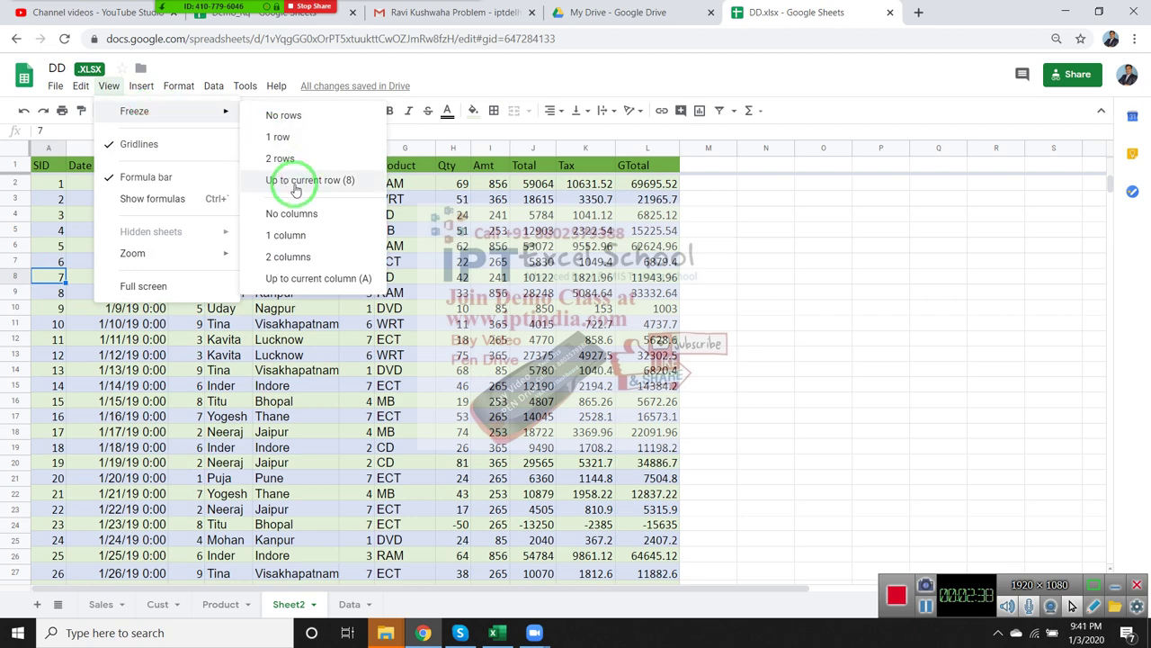
drag(59, 259, 56, 212)
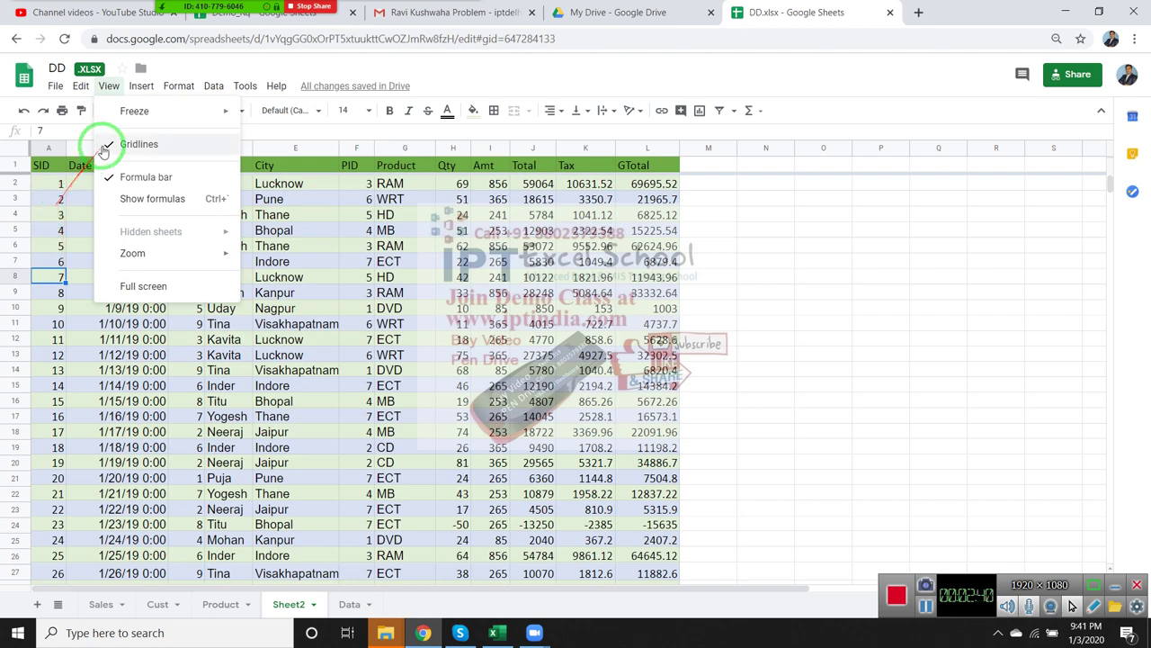
mouse_move(135, 110)
drag(144, 110, 294, 158)
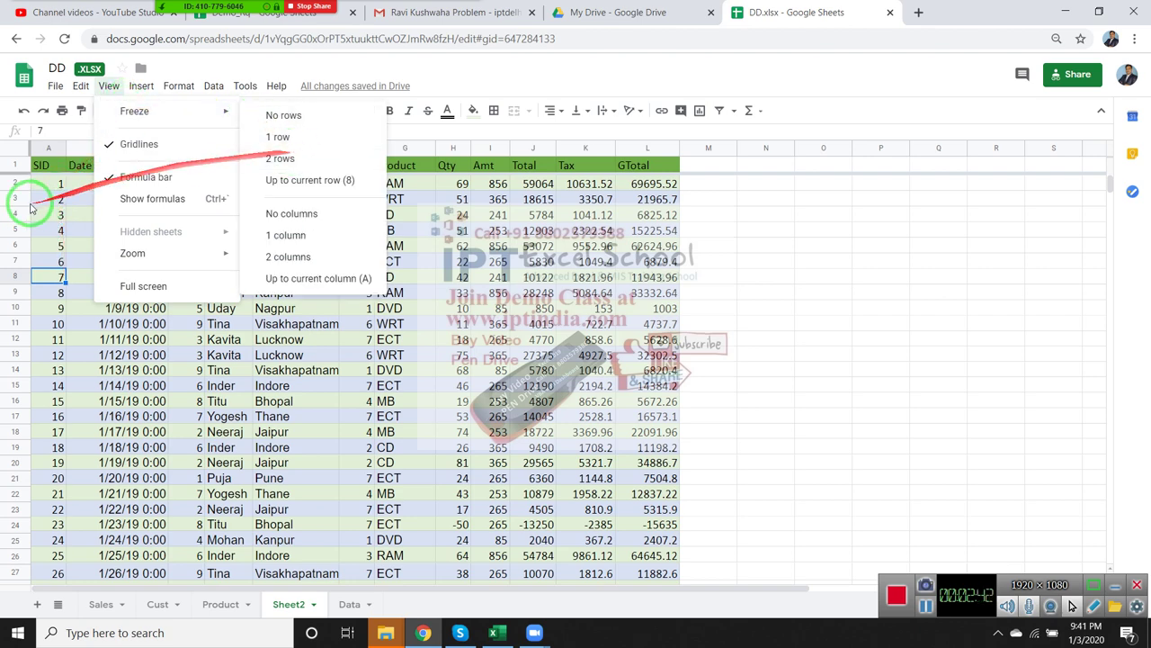
click(40, 199)
click(56, 183)
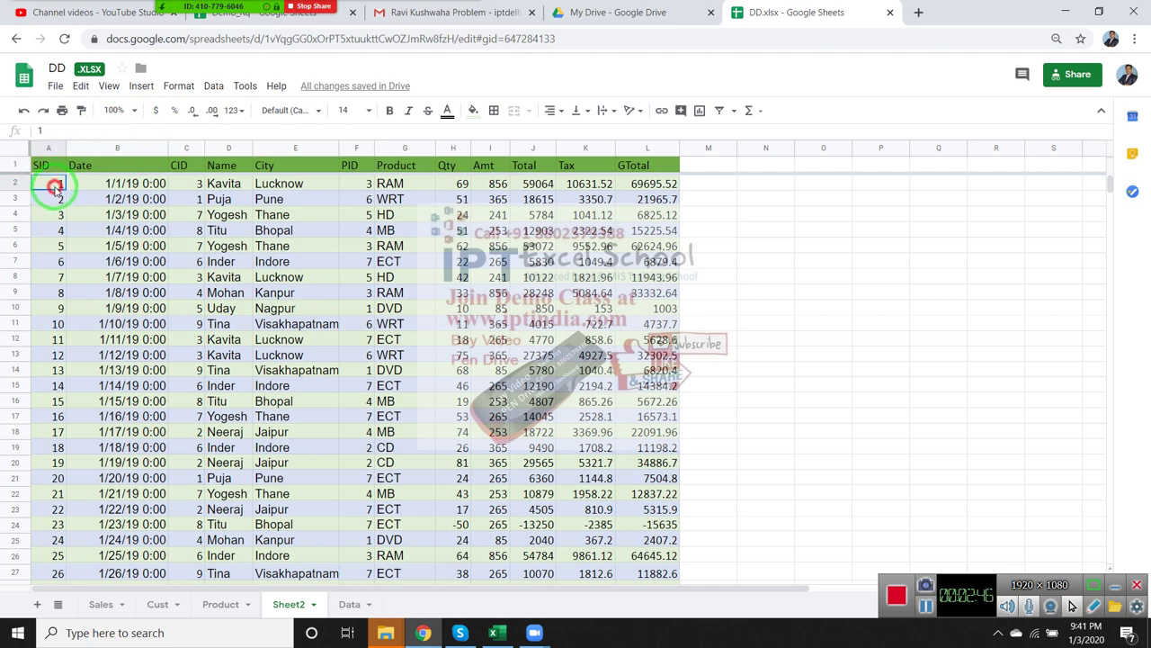
drag(56, 188, 54, 201)
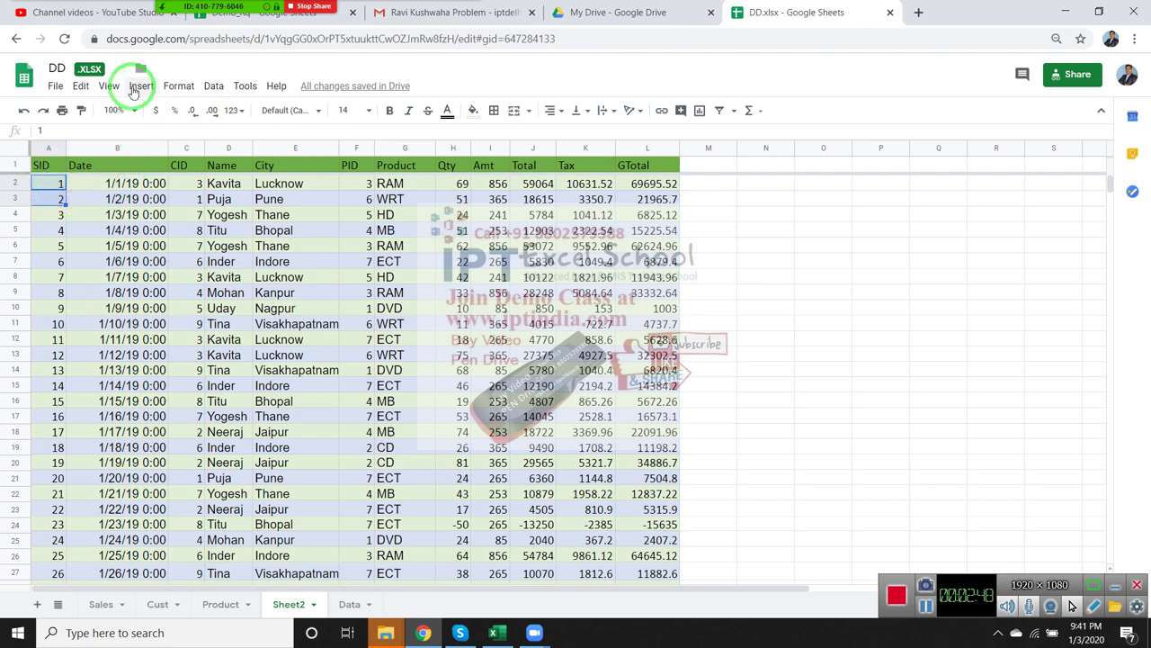
Leave the Insert and Freeze options unapplied, open the Data sheet and select columns A–M.
click(140, 86)
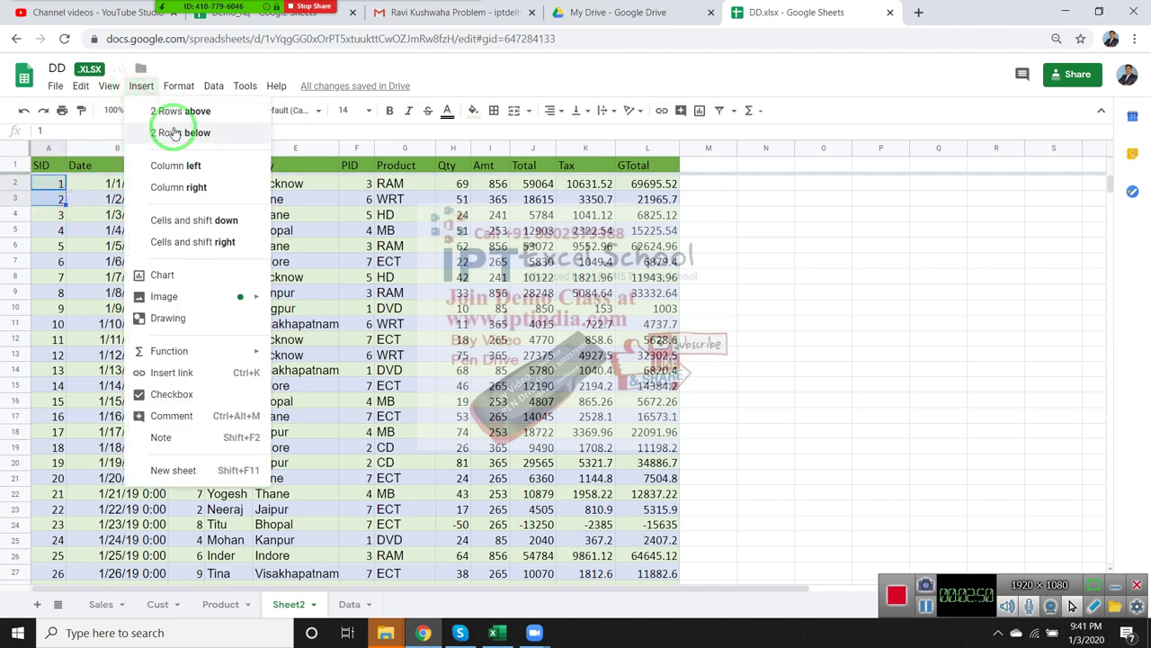
mouse_move(106, 95)
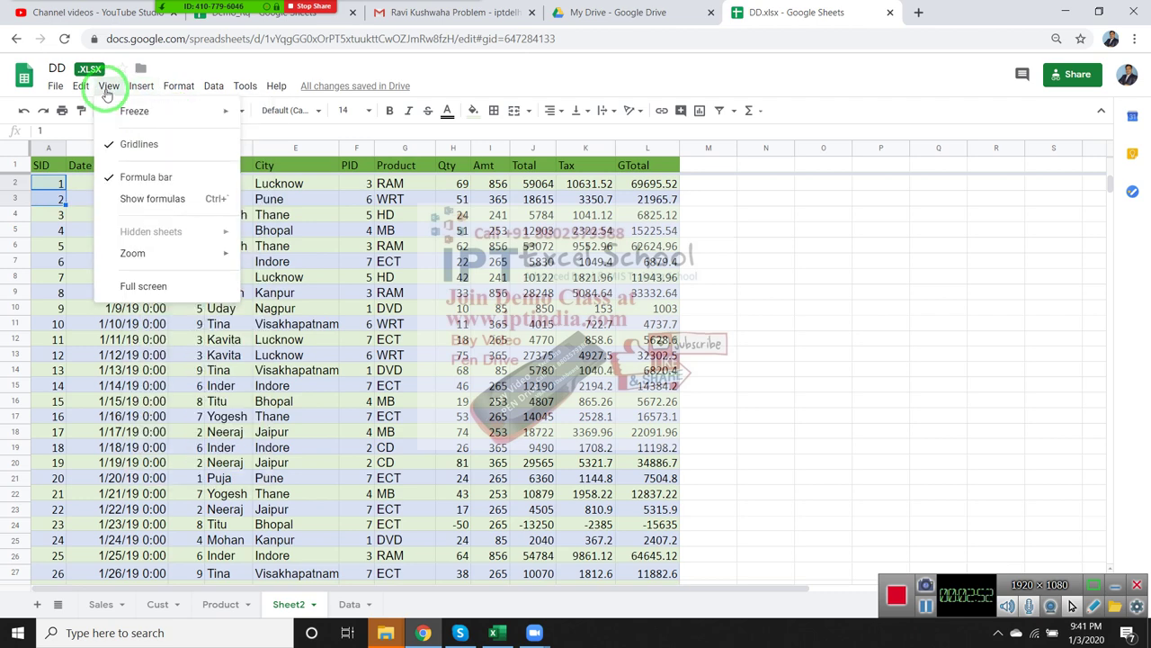
mouse_move(133, 111)
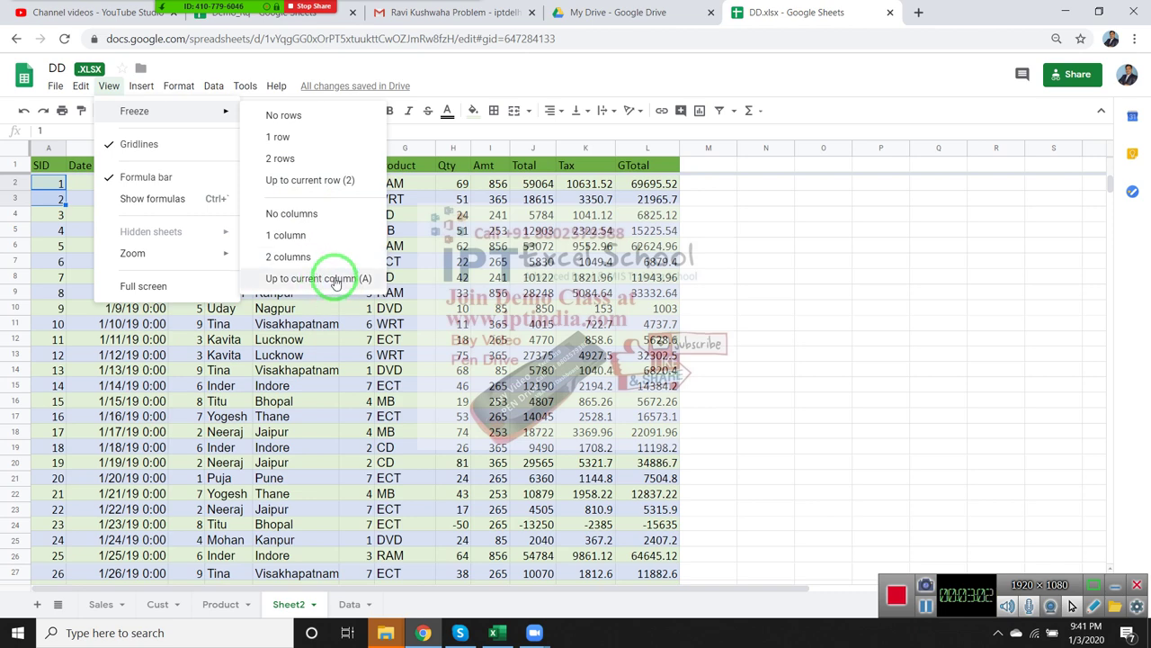
click(48, 385)
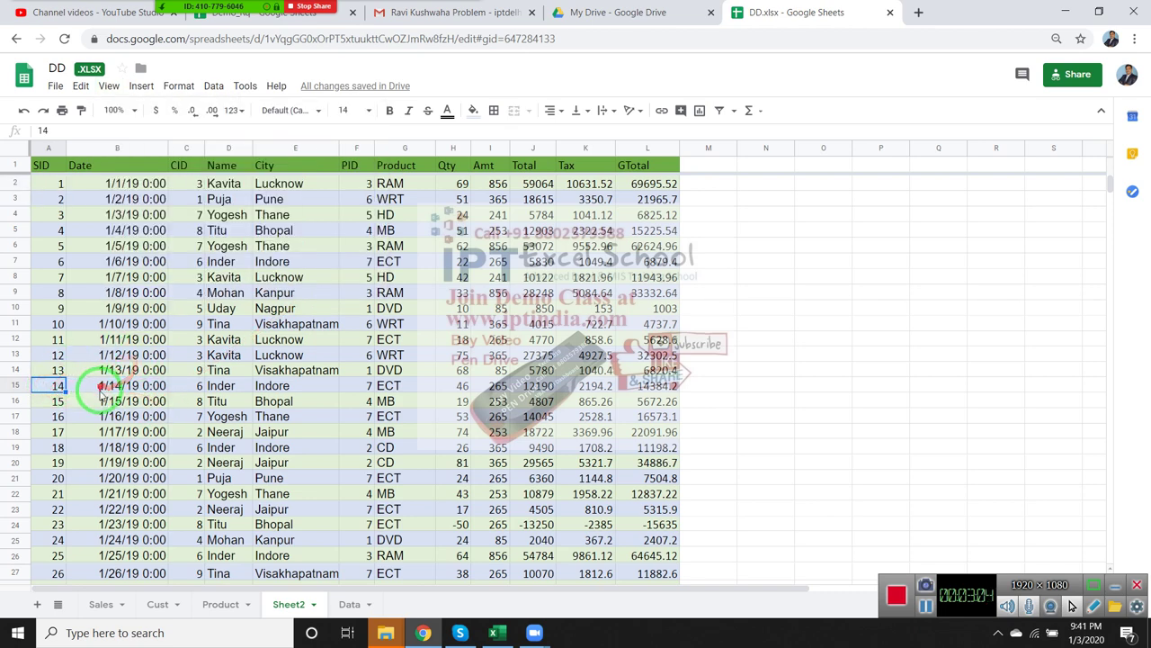
click(350, 604)
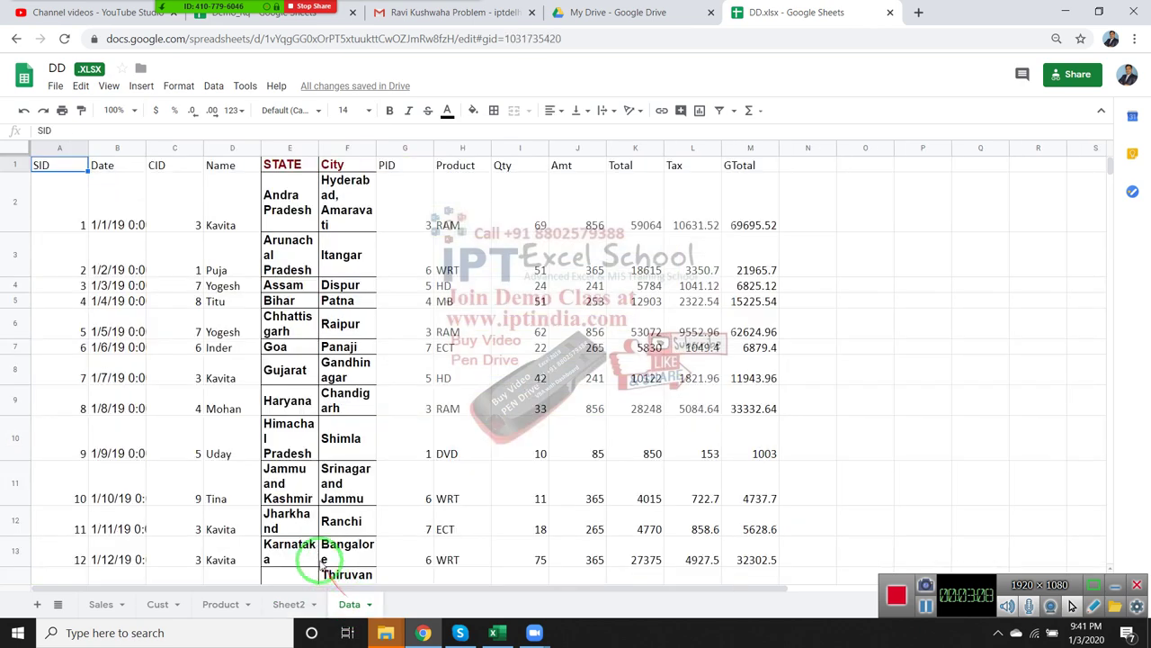
drag(63, 148, 729, 141)
Copy columns A–M, paste them at N1, and check row 2 of the copy.
key(ctrl+c)
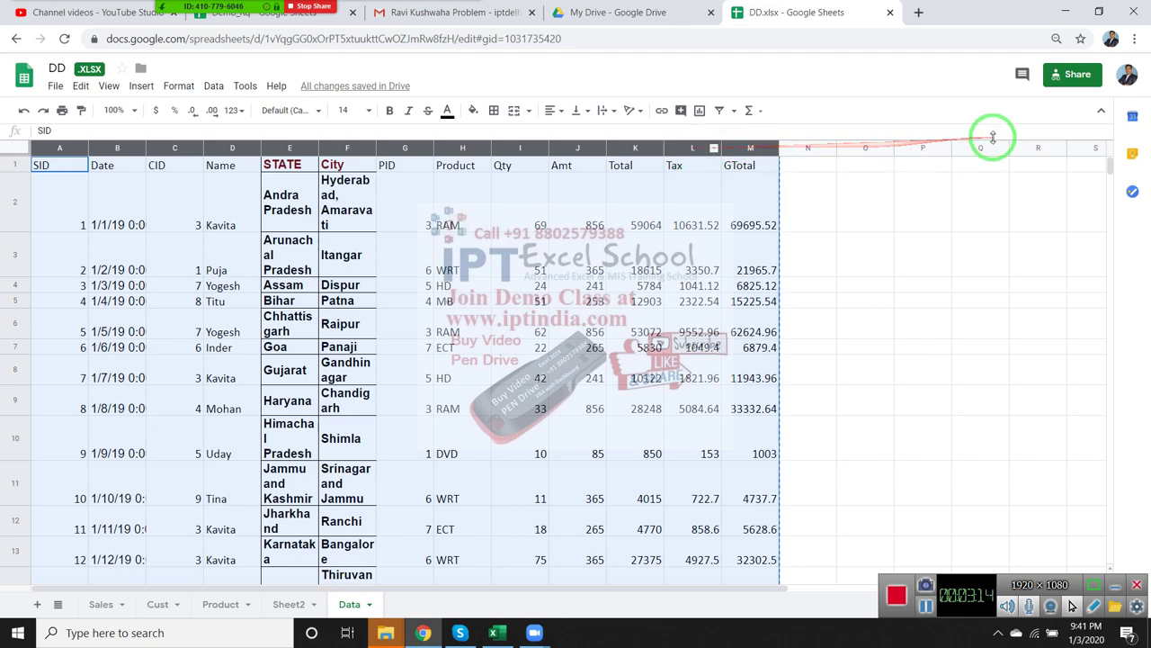
click(829, 162)
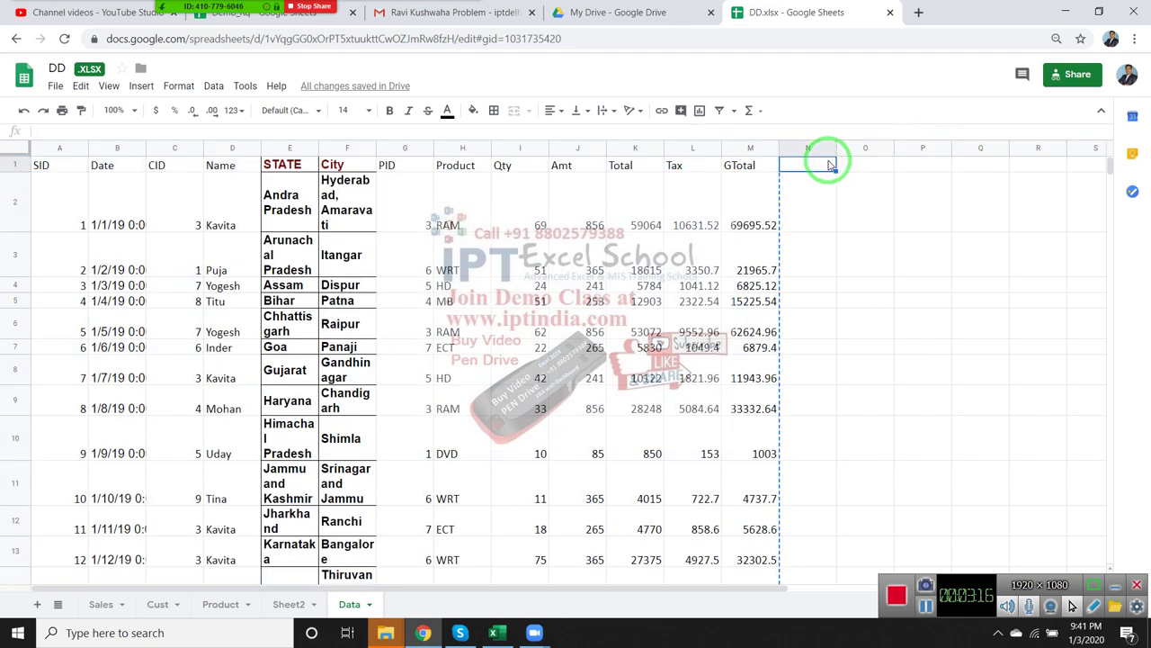
key(ctrl+v)
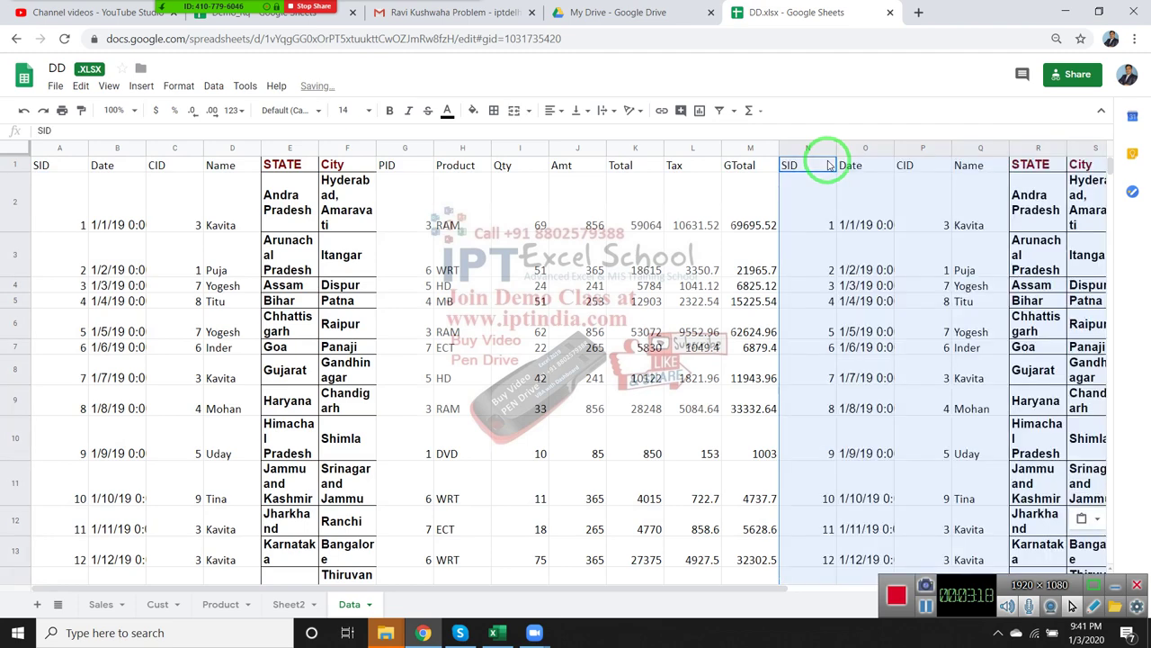
click(133, 266)
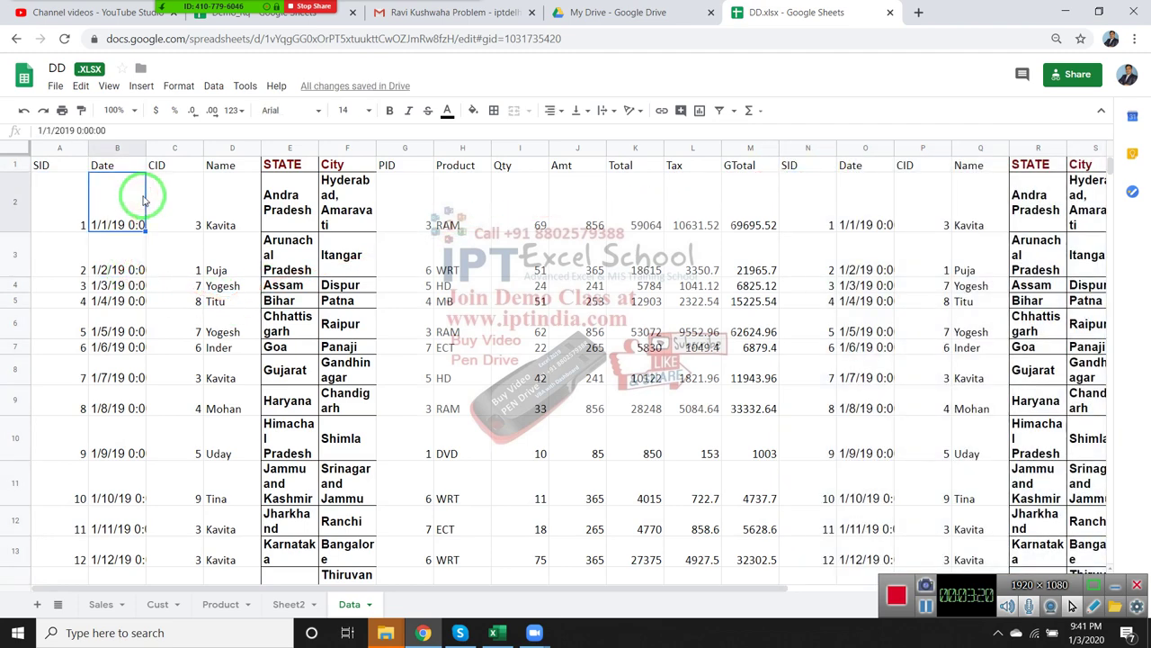
key(Right)
key(Right)
key(Right)
key(Right)
key(Right)
key(Right)
key(Right)
key(Right)
key(Right)
key(Right)
key(Right)
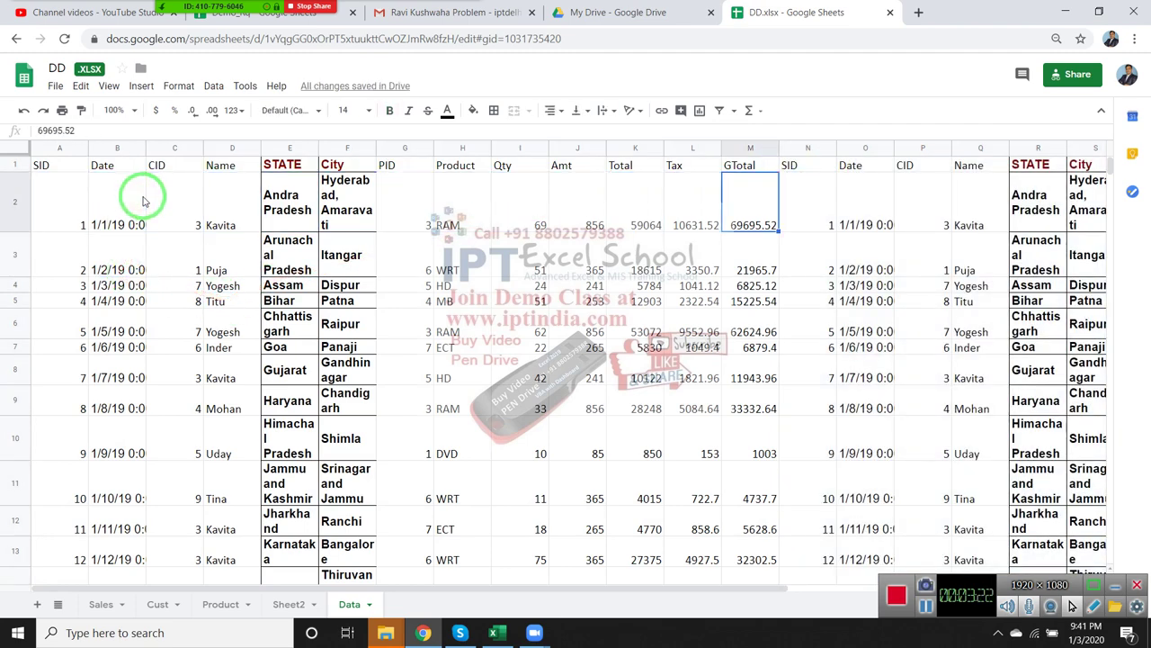
key(Right)
key(Right)
key(Right)
key(Right)
key(Right)
key(Right)
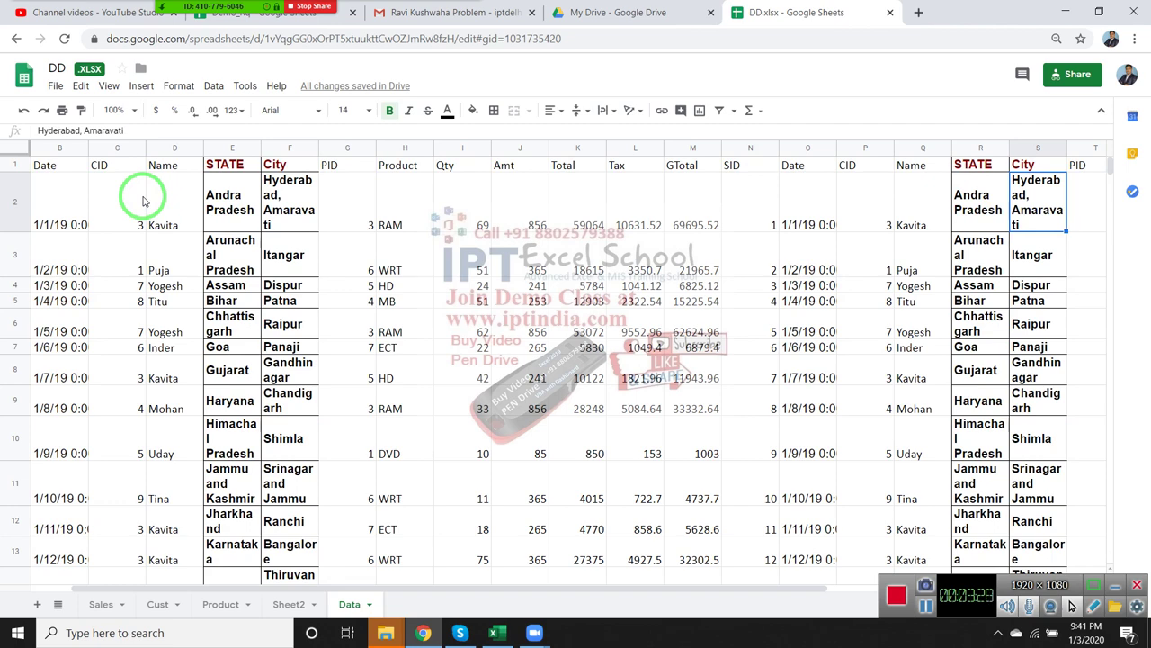
key(Left)
key(Left)
key(Left)
key(Left)
key(Left)
key(Left)
key(Left)
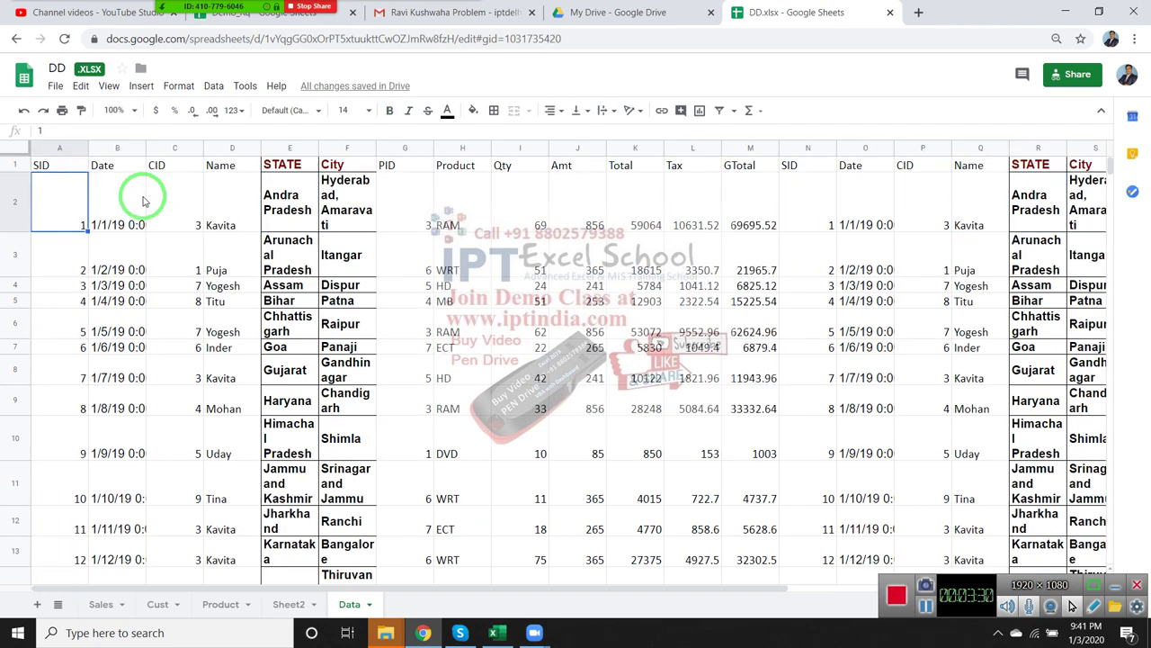
click(143, 201)
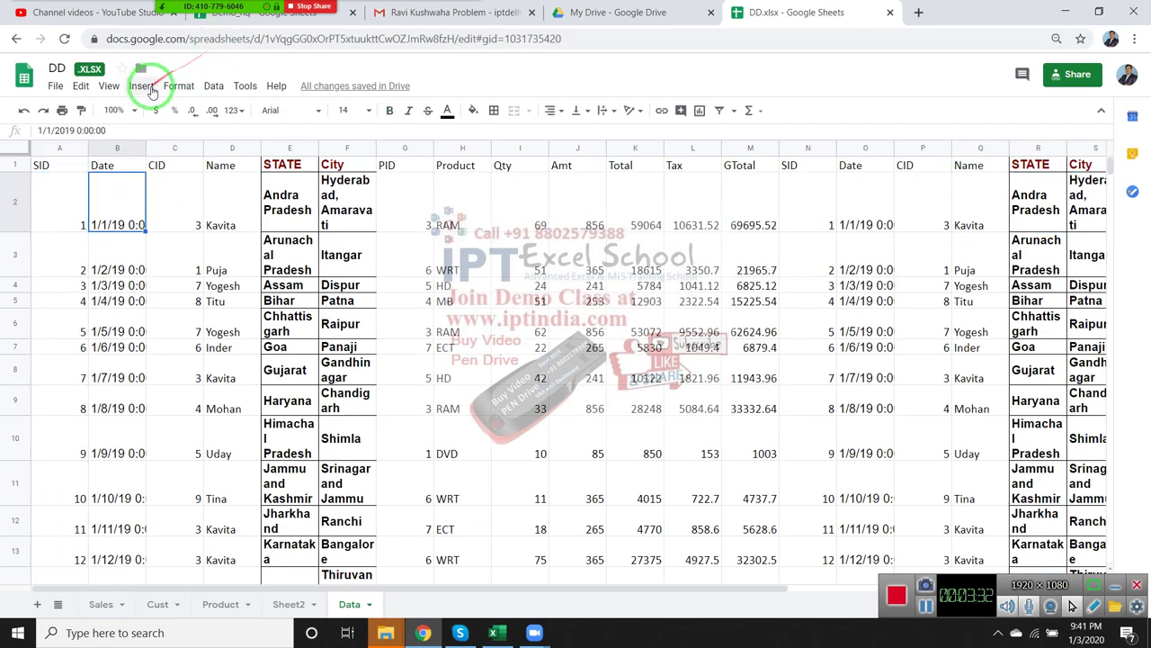
Freeze the Data sheet's header row and column A.
click(107, 86)
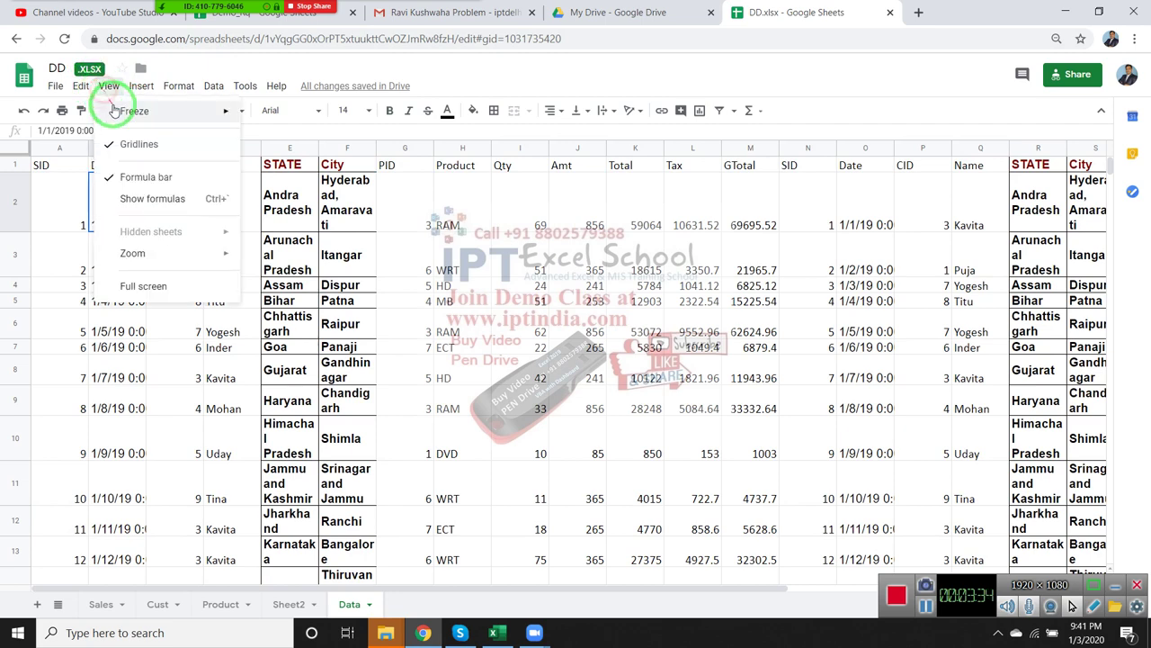
mouse_move(116, 111)
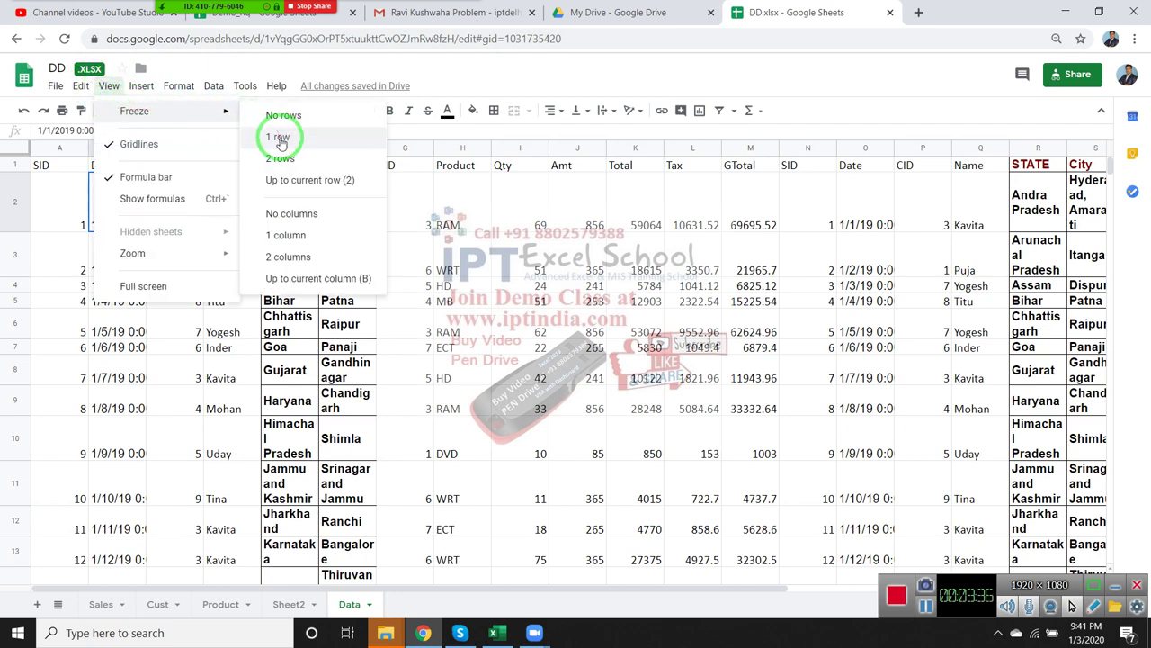
click(274, 136)
click(109, 86)
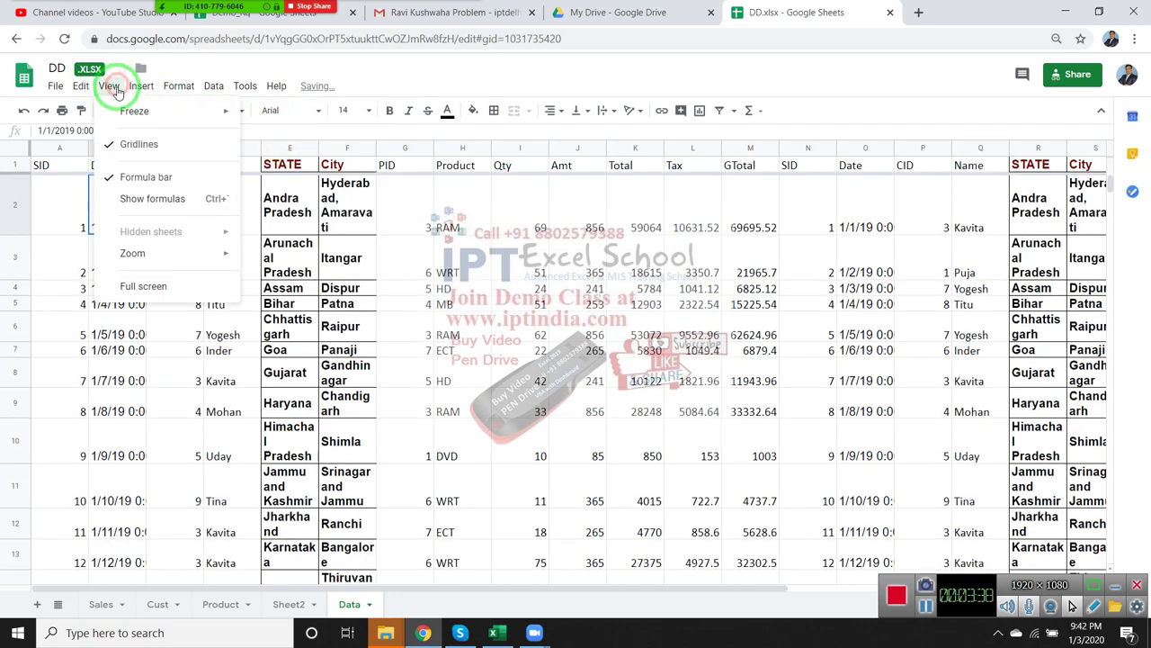
mouse_move(141, 110)
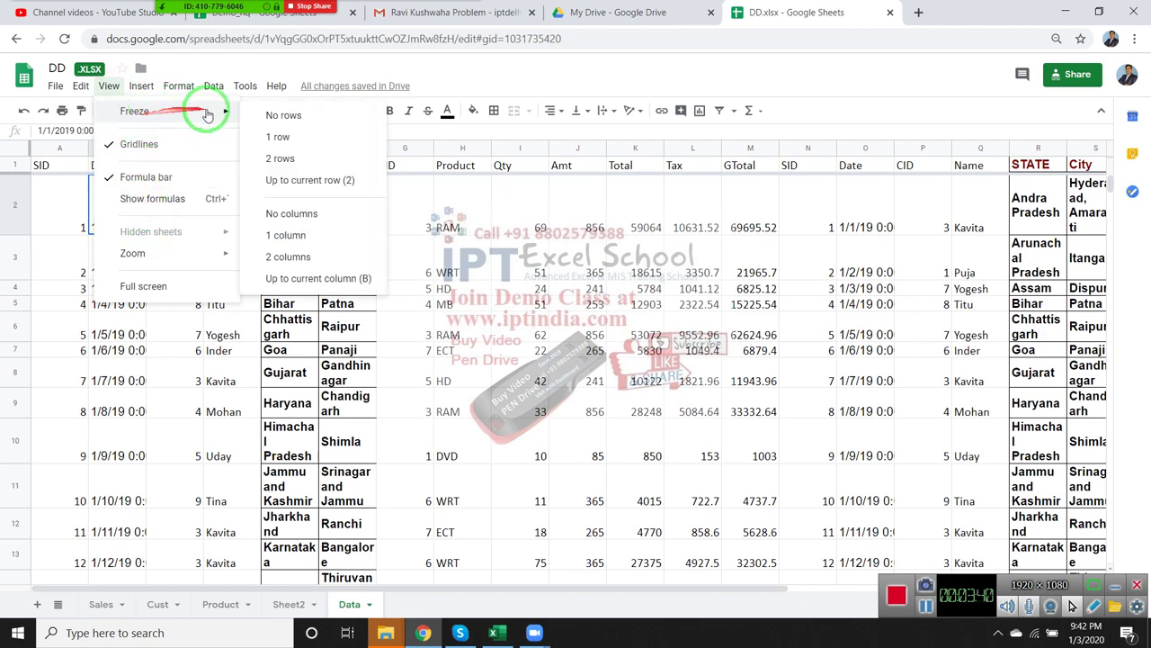
click(286, 237)
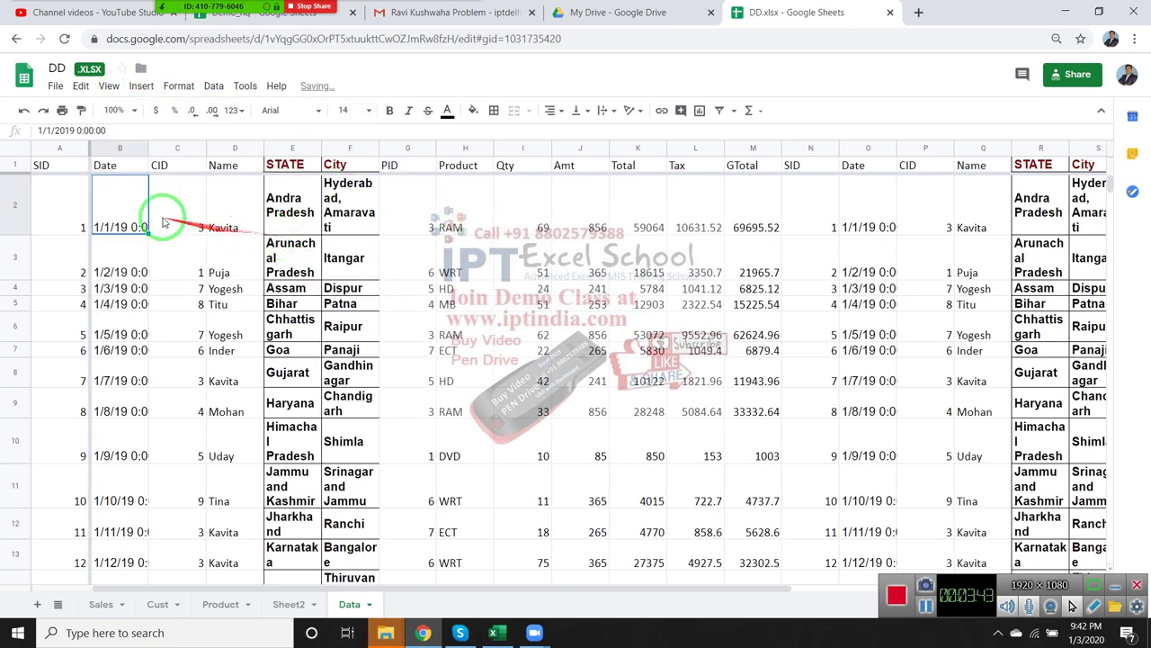
Move around from B2 to test the frozen header row and column.
click(117, 191)
key(Down)
key(Down)
key(Down)
key(Down)
key(Down)
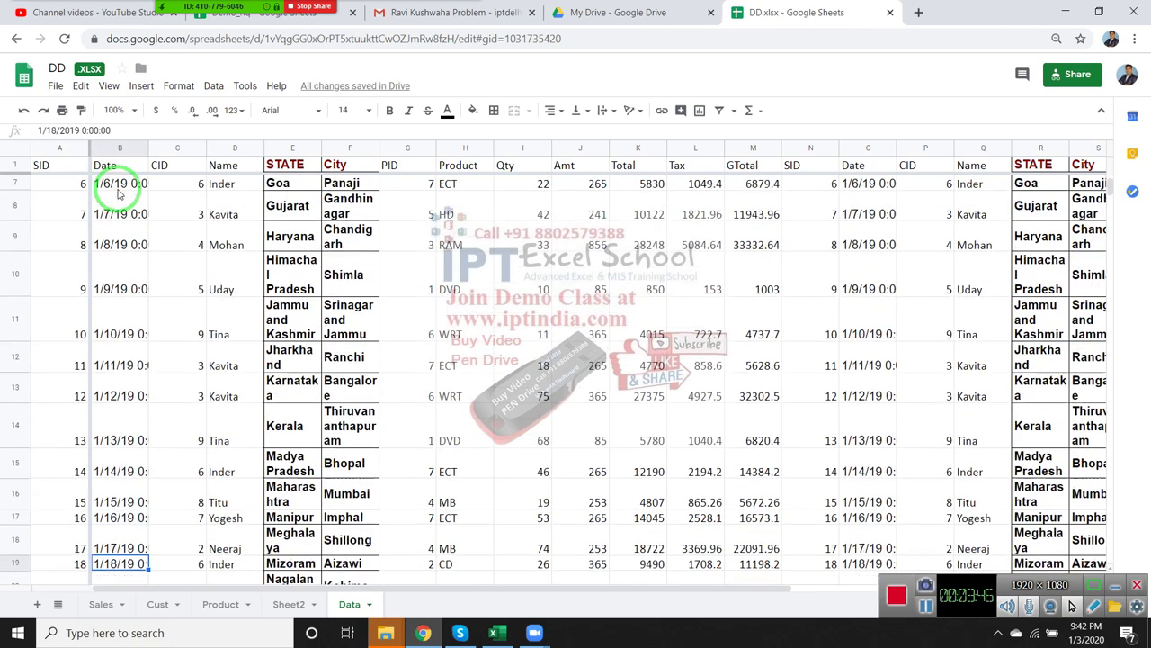
key(Down)
key(Down)
key(Down)
key(Up)
key(Up)
key(Up)
key(Up)
key(Up)
key(Up)
key(Up)
key(Up)
key(Up)
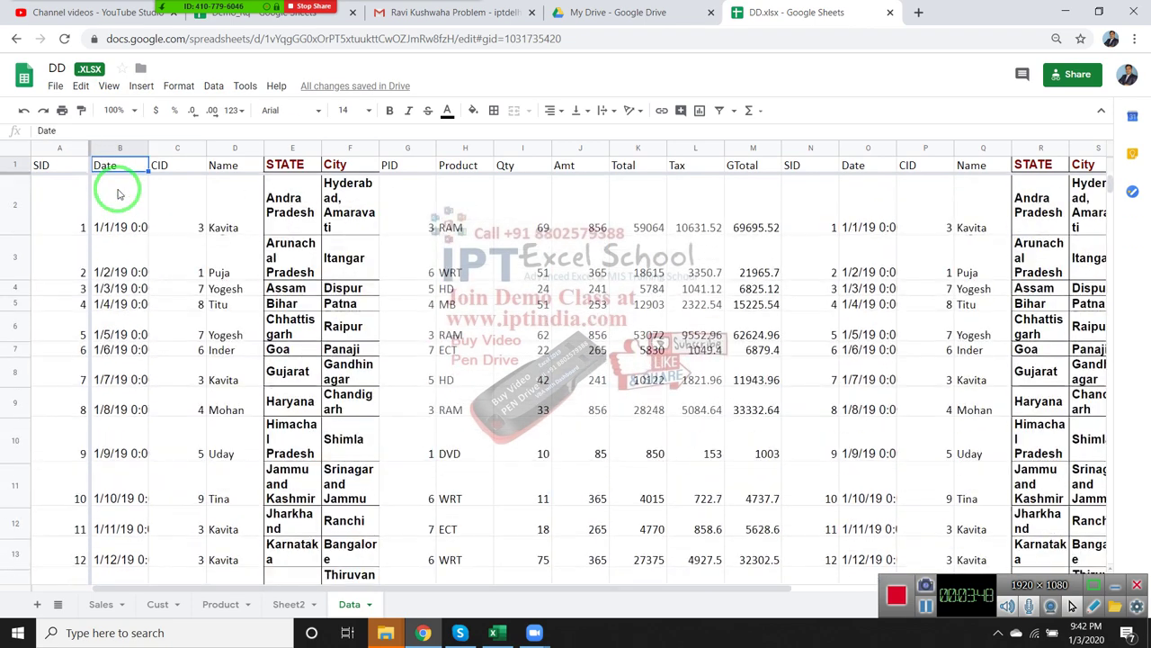
key(Up)
key(Up)
key(Up)
key(Right)
key(Right)
key(Right)
key(Right)
key(Right)
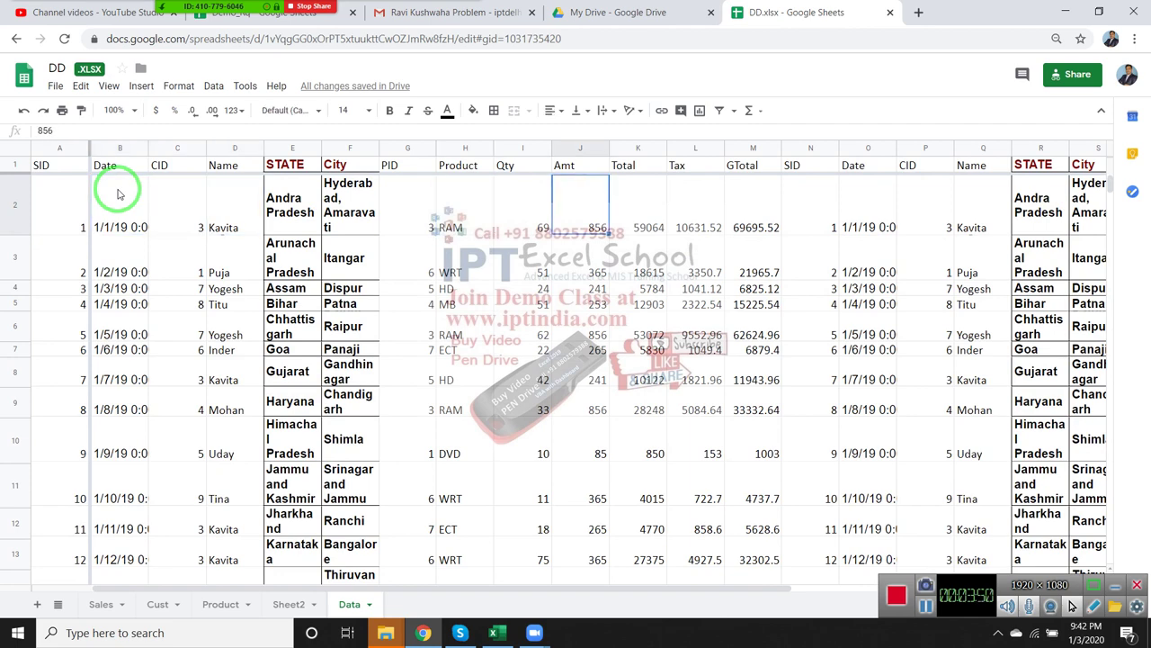
key(Right)
key(Right)
key(Right)
key(Right)
key(Left)
key(Left)
key(Left)
key(Left)
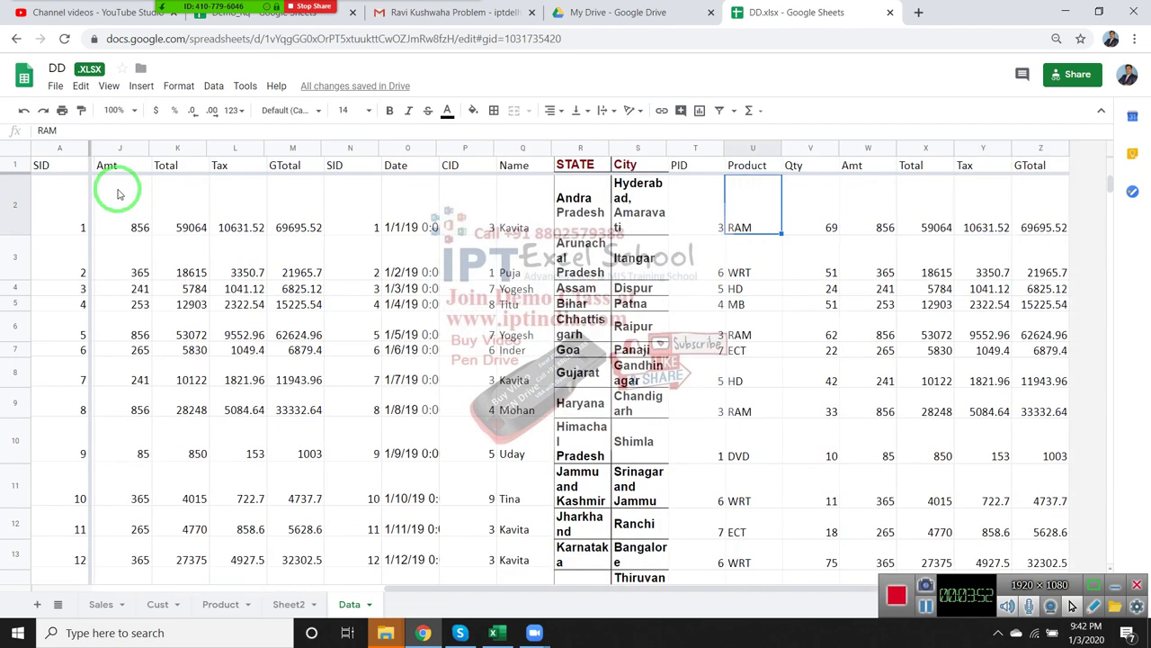
key(Left)
key(Left)
key(Left)
key(Left)
key(Left)
key(Left)
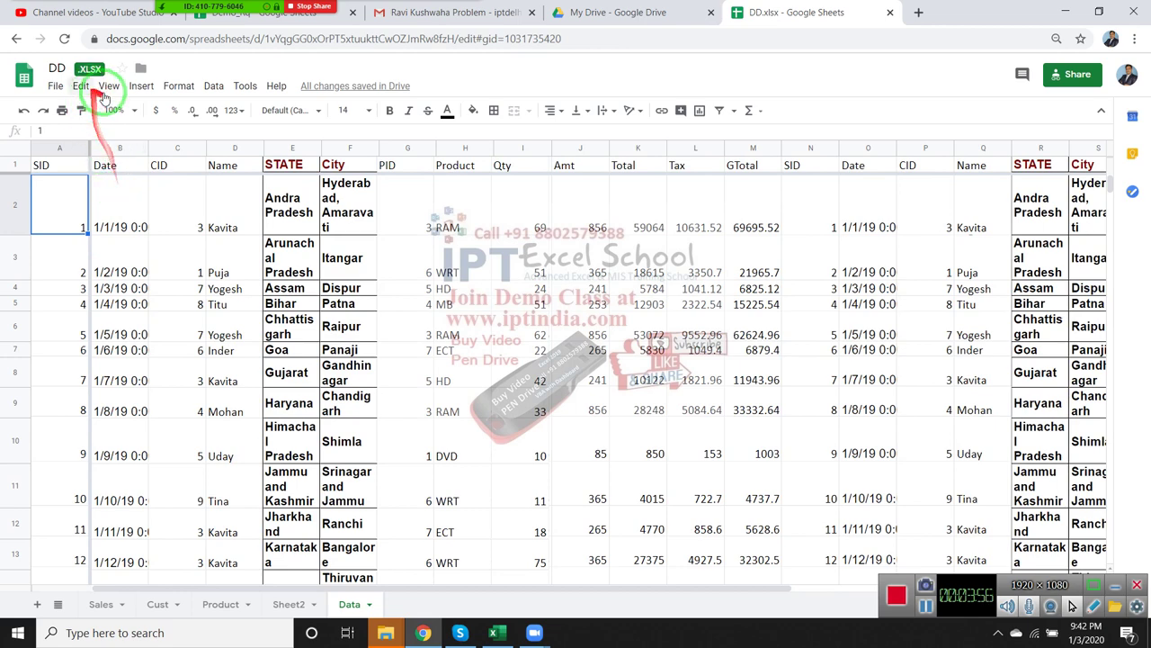
Set View > Freeze to no columns and no rows, then select B2.
click(110, 89)
mouse_move(119, 109)
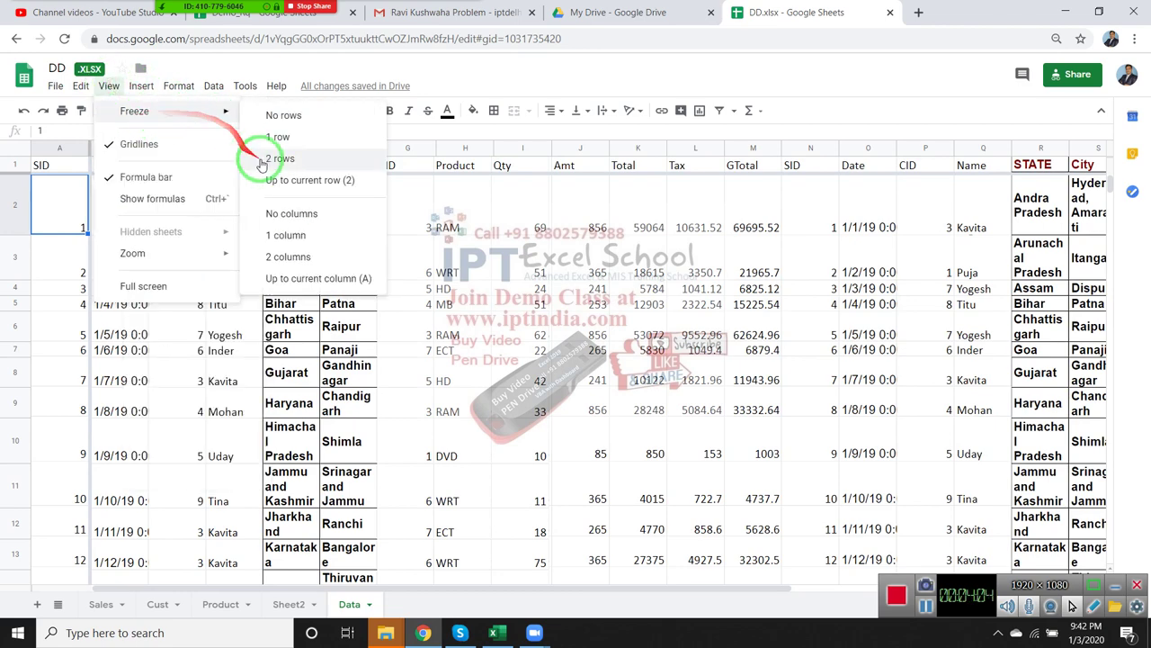
click(290, 214)
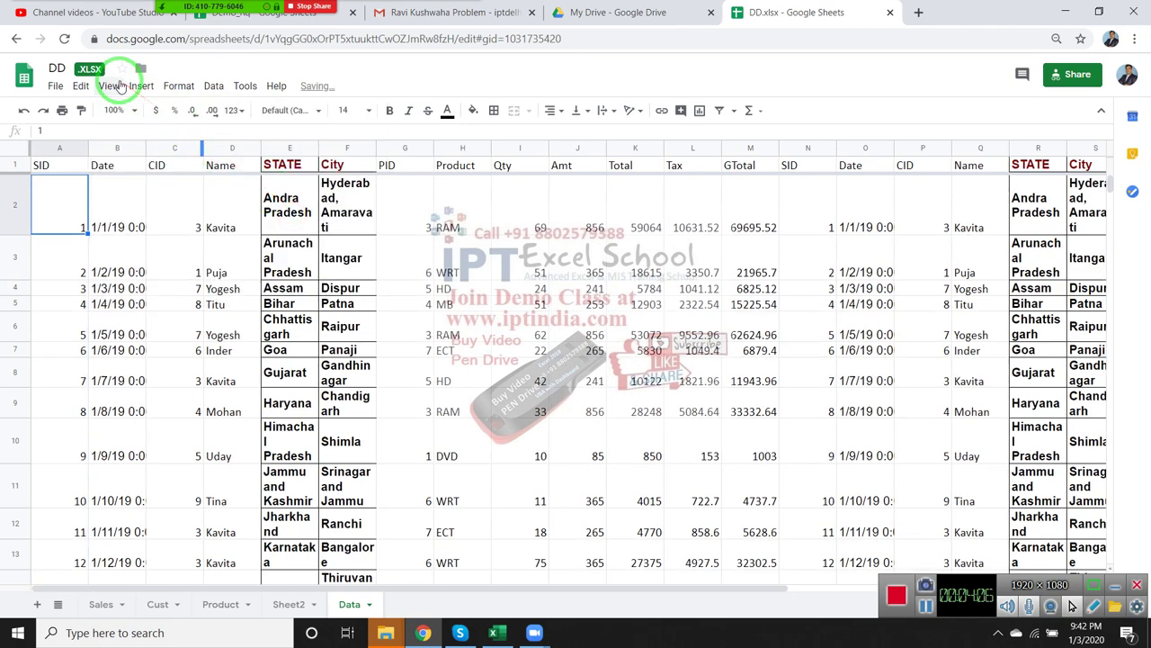
click(120, 86)
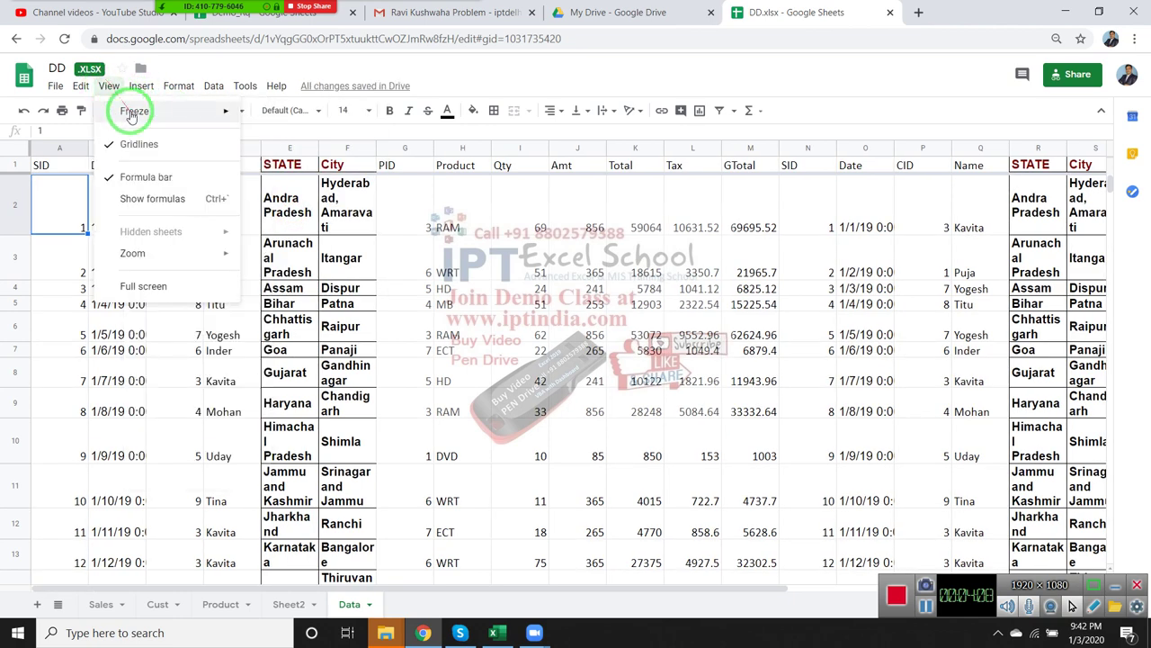
mouse_move(134, 111)
click(267, 115)
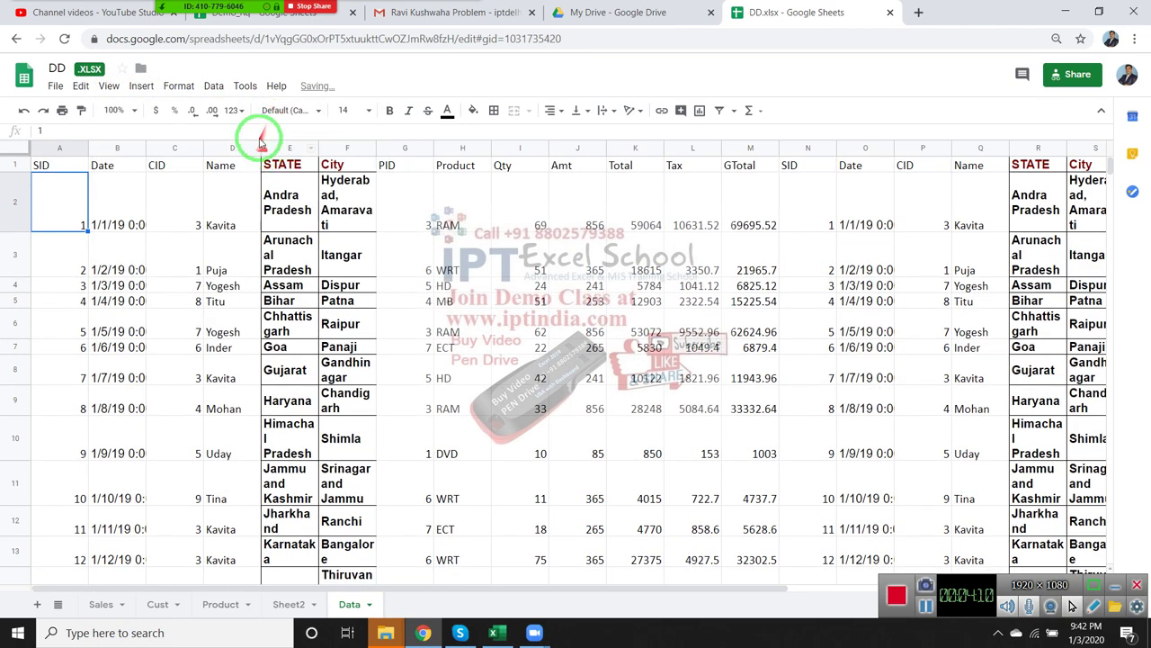
click(131, 183)
click(109, 87)
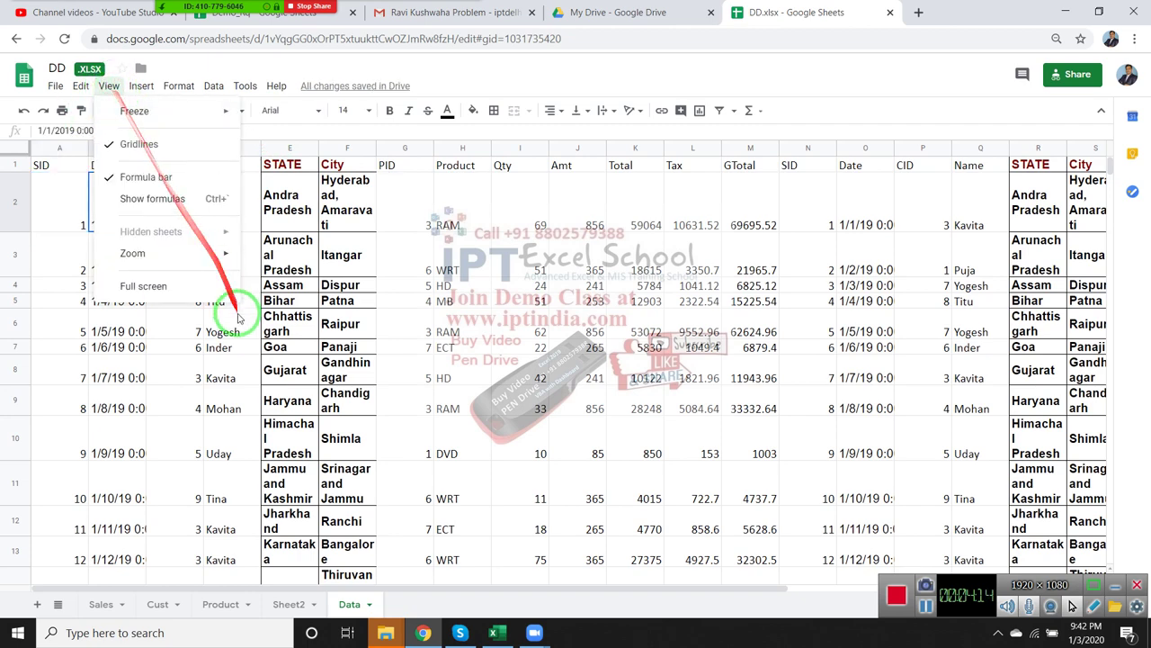
Add a new blank Sheet1 and select cell A1.
click(38, 604)
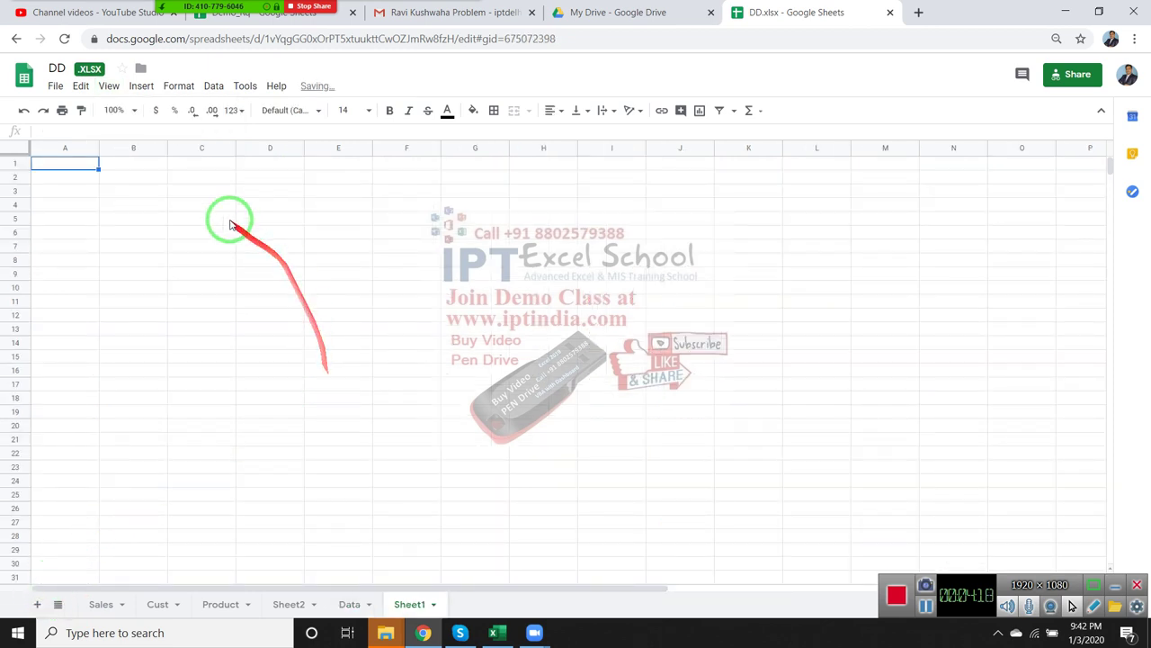
drag(224, 191, 706, 427)
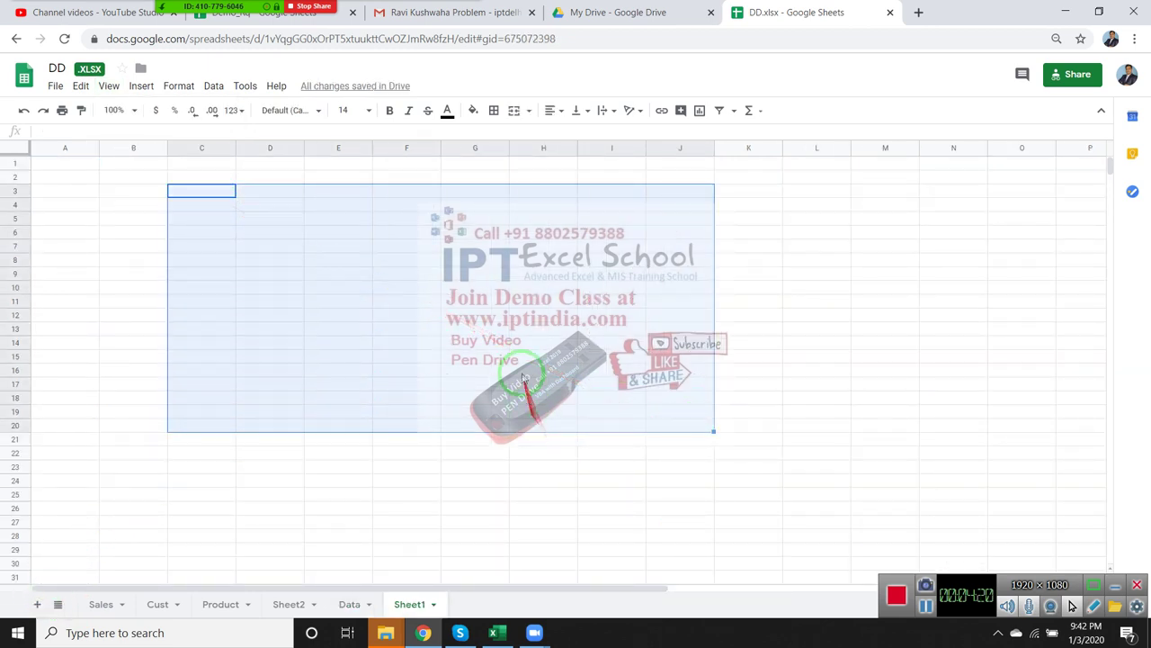
click(517, 327)
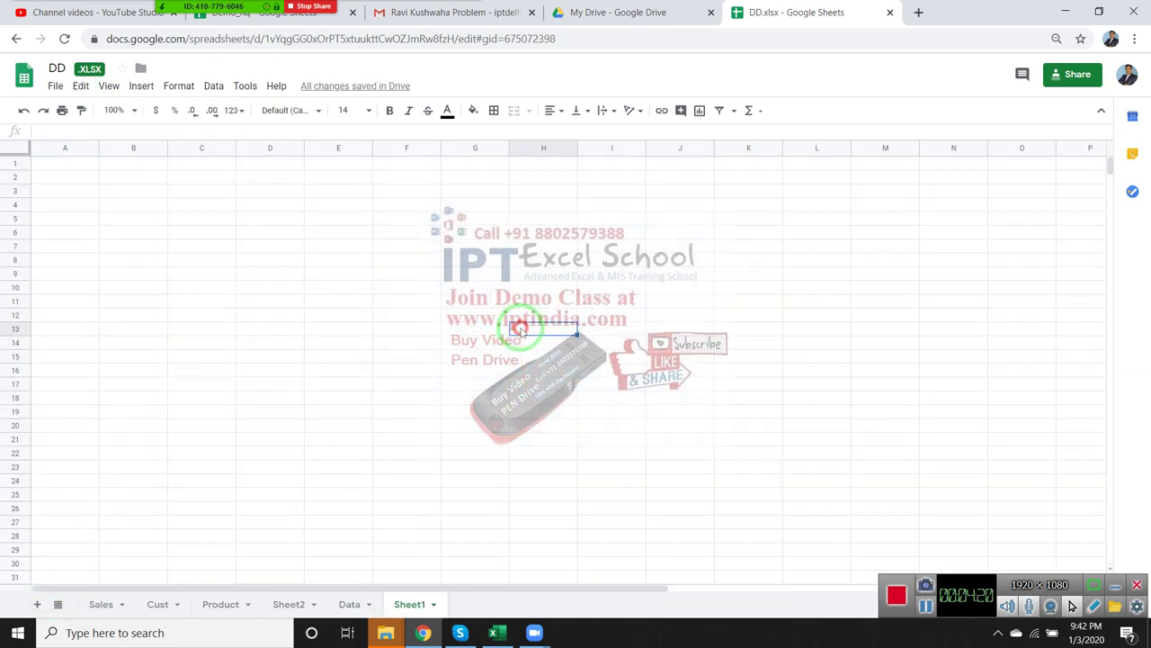
click(69, 165)
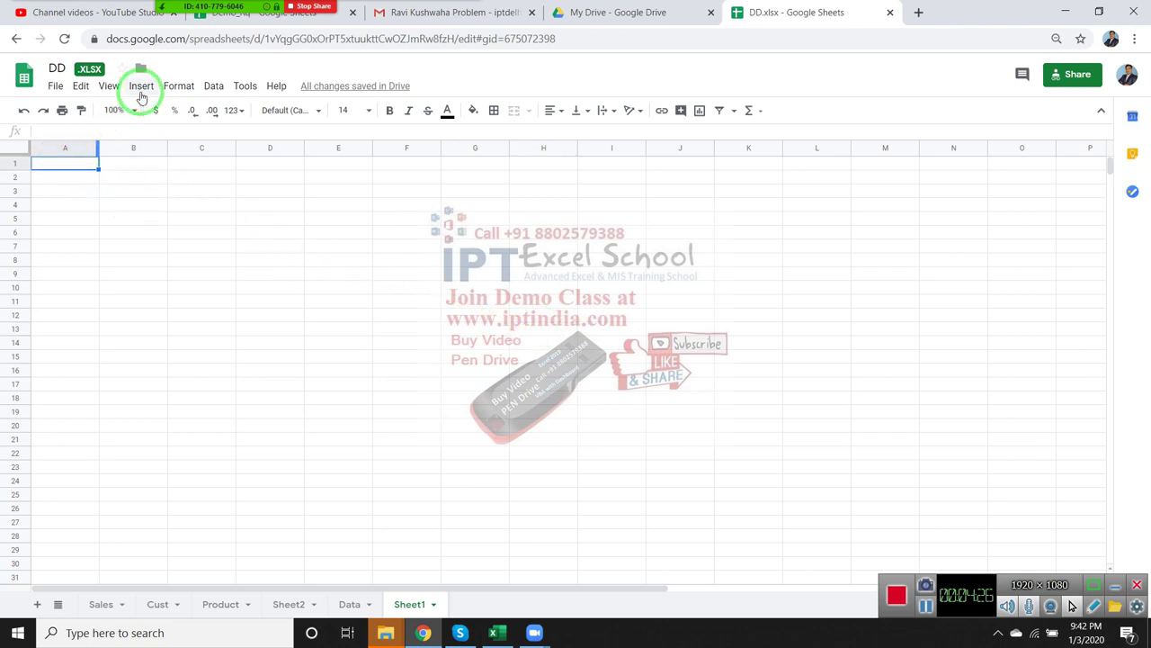
Hide the sheet gridlines, then turn them back on.
click(141, 90)
mouse_move(109, 87)
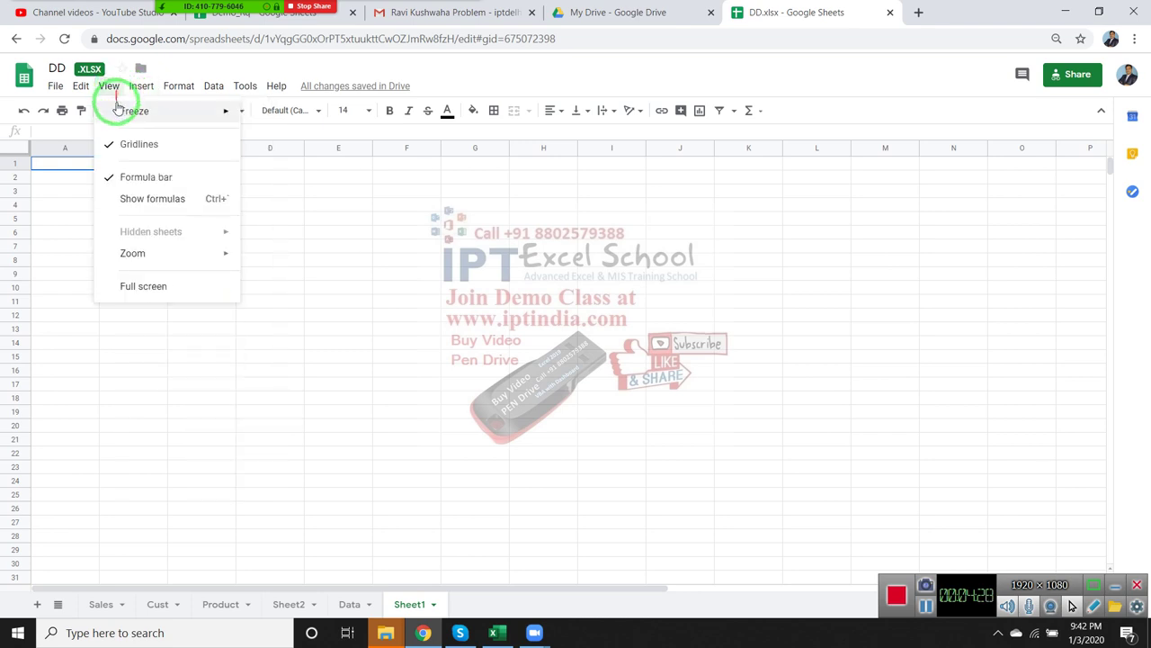
click(133, 145)
click(134, 219)
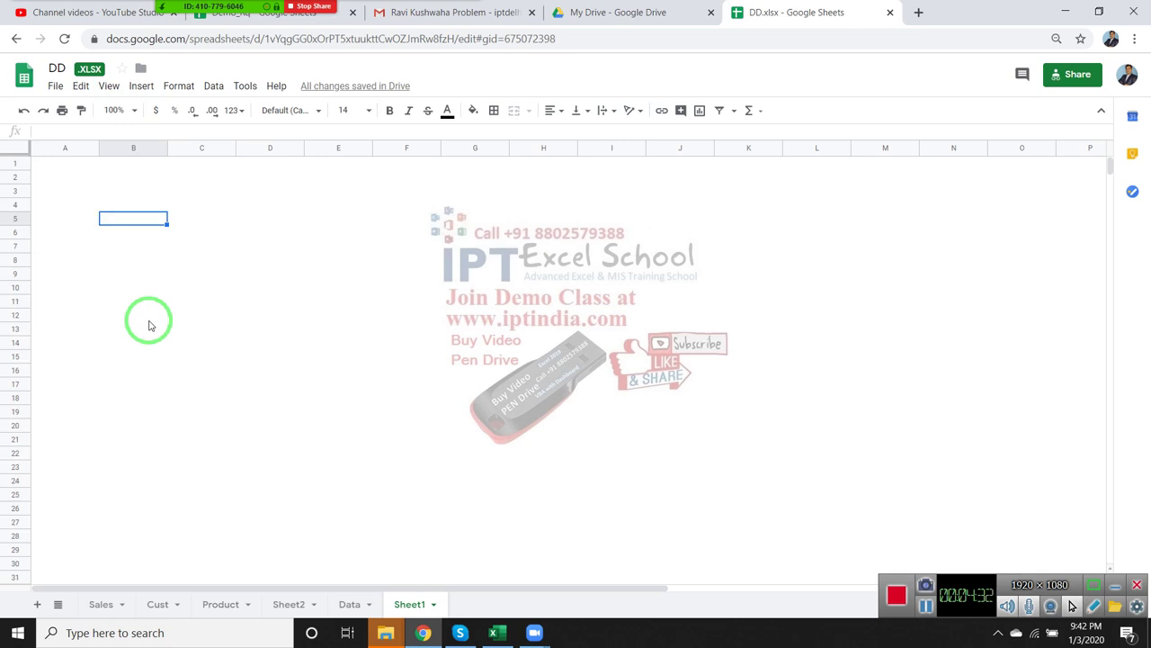
click(109, 86)
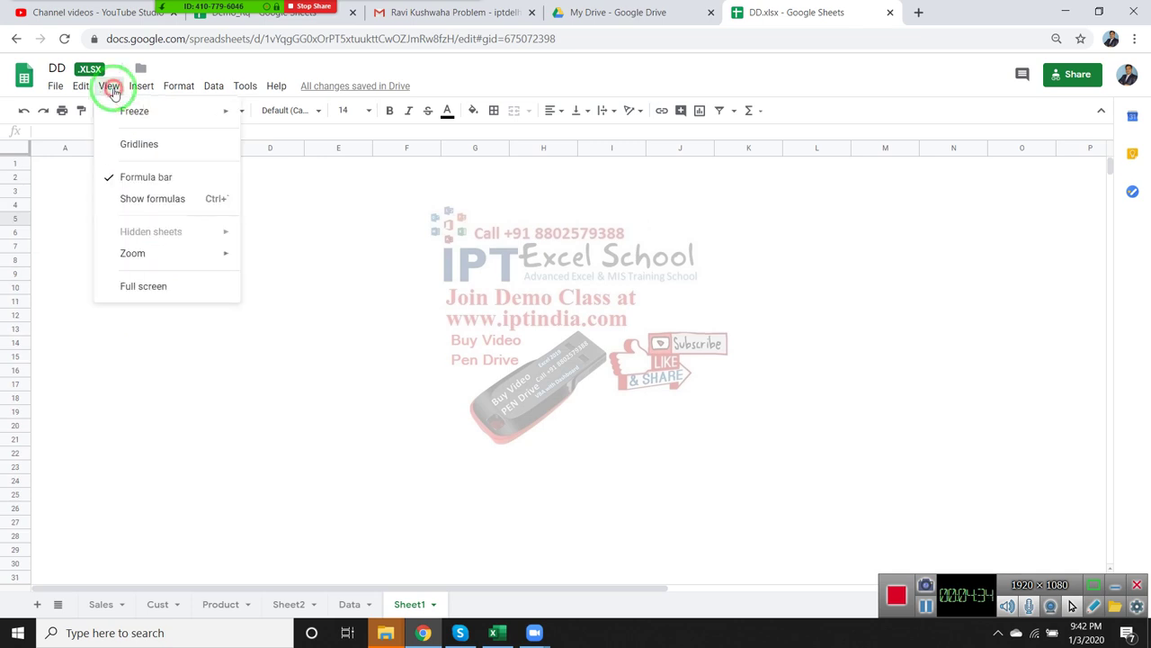
click(136, 146)
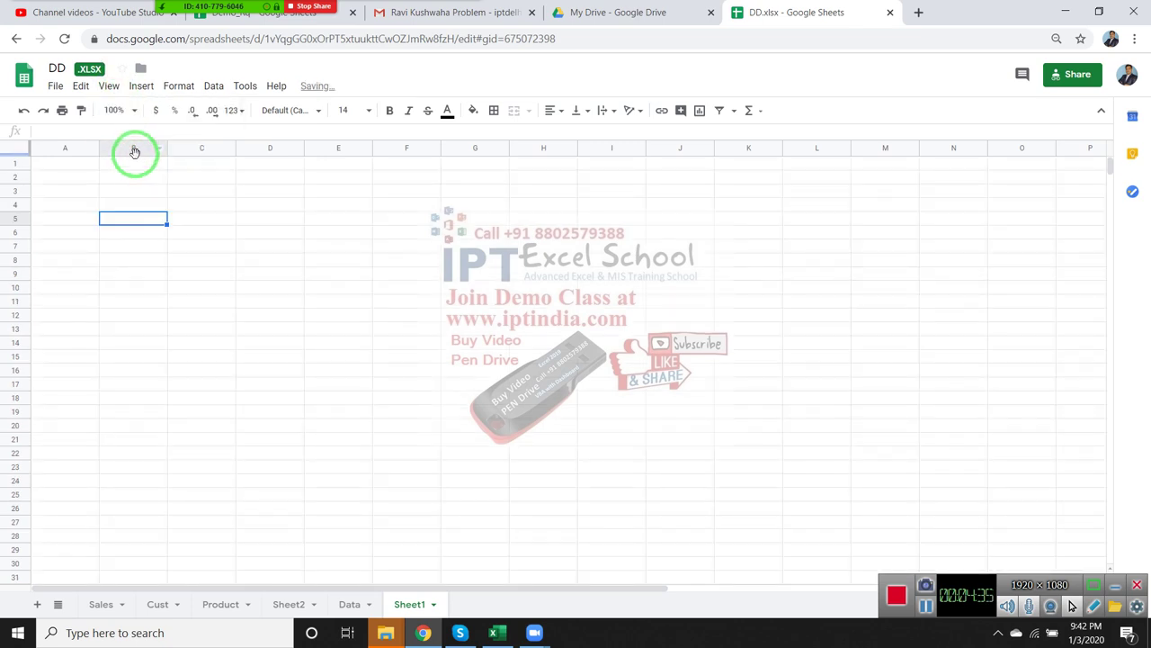
click(87, 169)
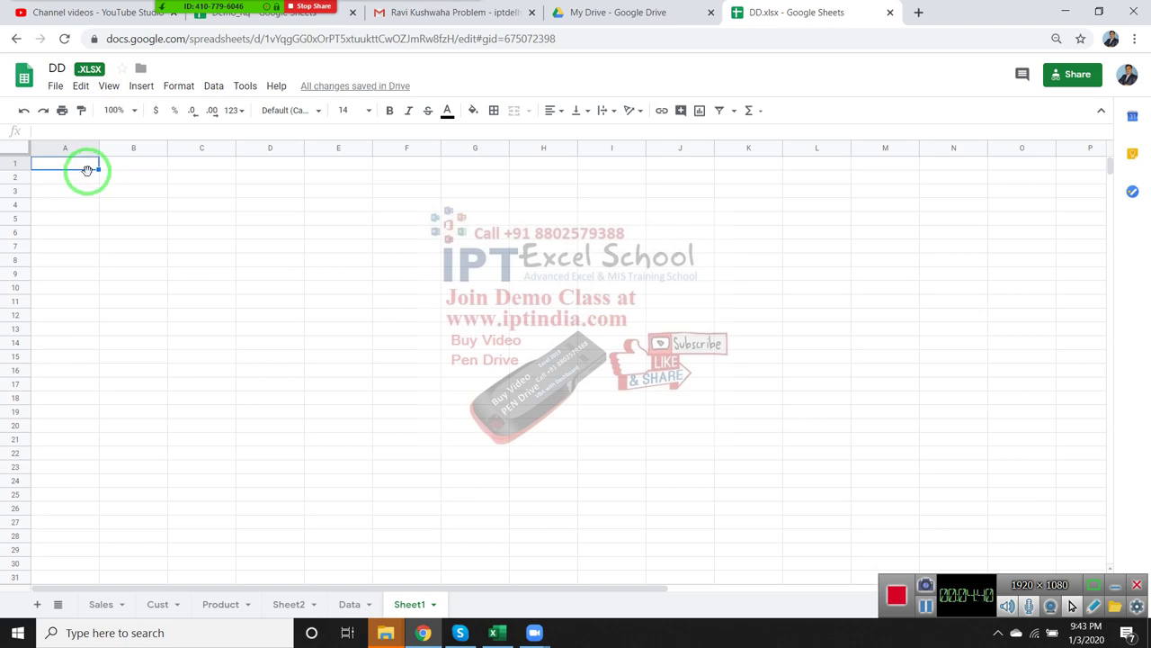
Enter a trial =sun formula in A1 and turn on View > Show formulas.
text(=a)
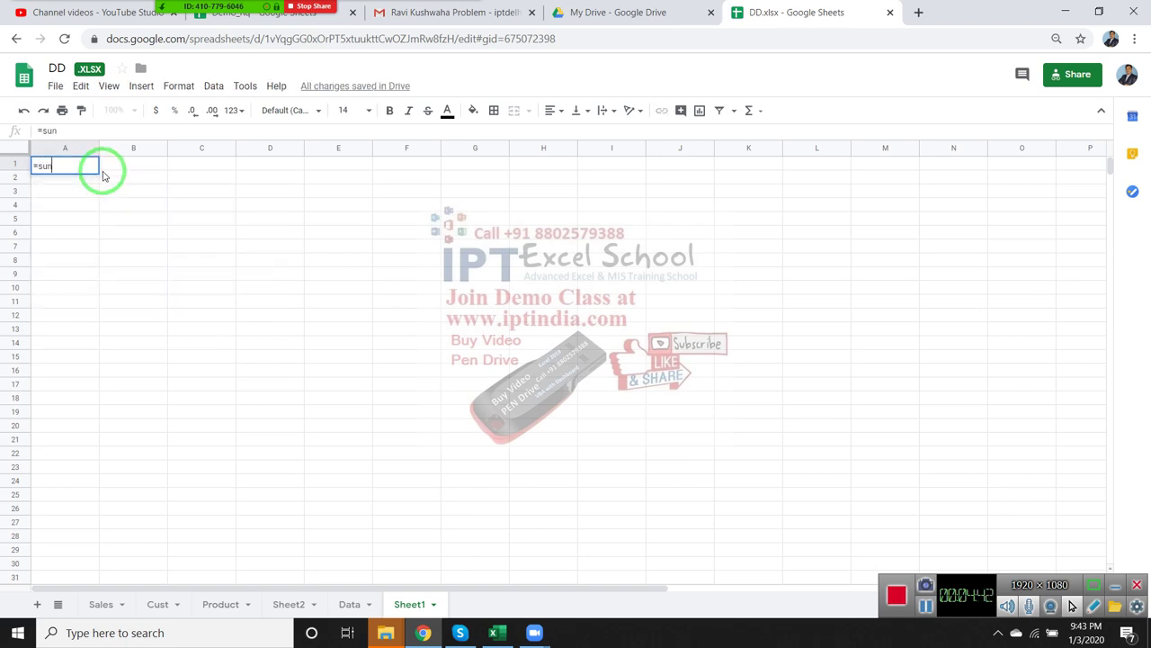
key(Tab)
click(94, 175)
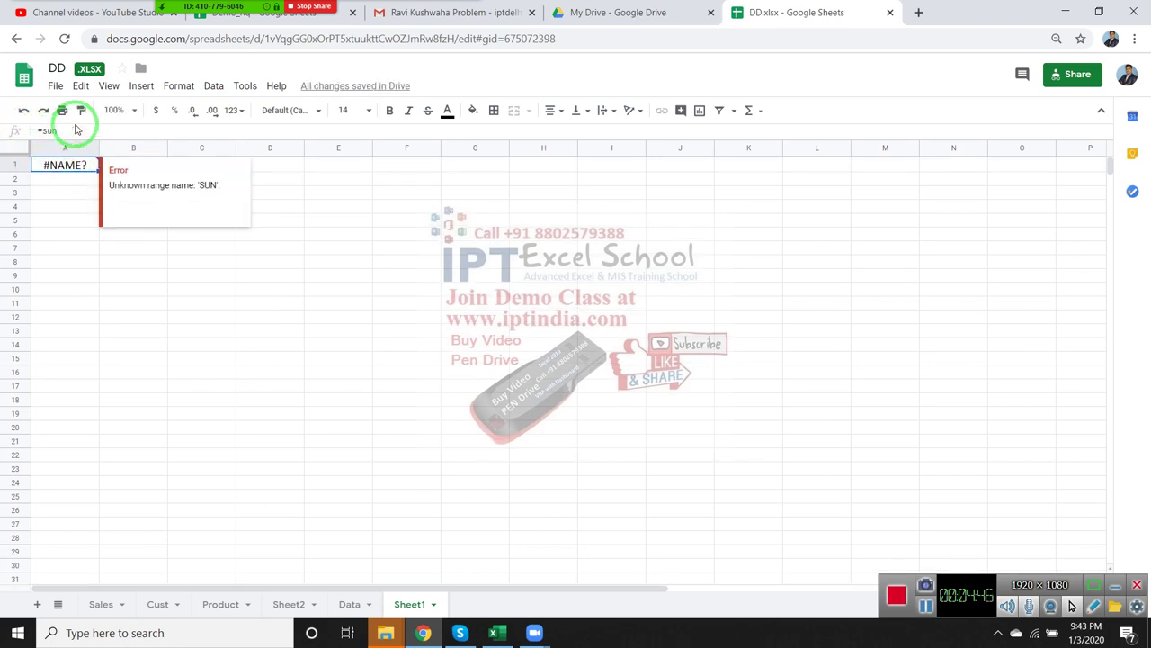
click(109, 86)
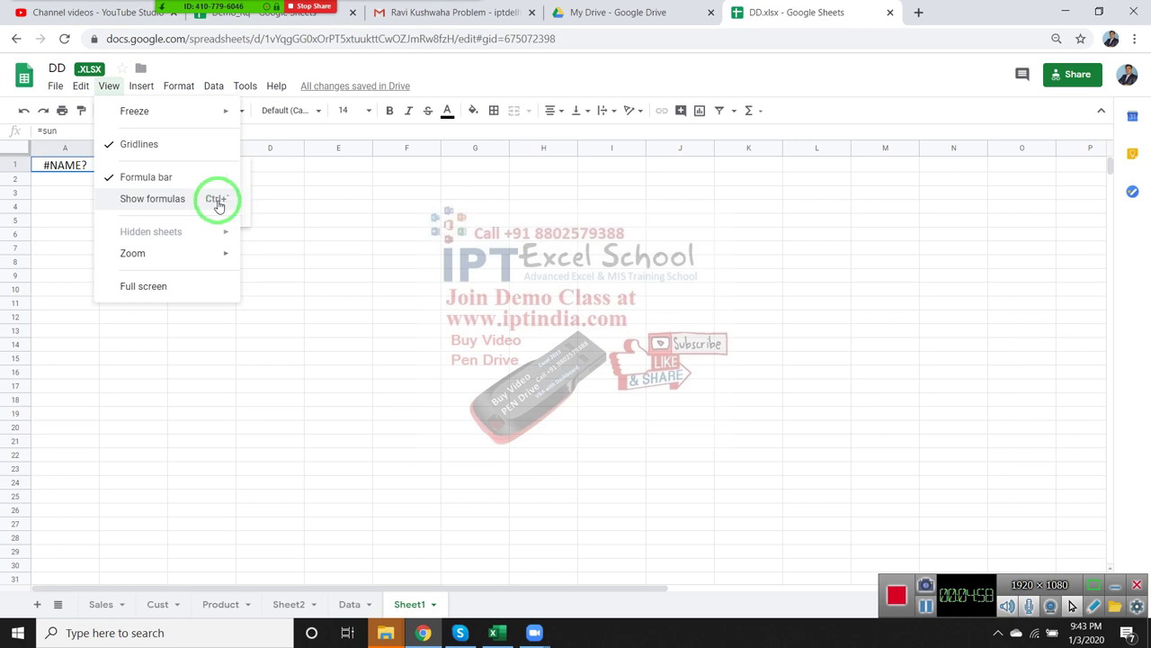
click(215, 206)
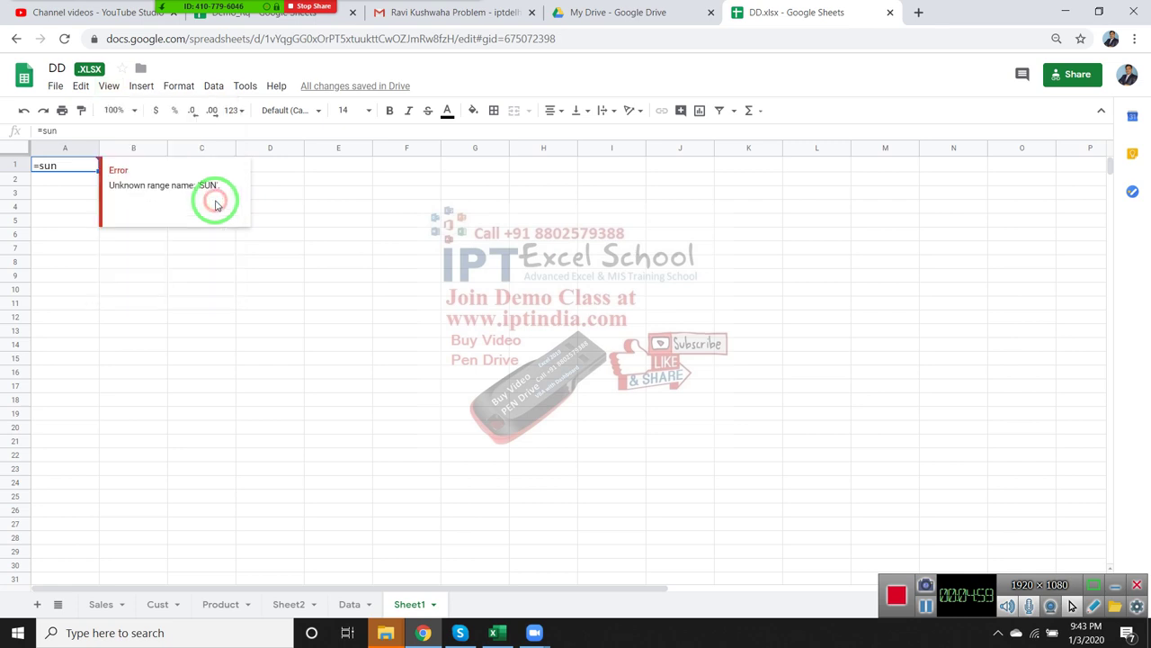
click(67, 235)
click(63, 193)
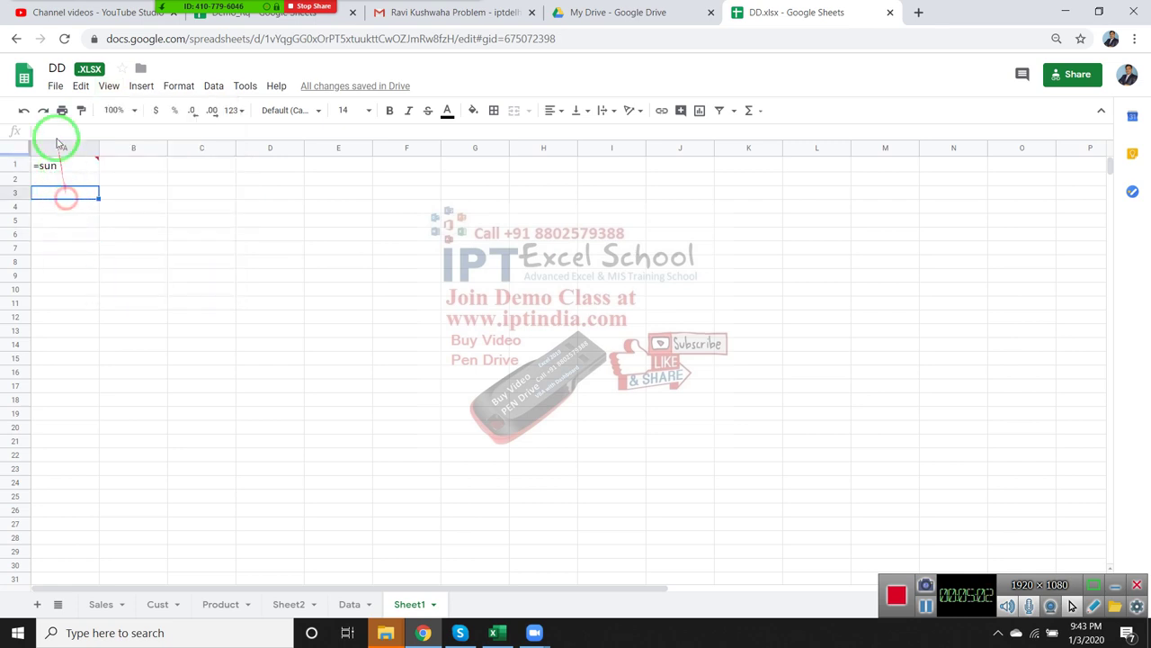
Hide the formula bar and undo the =sun entry in A1.
click(74, 167)
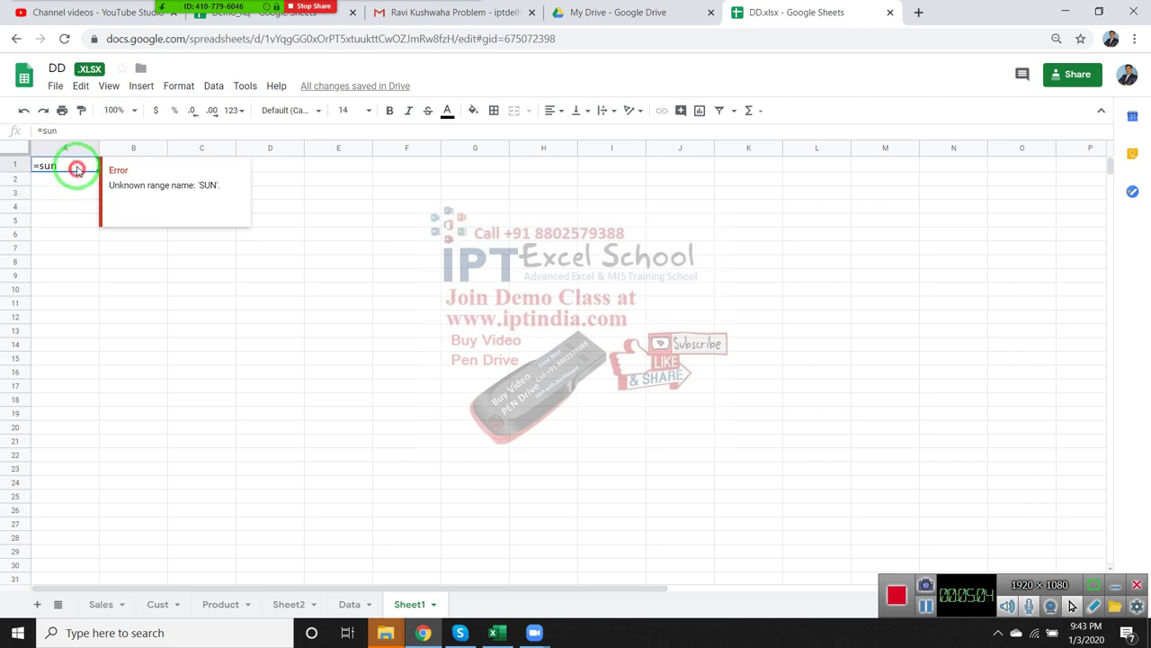
click(108, 86)
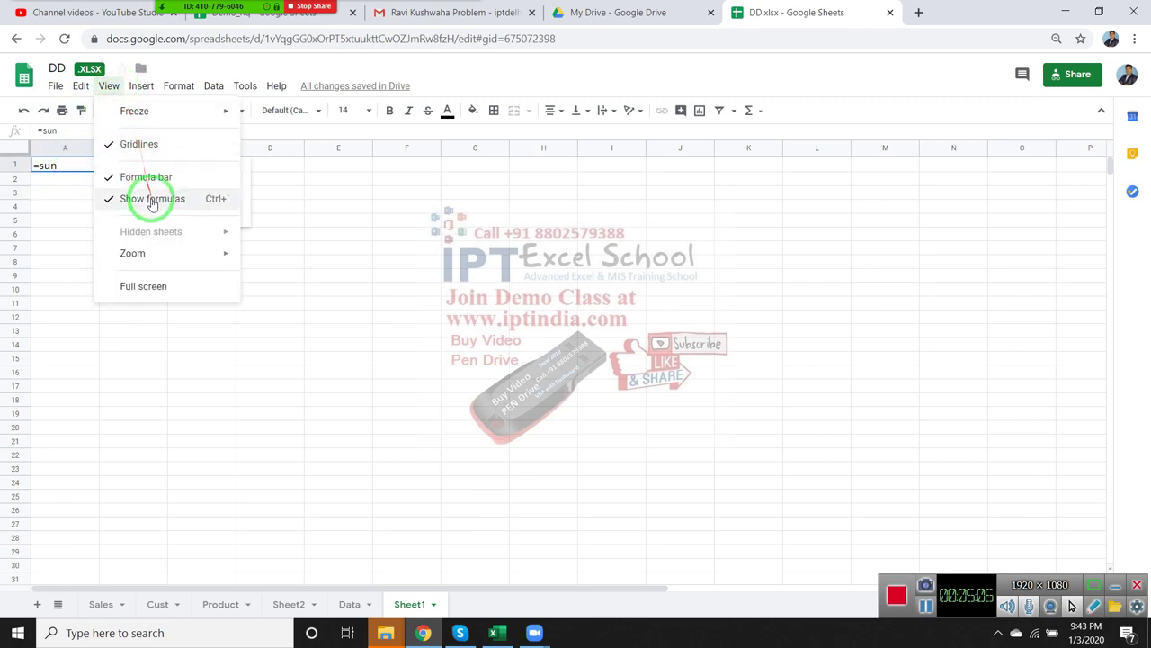
click(131, 186)
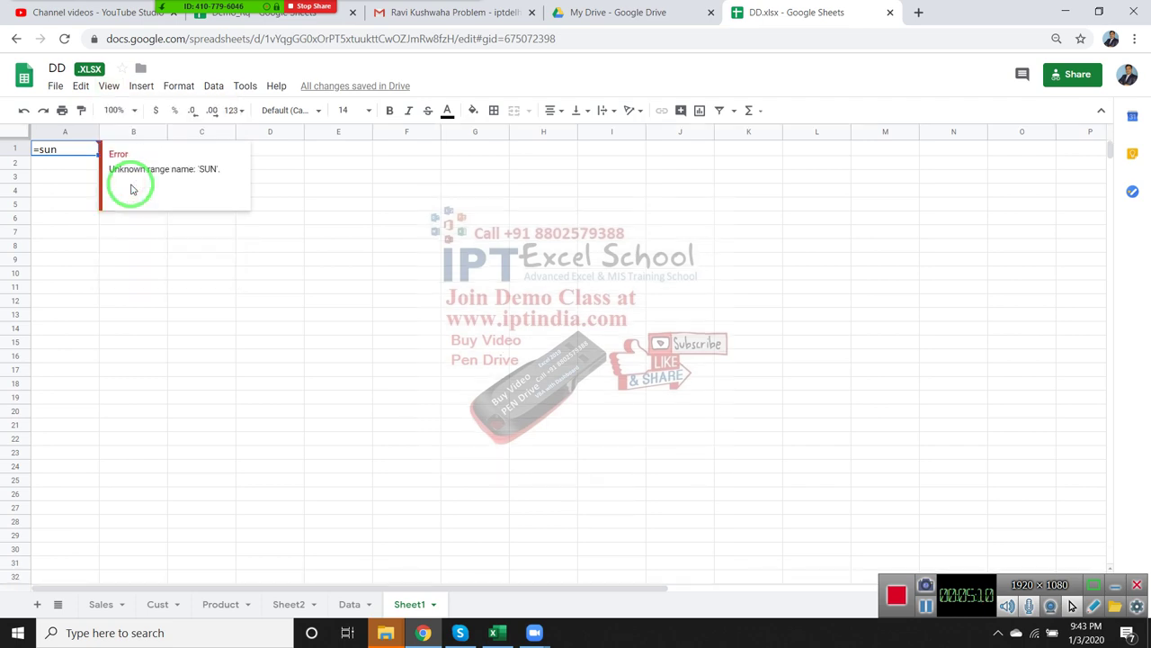
click(57, 218)
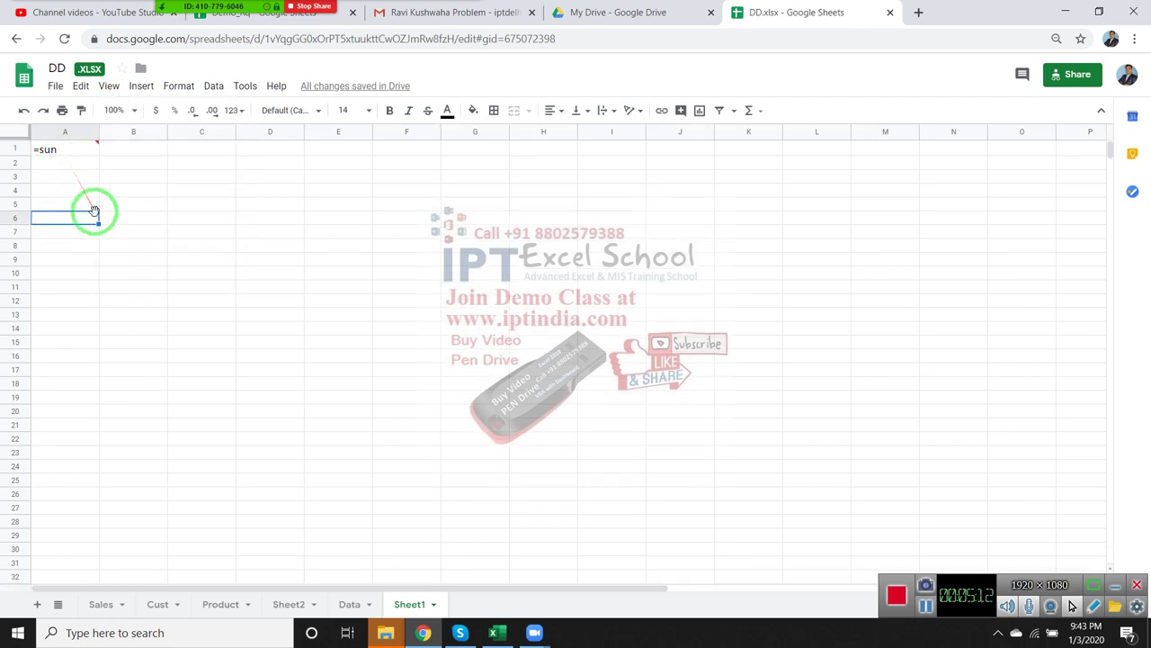
key(ctrl+z)
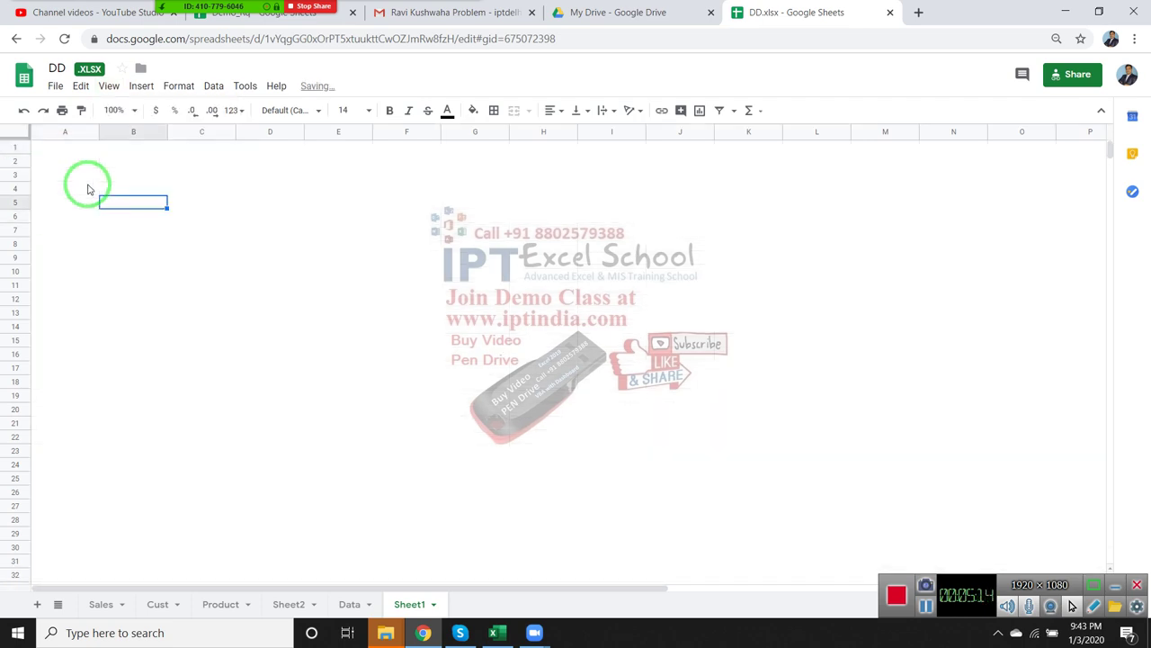
Show the formula bar again and enter =SUM(F3:H10) in cell B2.
click(63, 133)
click(109, 87)
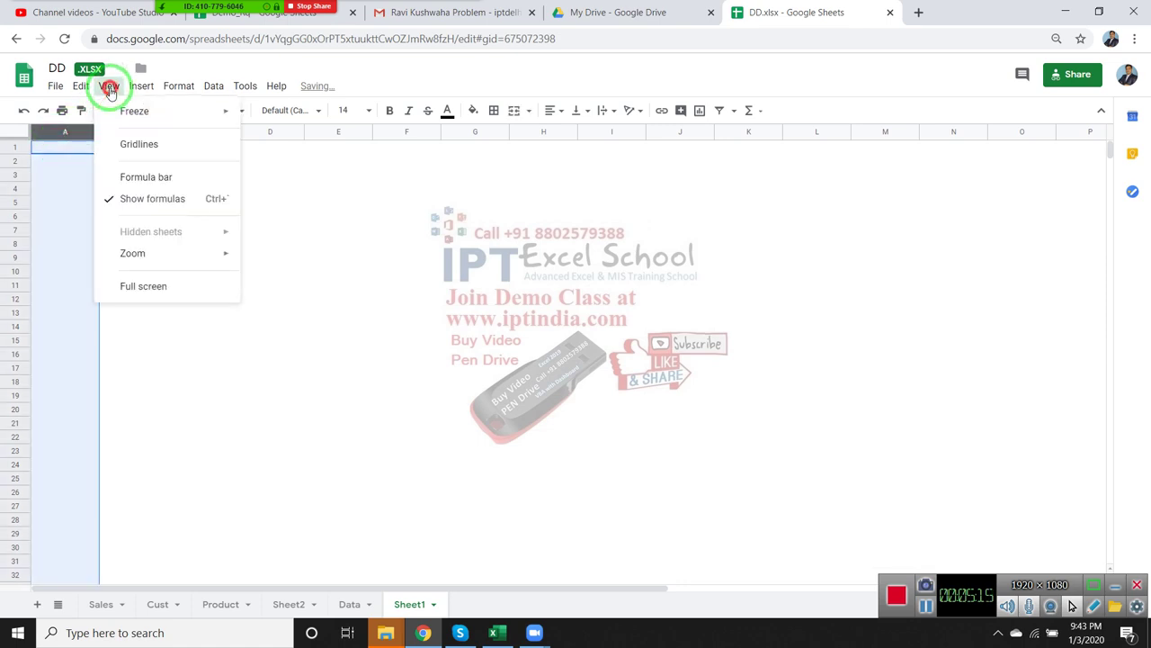
click(135, 176)
click(87, 169)
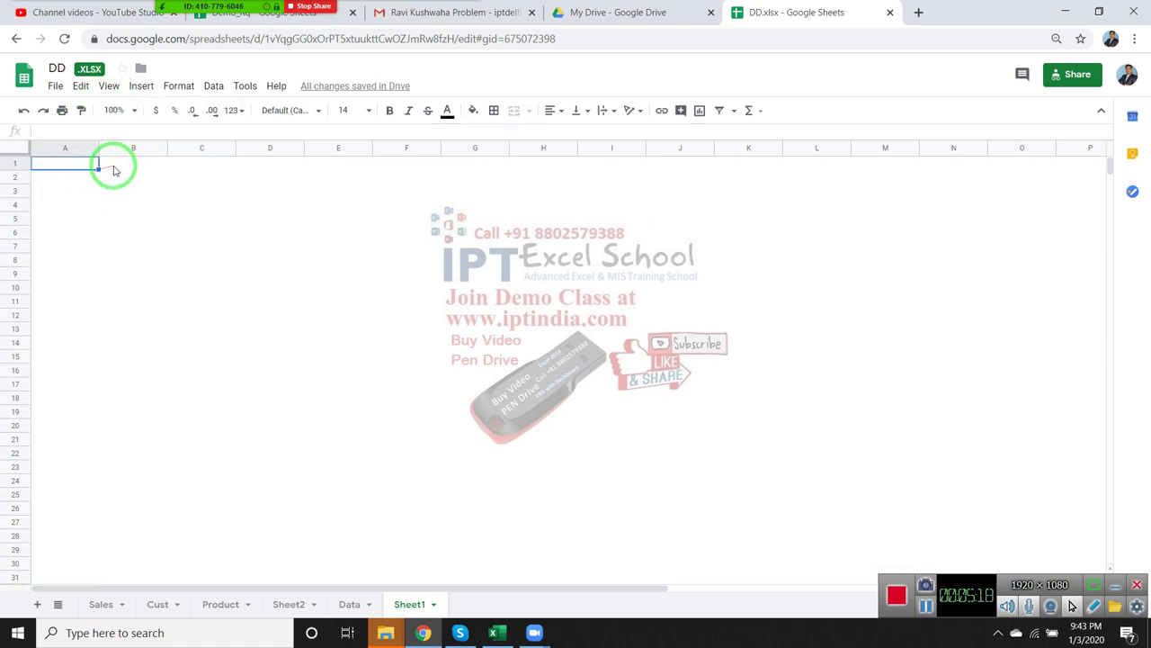
click(152, 179)
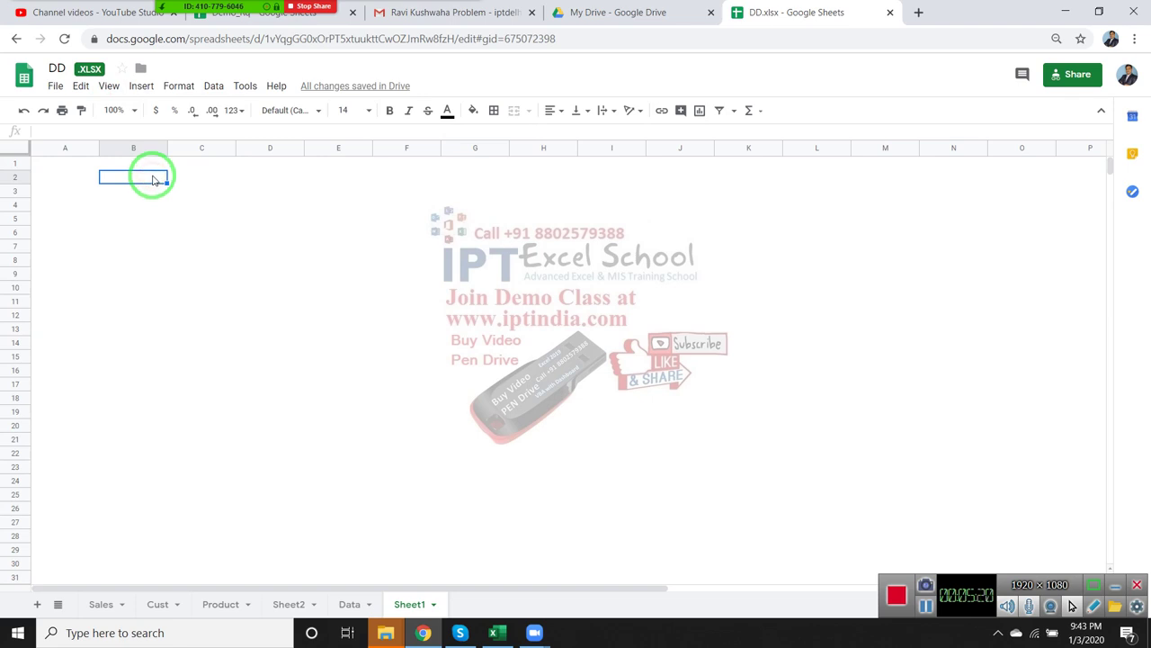
text(=SUM()
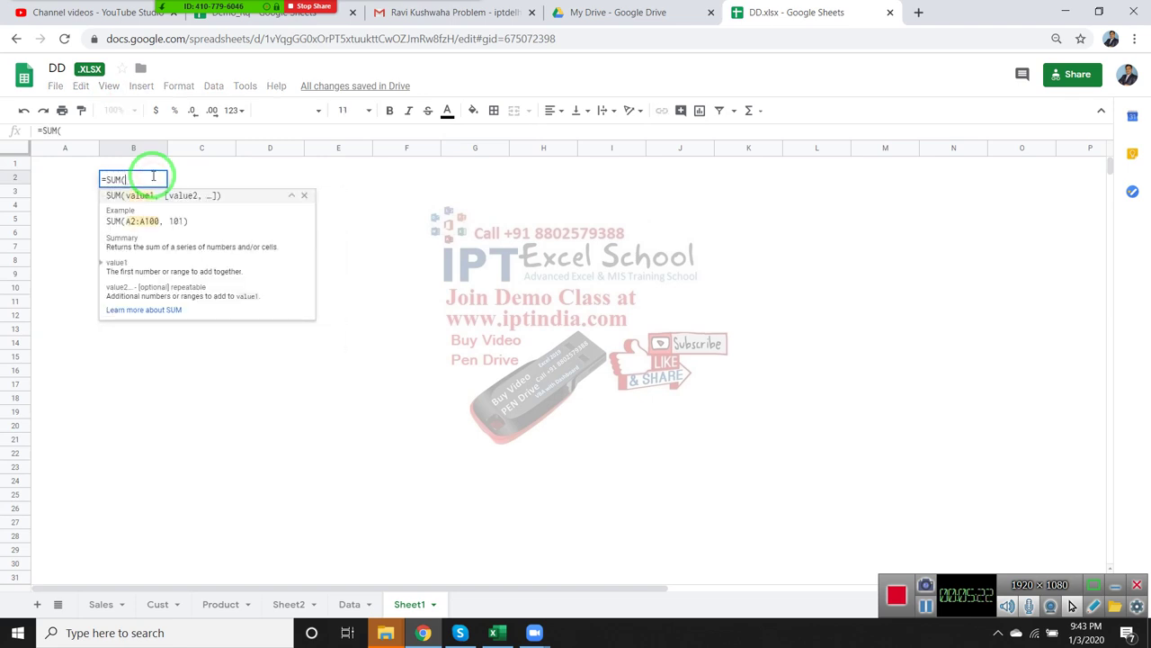
drag(422, 190, 568, 290)
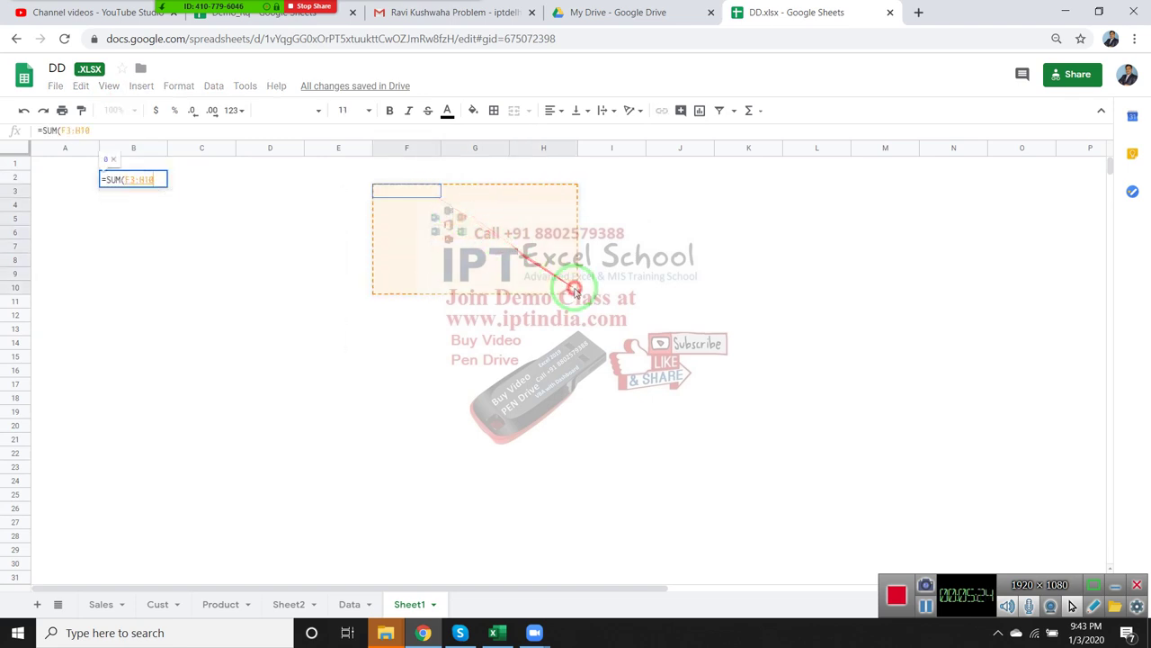
key(Return)
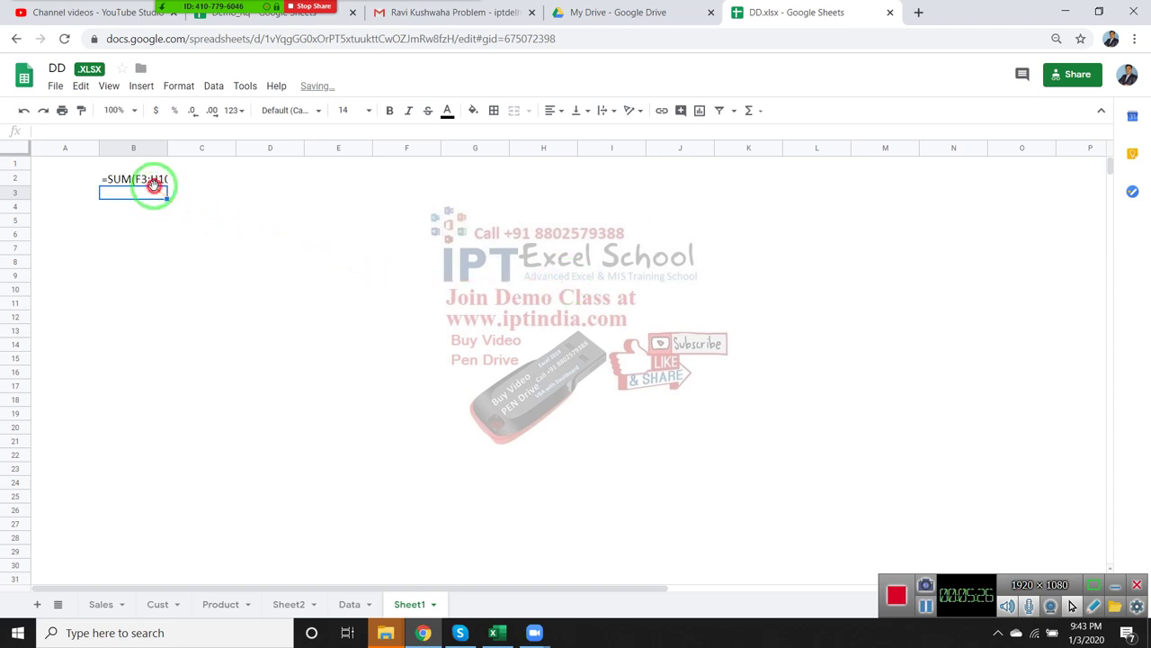
Turn off Show formulas, then enter =D5 in D6 and =C16 in C17.
click(103, 86)
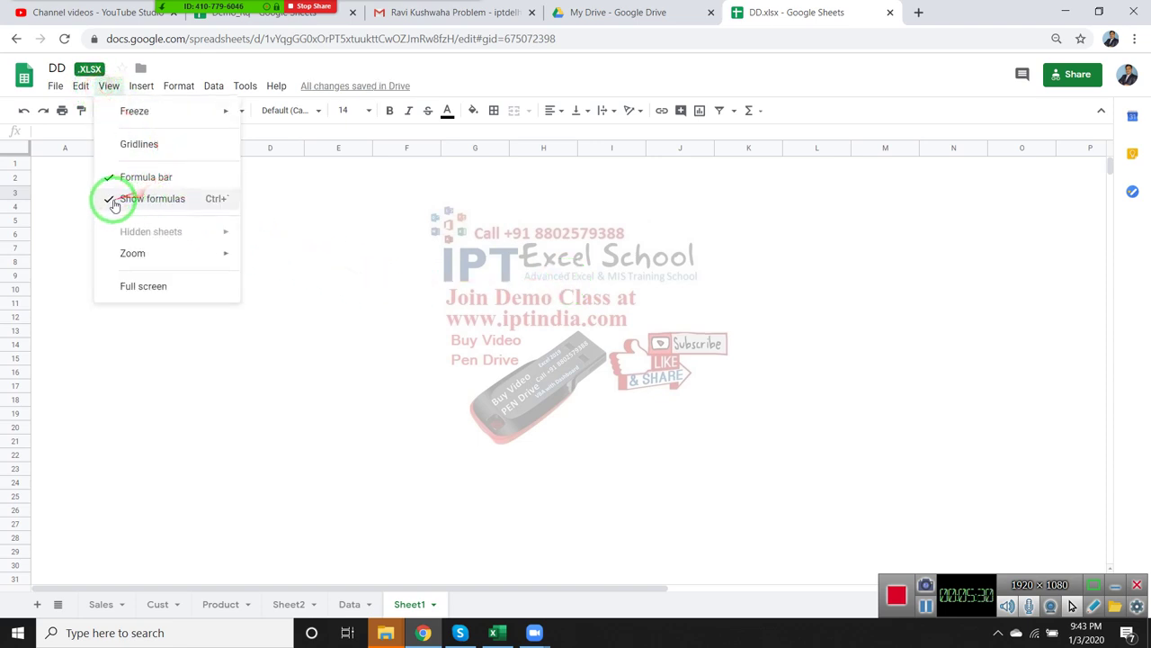
click(111, 199)
click(139, 178)
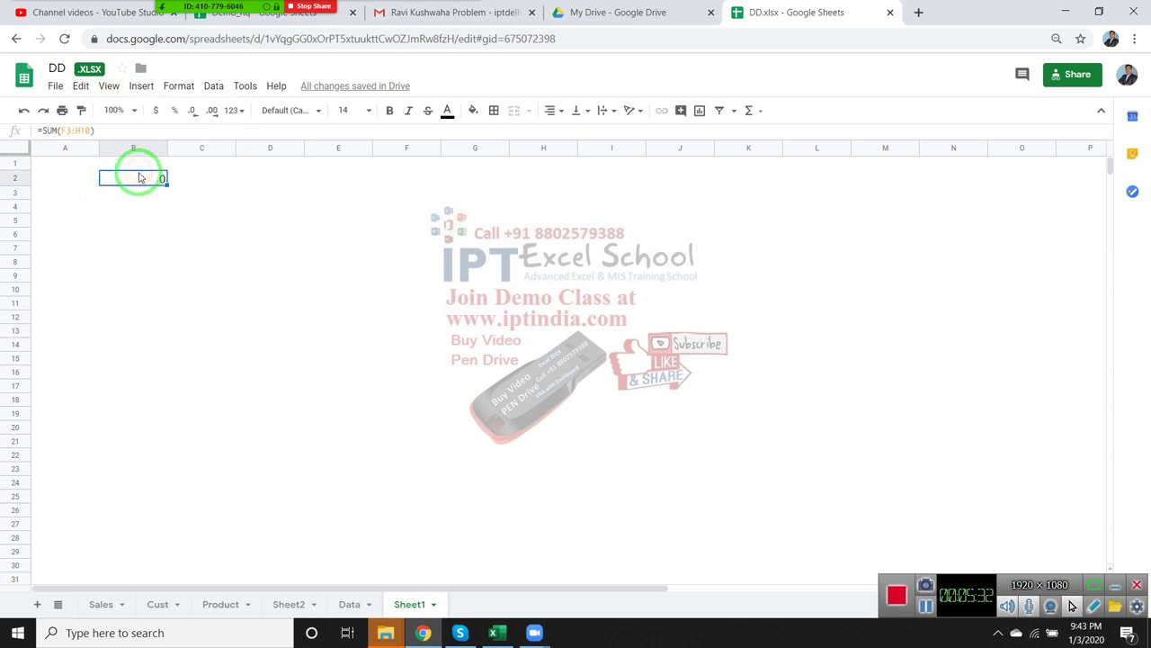
click(275, 241)
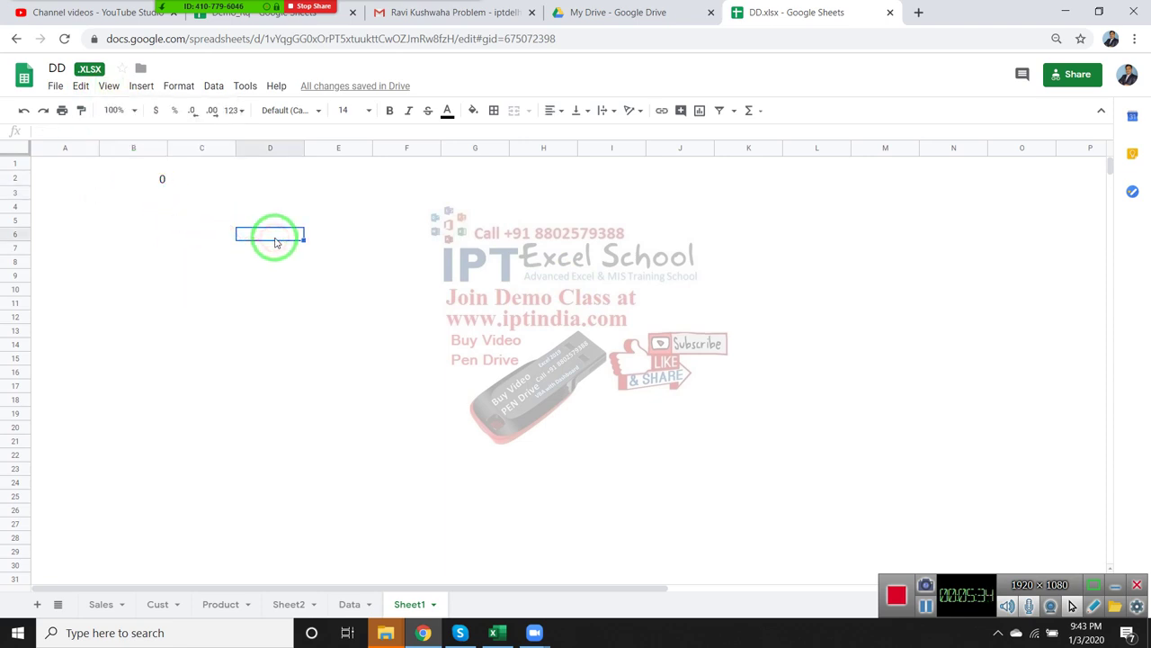
text(=)
key(Return)
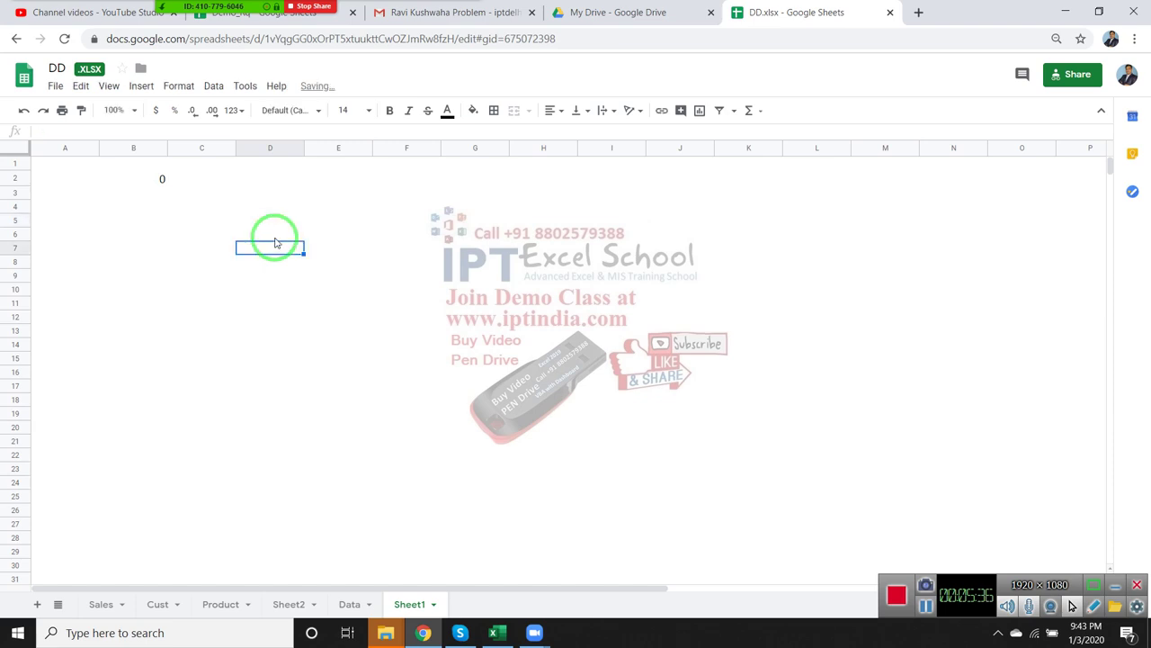
click(197, 386)
text(=)
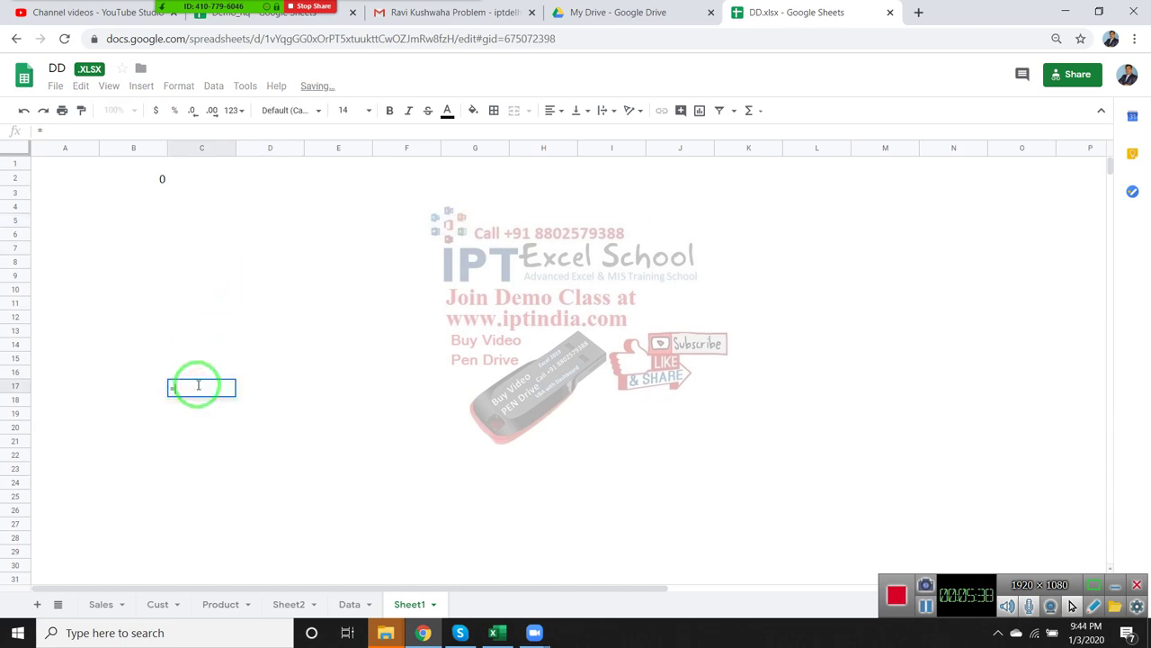
key(Return)
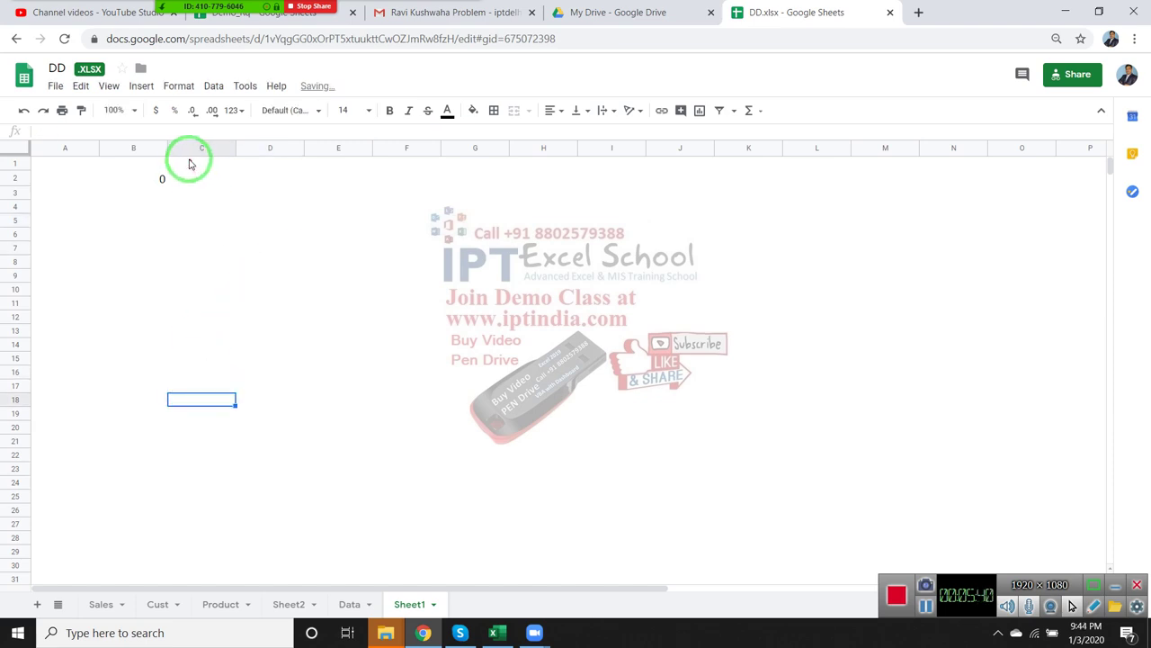
Turn Show formulas back on and delete all formulas in A2:E18.
click(109, 86)
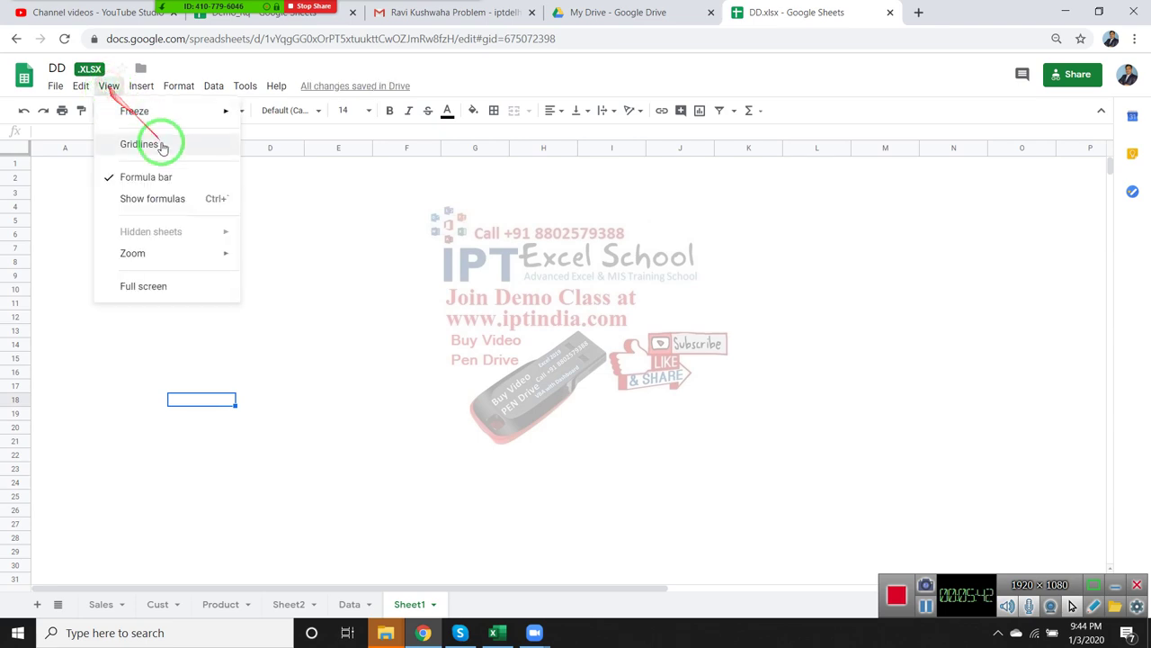
click(137, 199)
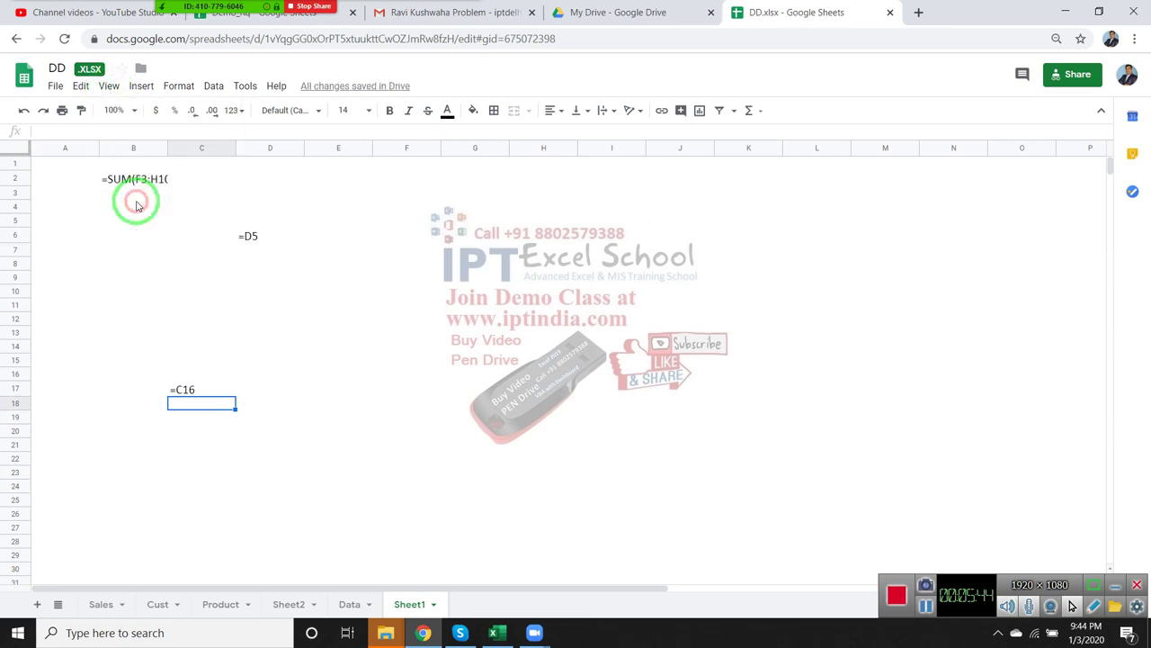
click(285, 300)
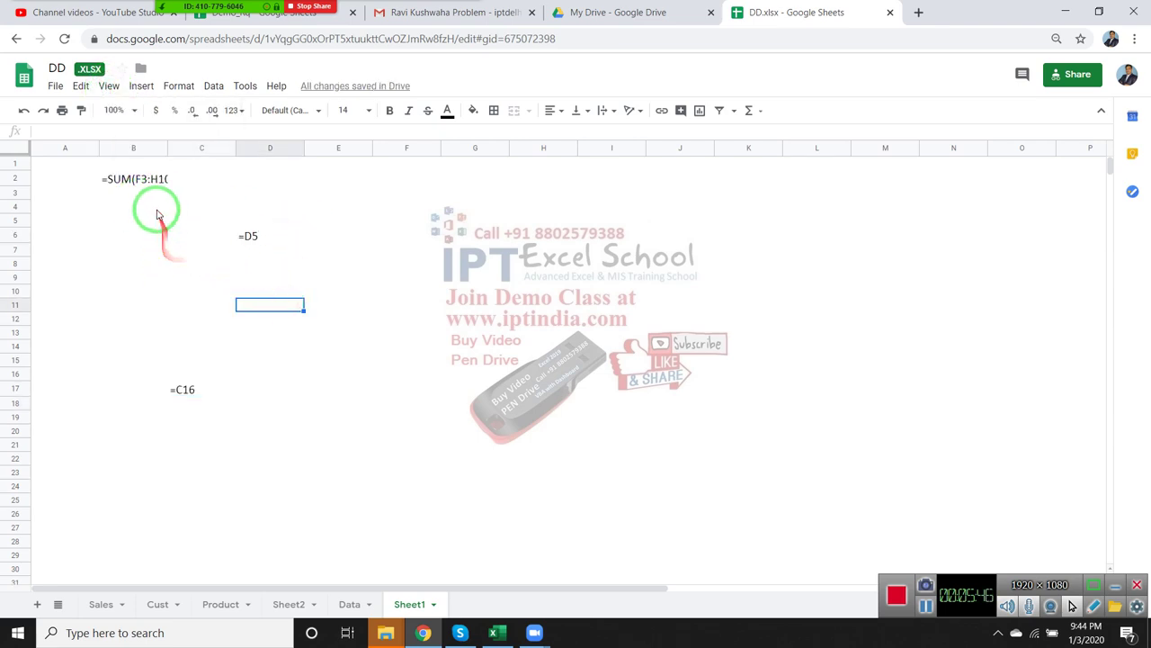
drag(81, 179, 320, 407)
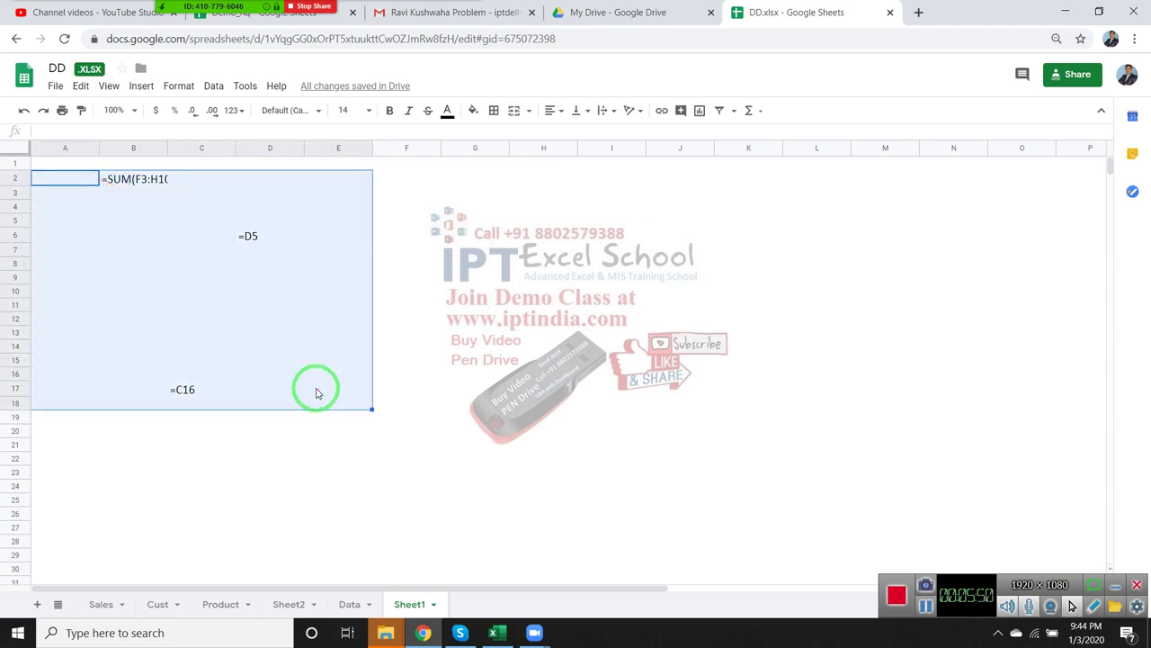
key(Delete)
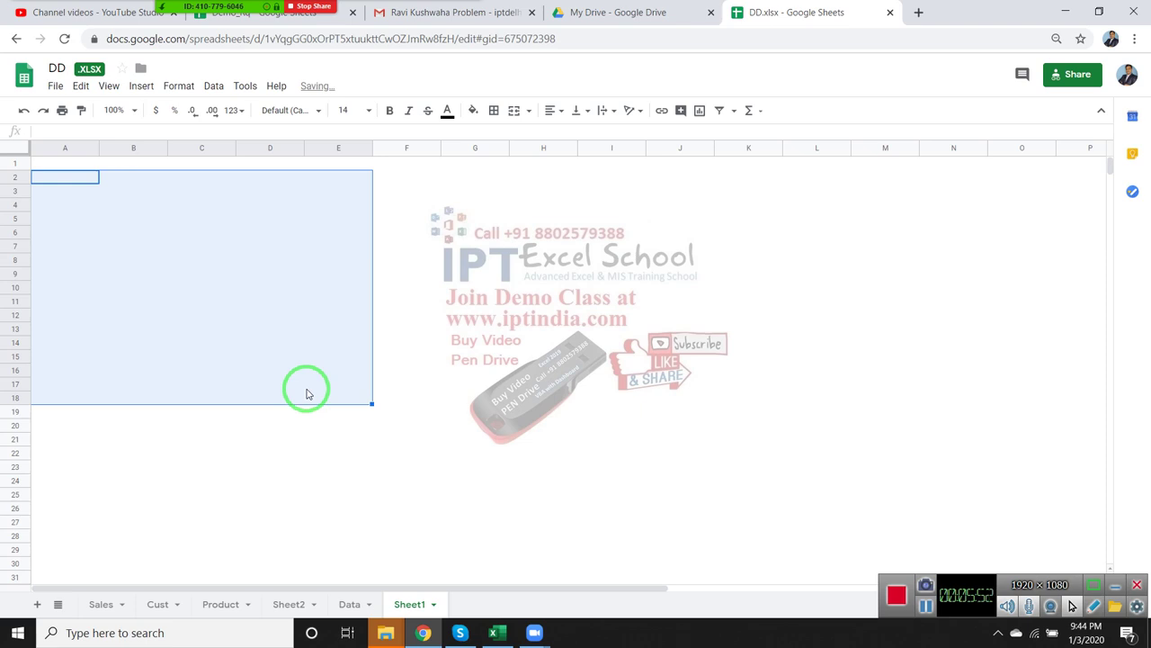
click(109, 90)
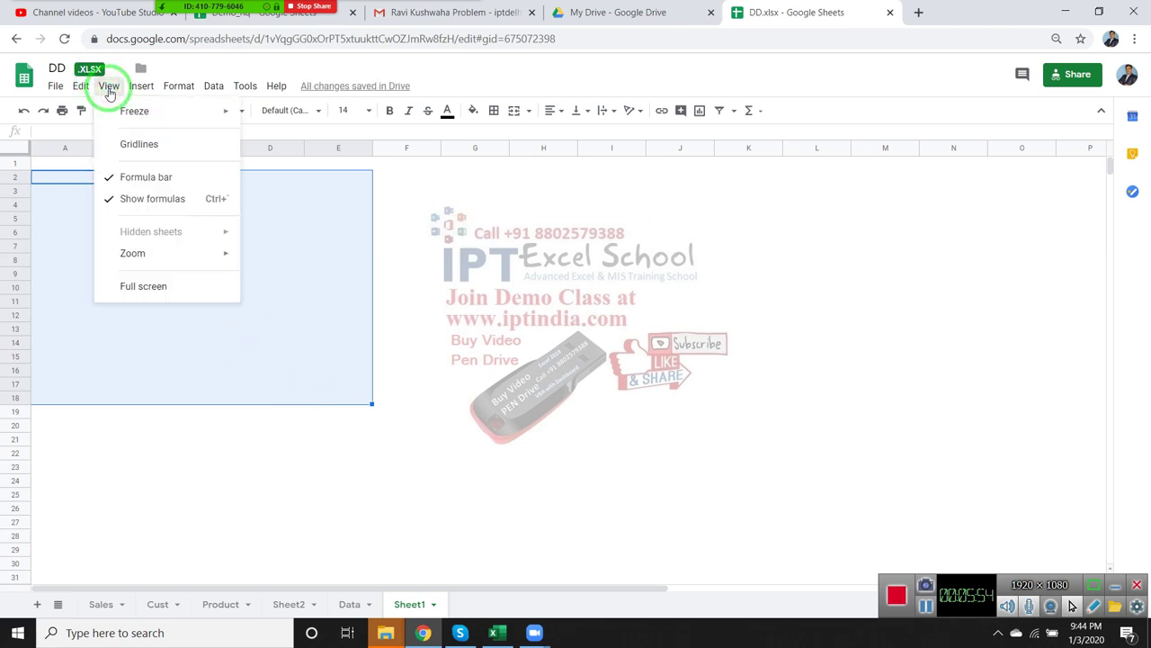
click(188, 342)
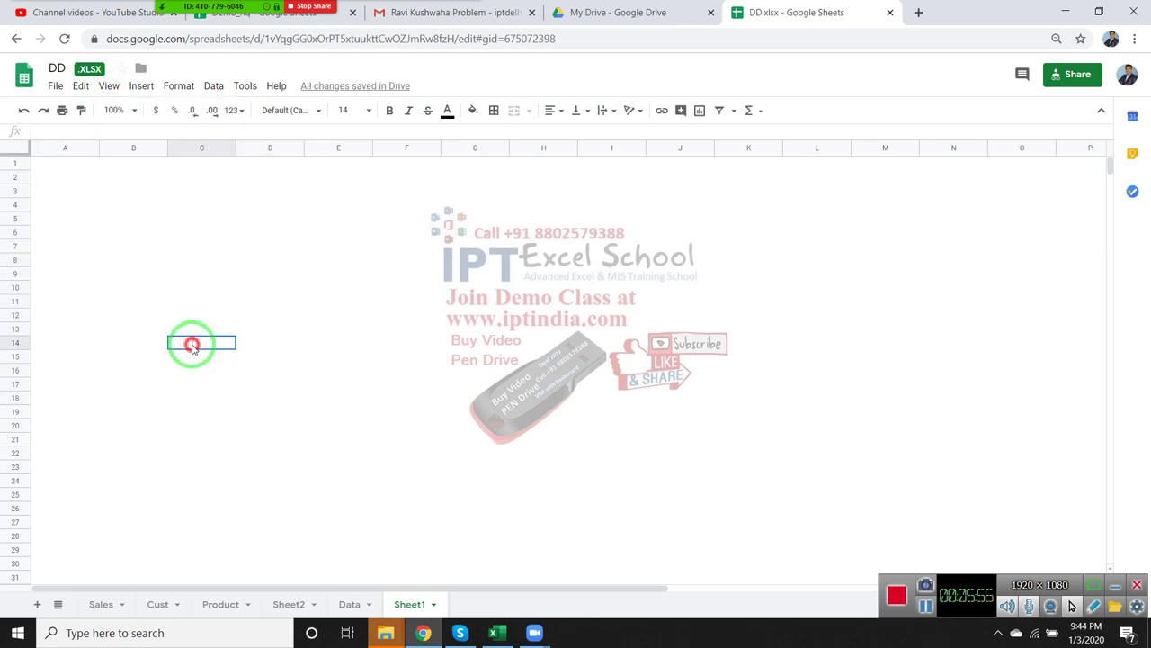
click(79, 85)
mouse_move(106, 86)
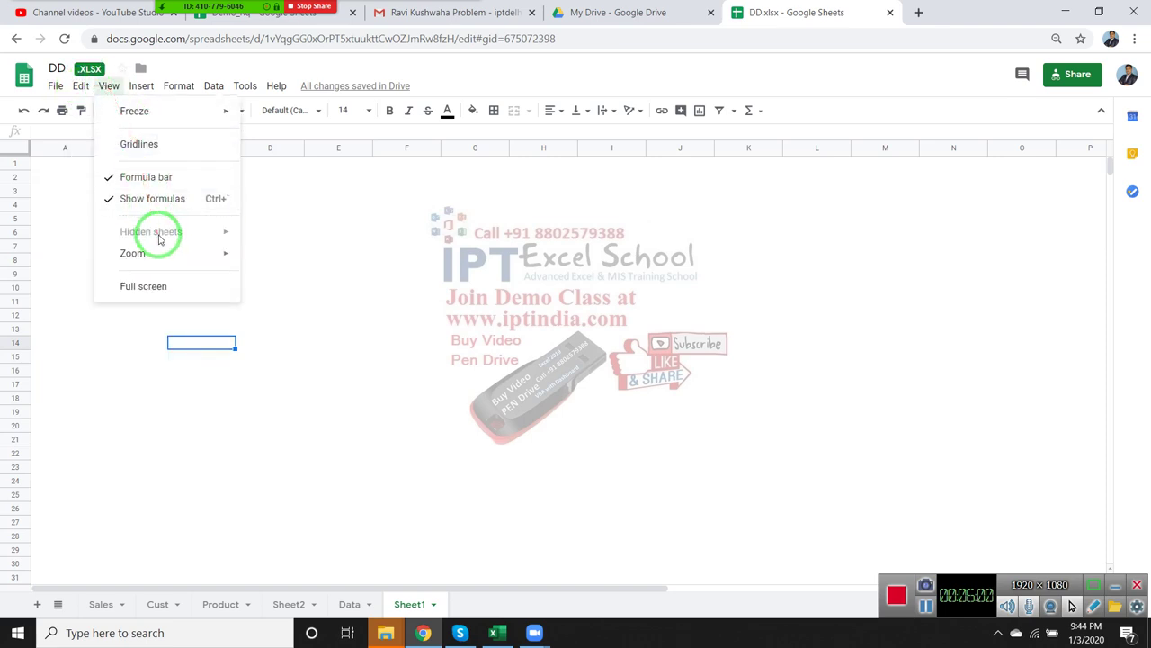
click(225, 234)
click(310, 358)
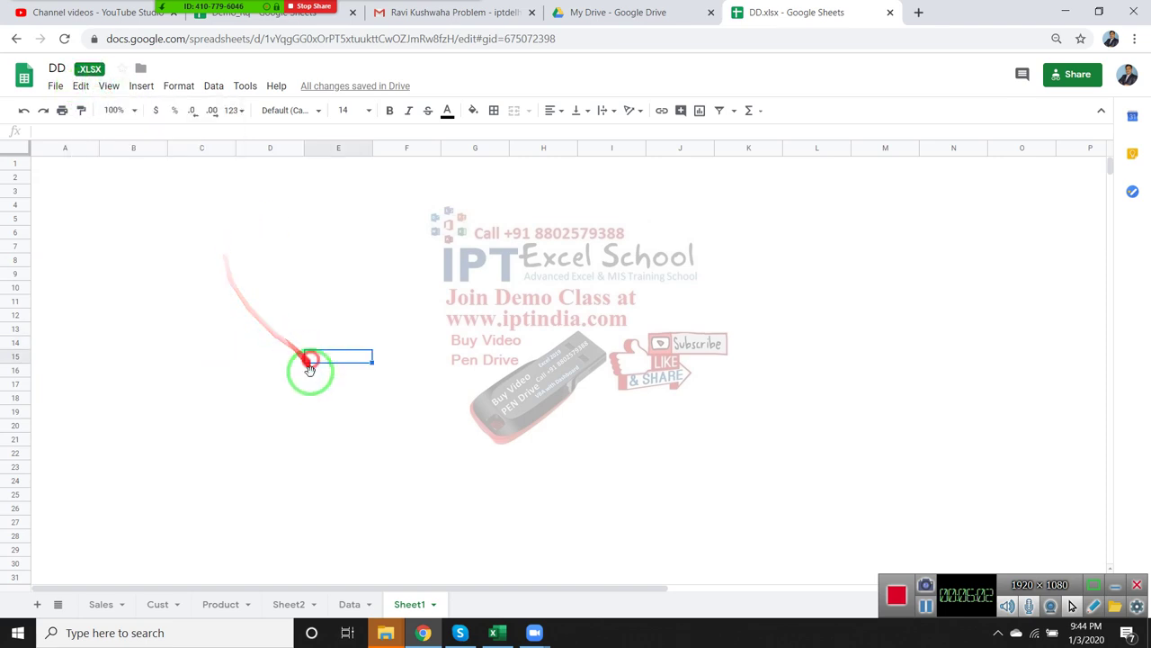
click(421, 604)
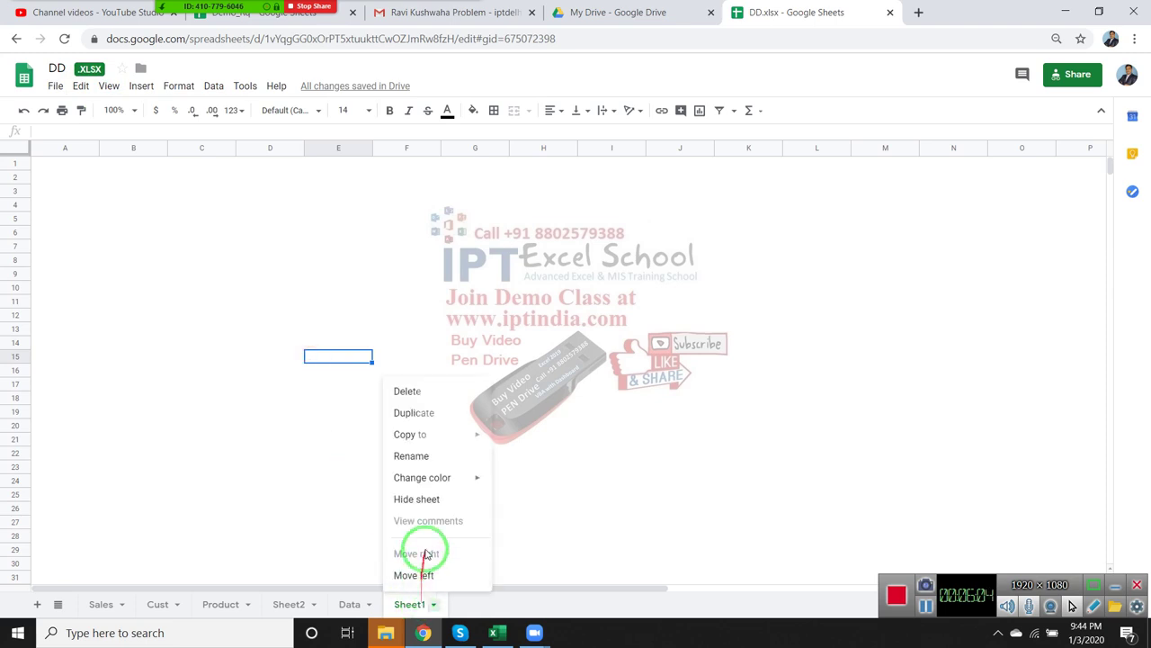
click(427, 506)
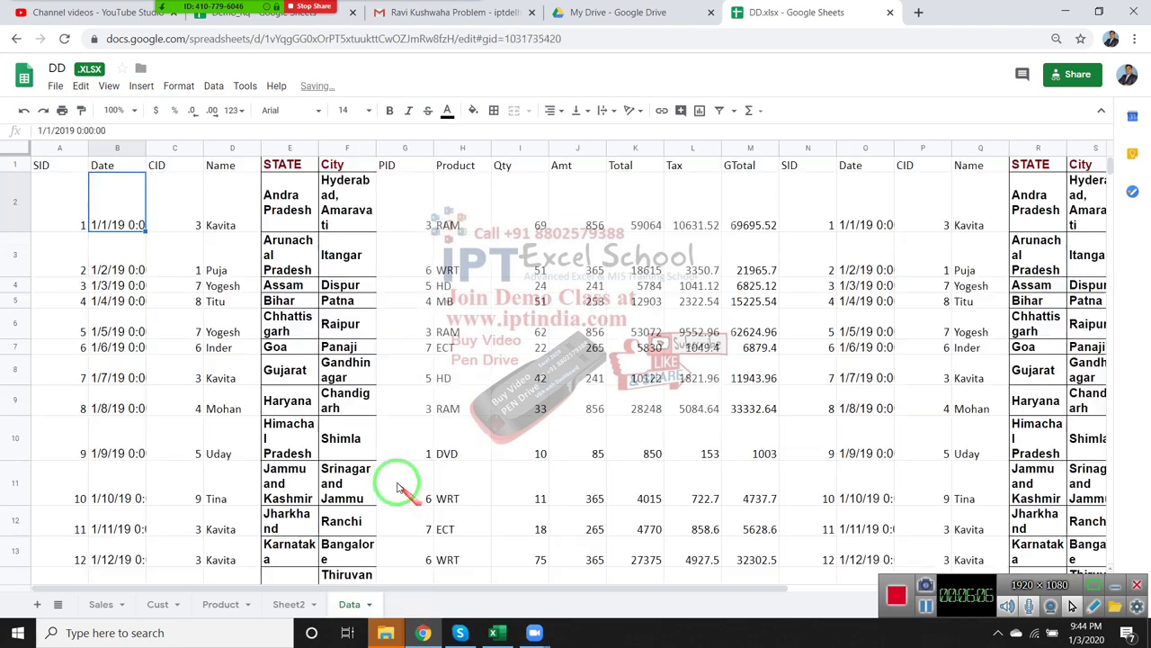
click(352, 606)
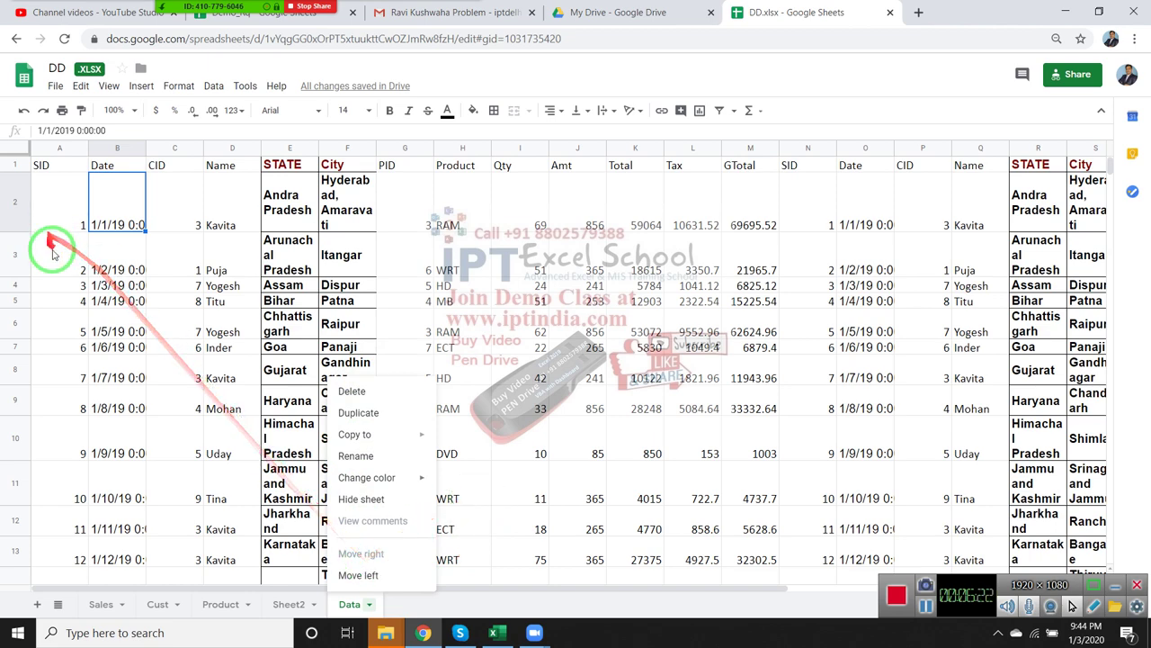
click(230, 252)
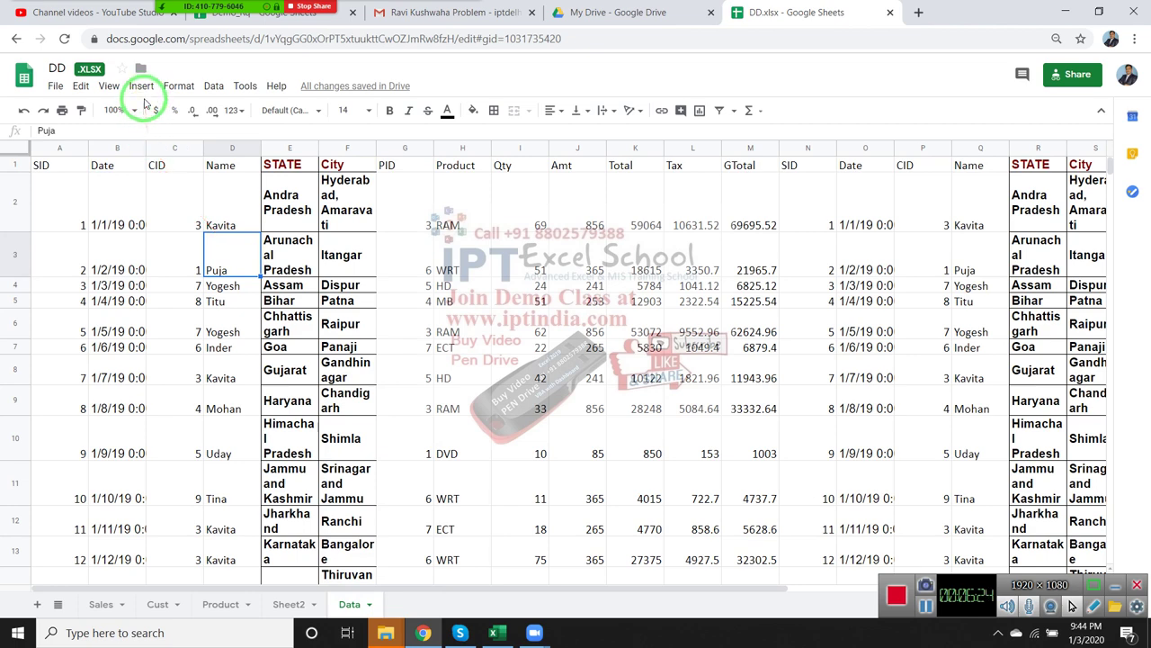
click(112, 90)
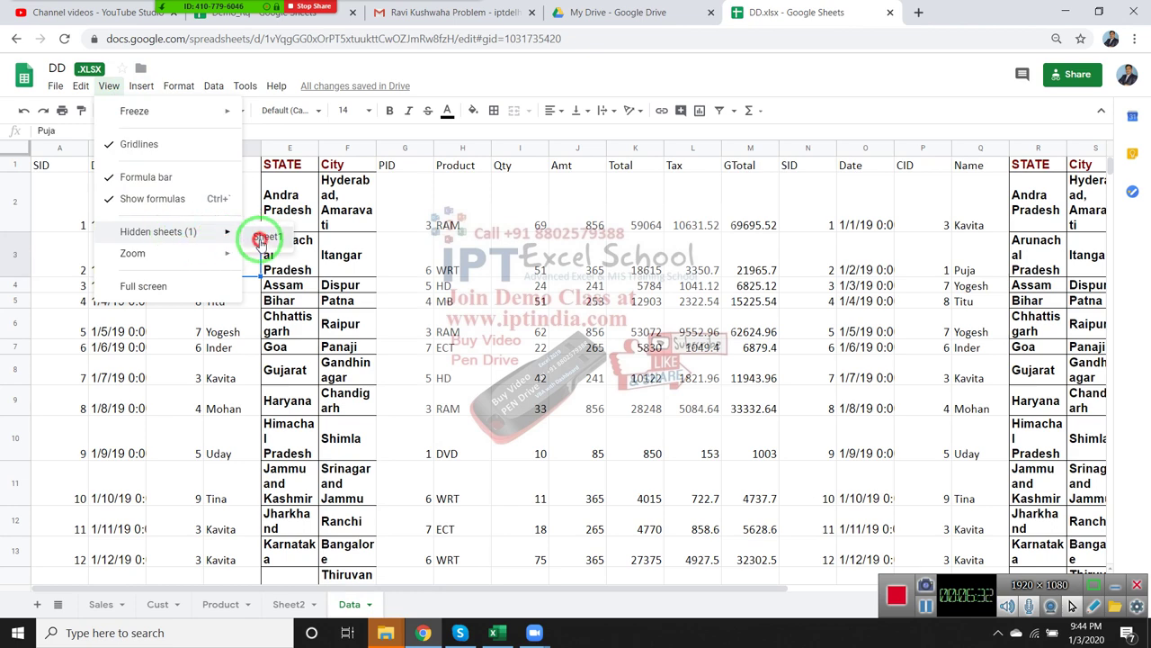
click(260, 240)
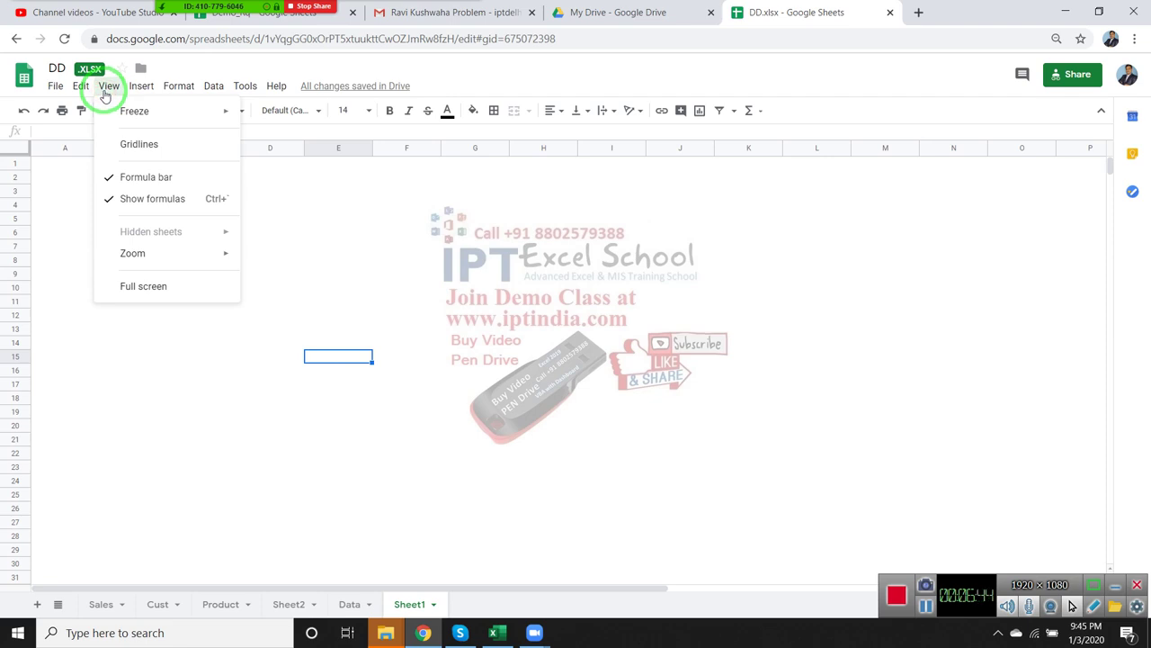
mouse_move(162, 253)
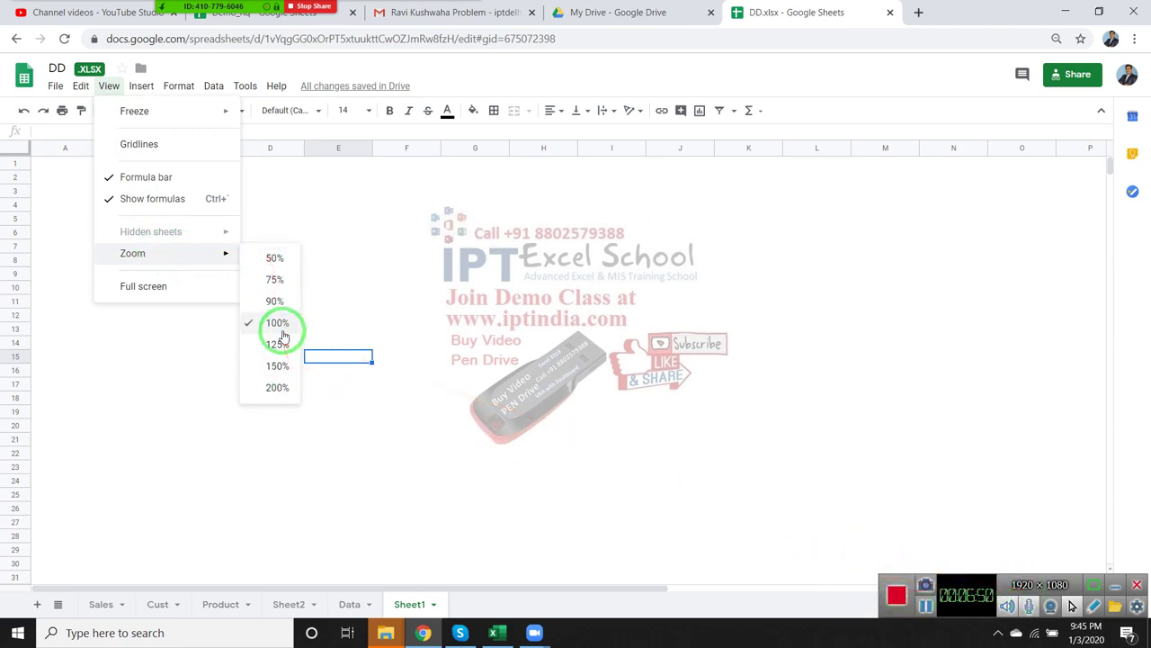
click(368, 275)
key(ctrl+plus)
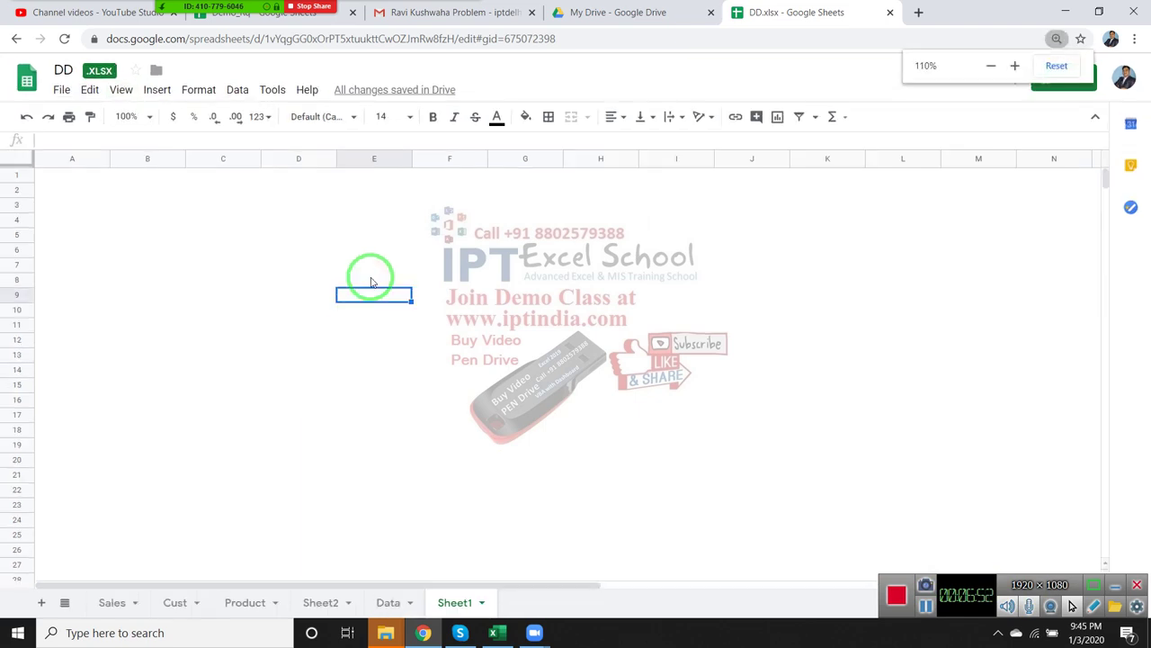
key(ctrl+plus)
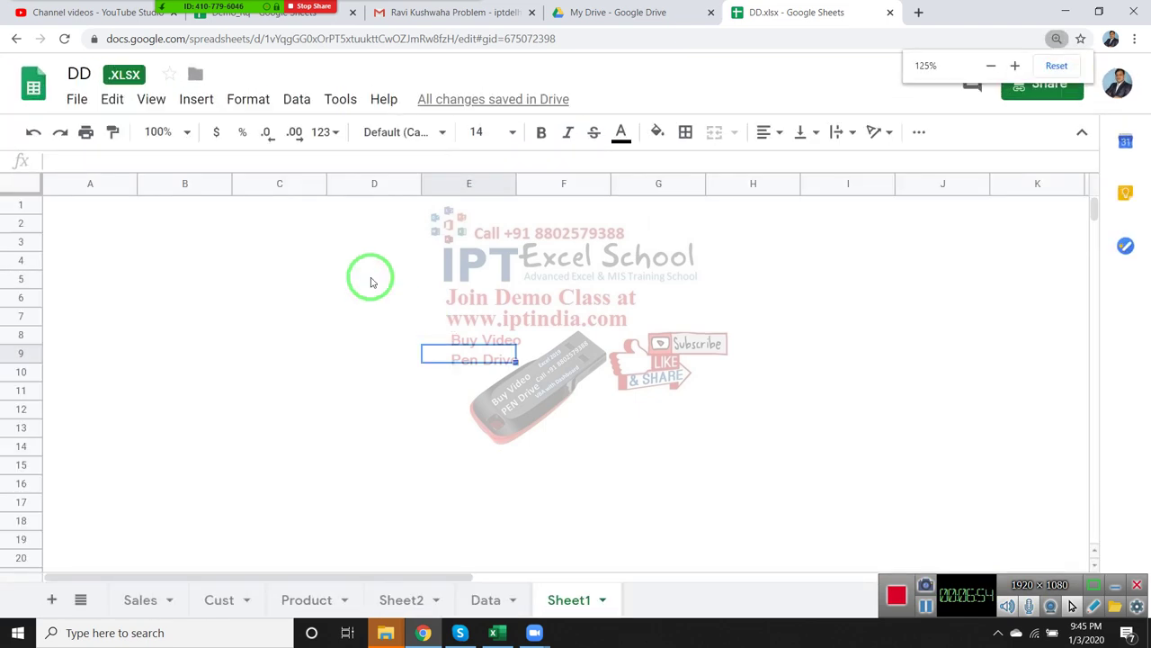
key(ctrl+minus)
key(ctrl+minus)
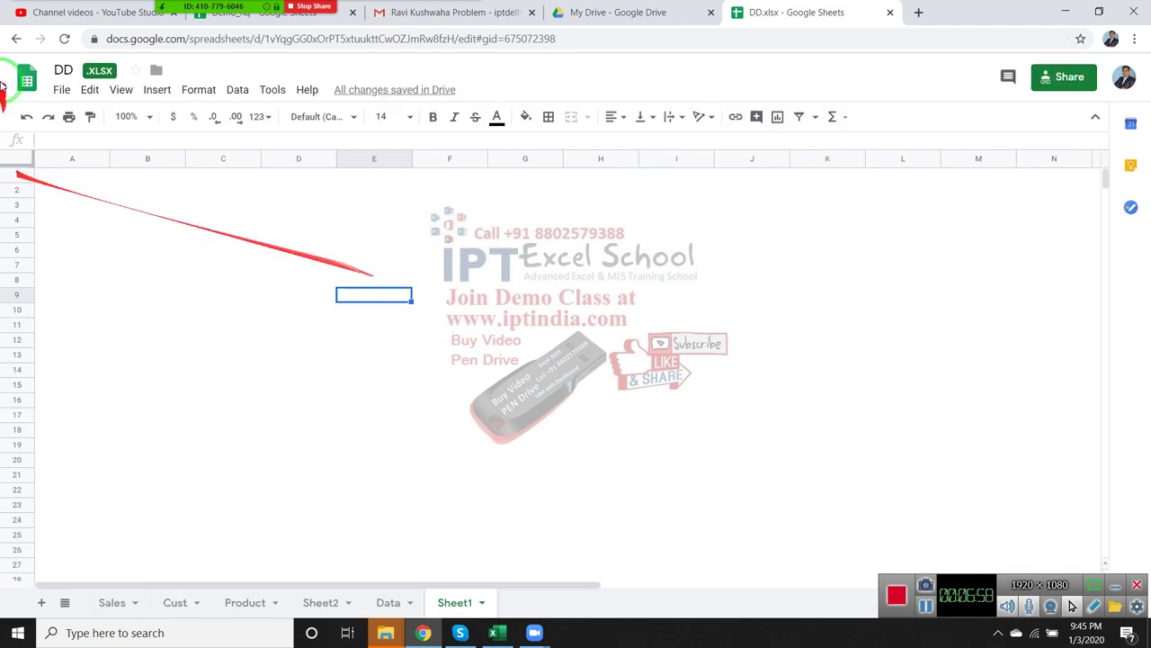
click(120, 97)
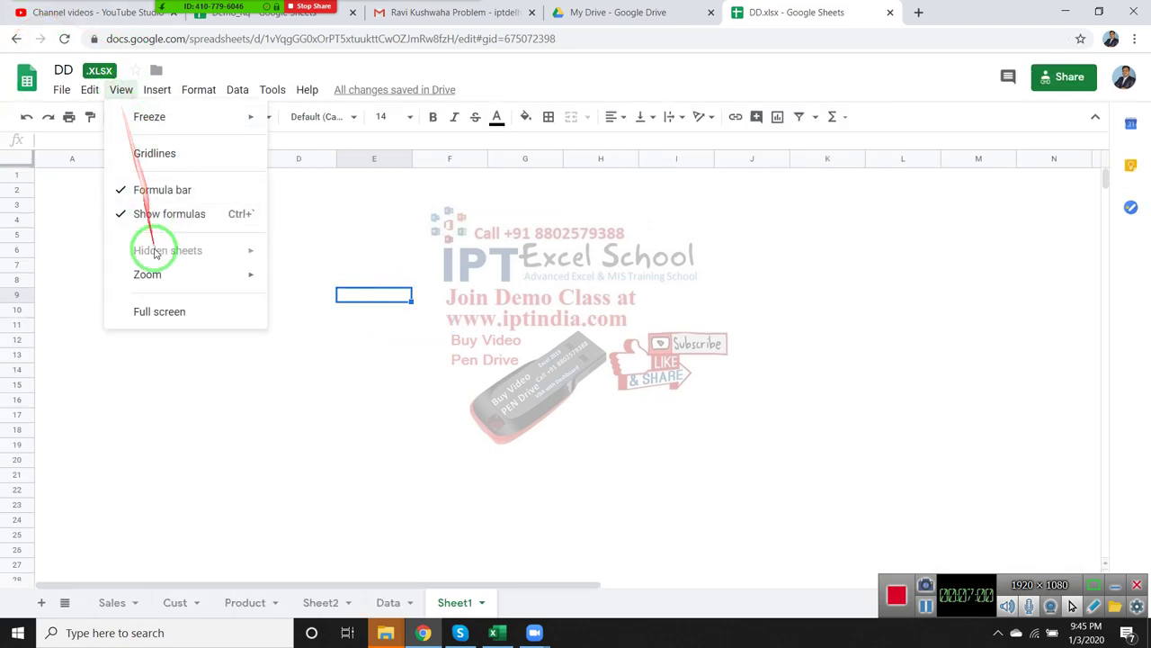
mouse_move(149, 275)
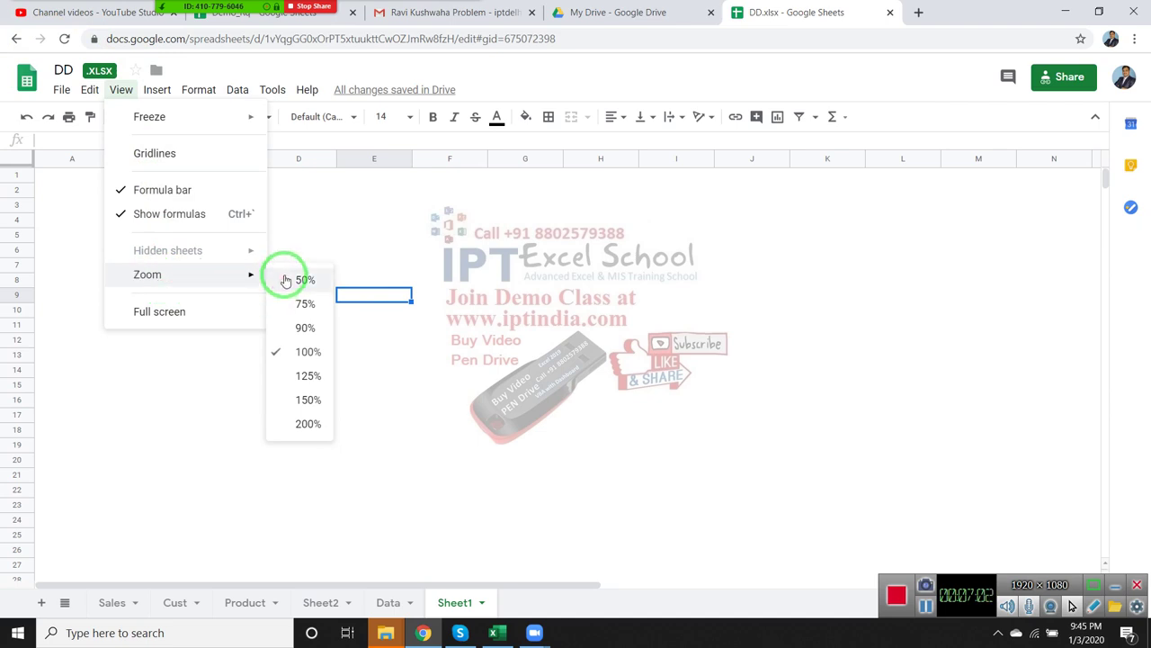
click(206, 311)
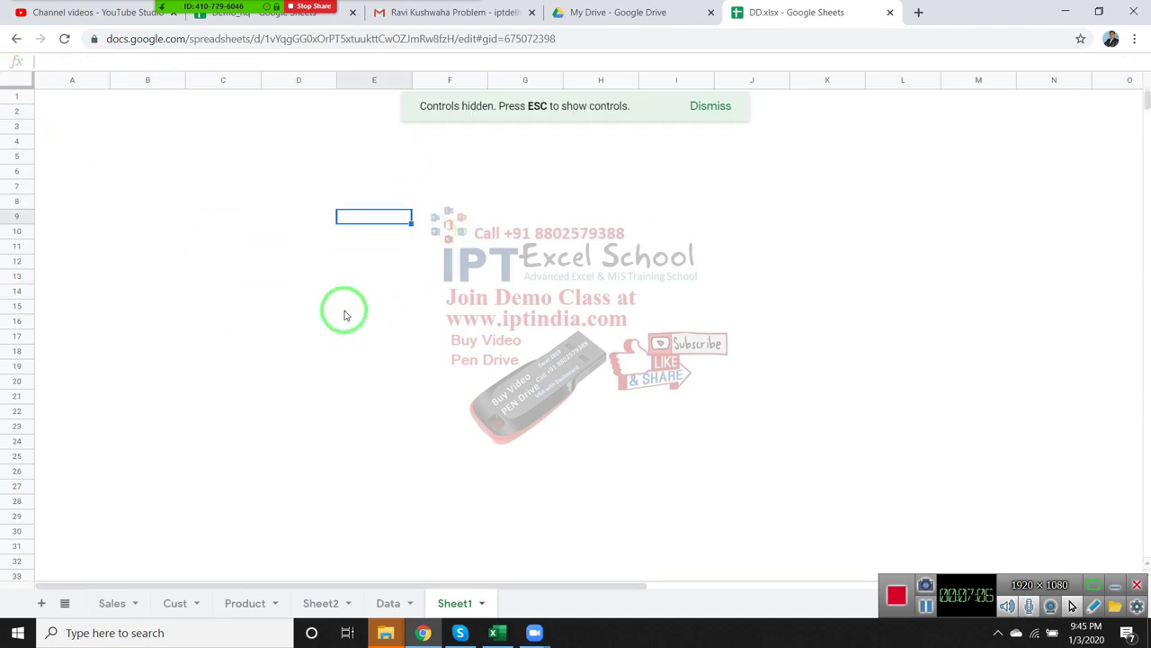
key(Escape)
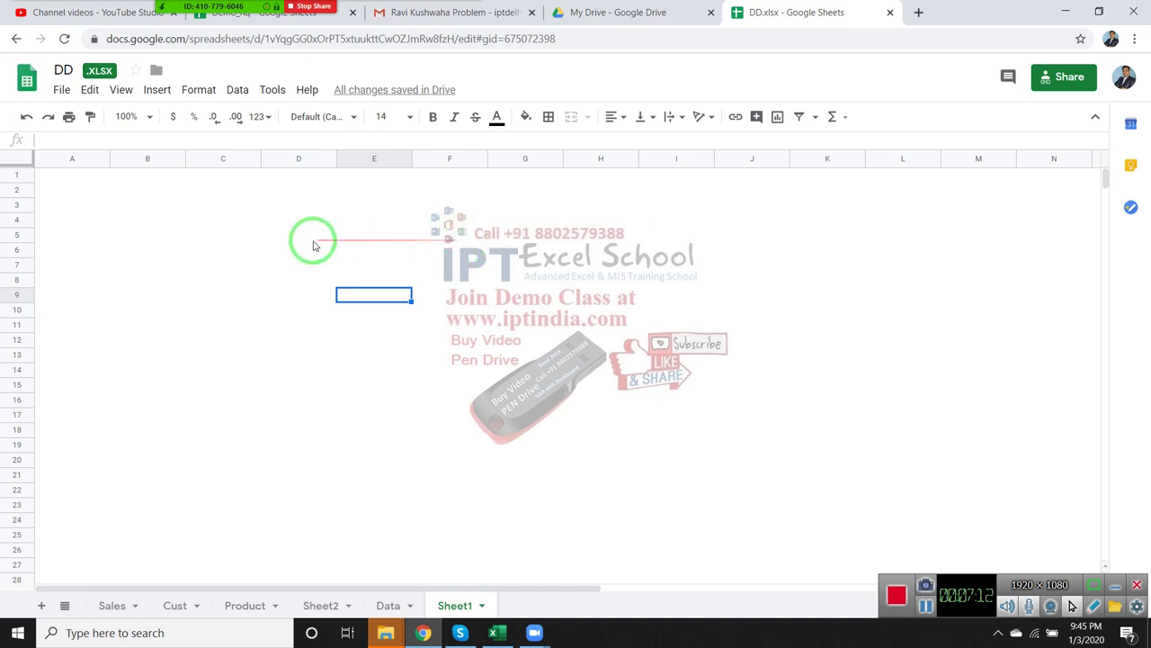
On the Data sheet, insert a column left of STATE, then undo it.
click(123, 94)
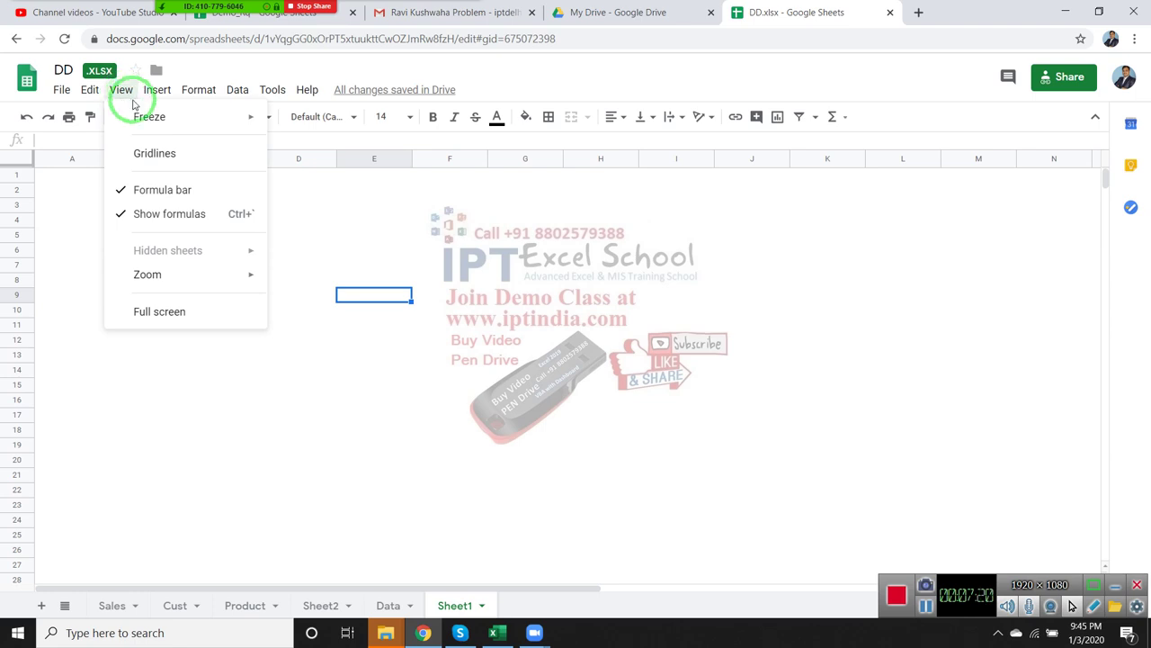
click(158, 90)
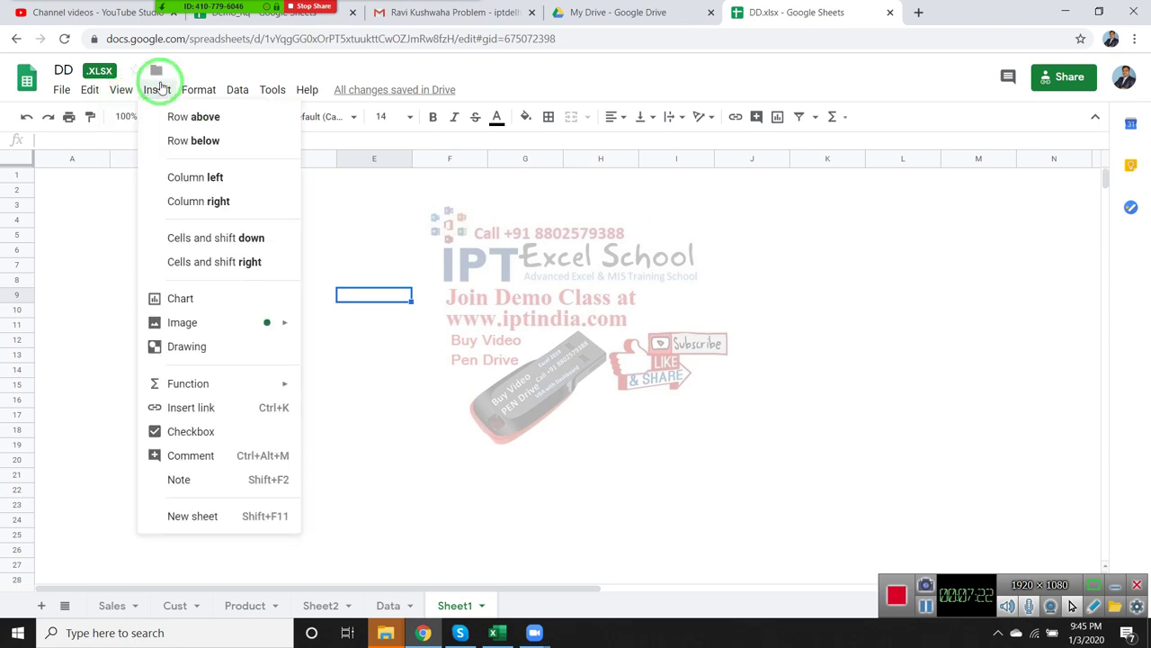
click(76, 186)
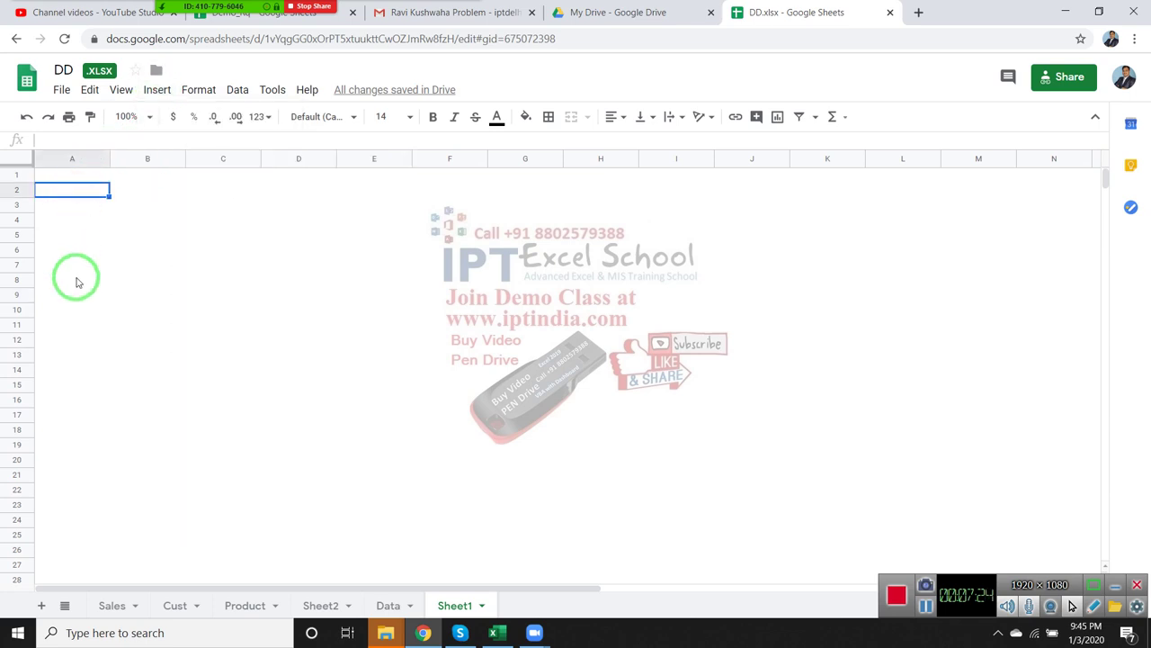
click(390, 600)
click(314, 160)
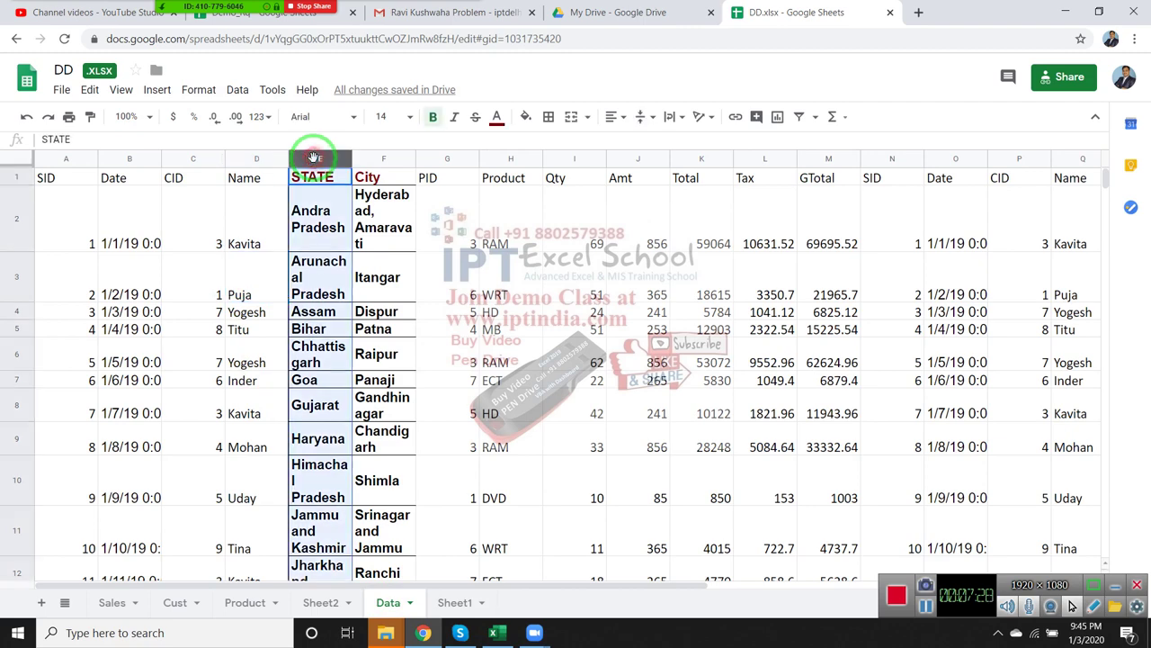
right_click(314, 158)
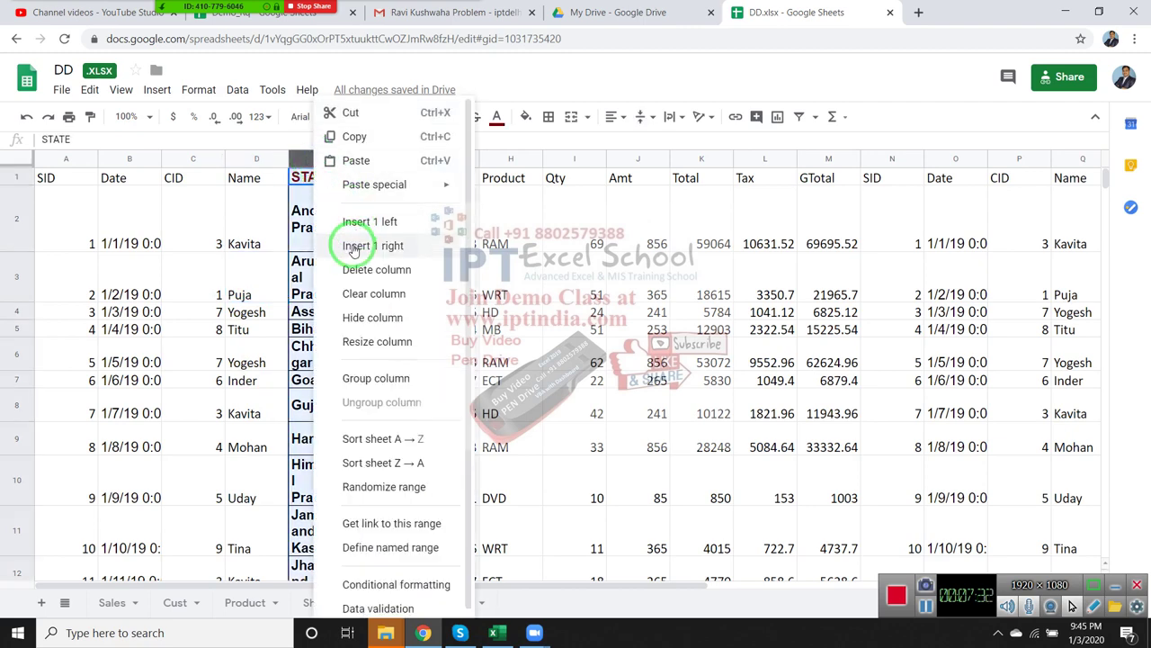
click(356, 224)
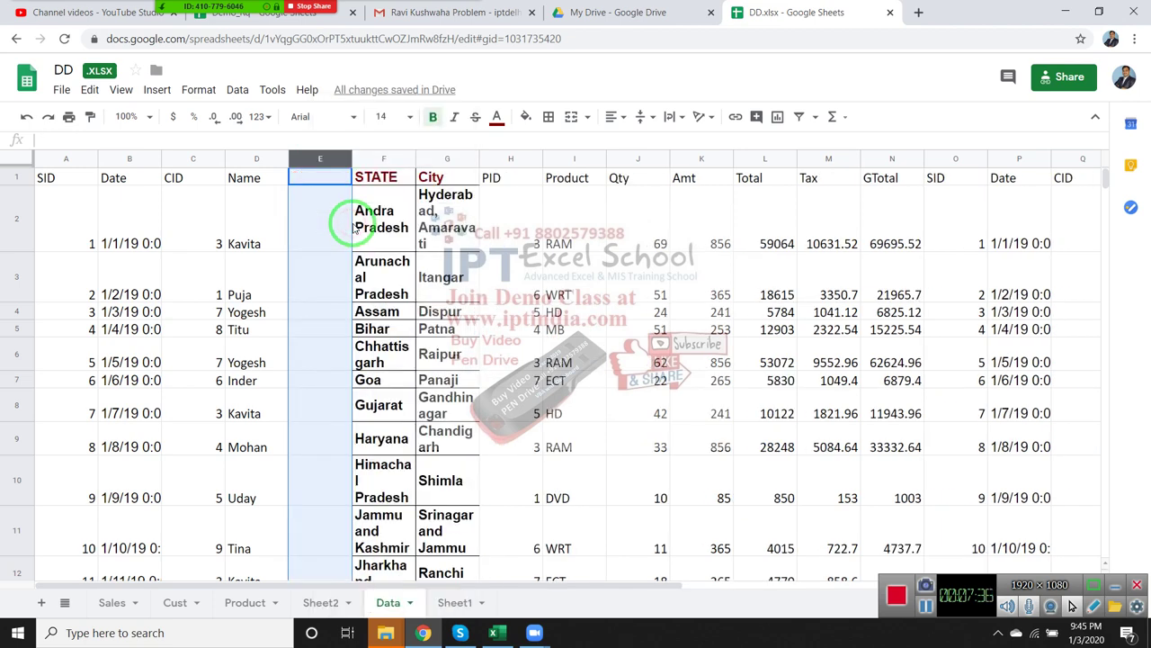
key(ctrl+z)
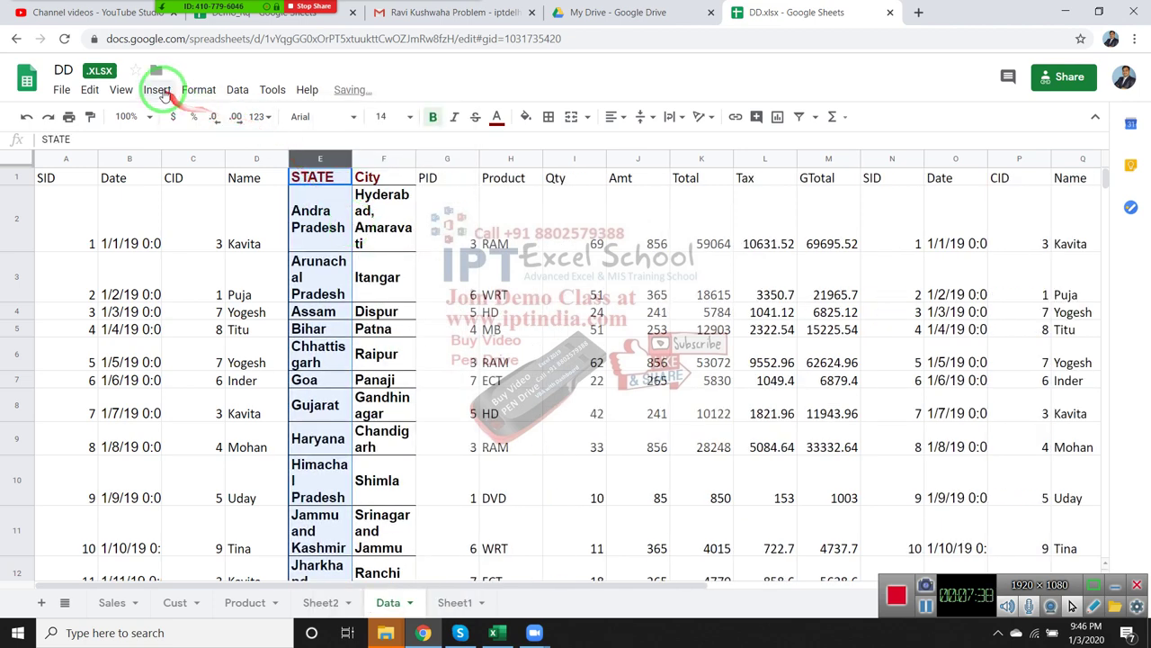
Browse the Insert menu without adding anything, then go to Sheet1.
click(158, 89)
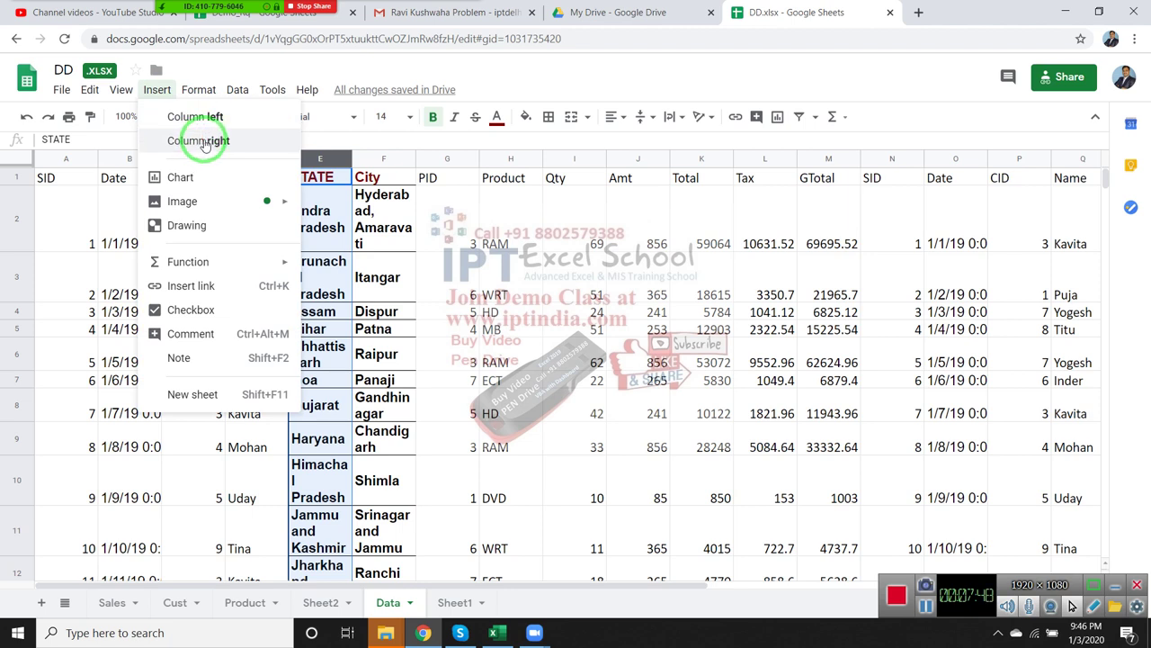
click(574, 361)
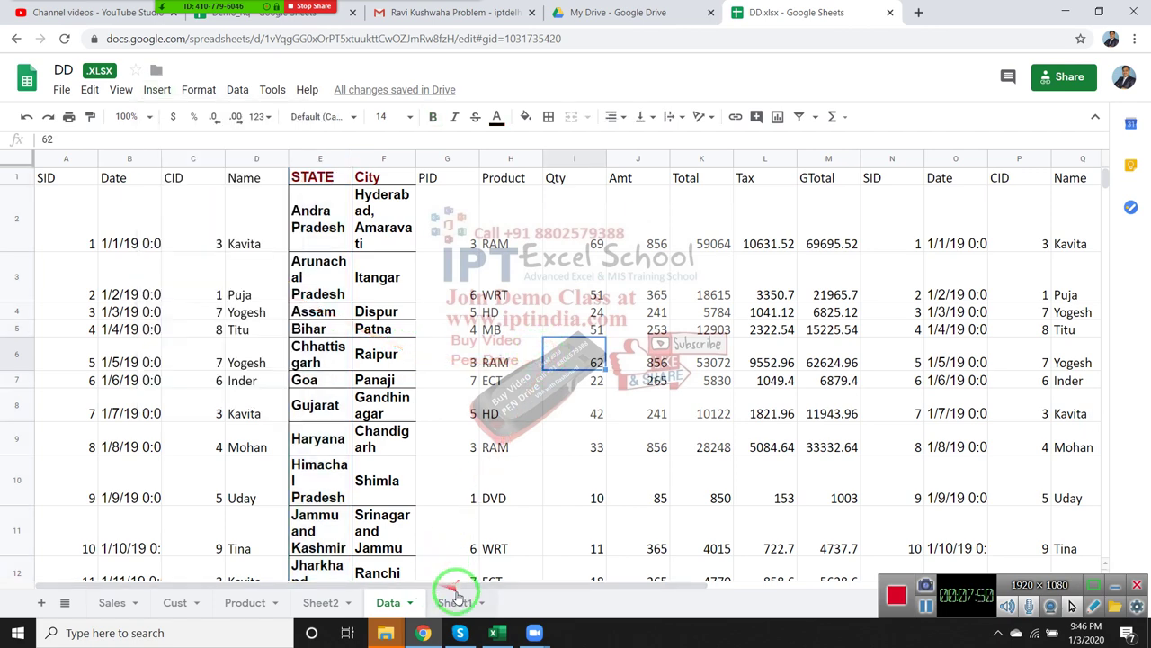
click(457, 599)
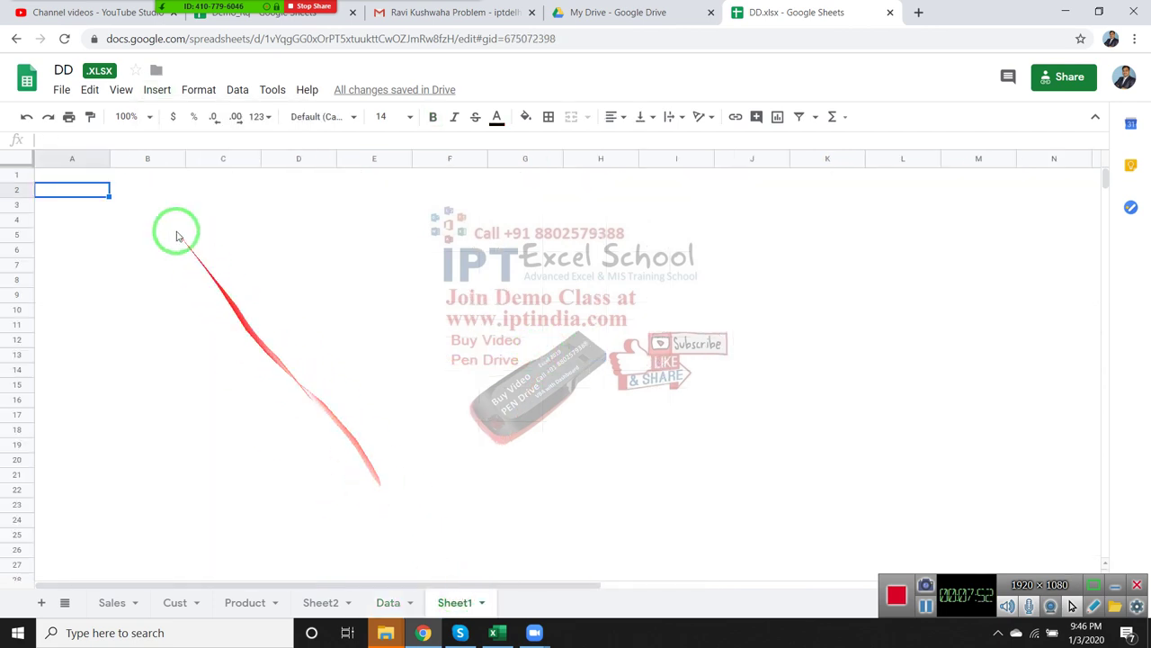
Turn gridlines on, enter Month and JAN, and fill FEB–JUN down to A8.
click(121, 90)
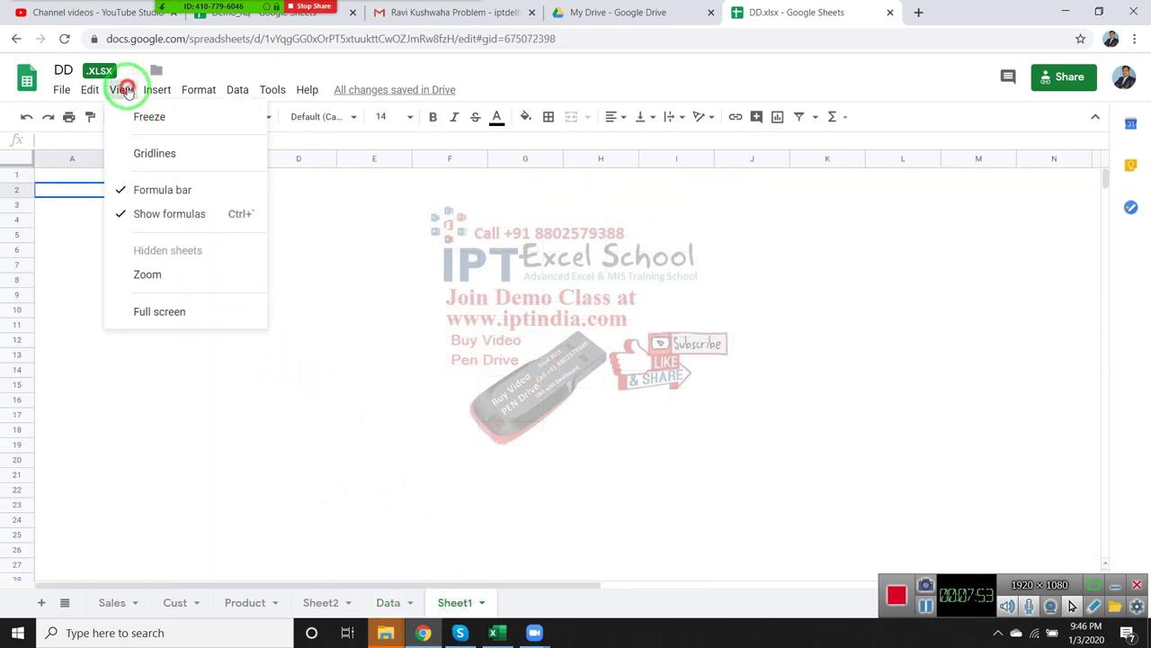
click(154, 154)
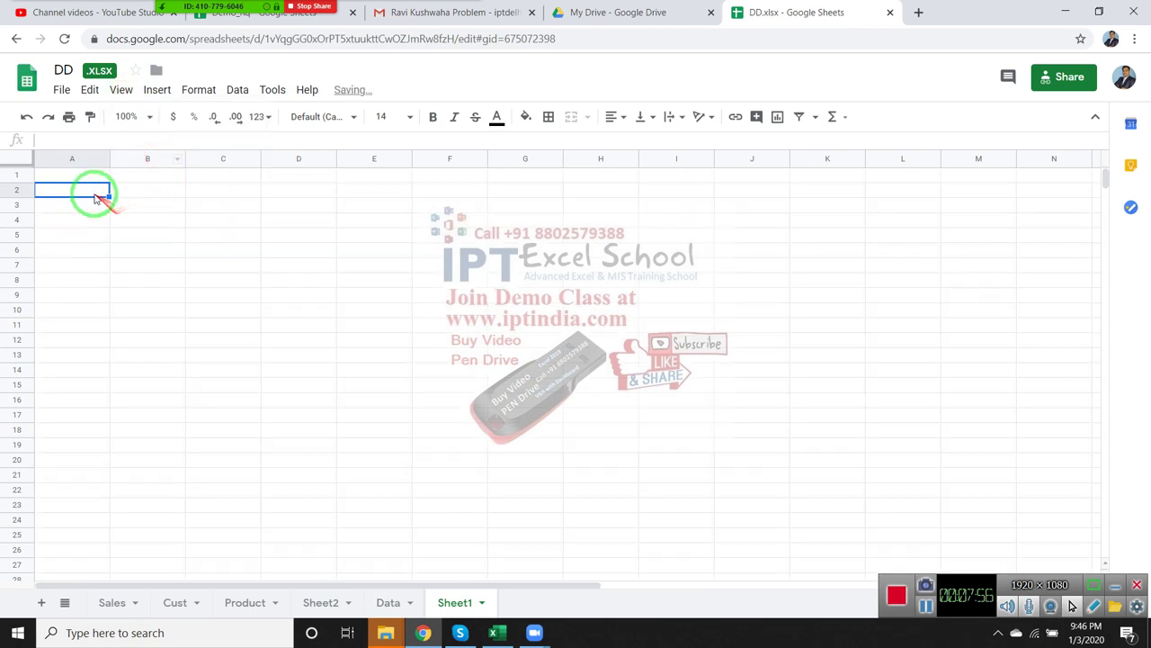
text(Monr)
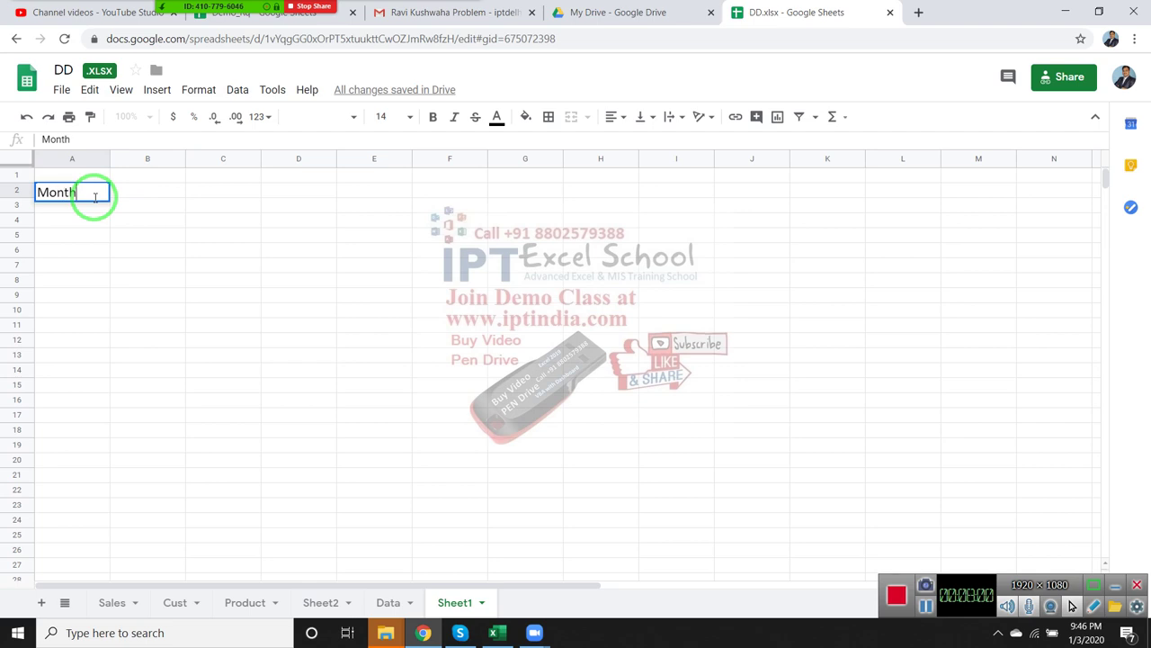
key(Return)
text(JAN)
key(Return)
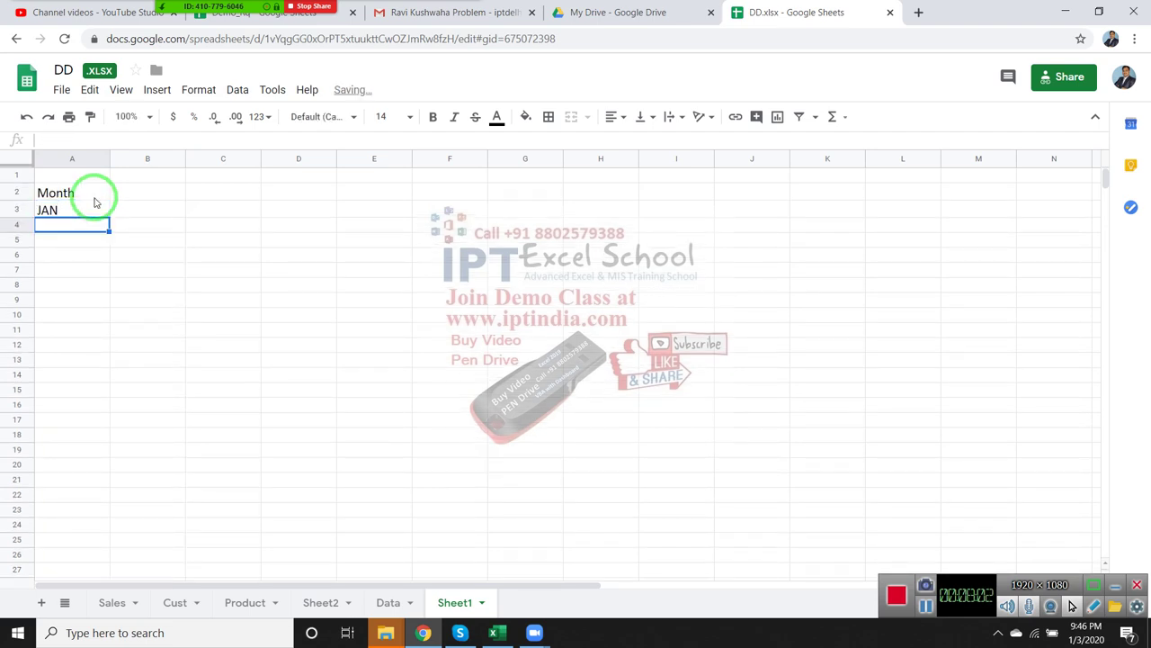
click(95, 204)
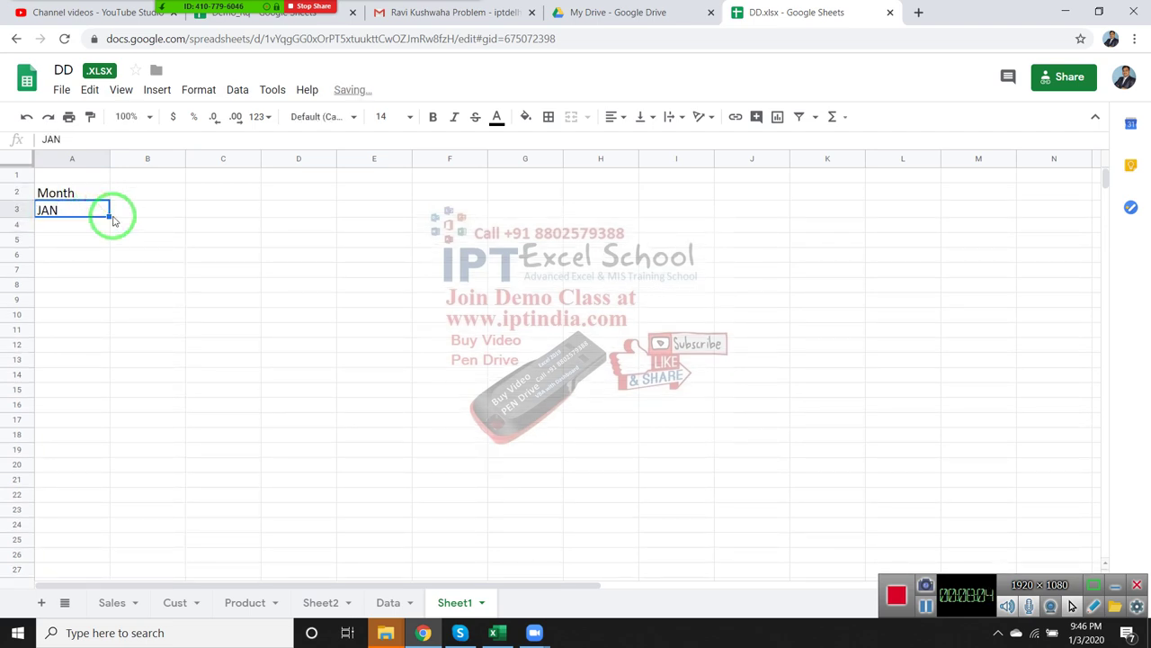
drag(109, 215, 108, 299)
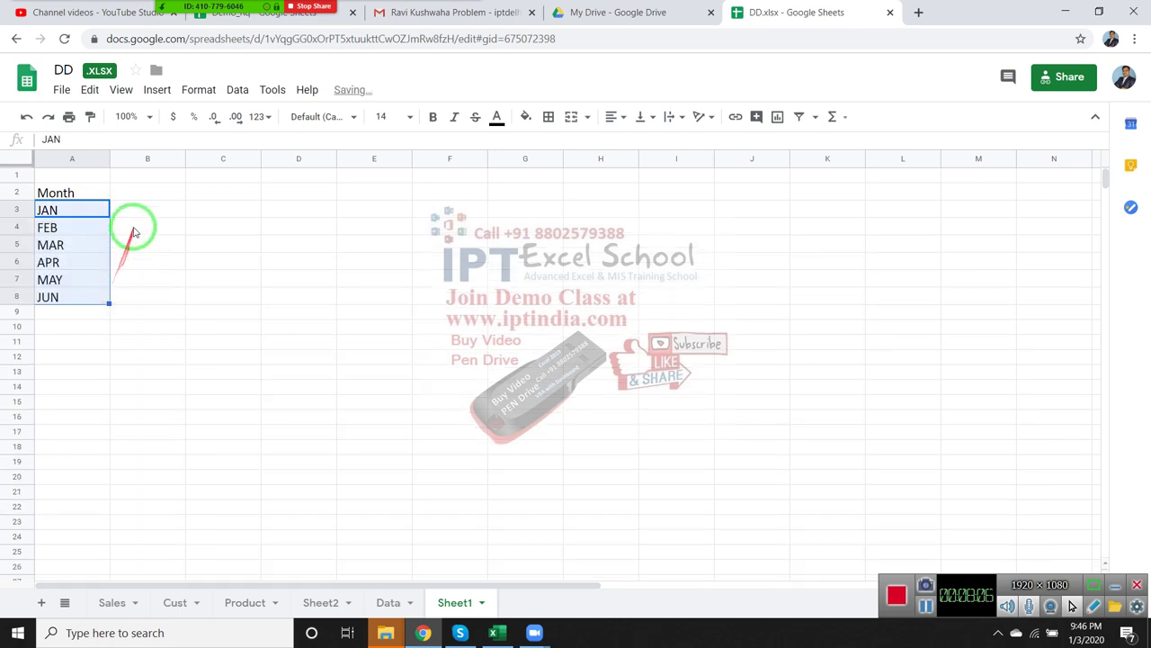
Enter the Chart heading in B2 with values 85, 63, 25, 63, 52, 46 beneath.
click(135, 194)
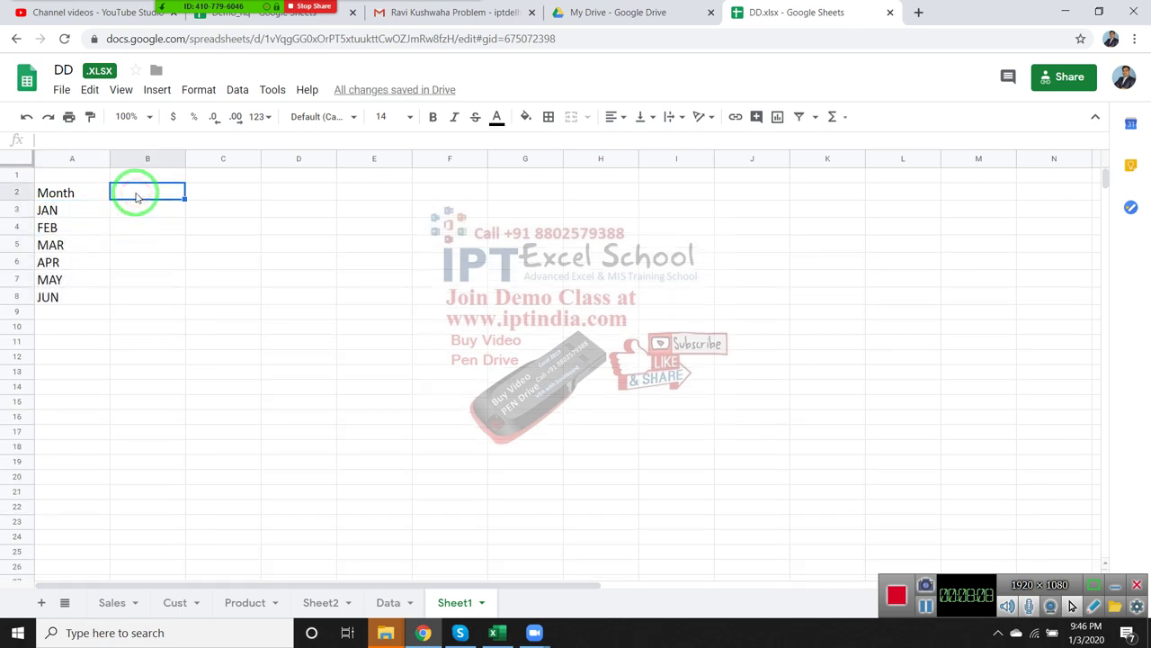
text(Chart)
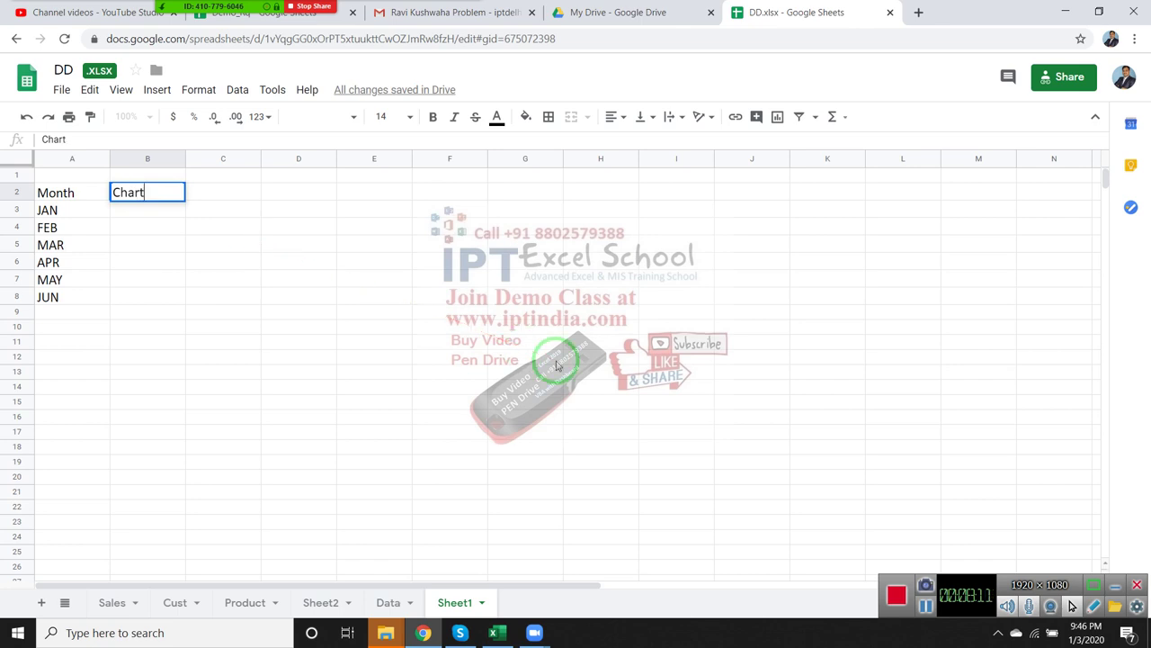
key(Return)
text(85)
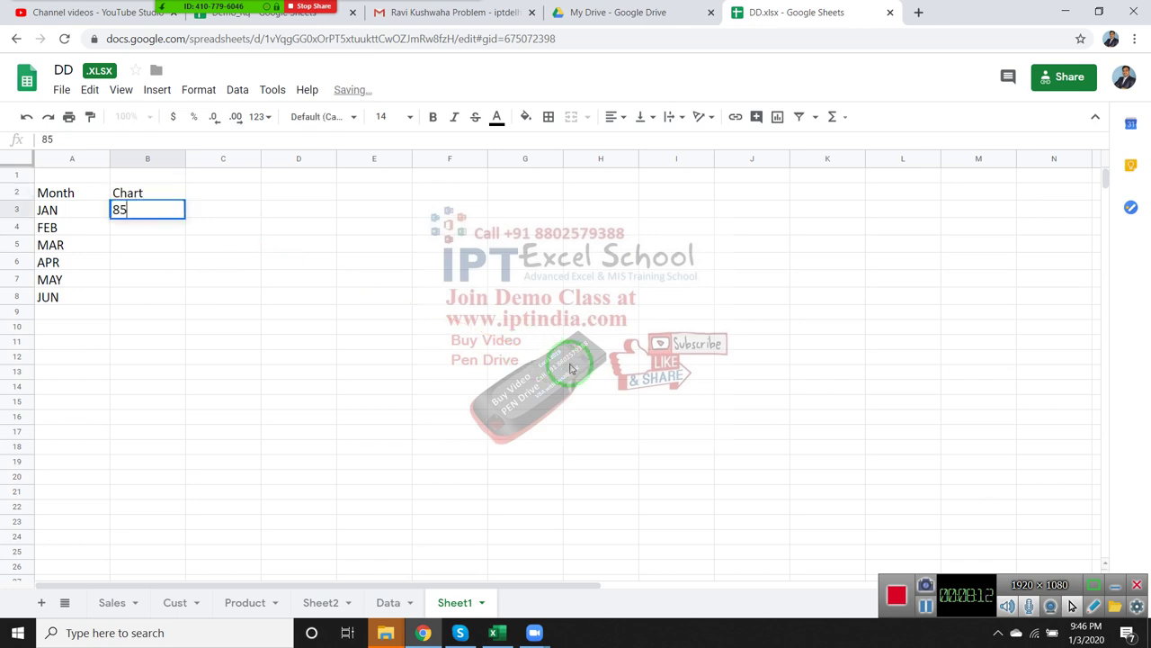
key(Return)
text(63)
key(Return)
text(25)
key(Return)
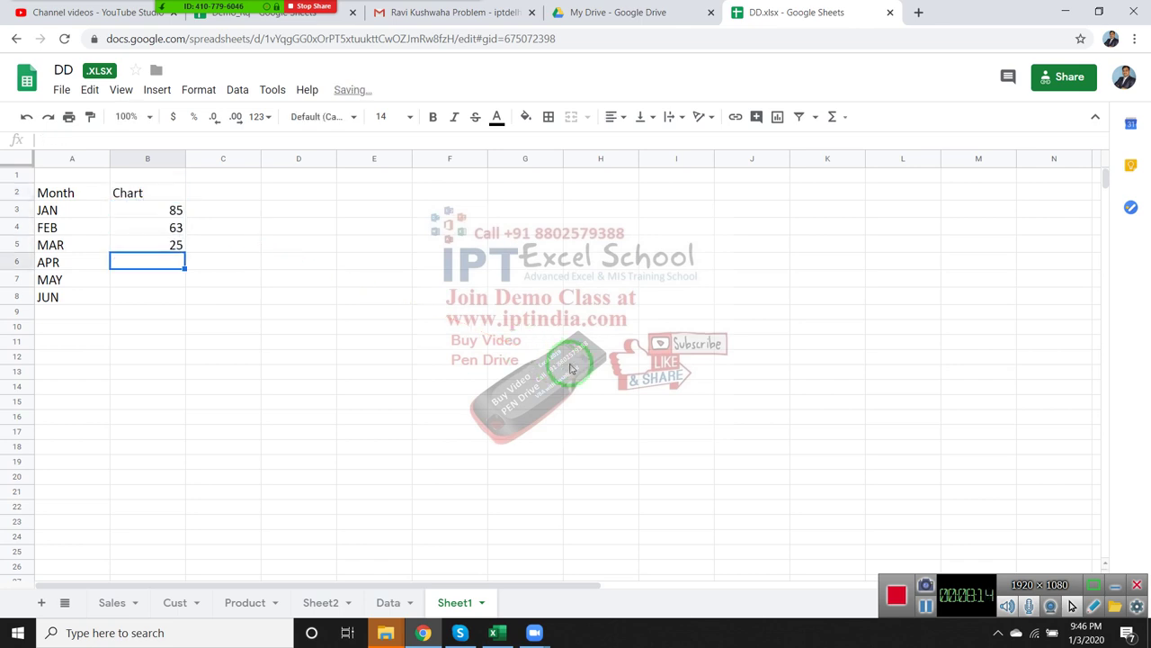
key(Return)
text(52)
key(Return)
text(46)
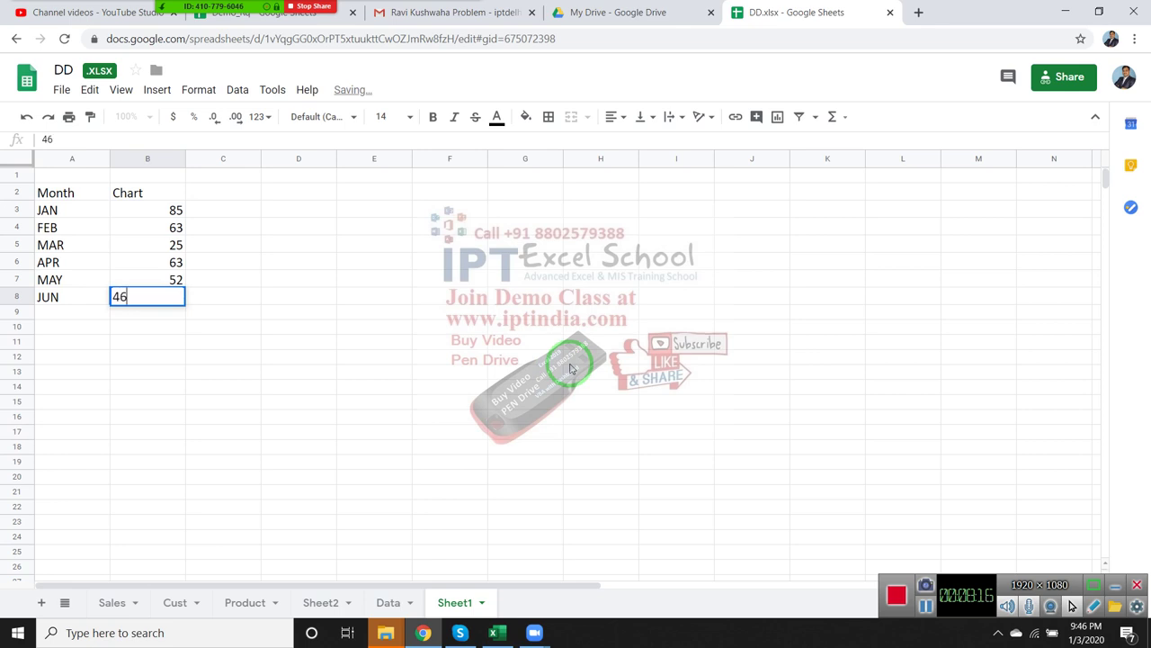
Select the table A2:B8 and check its right-click options.
drag(57, 193, 154, 305)
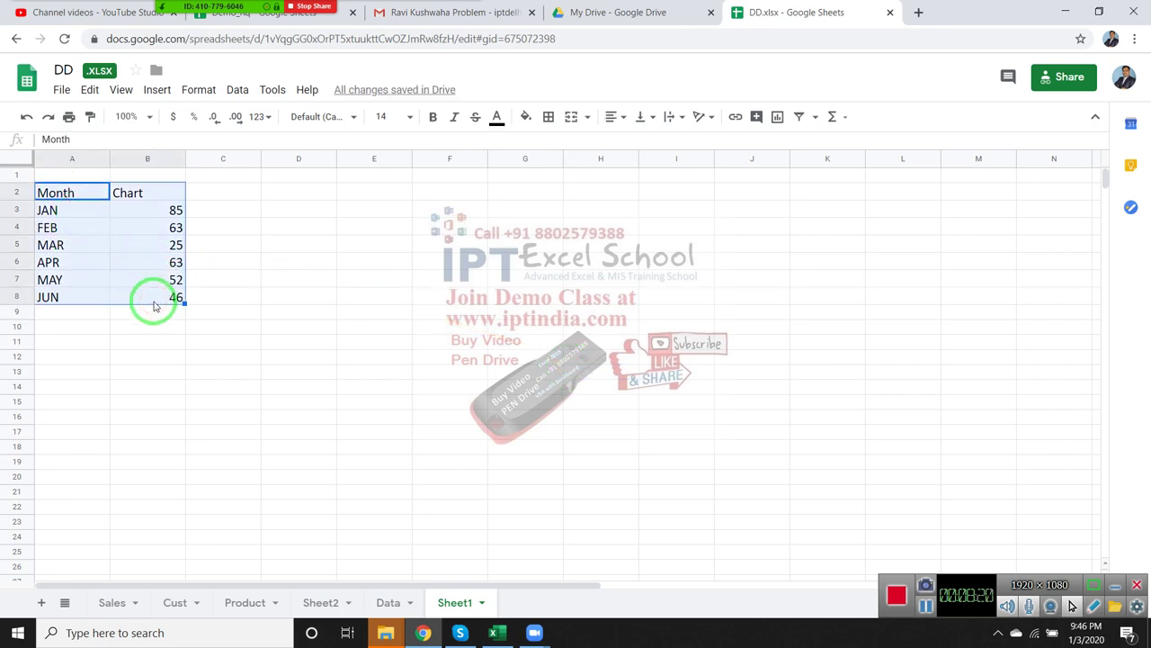
right_click(154, 305)
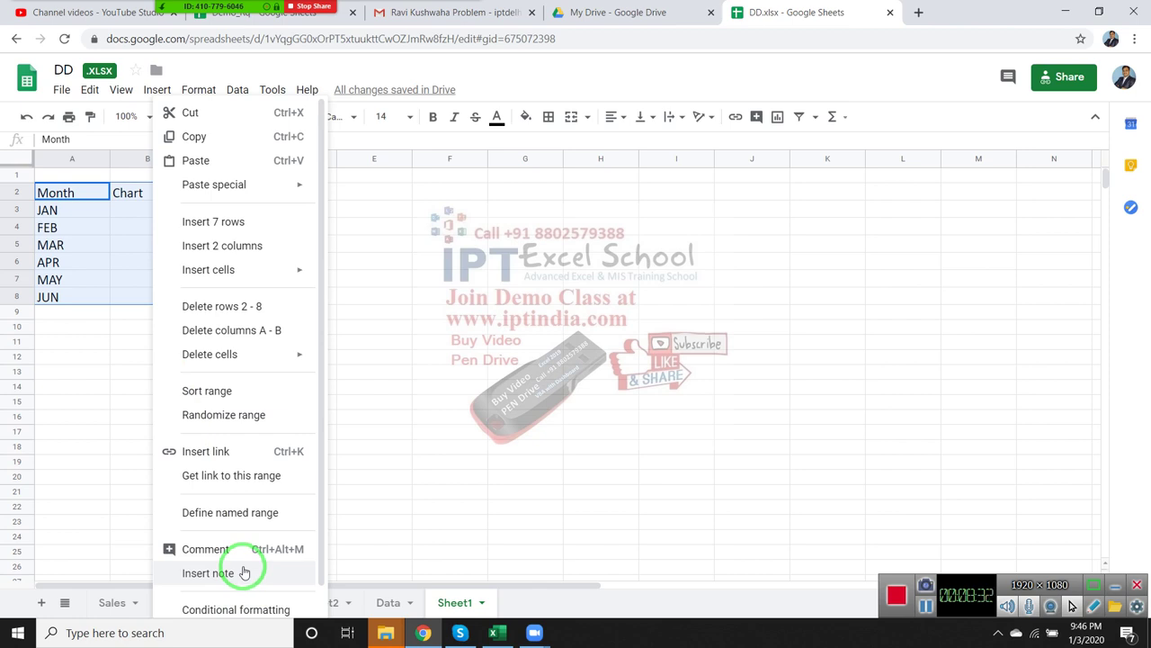
mouse_move(306, 284)
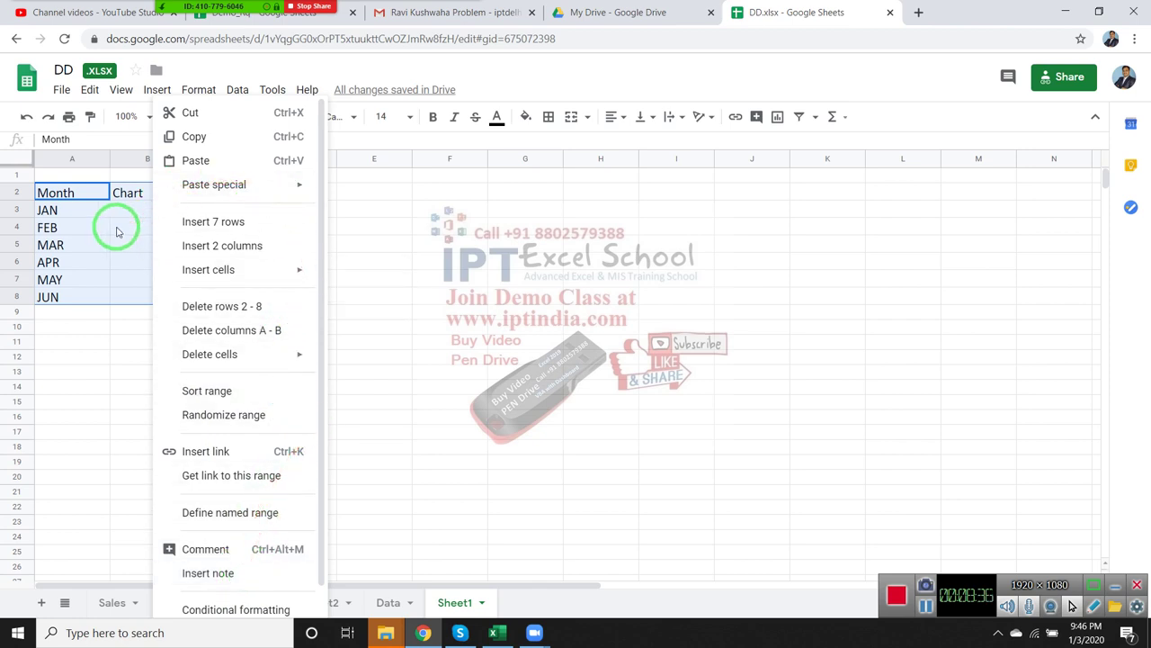
key(Escape)
Insert a line chart from A2:B8 and move it slightly higher.
click(155, 89)
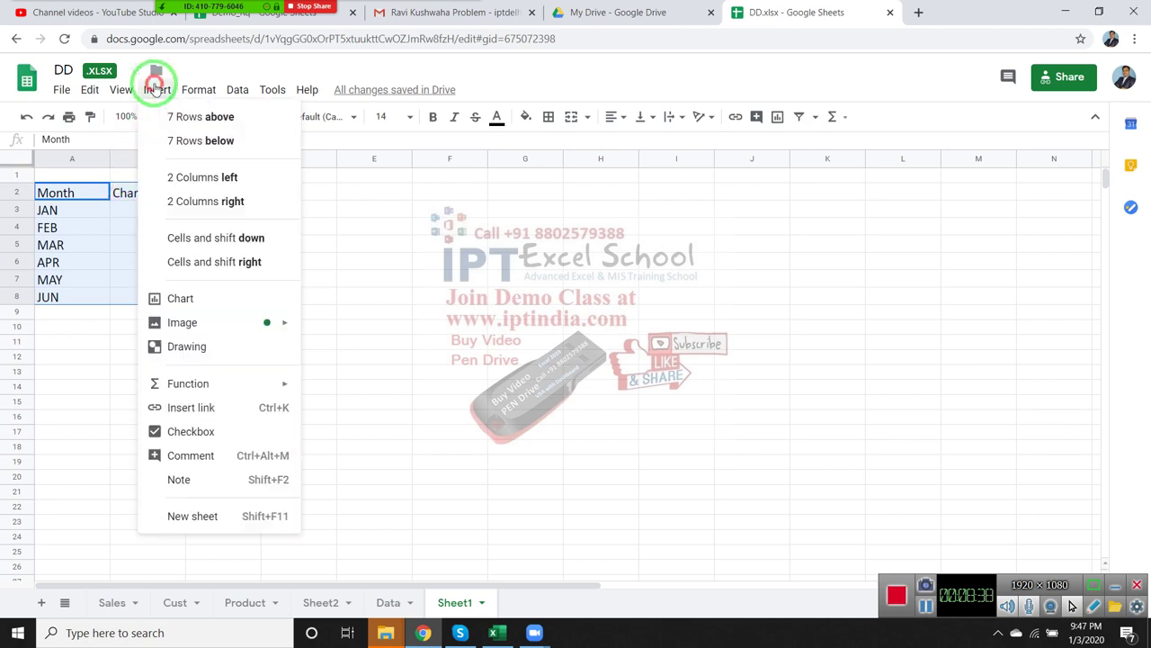
click(178, 297)
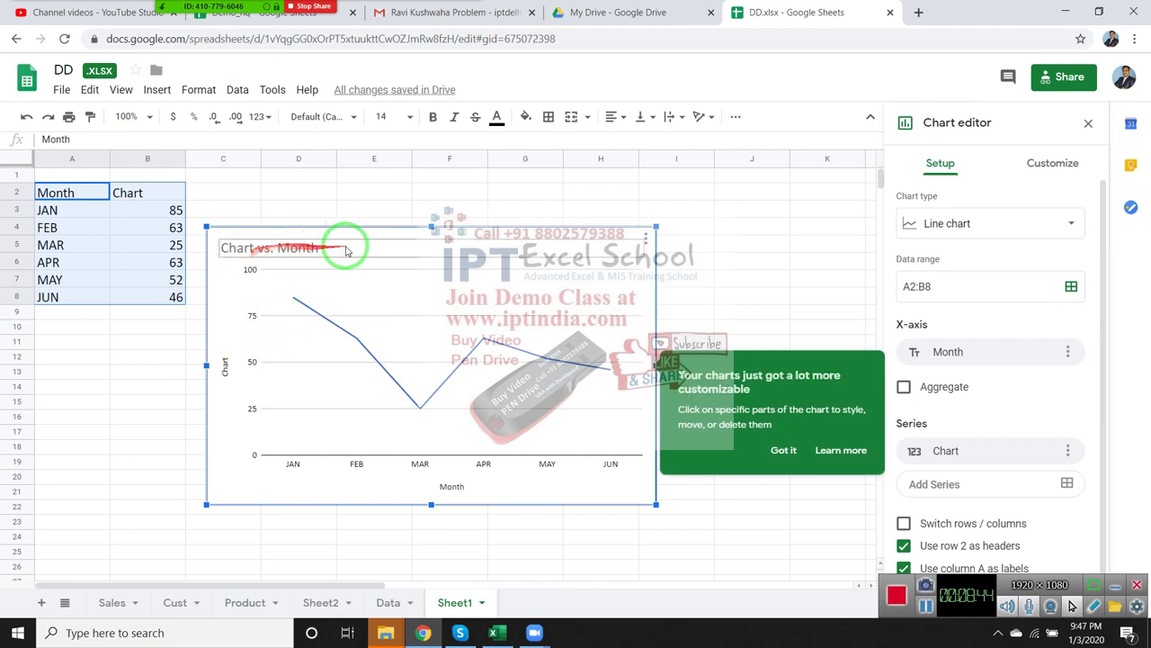
click(223, 308)
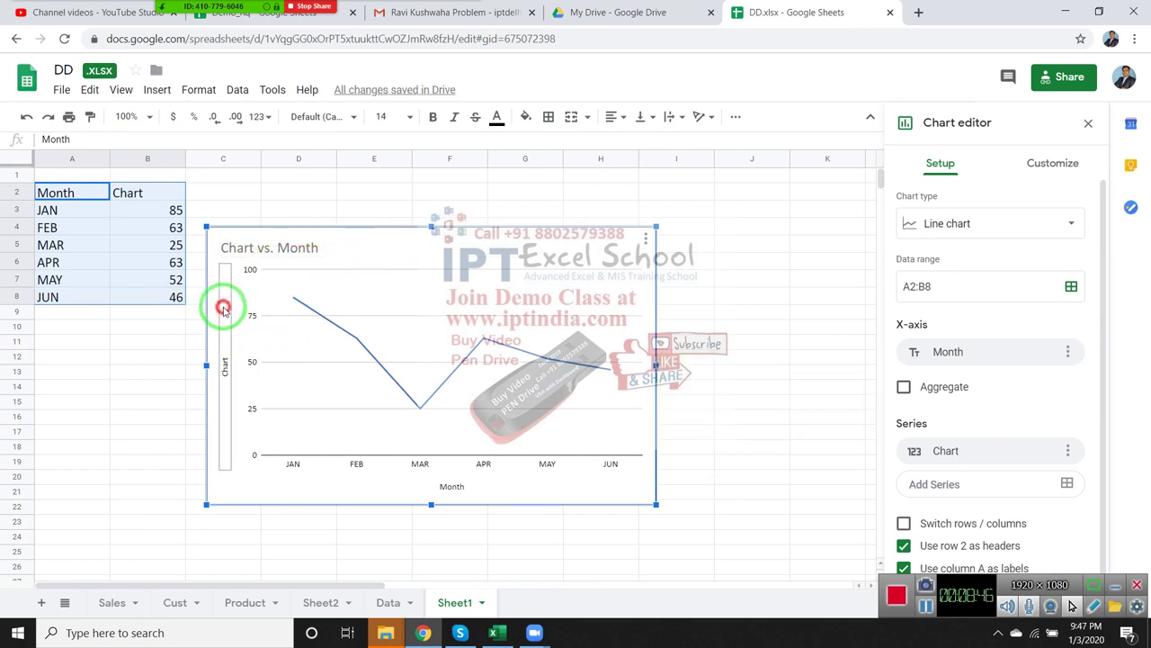
drag(219, 249, 211, 205)
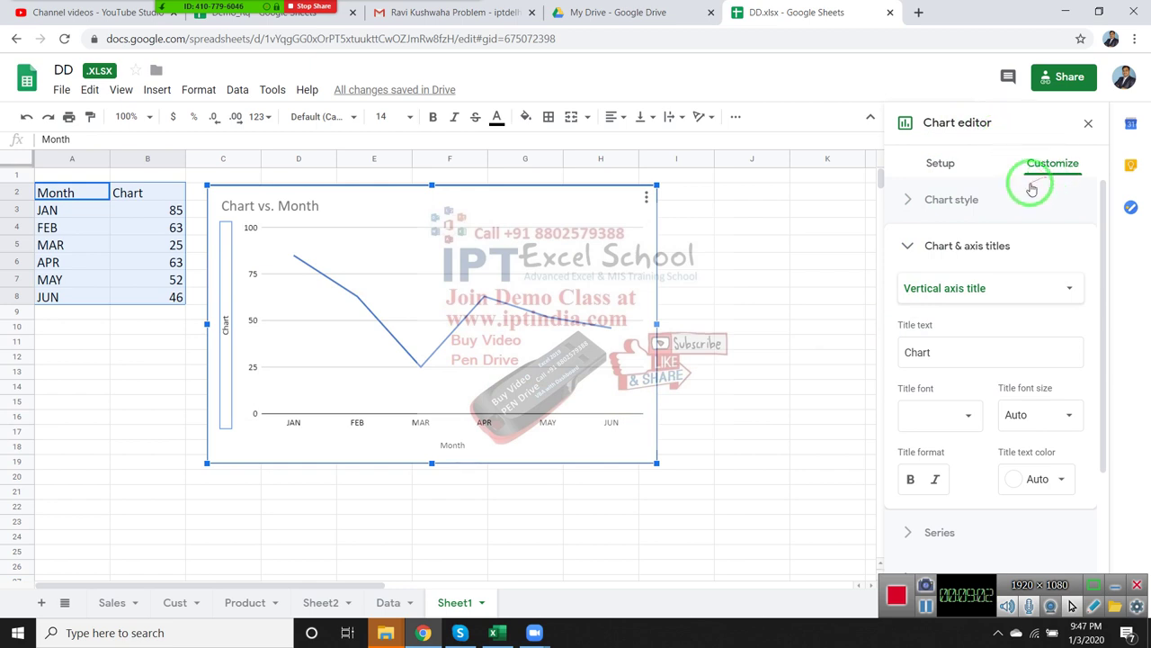
Inspect the chart title and series formatting settings, then return to Setup.
click(531, 206)
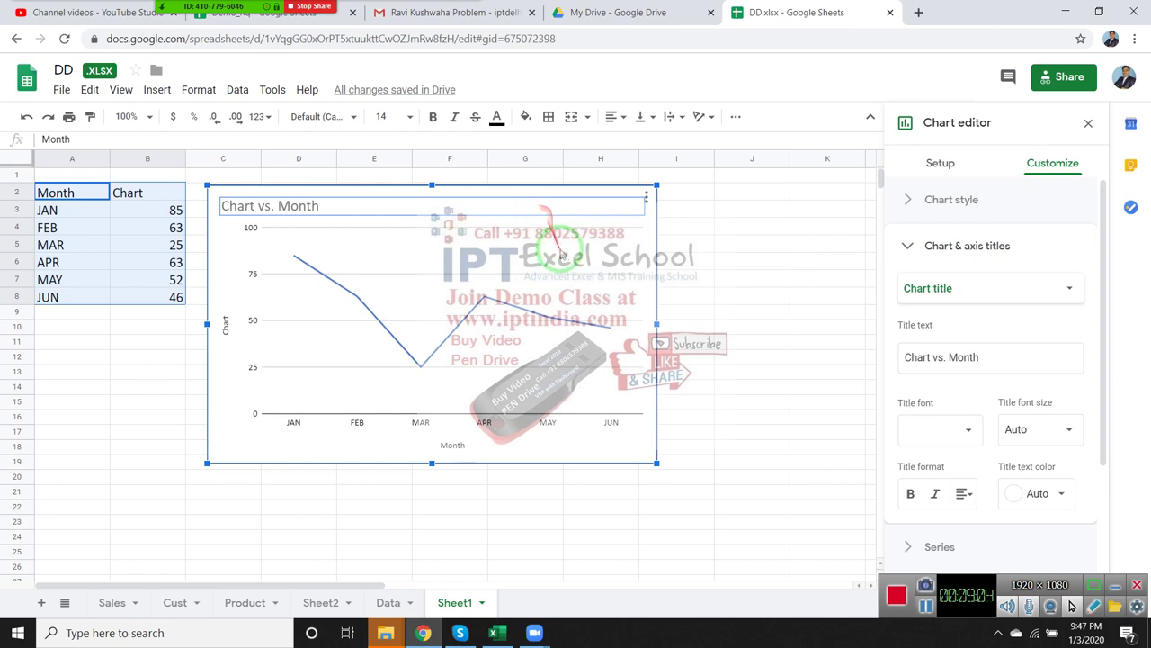
click(553, 326)
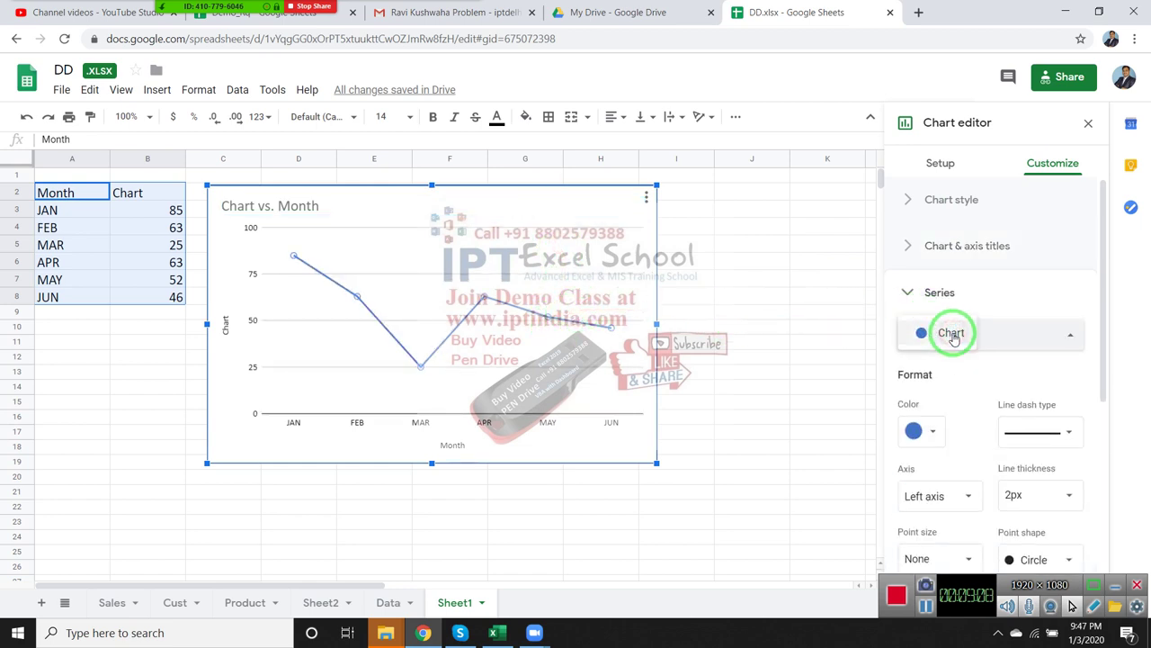
click(987, 295)
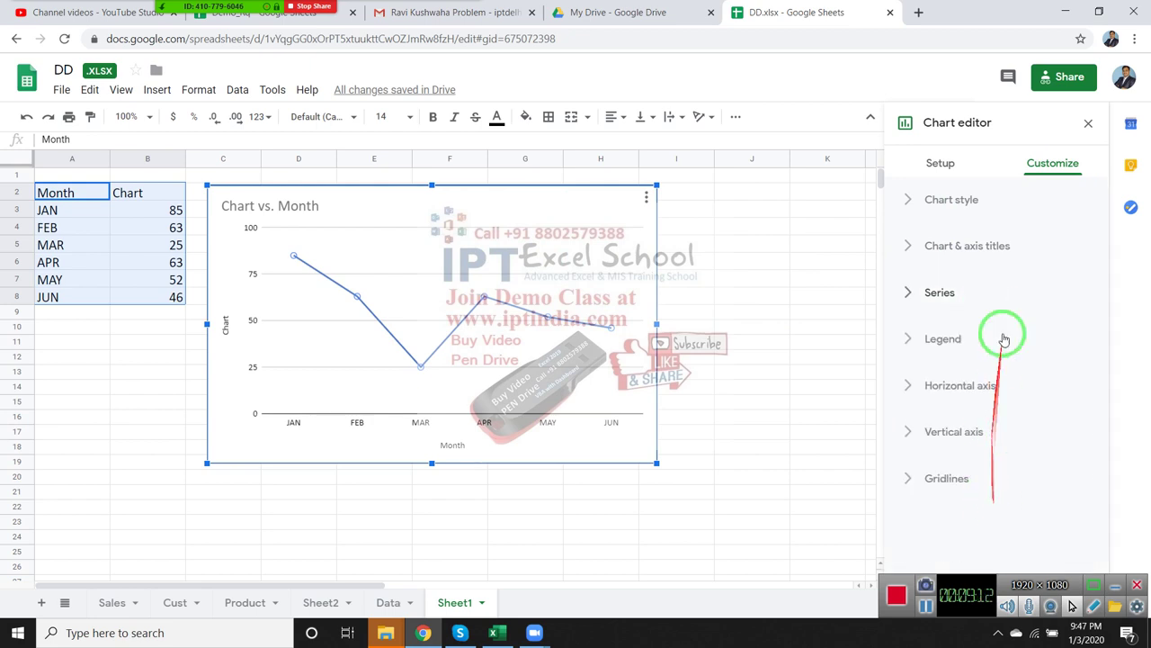
click(940, 164)
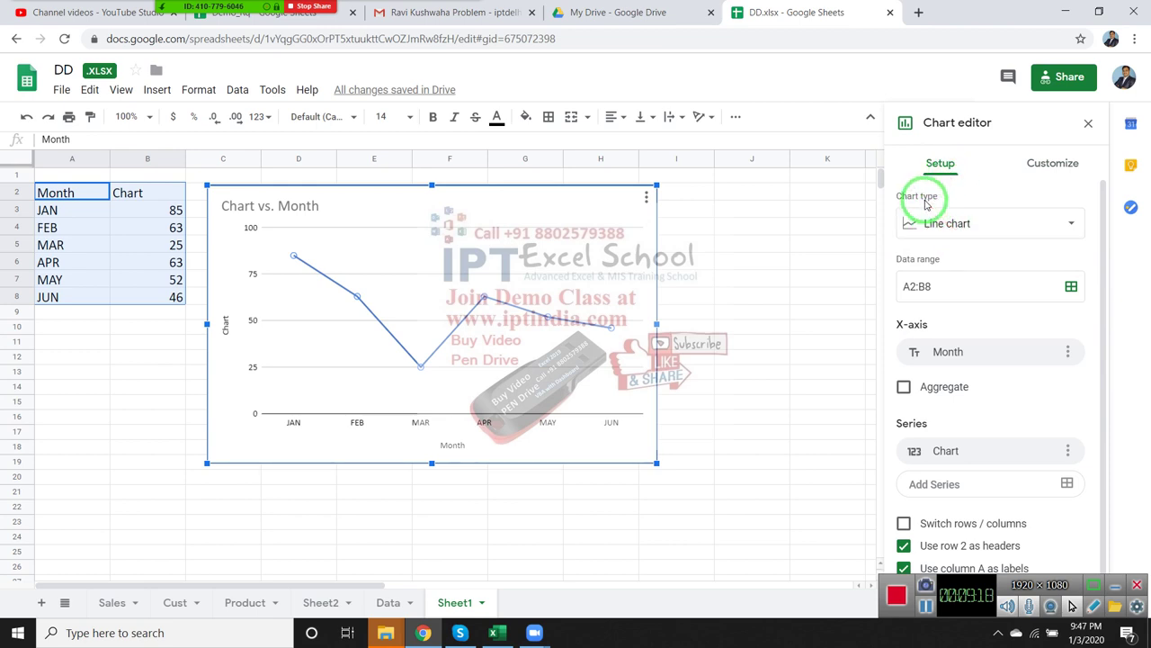
Try area, column, combo and line chart types, ending on a column chart.
click(922, 223)
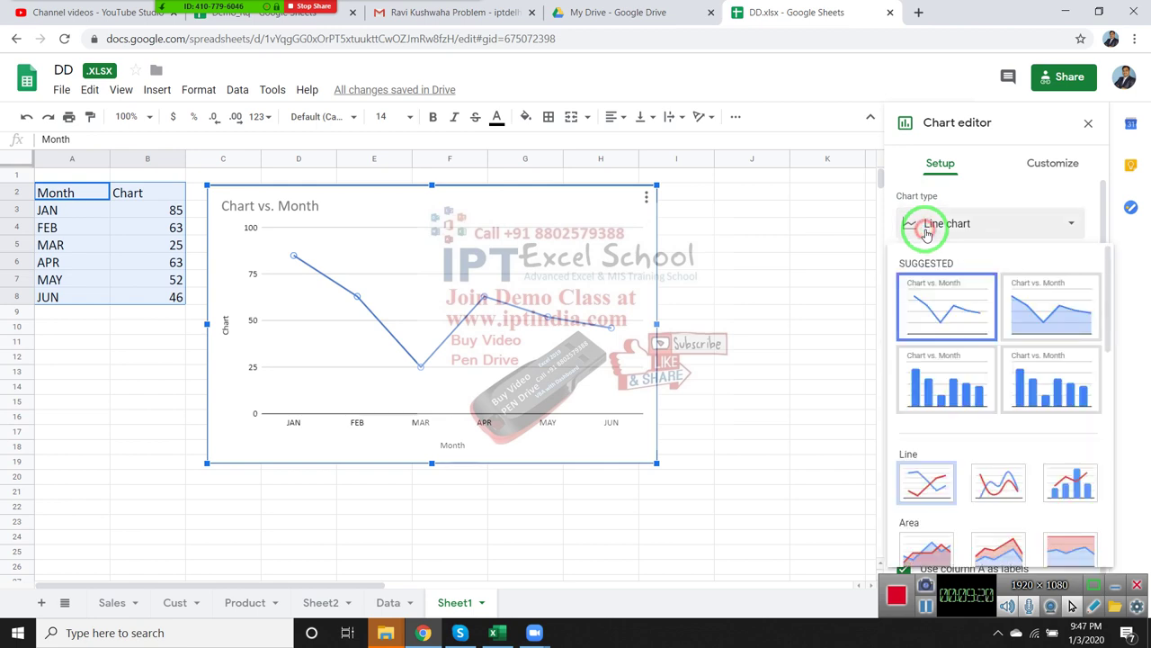
click(1046, 319)
click(950, 224)
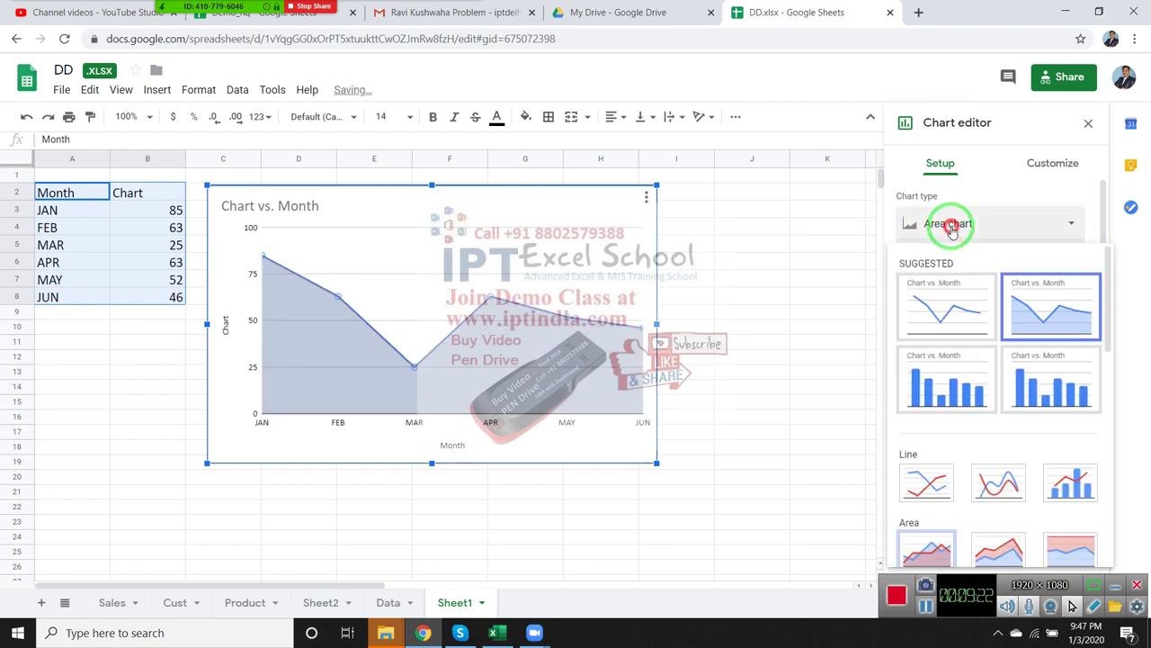
click(978, 378)
click(946, 225)
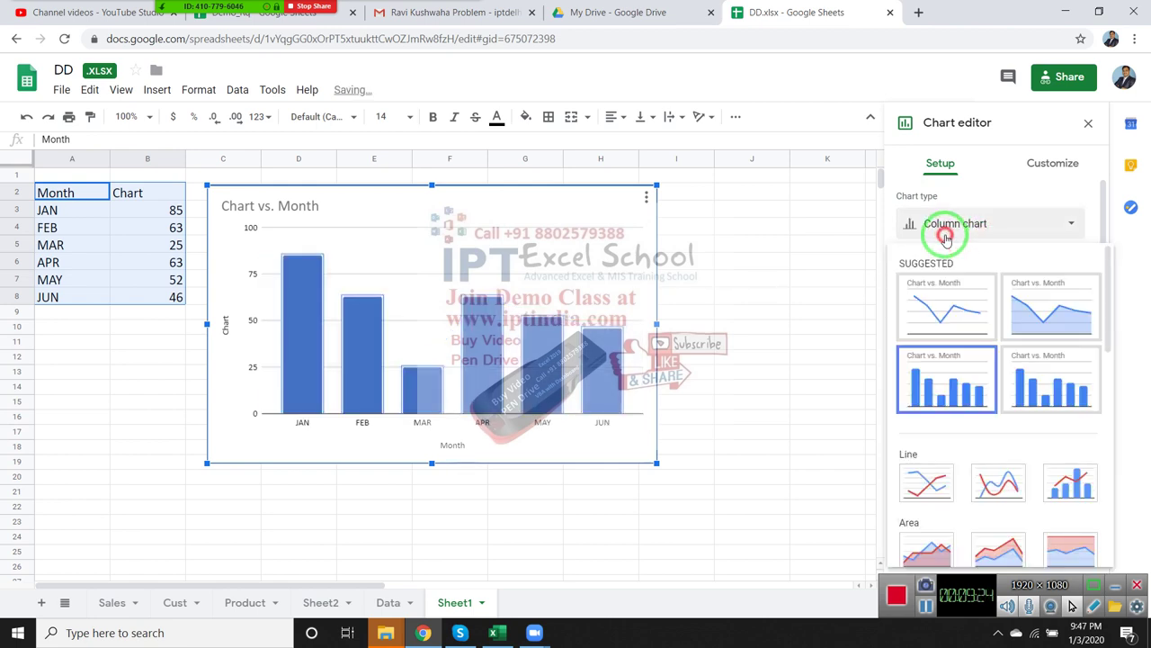
click(1054, 394)
click(943, 224)
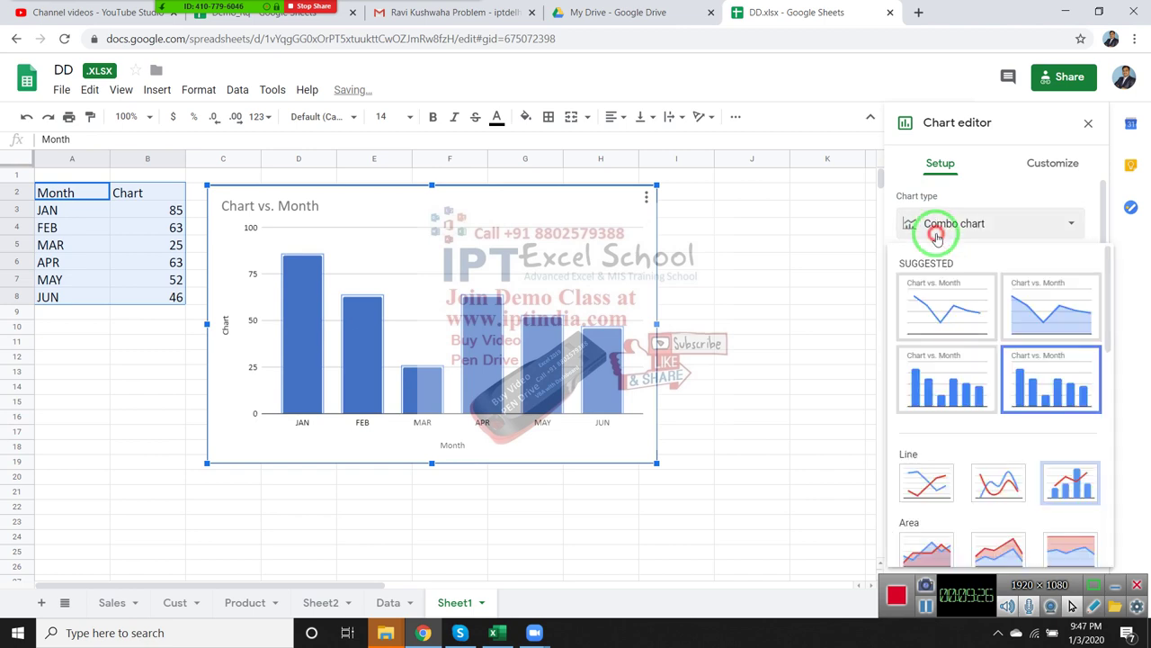
click(931, 483)
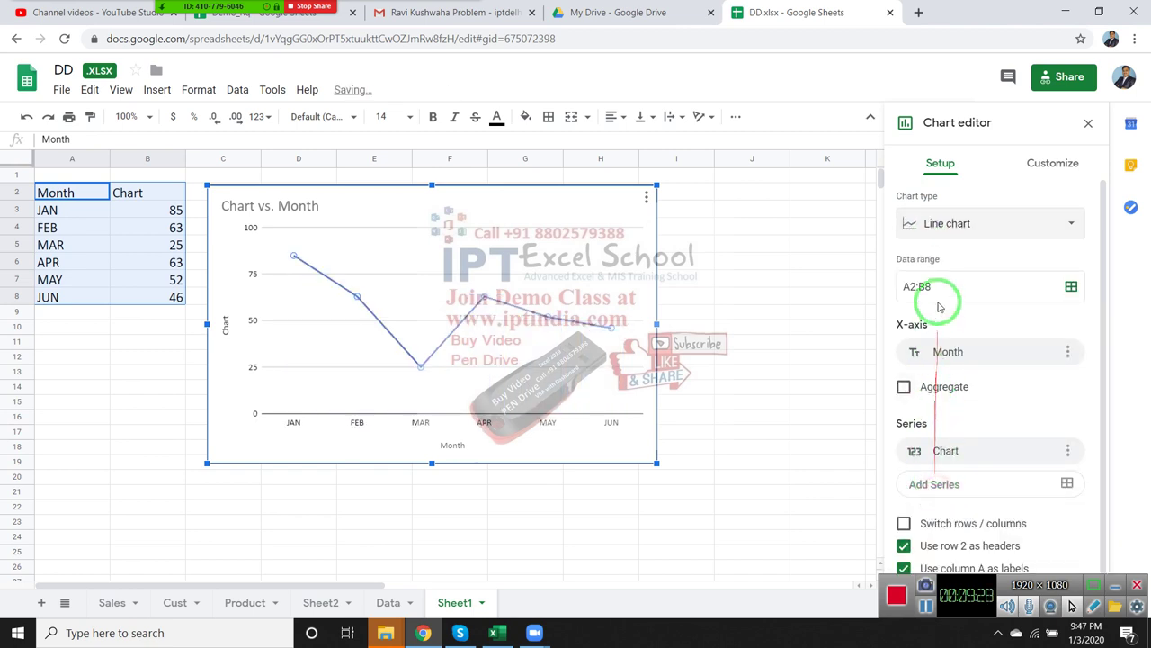
click(932, 236)
click(1028, 405)
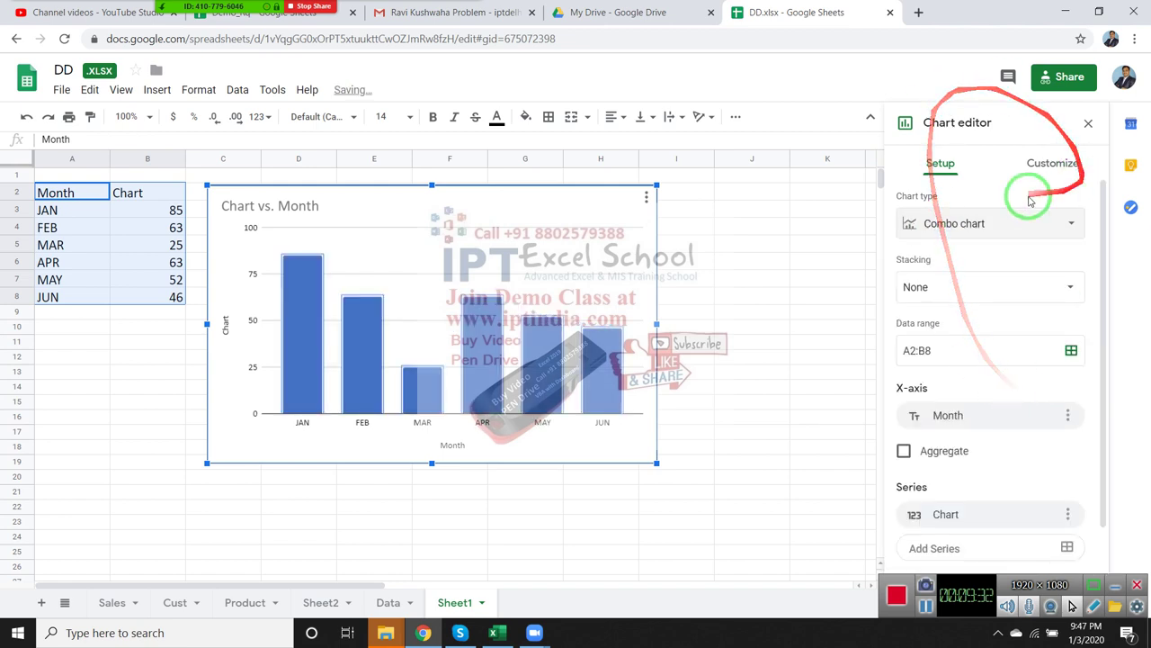
Scroll the chart type list down to Other and choose Gauge chart.
click(951, 225)
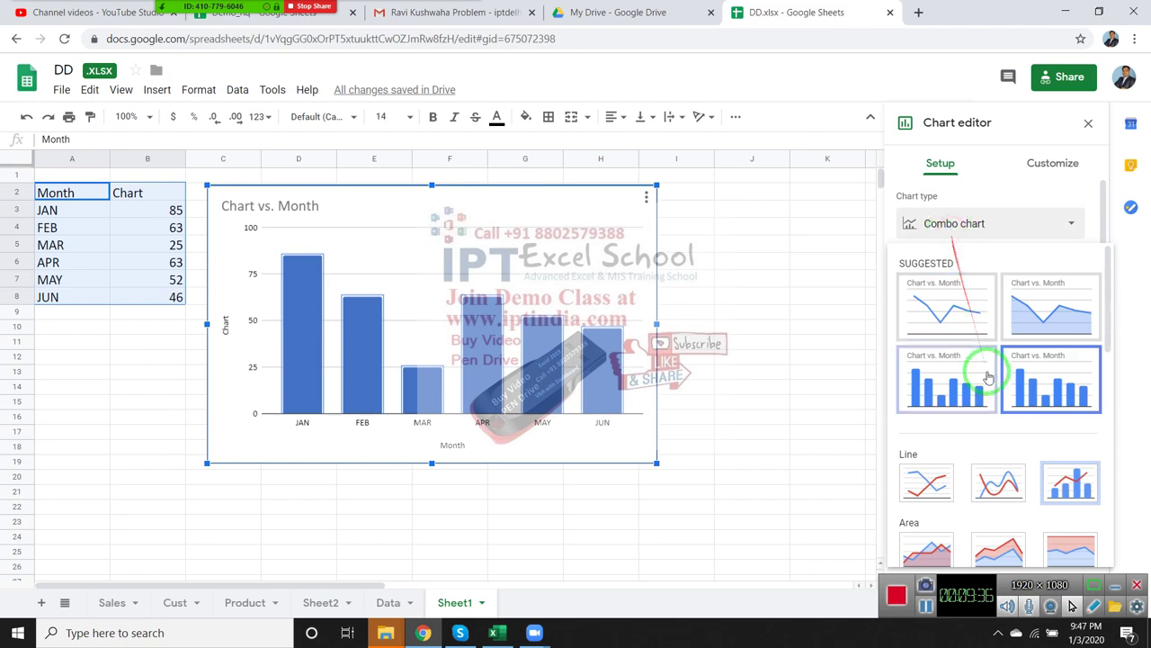
scroll(996, 472, down, 3)
scroll(997, 472, down, 2)
scroll(996, 469, down, 2)
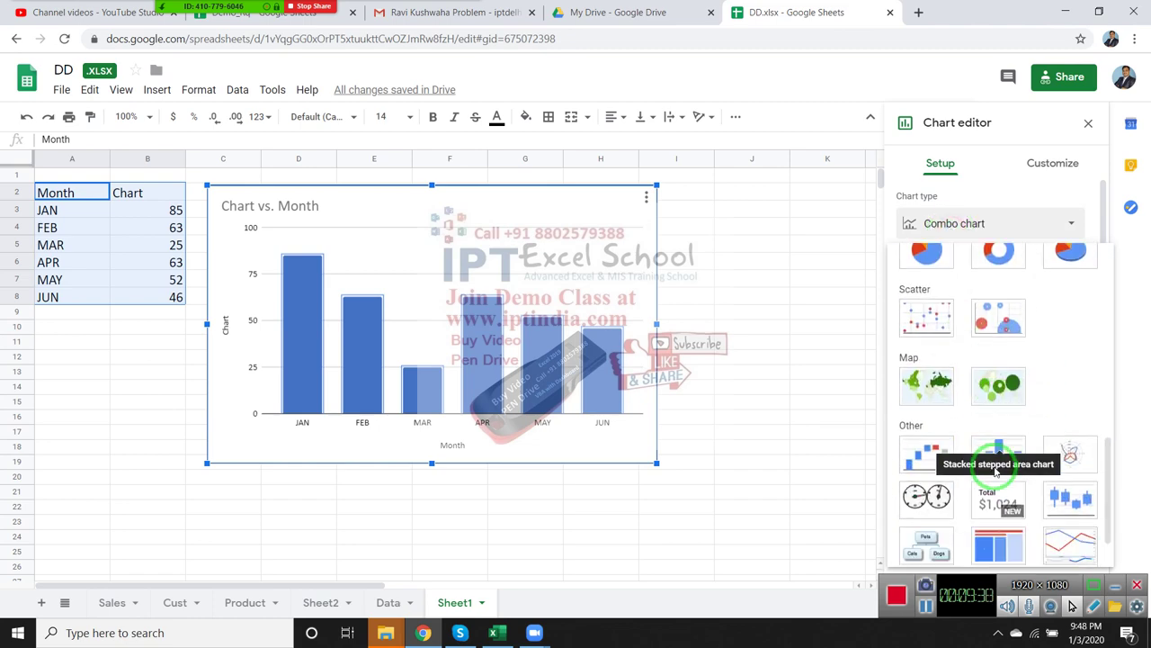
scroll(996, 467, down, 2)
scroll(1034, 477, up, 3)
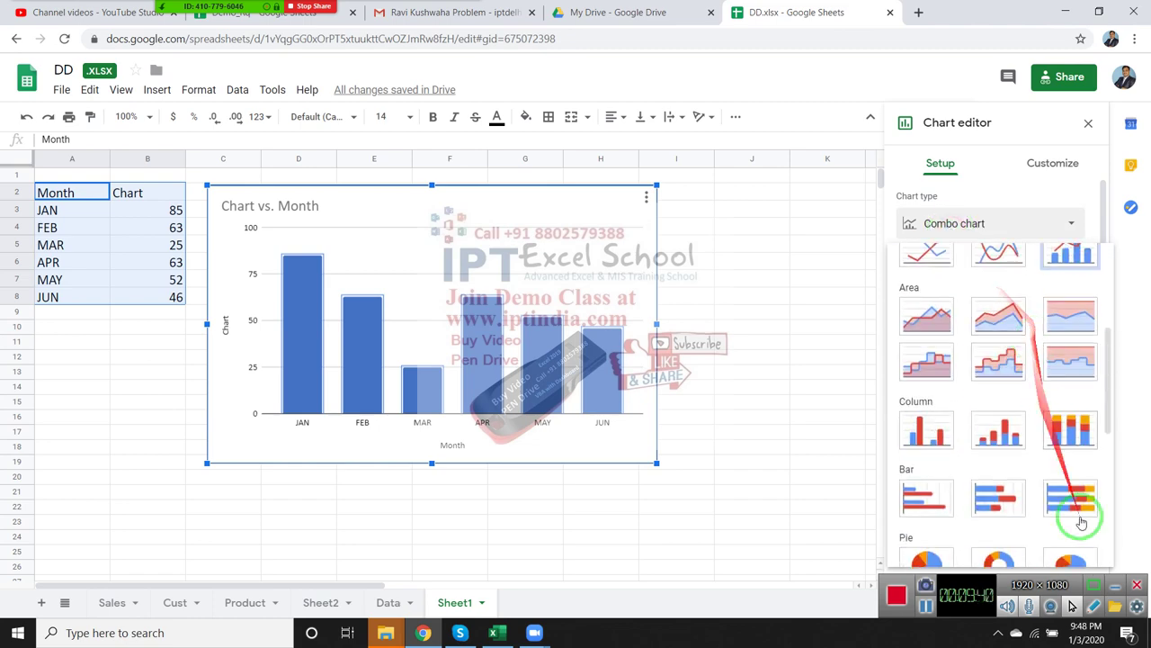
scroll(1044, 449, up, 3)
scroll(1035, 396, up, 3)
scroll(1034, 394, down, 3)
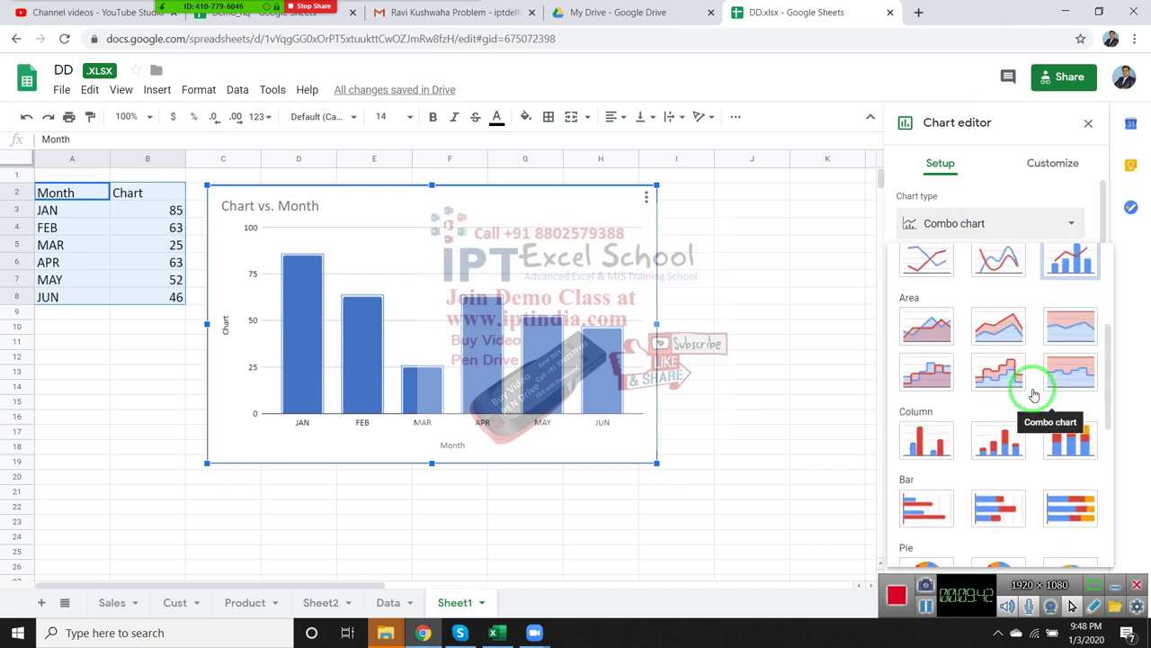
scroll(1035, 394, down, 3)
scroll(1034, 394, down, 2)
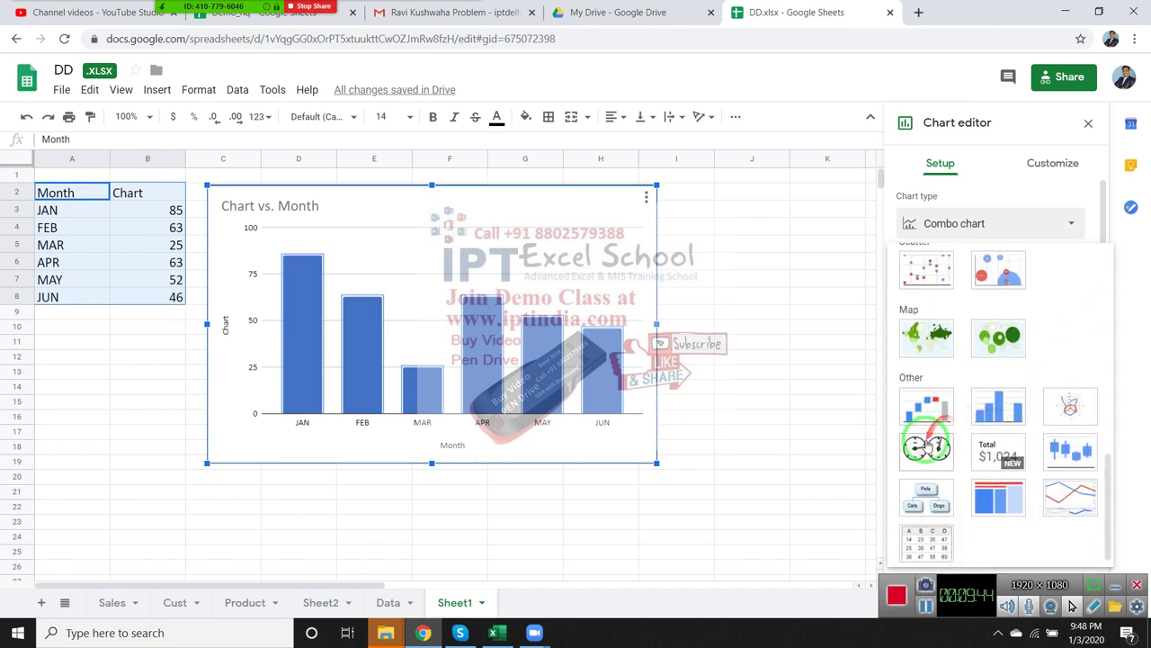
click(926, 449)
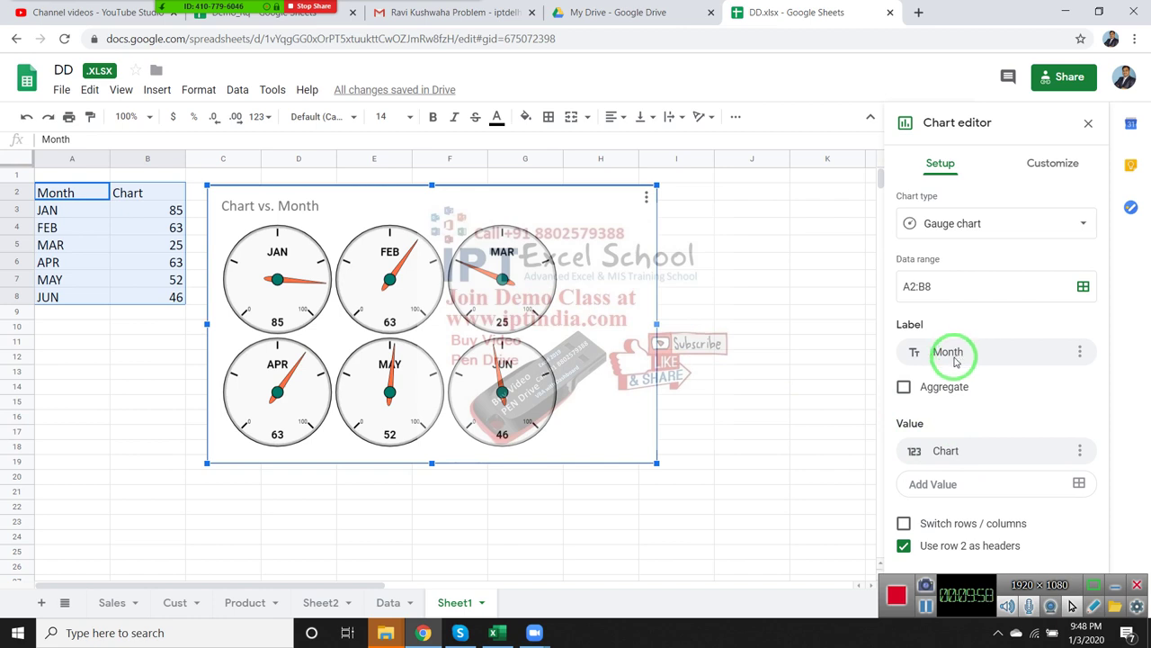
Download the spreadsheet as Microsoft Excel DD.xlsx and open the downloaded file.
click(691, 316)
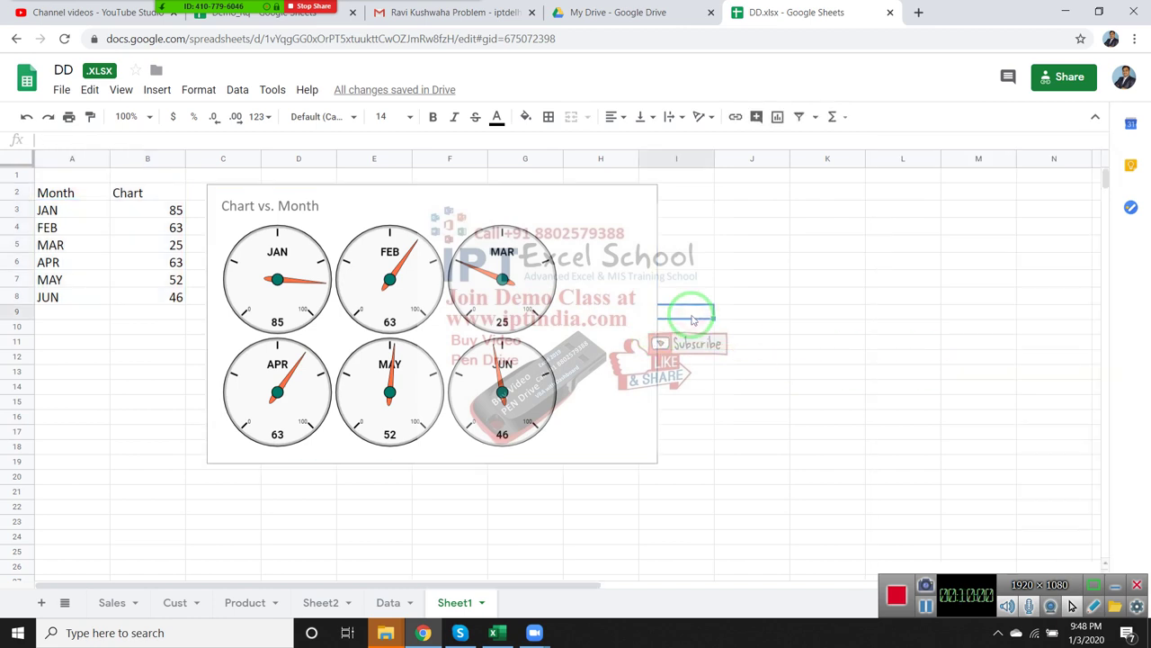
click(62, 90)
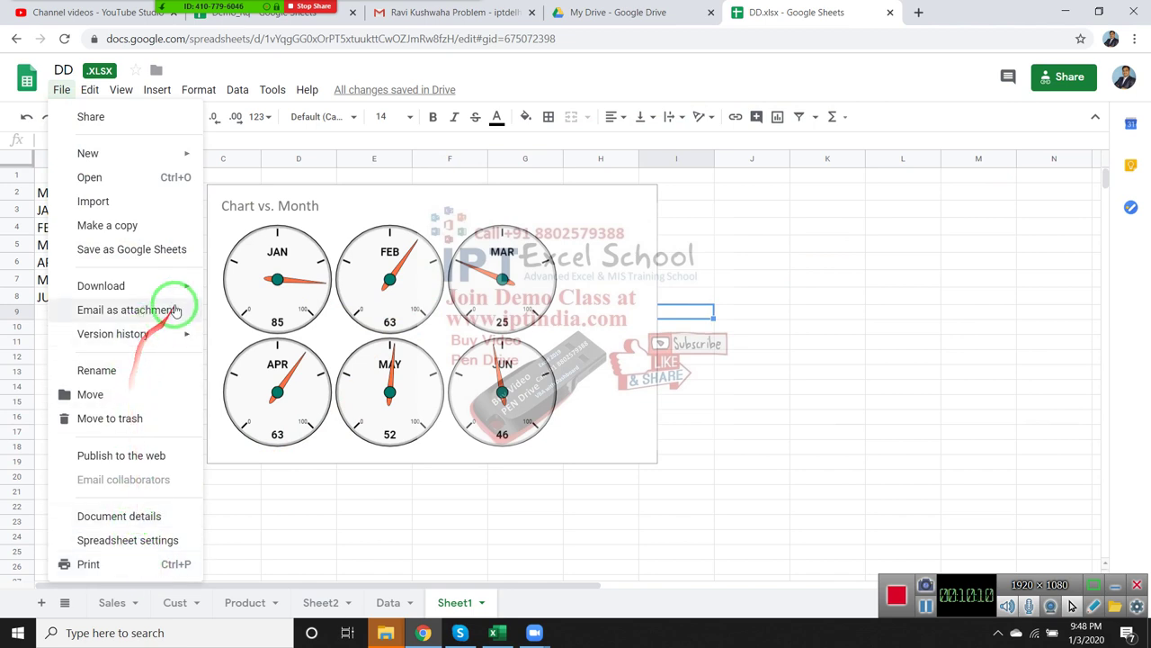
mouse_move(185, 290)
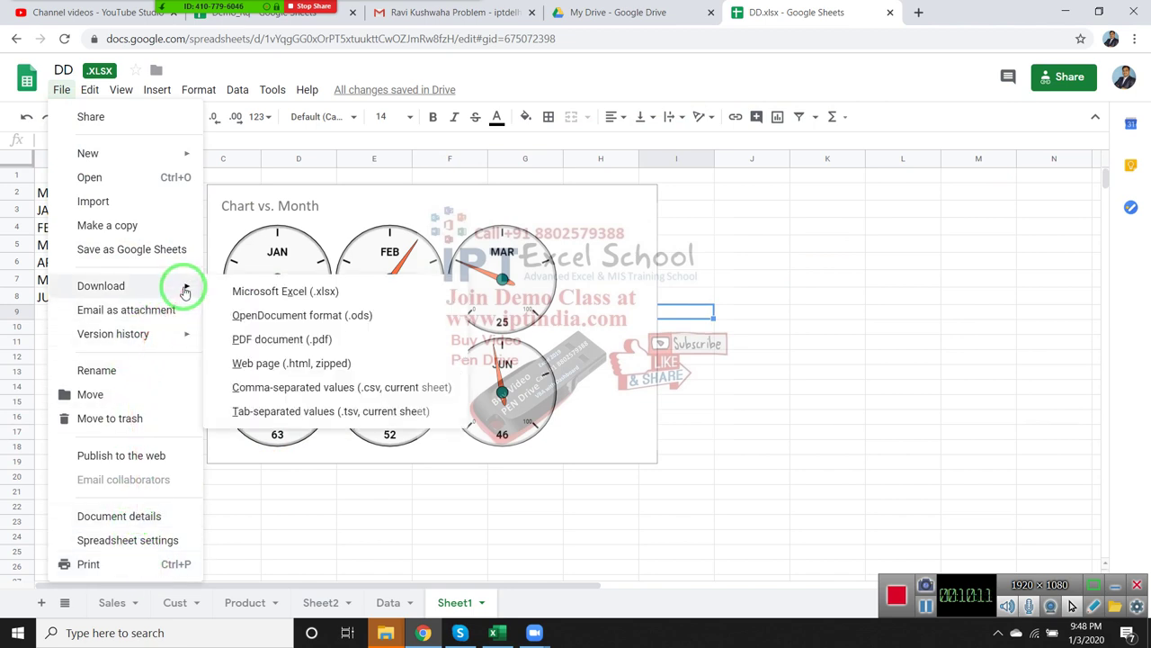
click(267, 291)
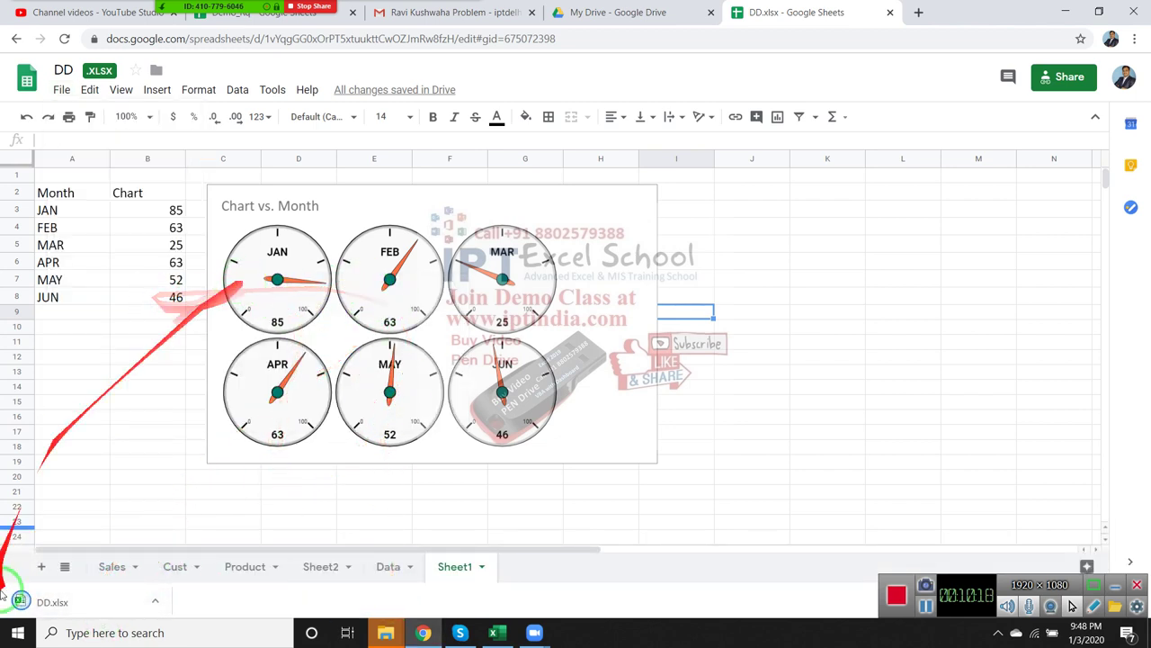
click(55, 605)
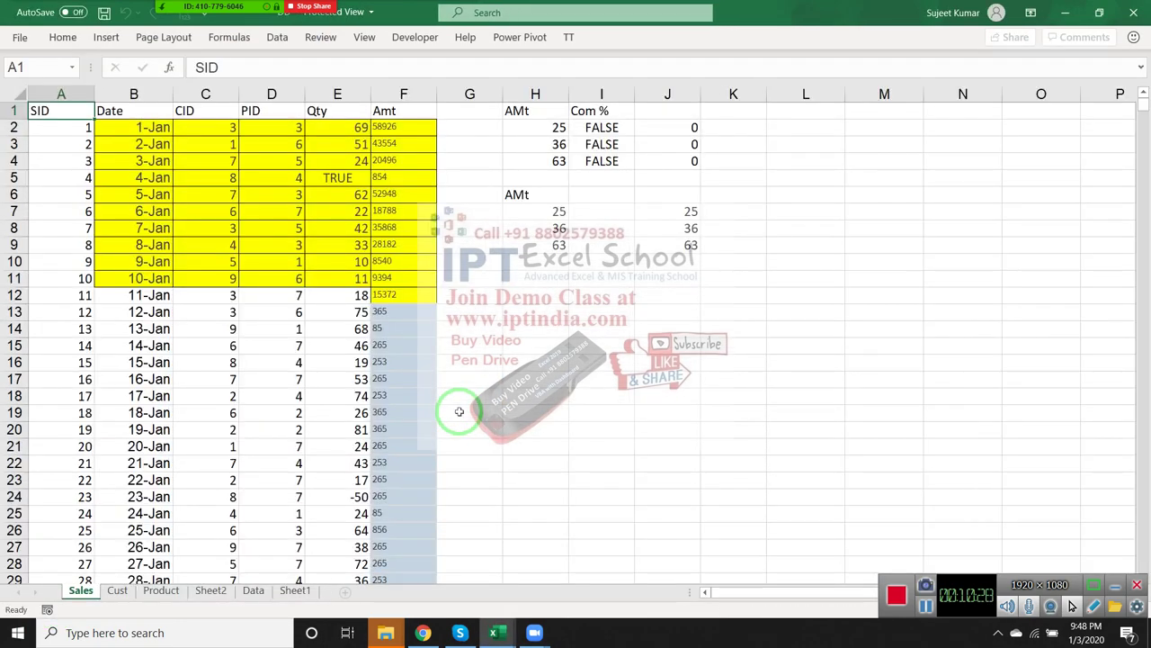
On Sheet1, select and inspect the six-dial gauge chart several times.
click(295, 592)
click(387, 319)
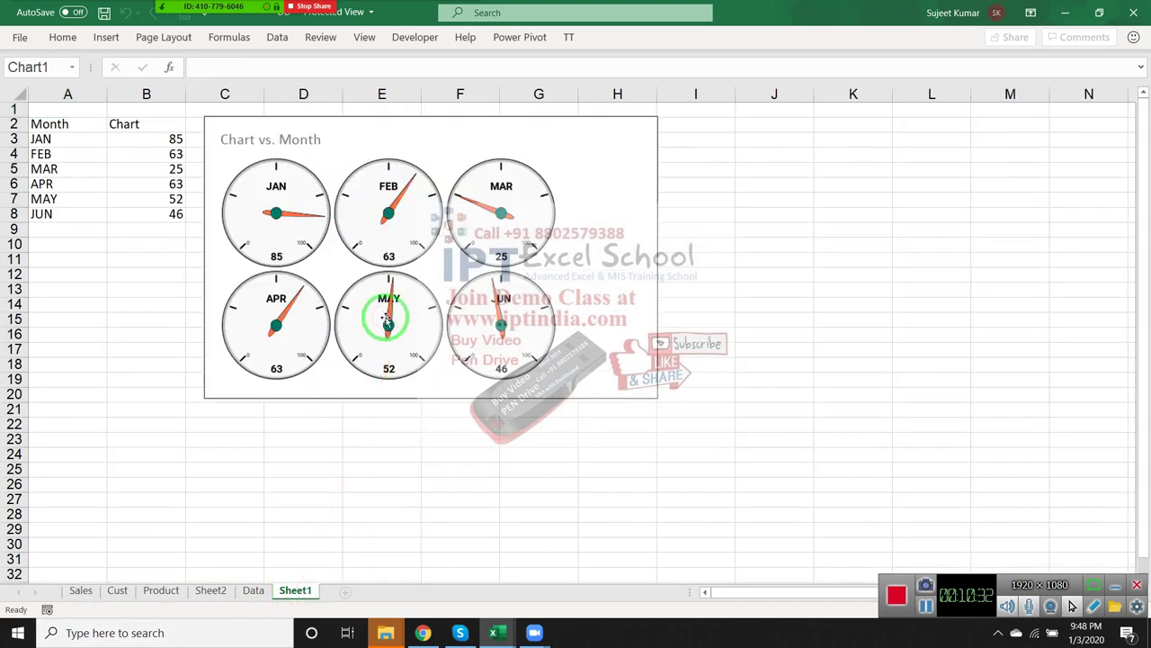
click(386, 200)
click(484, 208)
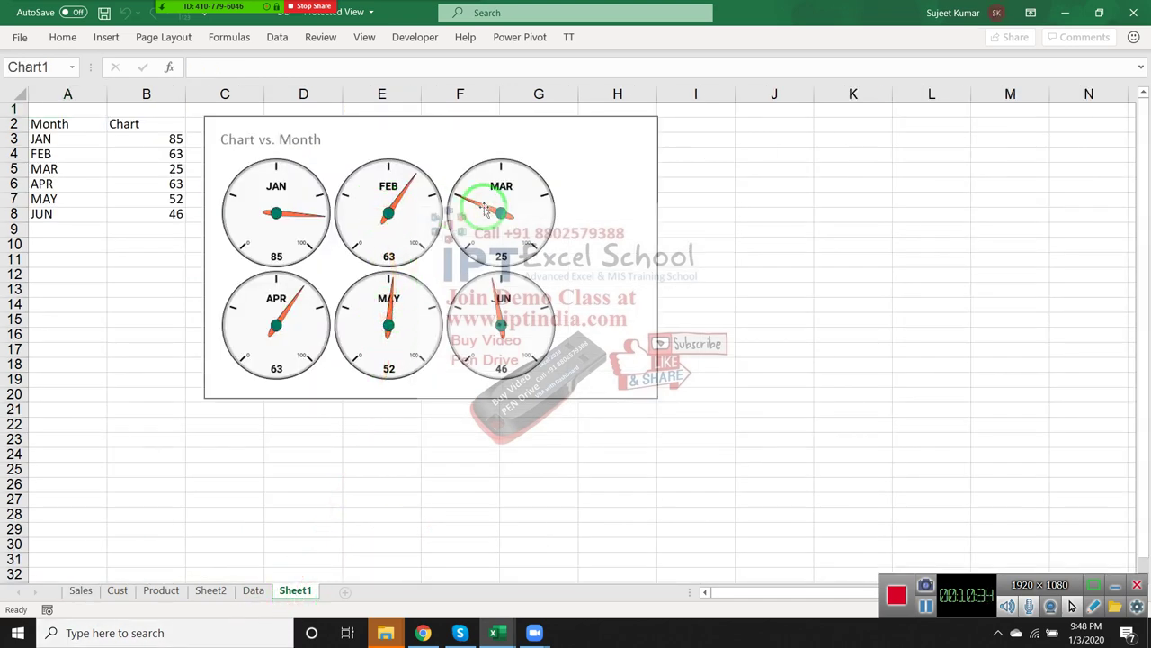
click(733, 239)
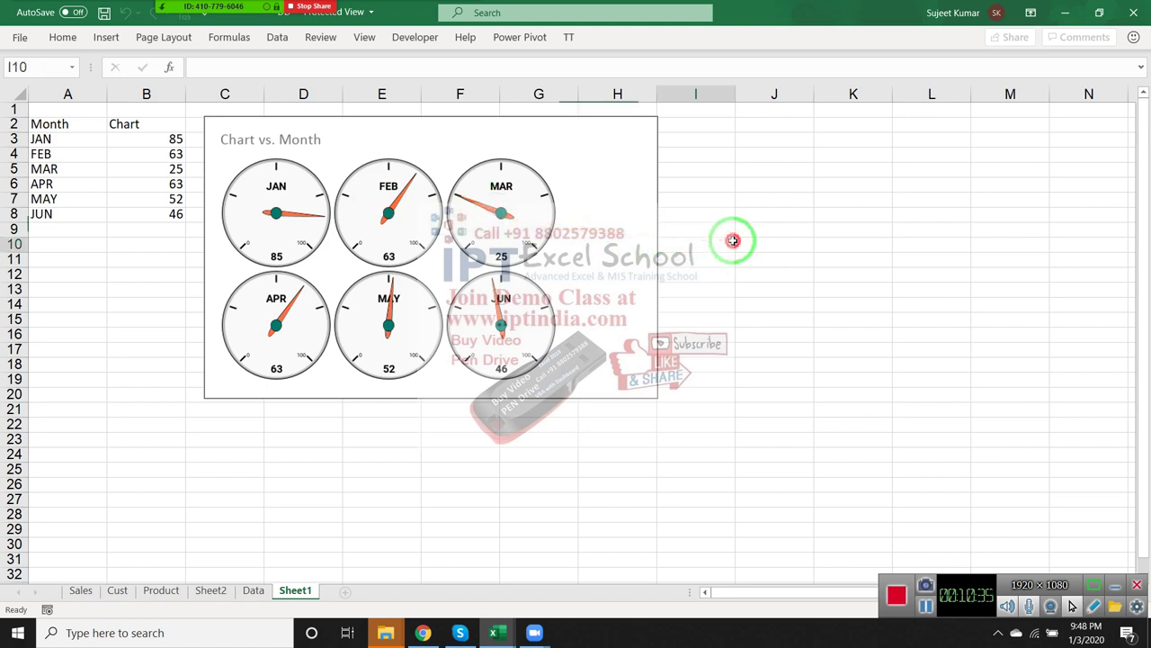
click(565, 183)
click(565, 185)
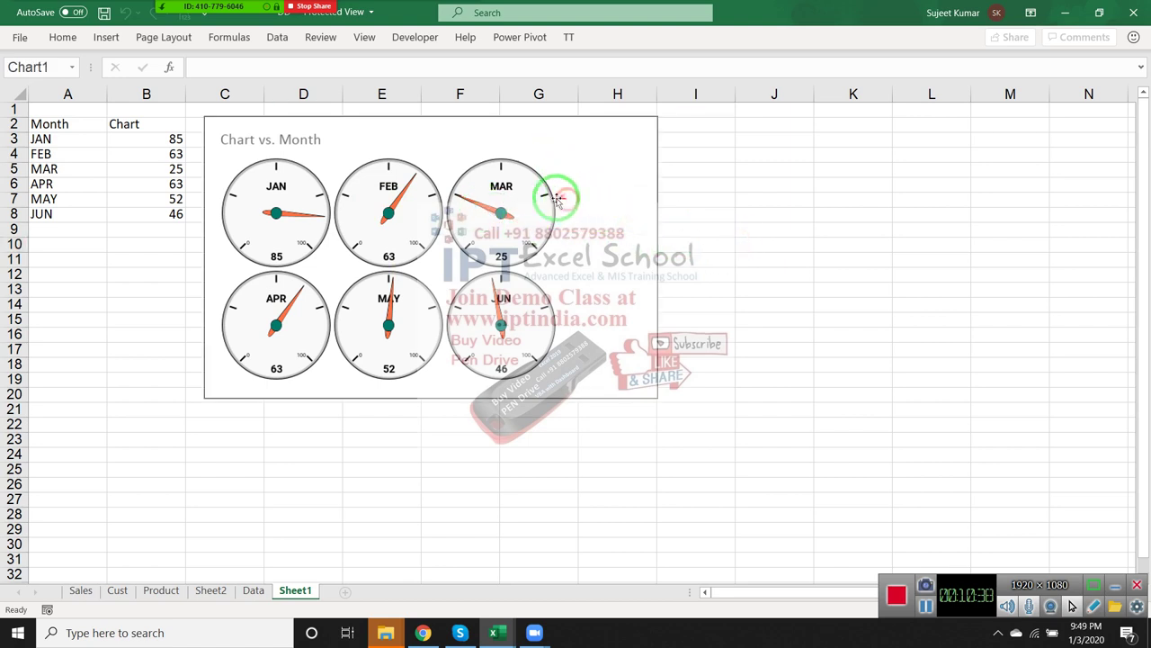
click(371, 222)
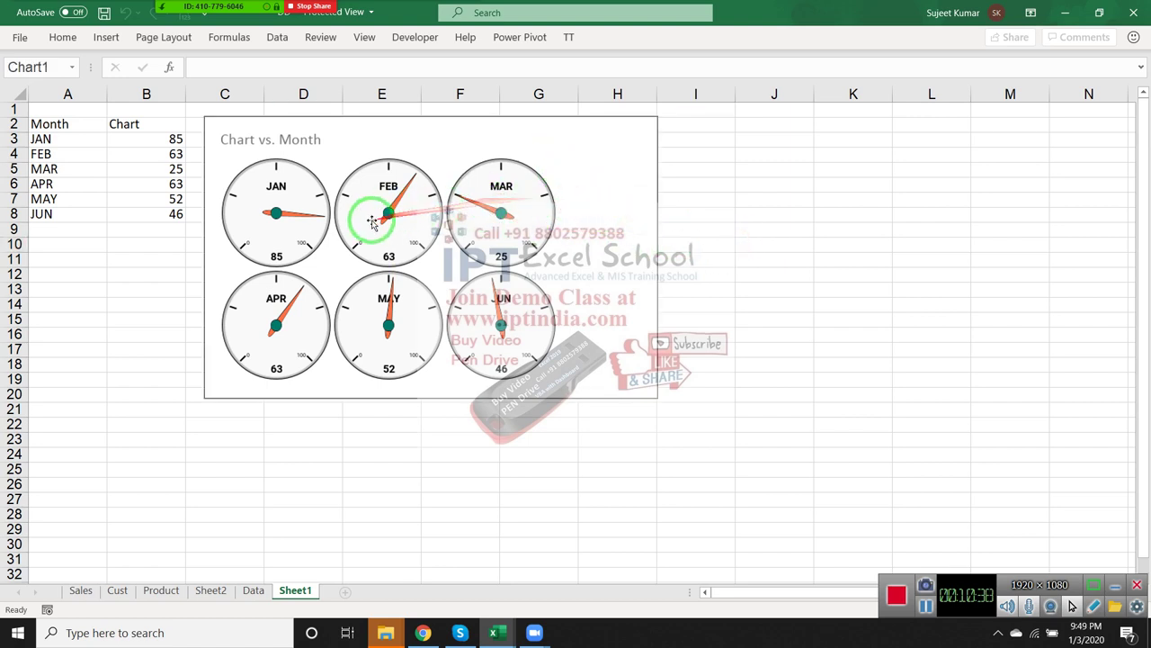
click(725, 217)
click(347, 144)
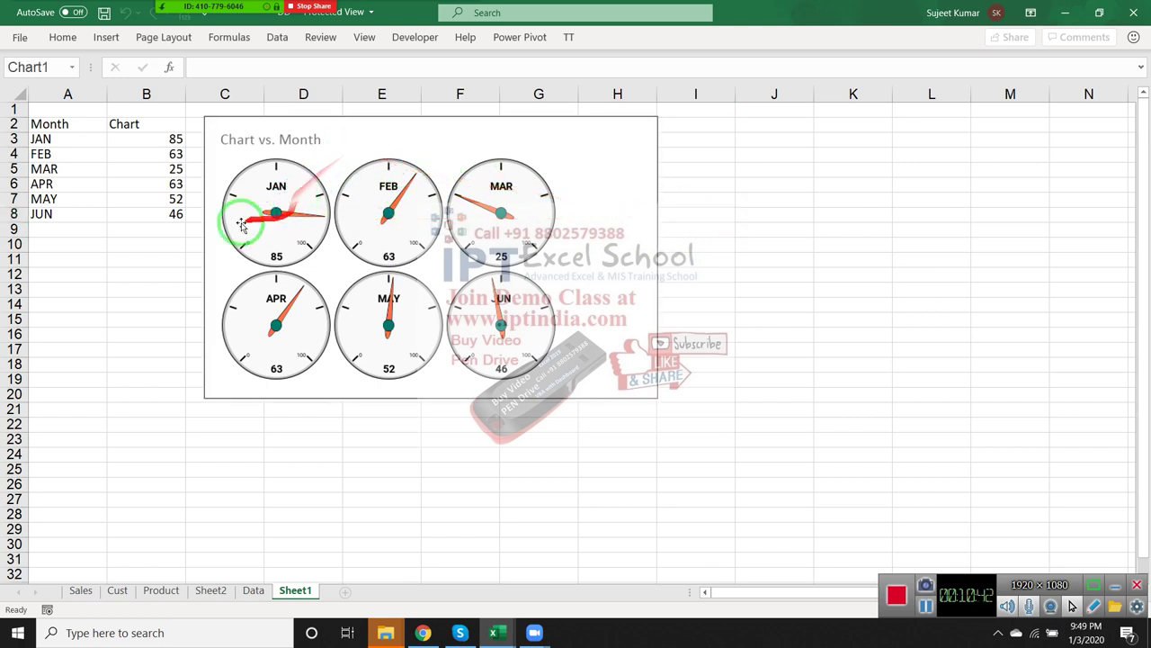
Check the MAY value 52 in B7 and nearby cells, then open the Data sheet.
click(171, 198)
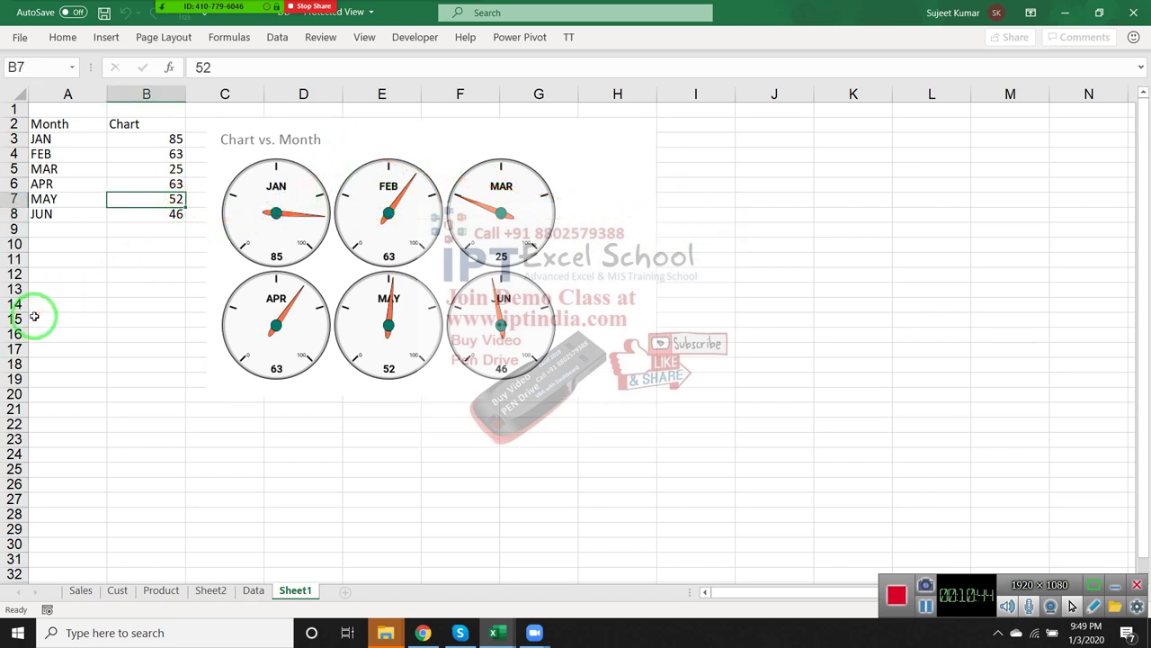
drag(34, 316, 606, 326)
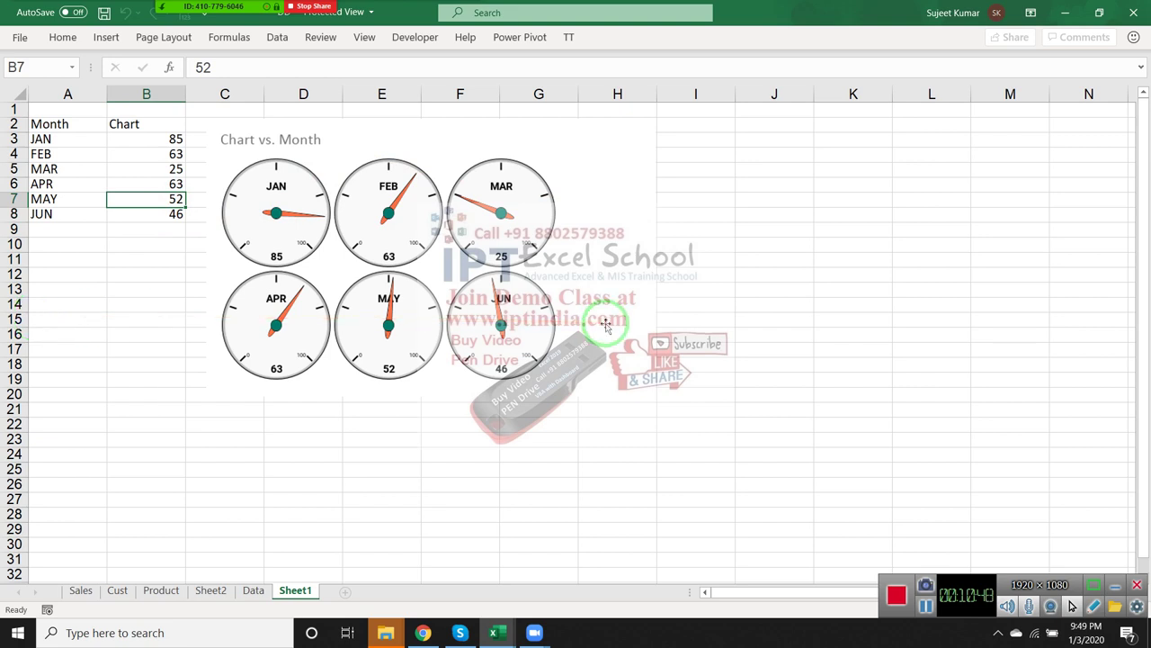
click(148, 271)
click(157, 202)
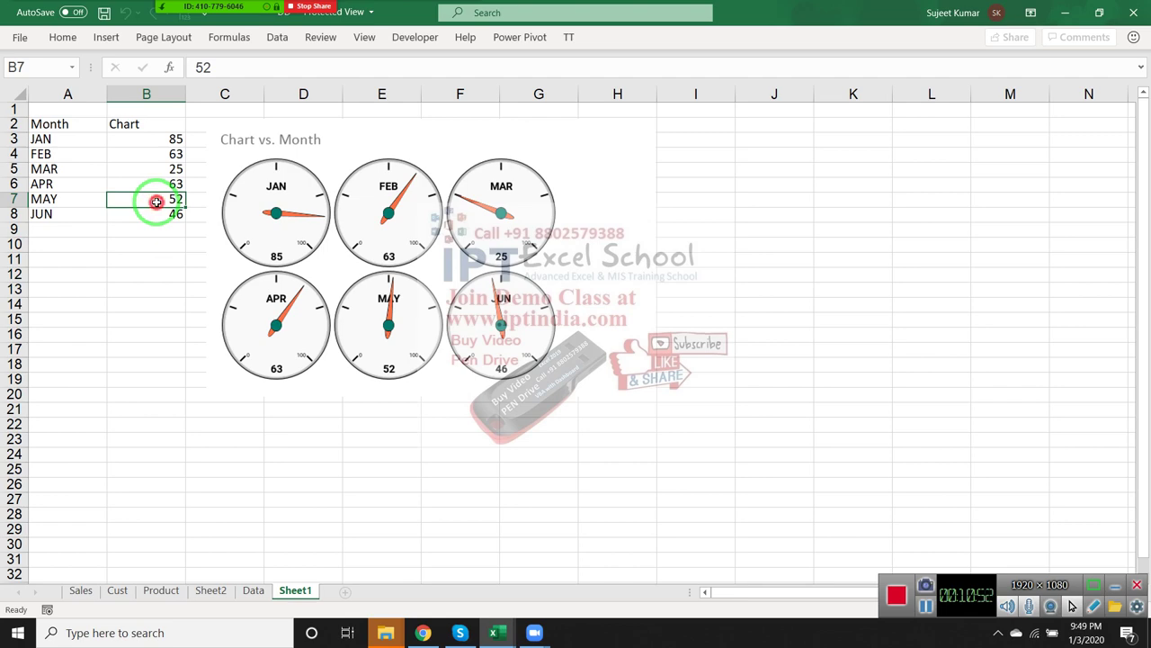
click(253, 590)
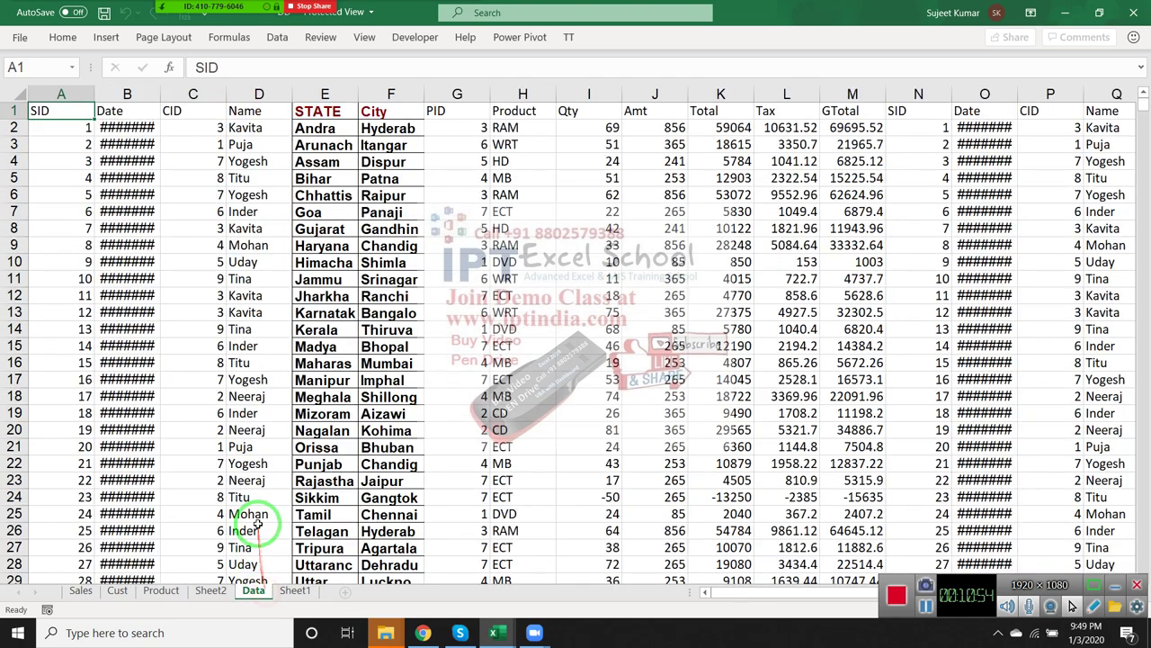
Look over the Data sheet and the contact-list workbook, then return to DD.
key(Right)
key(Right)
key(Right)
click(259, 511)
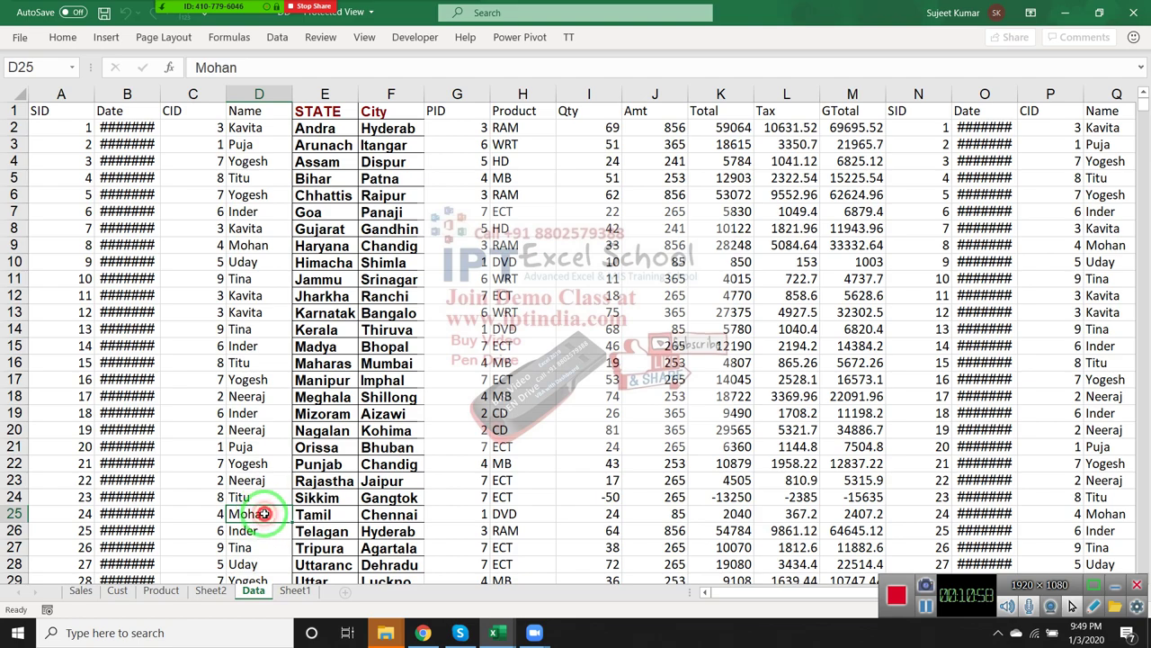
click(324, 397)
scroll(381, 475, down, 7)
scroll(424, 575, up, 2)
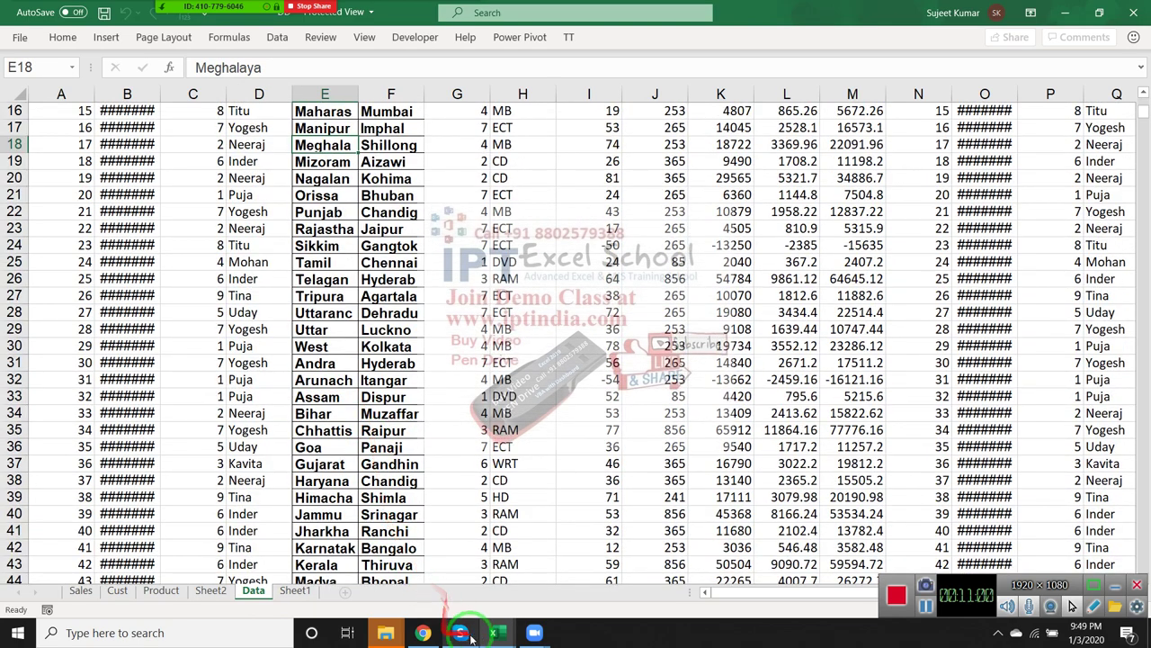
mouse_move(493, 633)
click(457, 576)
click(462, 406)
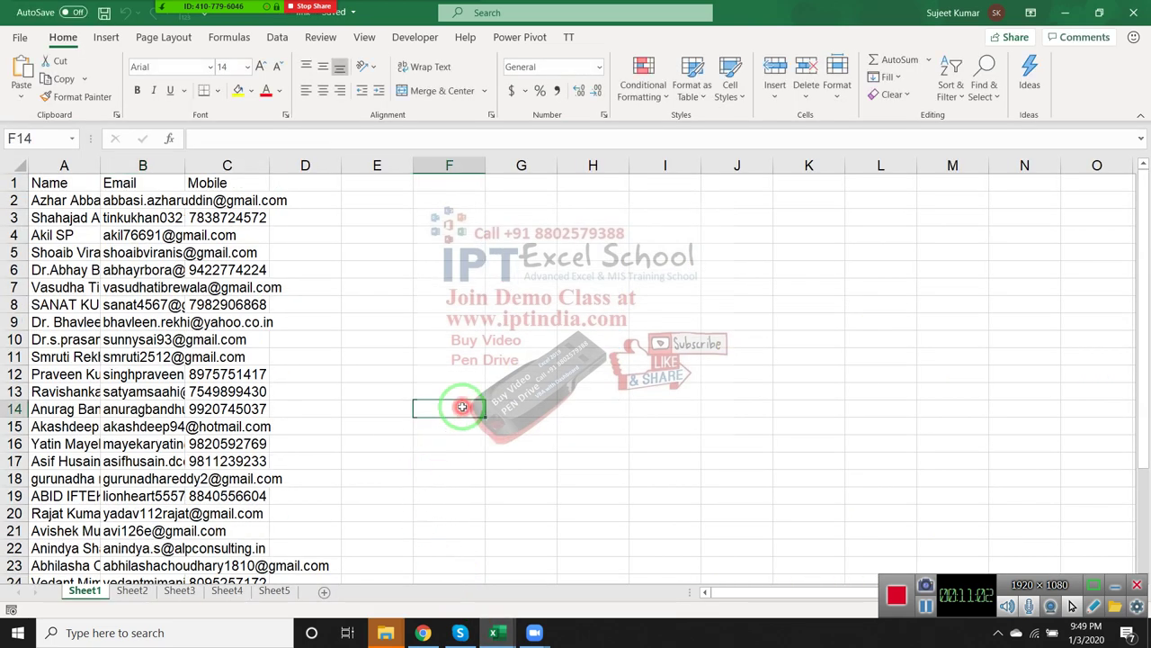
double_click(462, 407)
key(Return)
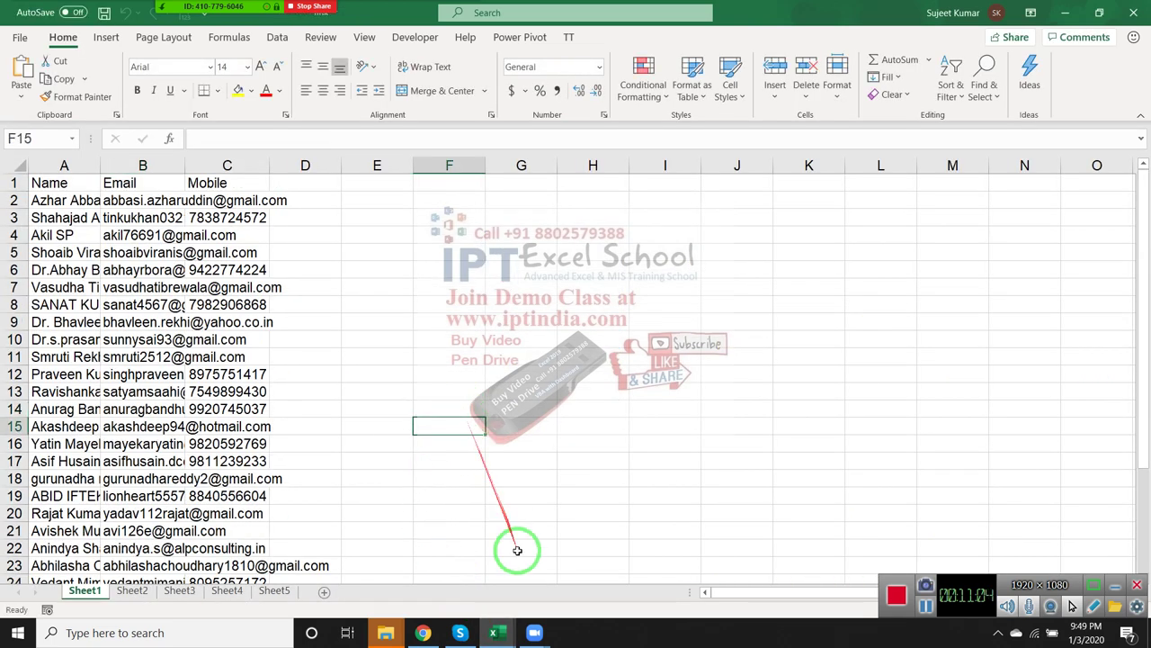
mouse_move(499, 629)
click(542, 587)
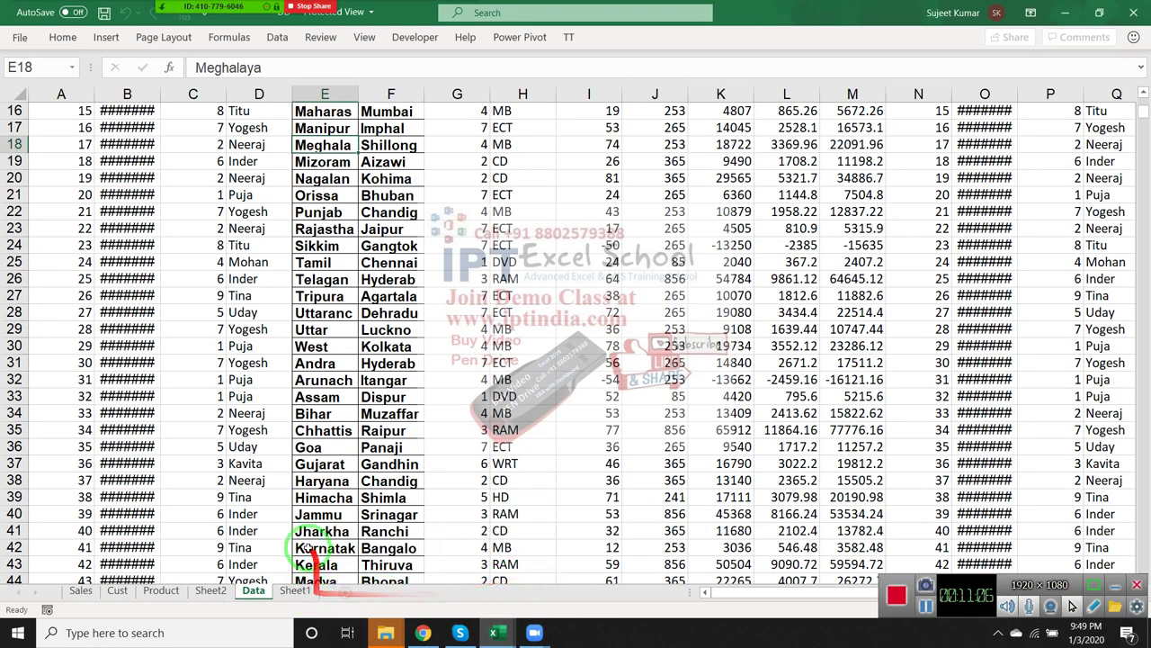
Go to the Sales sheet and check the VLOOKUP formula in F14.
click(317, 493)
click(257, 589)
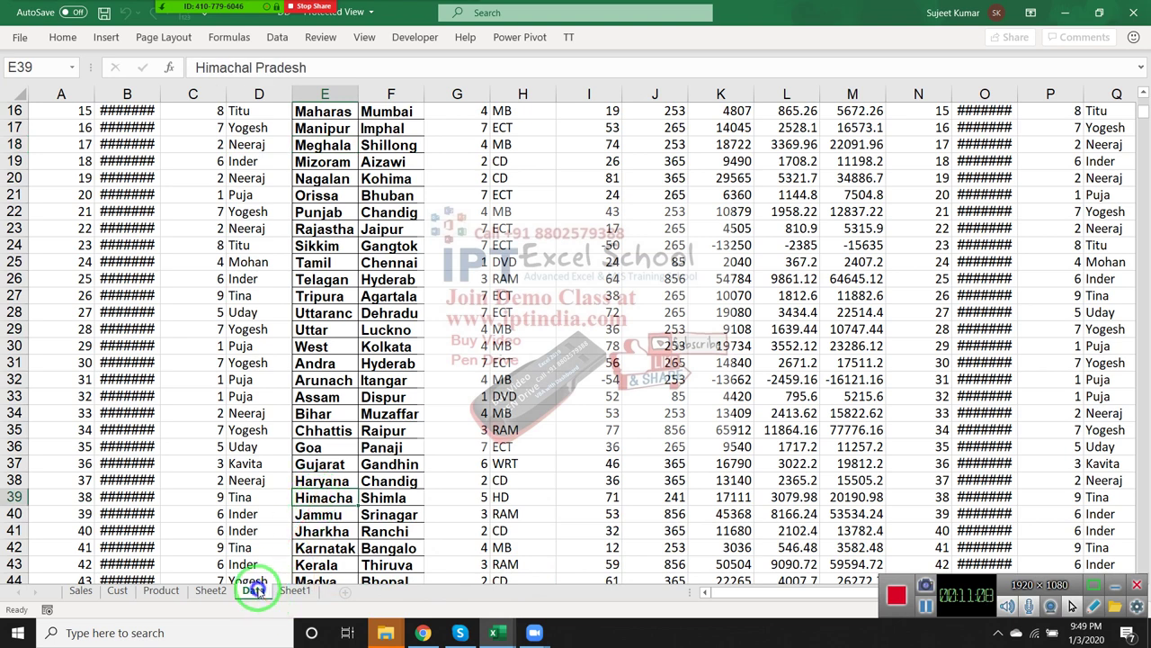
click(288, 590)
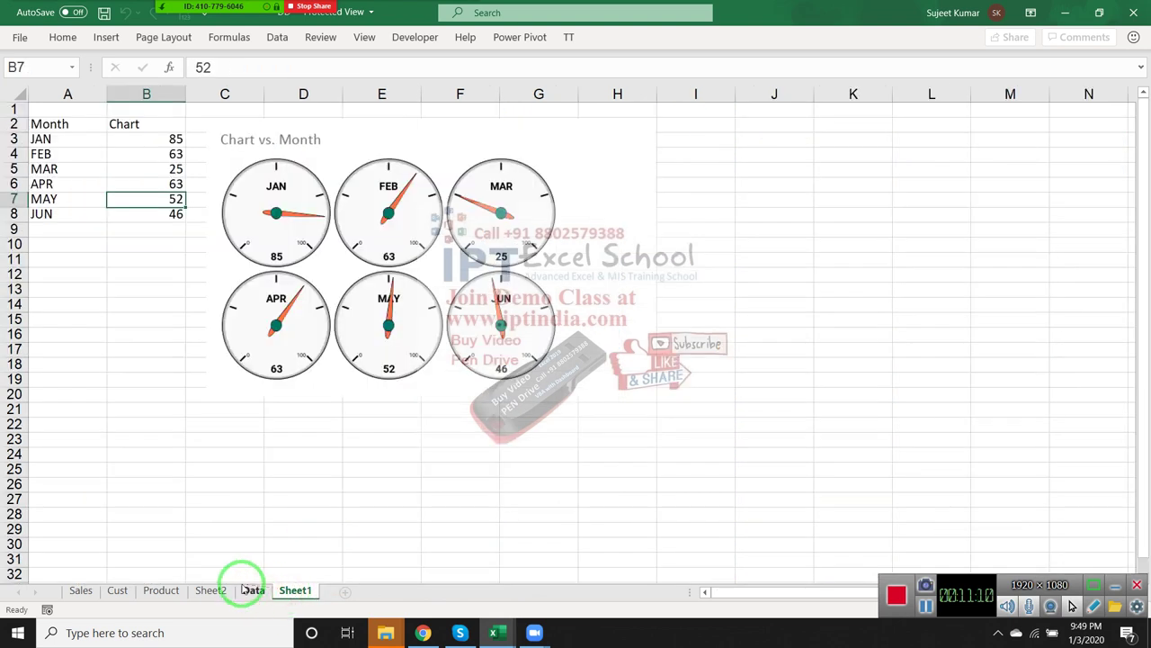
click(88, 592)
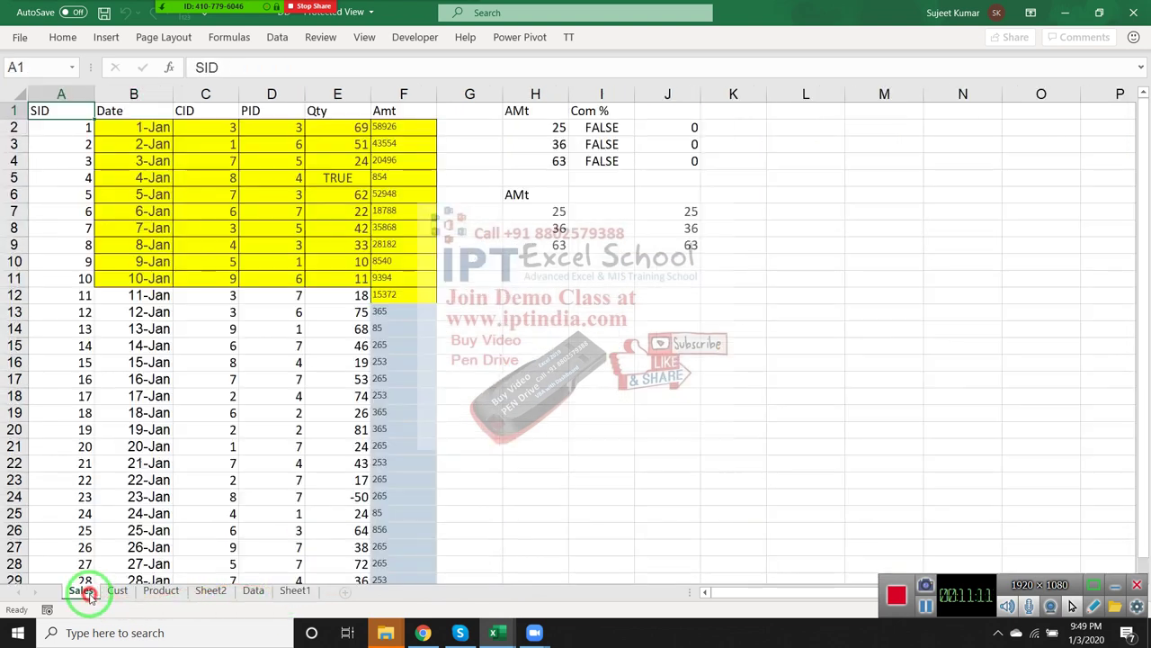
click(493, 328)
click(416, 333)
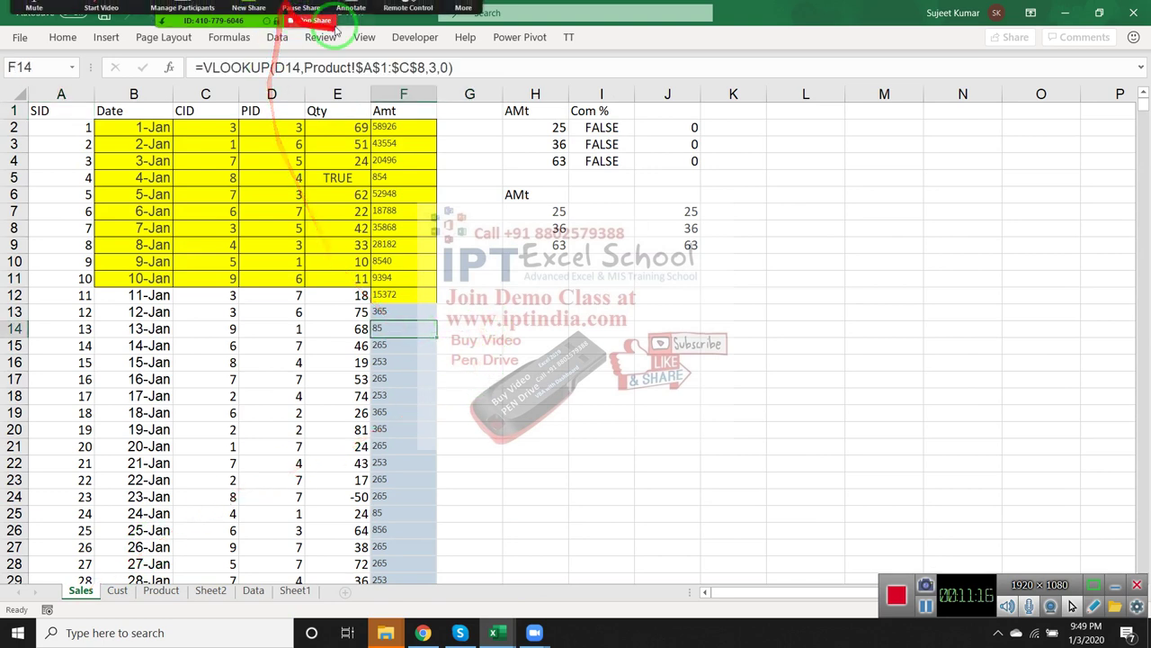
Restore and re-maximize the DD window and keep the full ribbon pinned.
double_click(650, 42)
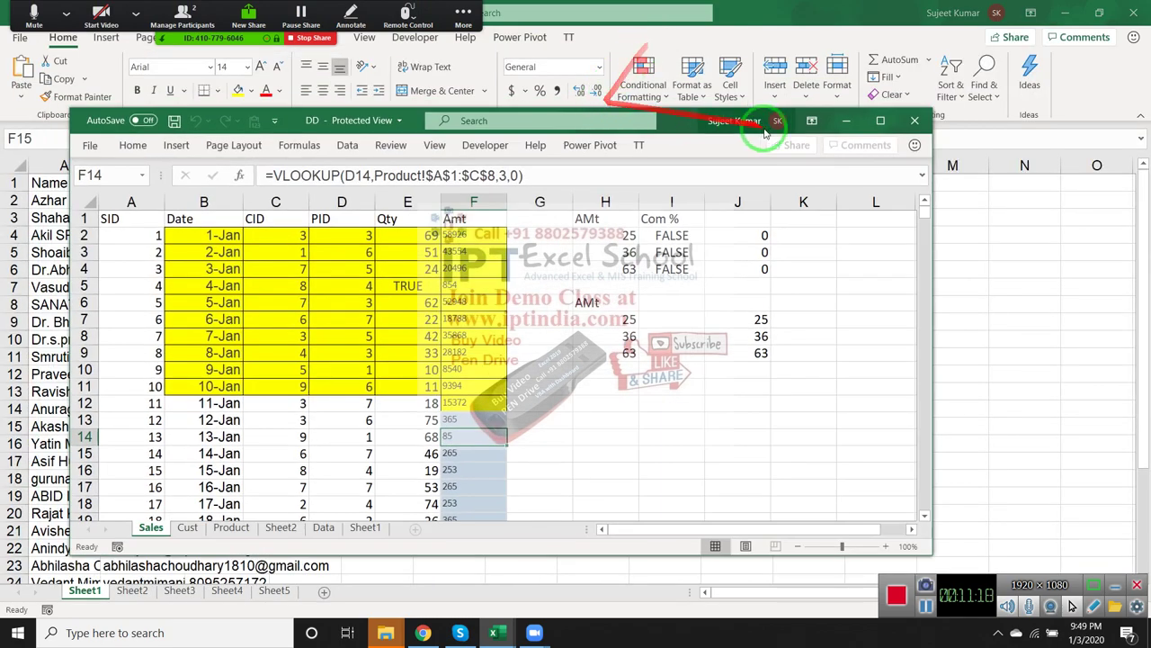
click(876, 121)
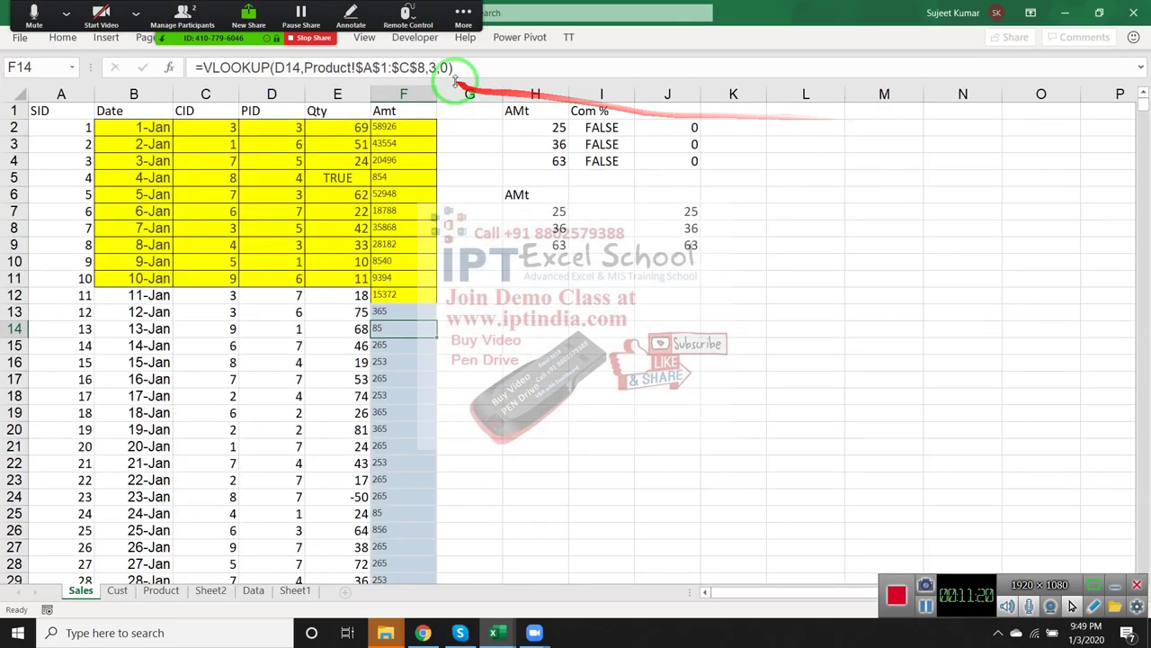
double_click(464, 39)
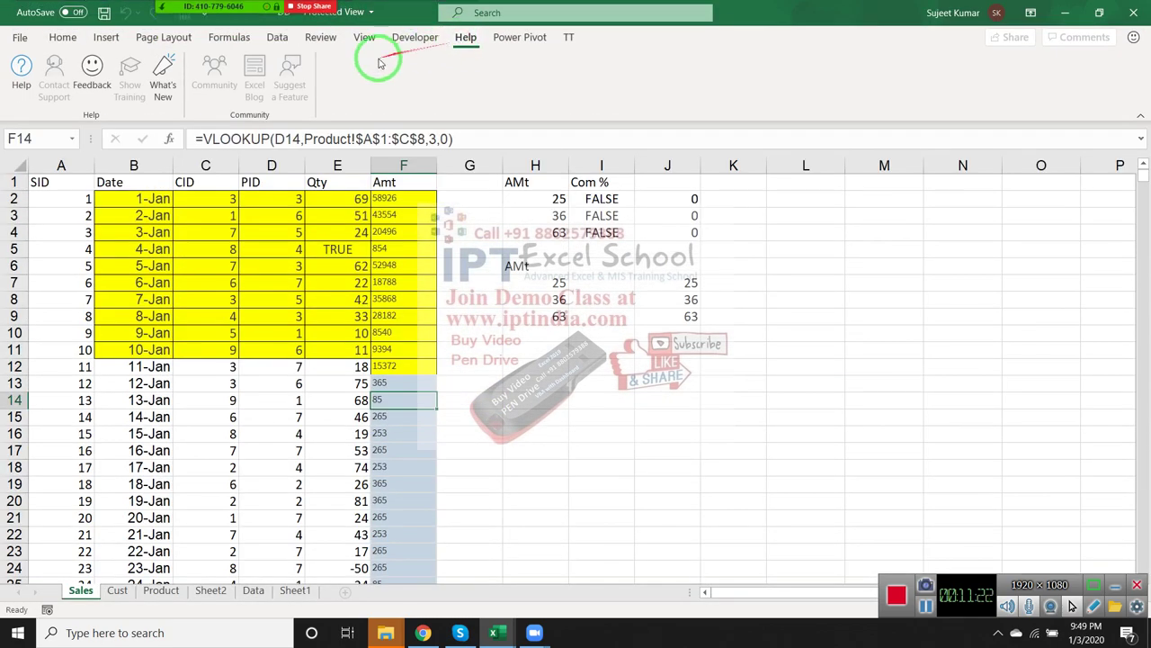
click(270, 37)
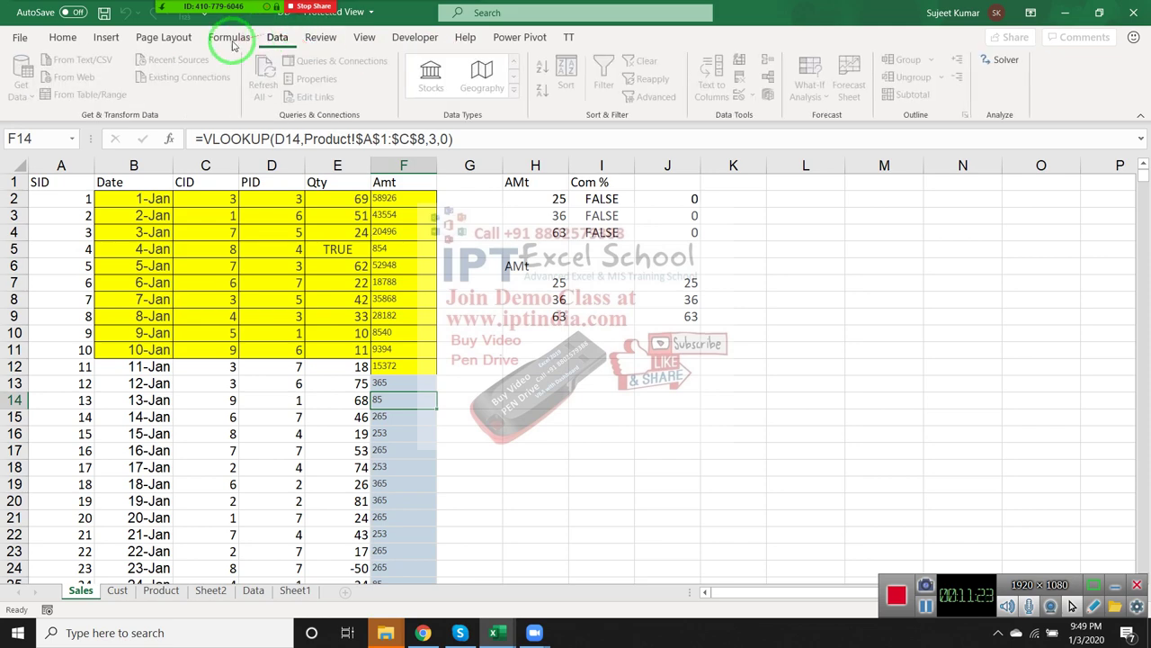
click(61, 37)
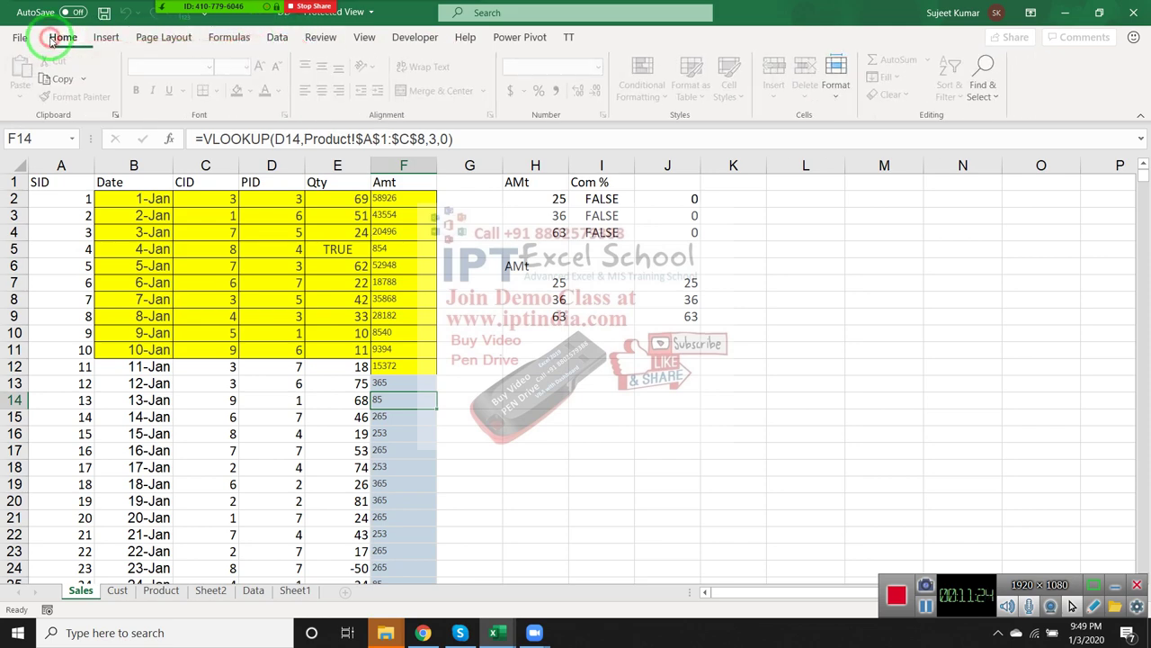
click(506, 450)
Delete the gauge chart on Sheet1 and close the DD workbook.
click(296, 591)
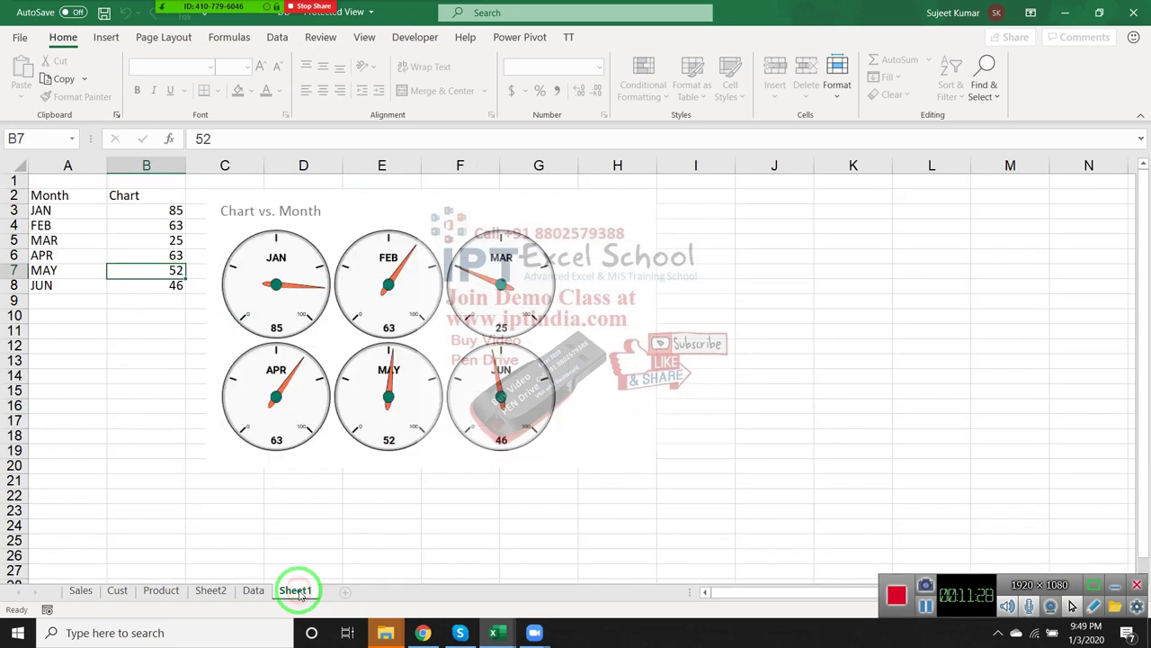
click(569, 401)
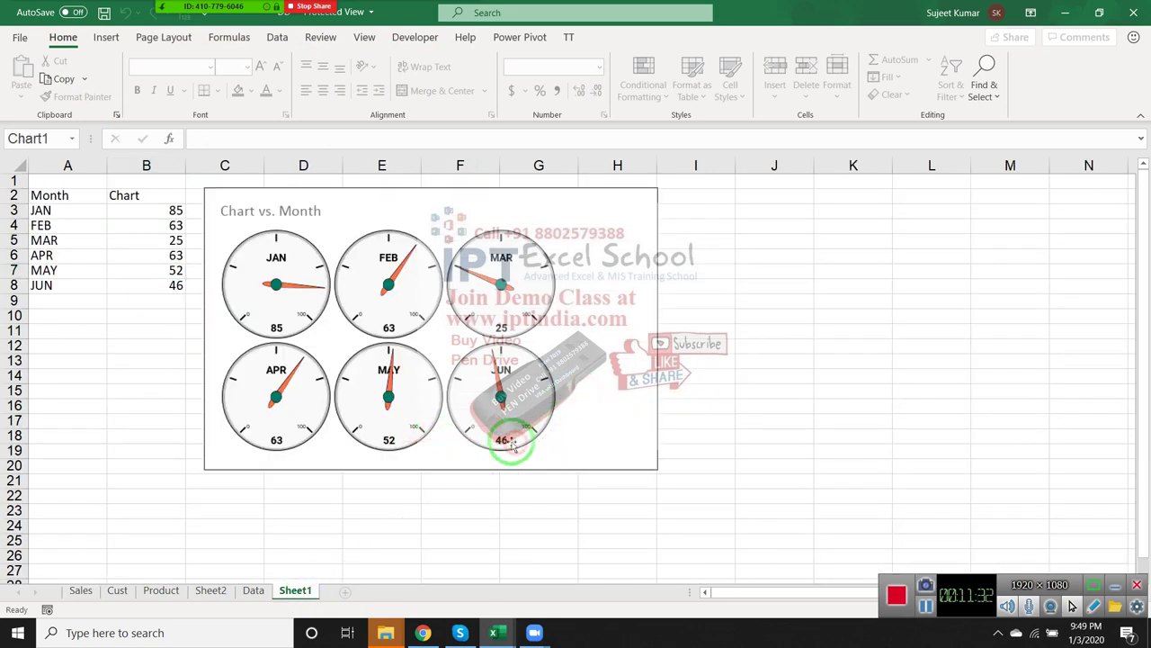
key(Delete)
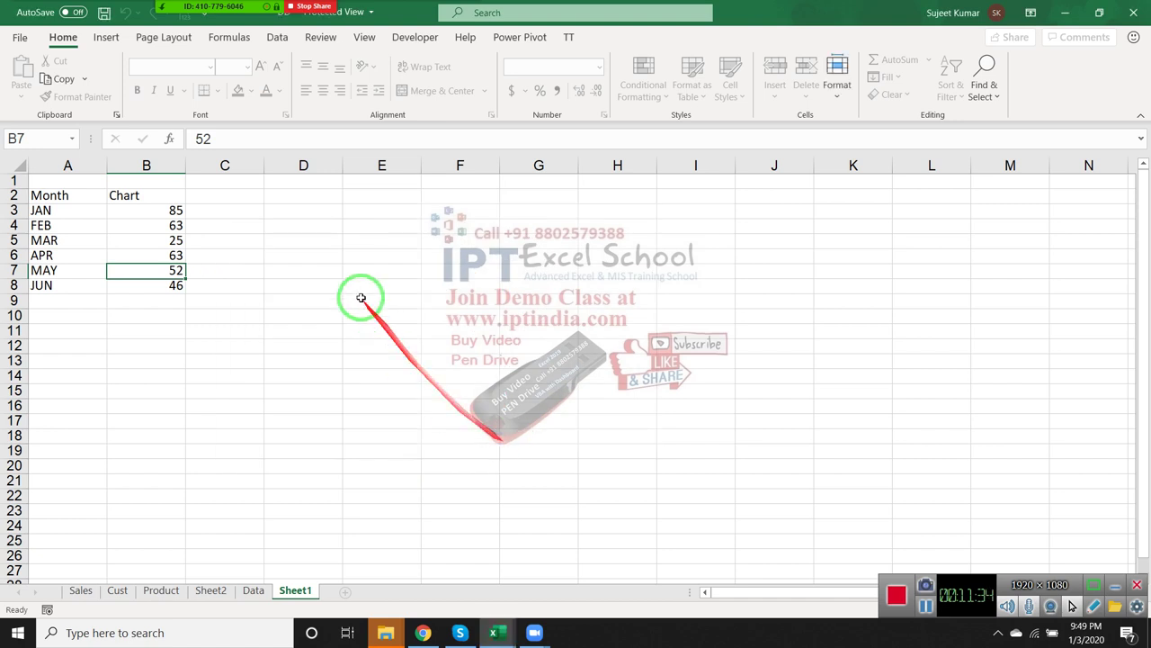
click(288, 243)
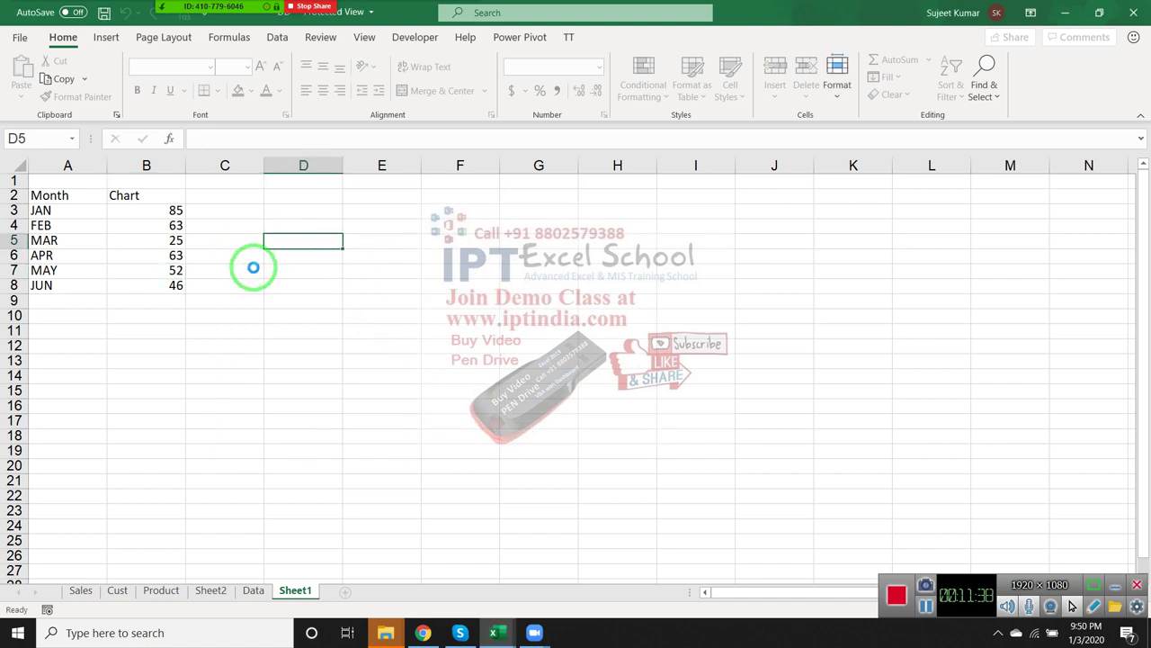
click(1133, 12)
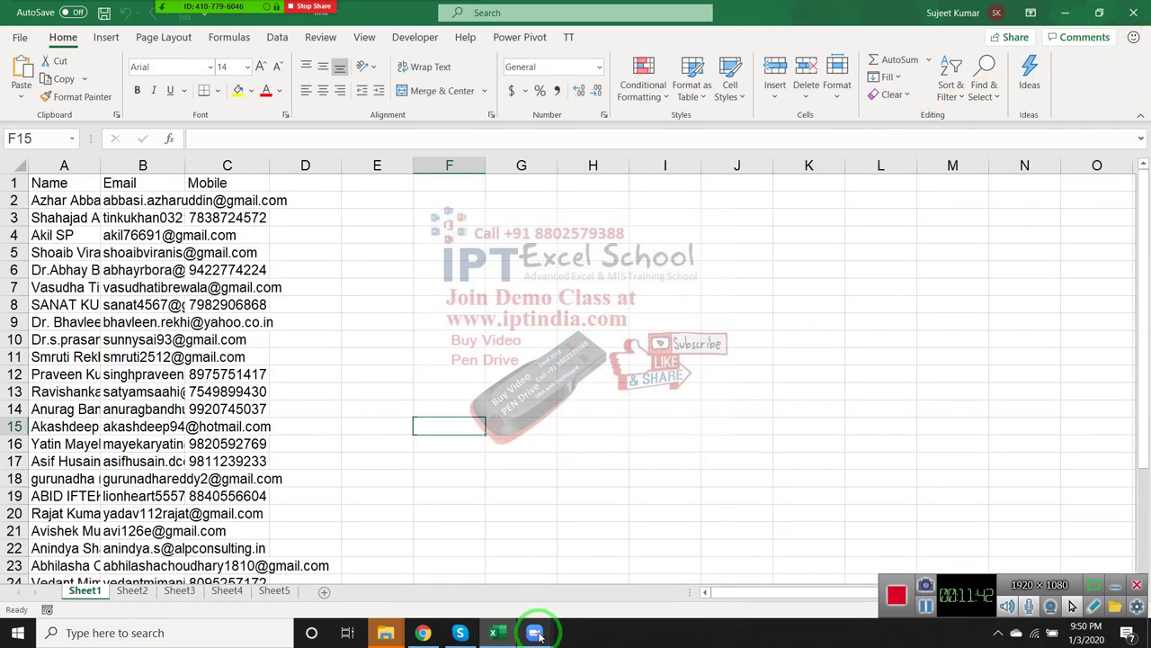
Delete the gauge chart from Sheet1.
click(422, 632)
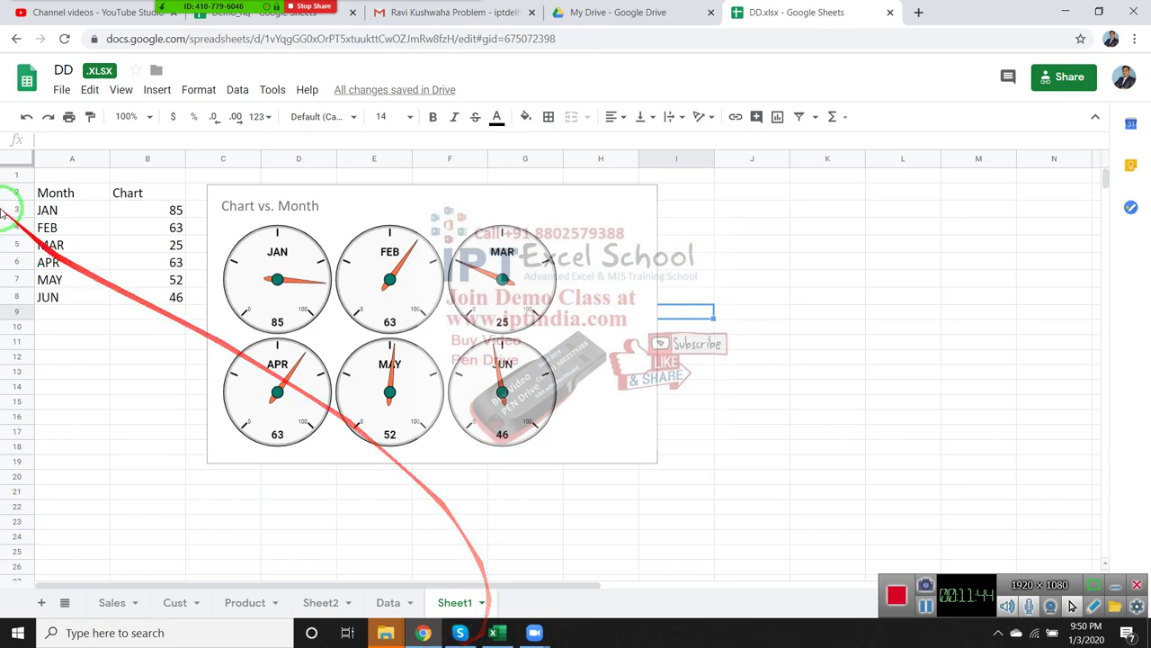
click(297, 214)
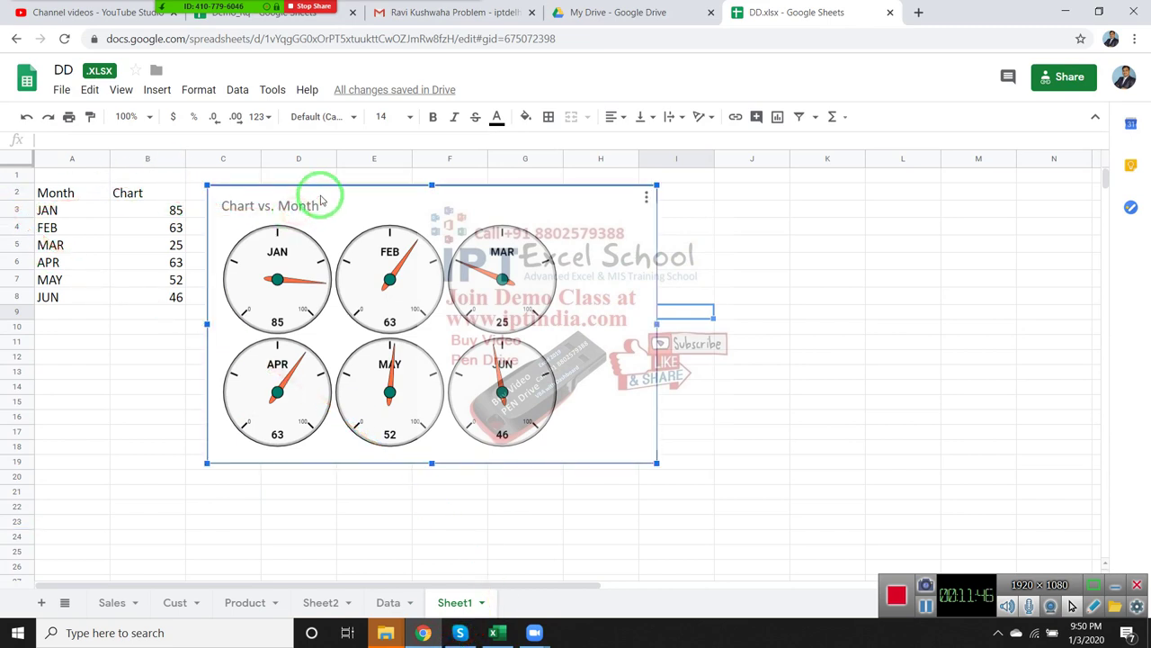
key(Delete)
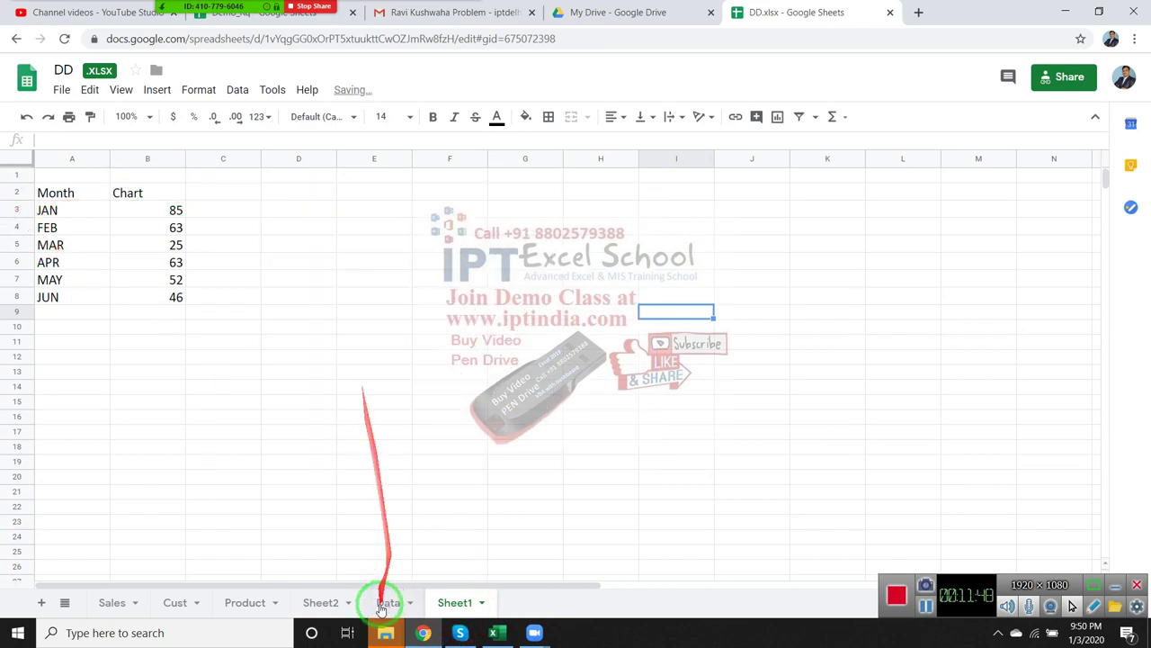
After briefly checking the Data sheet, clear the Month/Chart table from A2:B8.
click(387, 604)
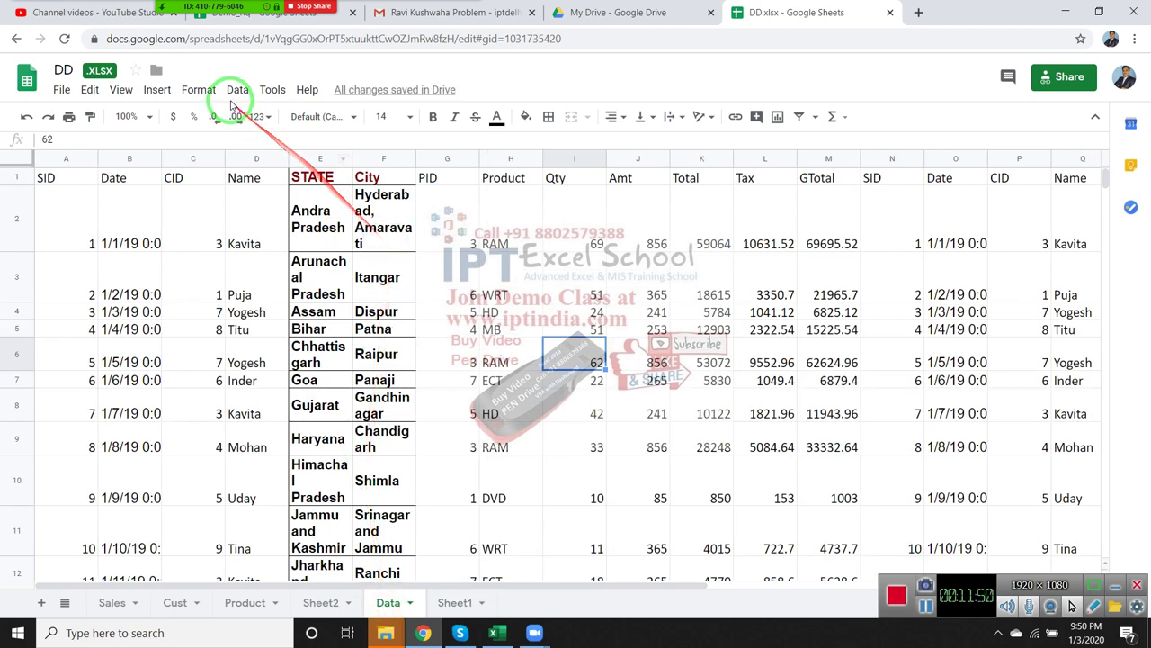
click(162, 95)
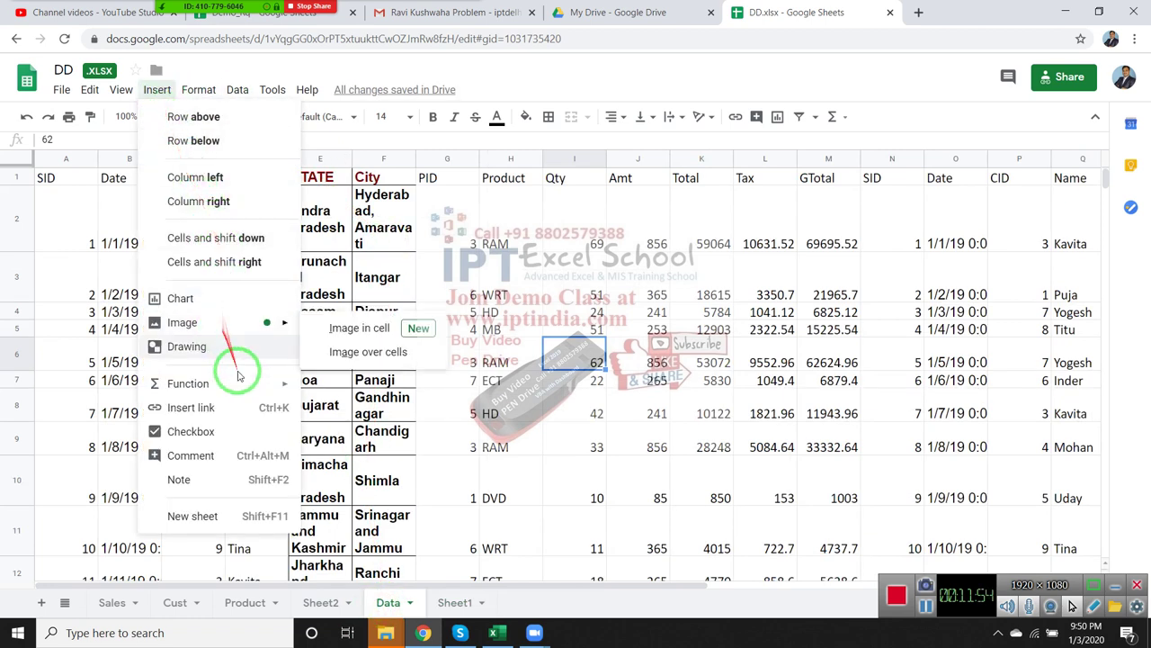
click(454, 602)
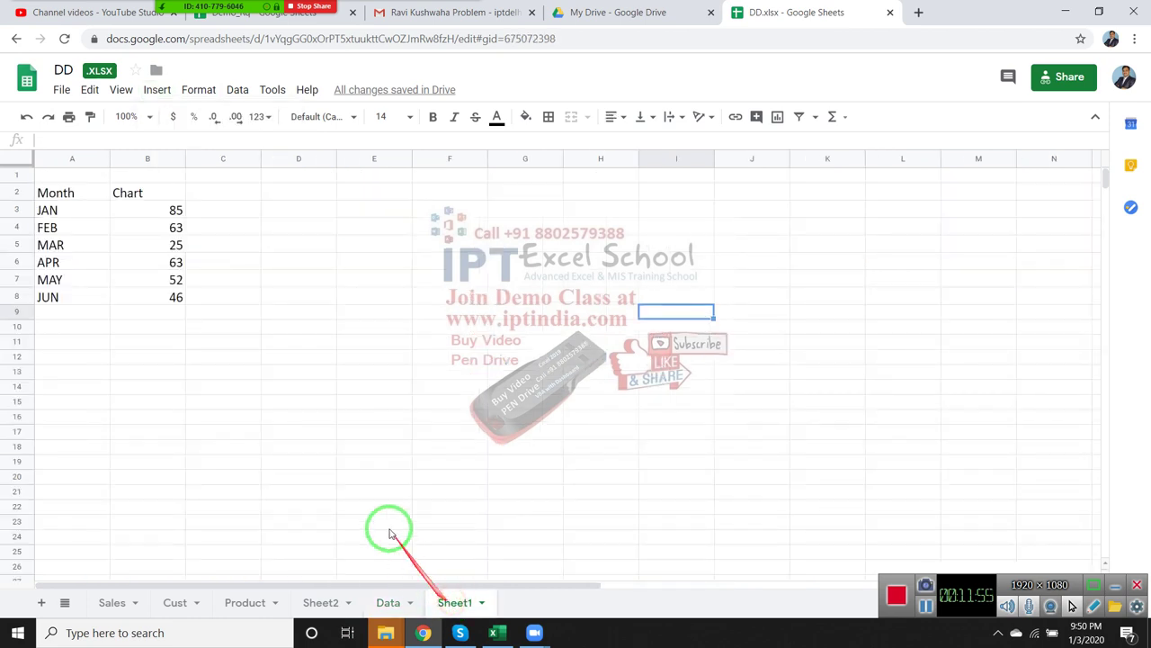
click(356, 245)
click(418, 194)
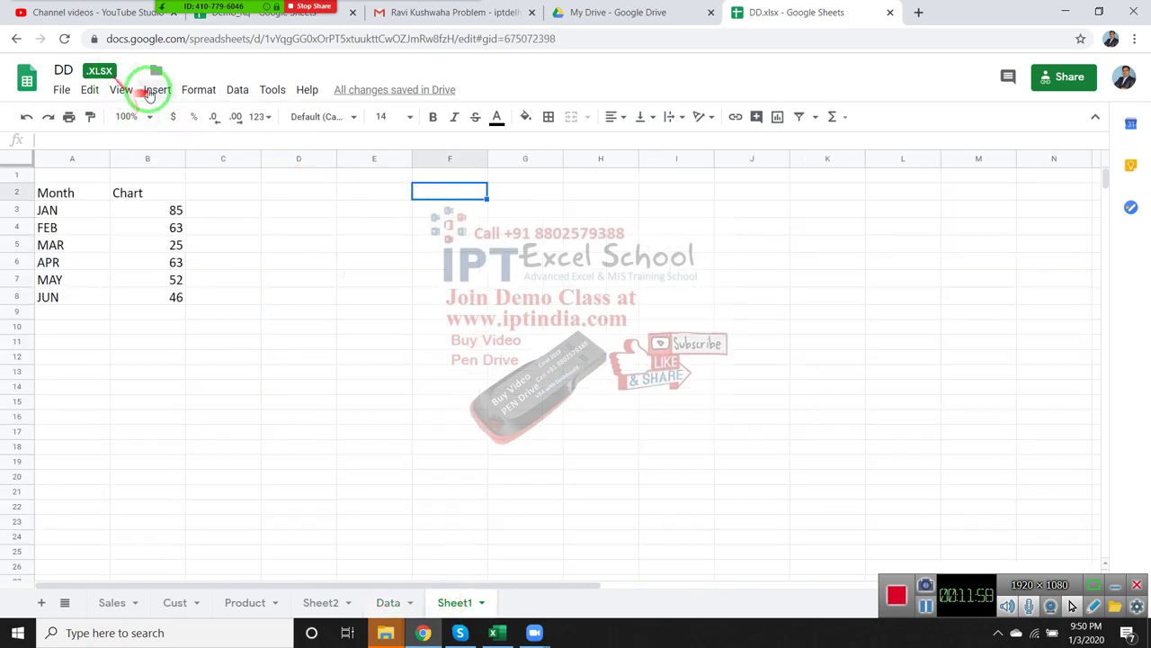
click(154, 90)
mouse_move(203, 324)
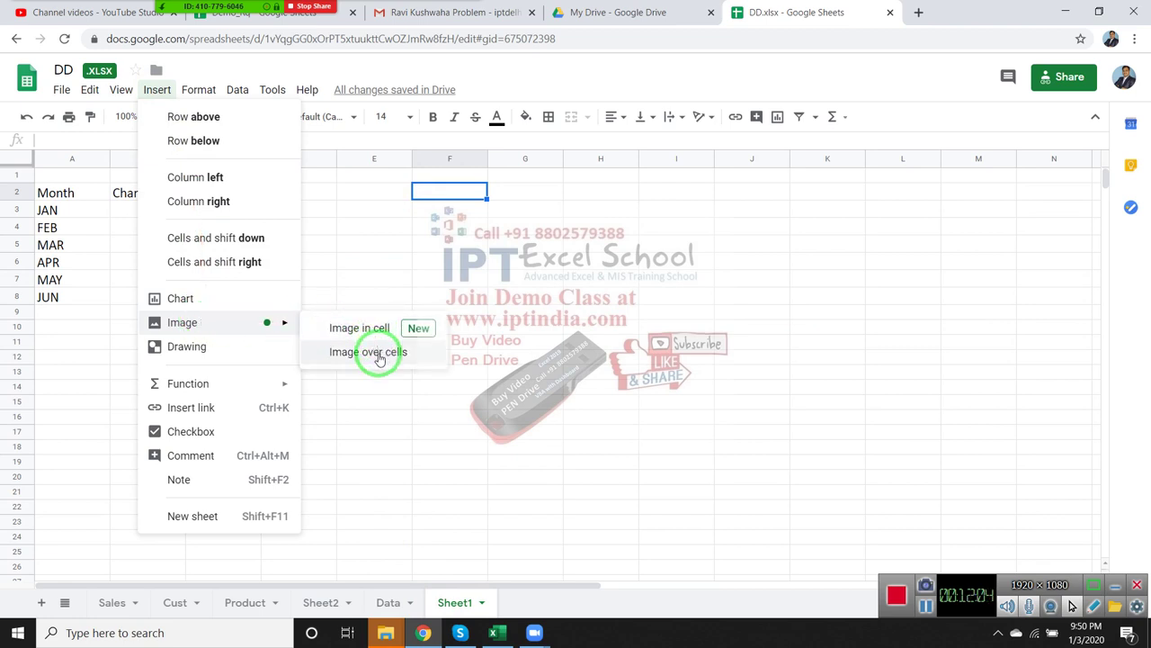
click(441, 187)
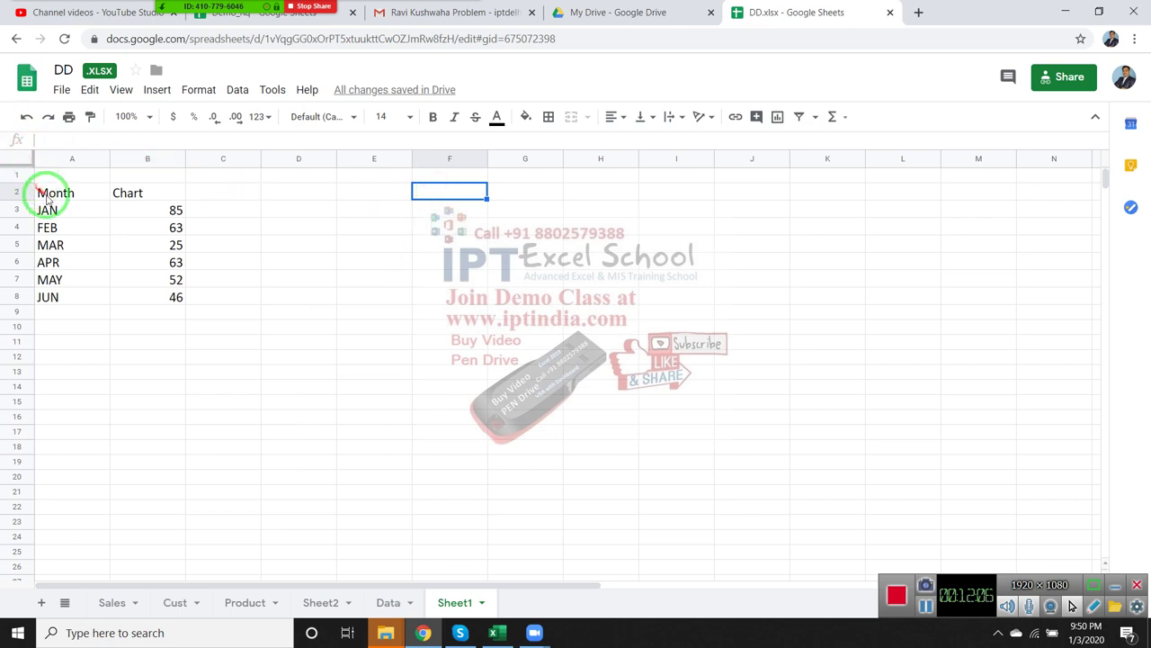
drag(47, 200, 166, 290)
key(Delete)
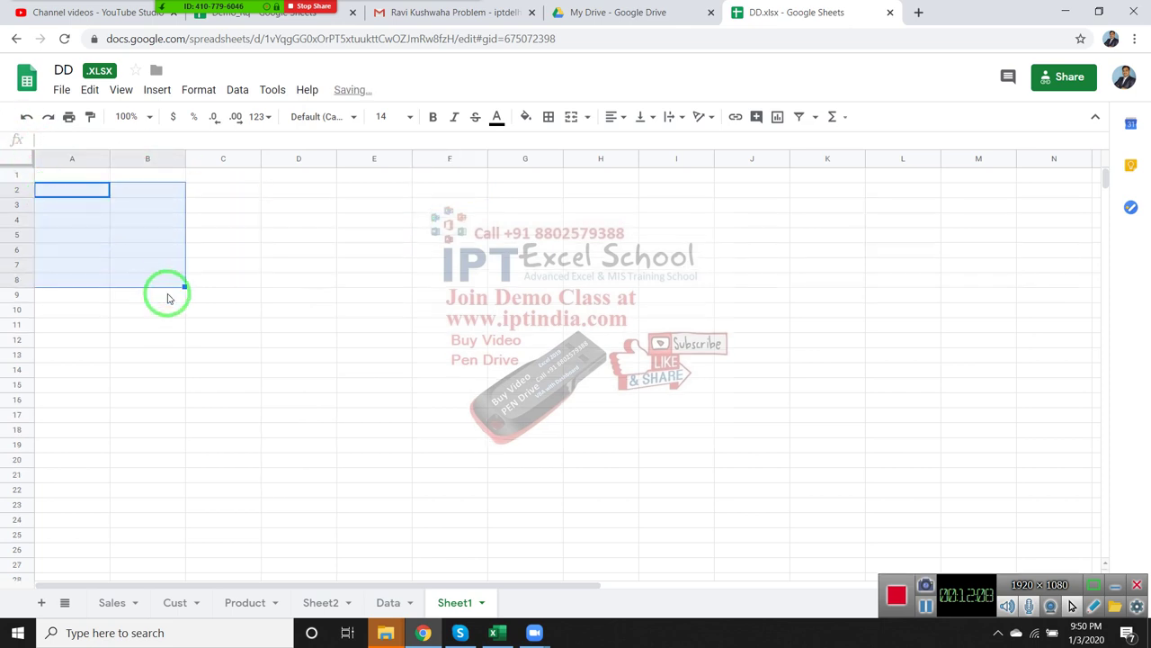
Make row 2 much taller and column A wider, then select A2 for an image.
click(243, 325)
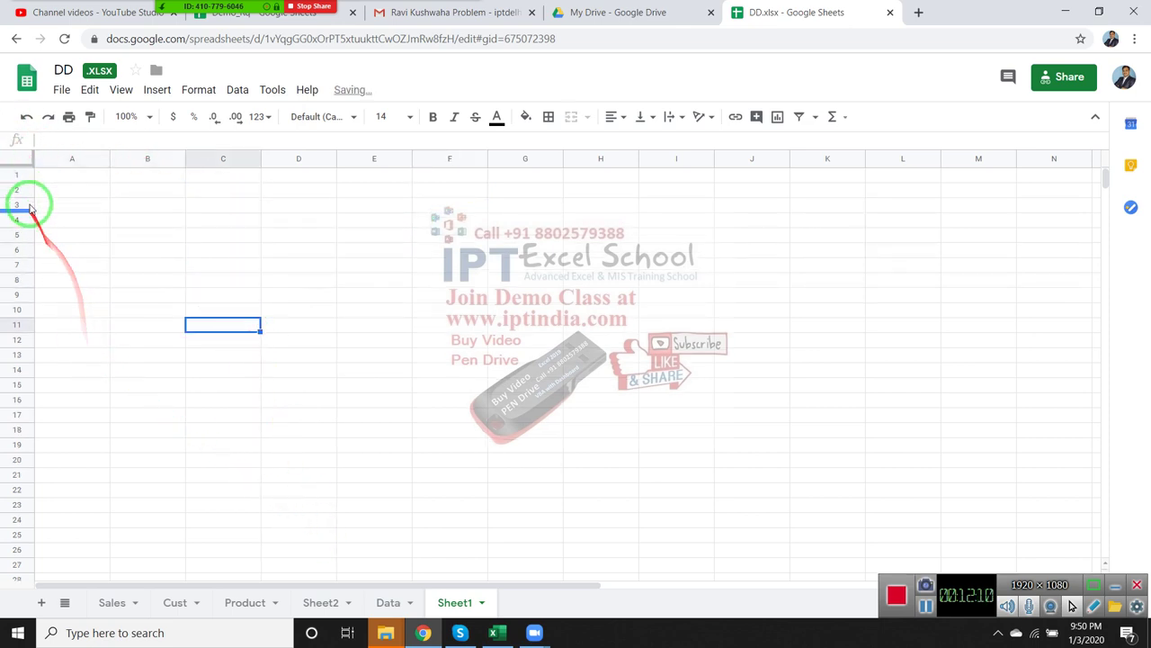
drag(27, 196, 33, 256)
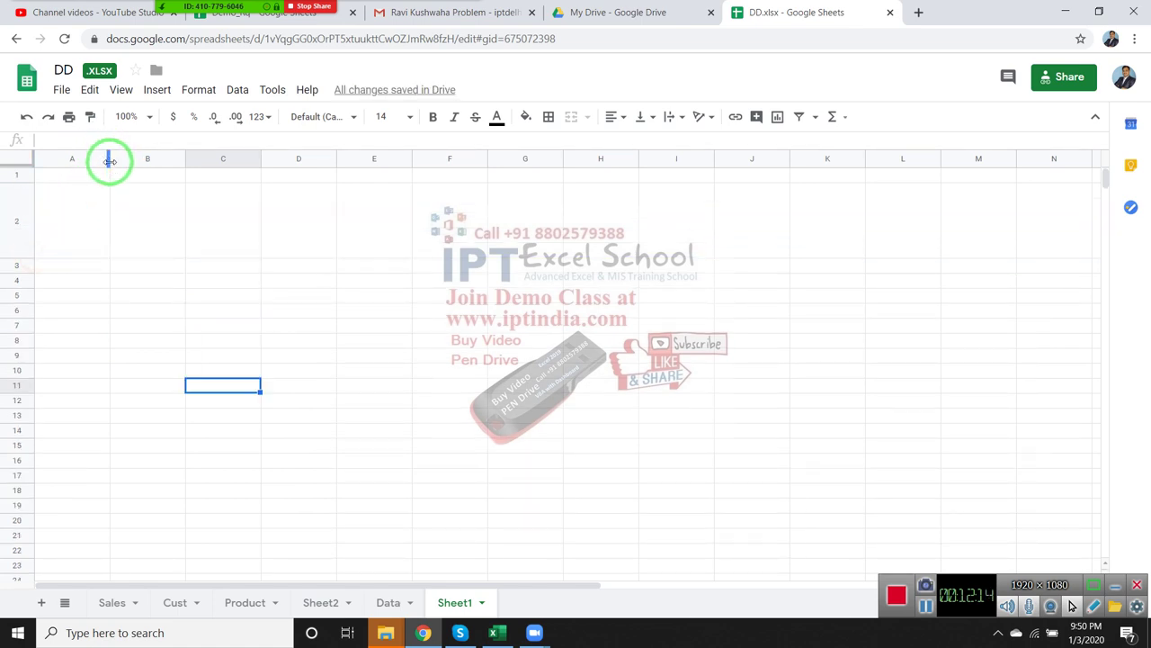
drag(107, 161, 162, 161)
click(108, 226)
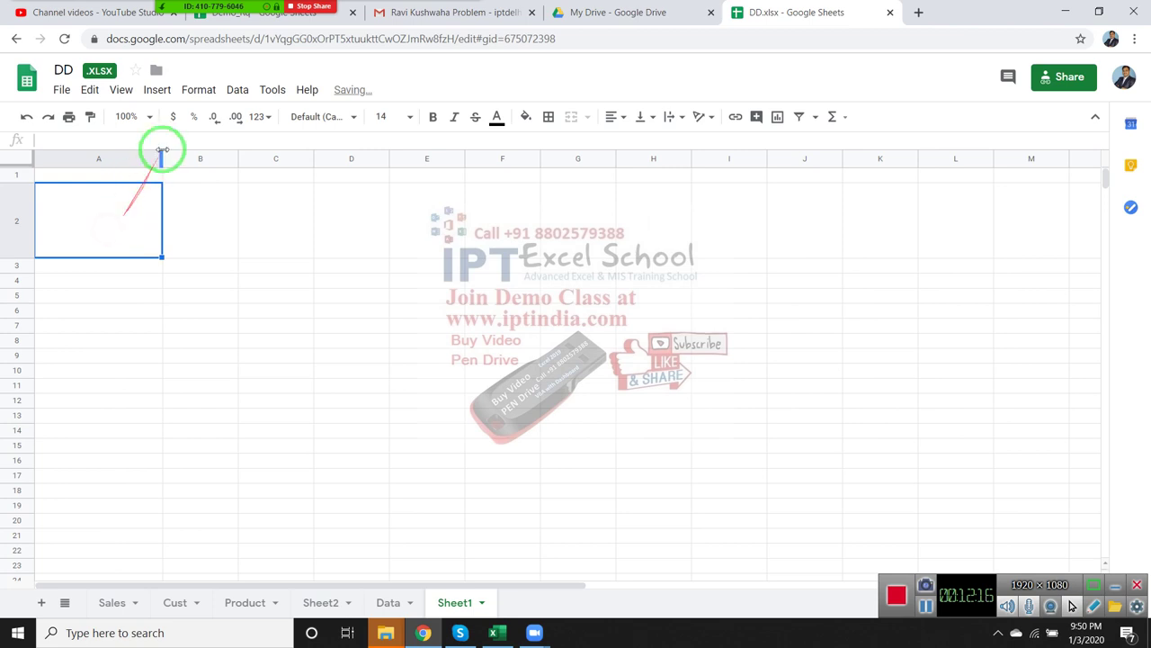
click(157, 89)
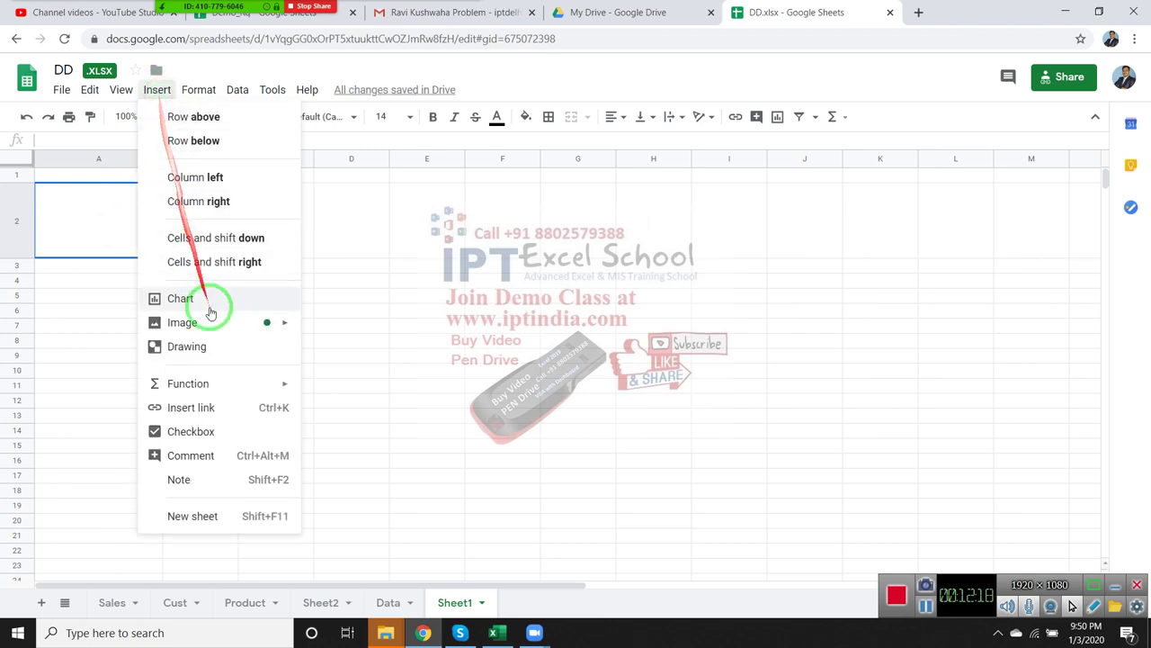
Place the second image from the Blogger Pictures album inside cell A2.
mouse_move(252, 335)
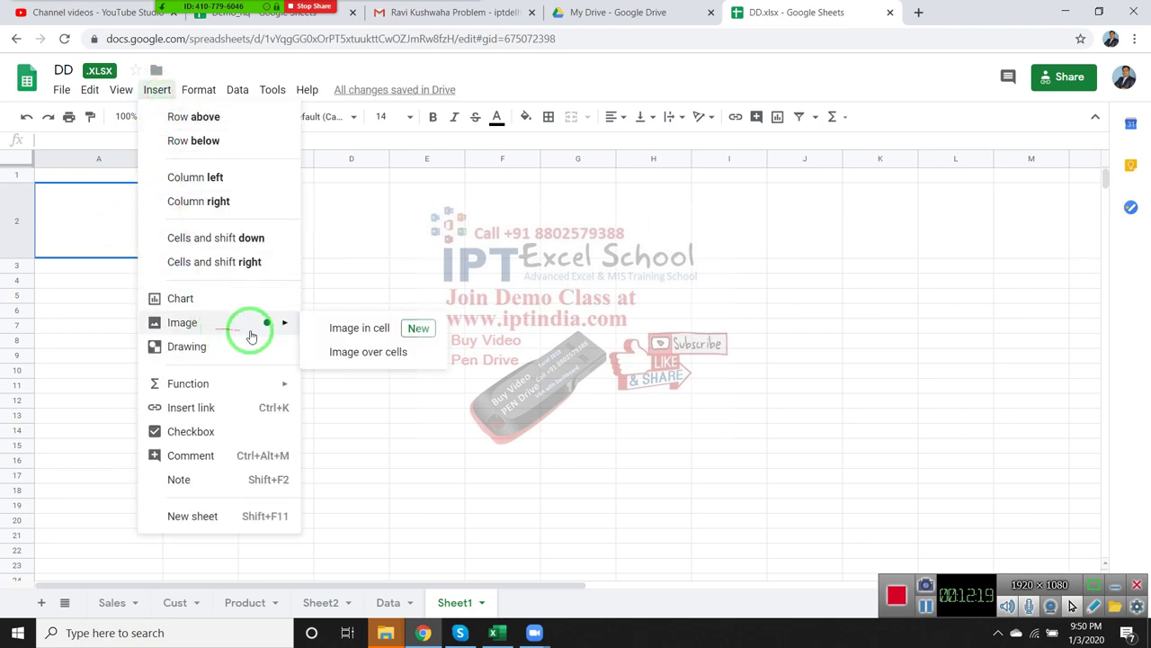
click(376, 330)
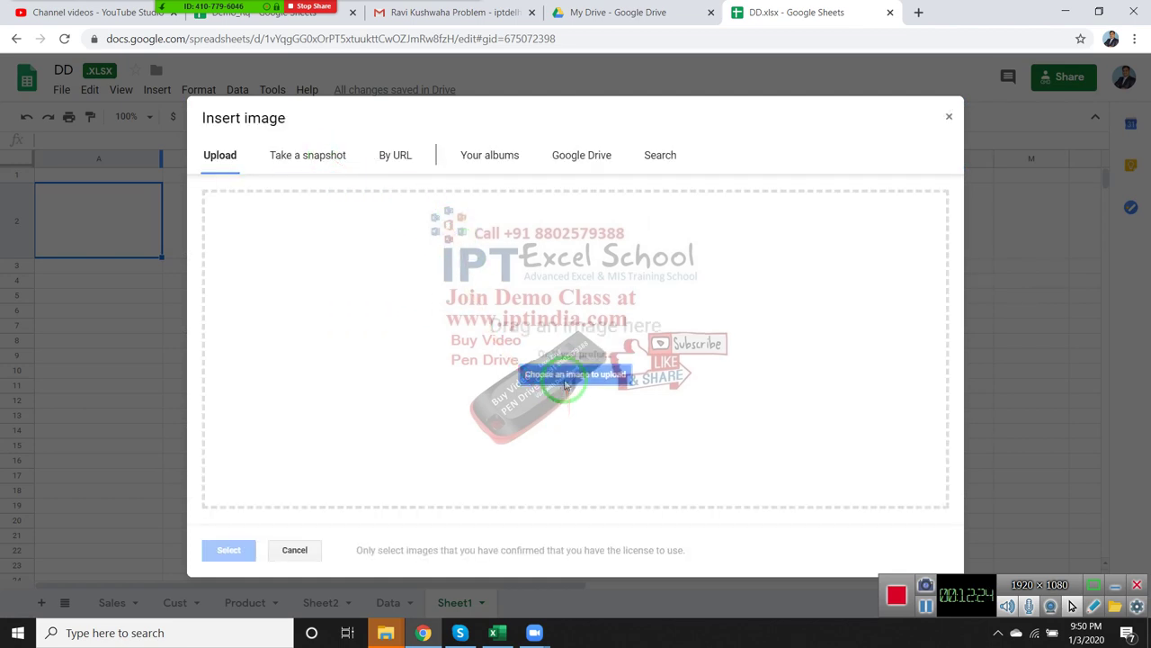
click(308, 166)
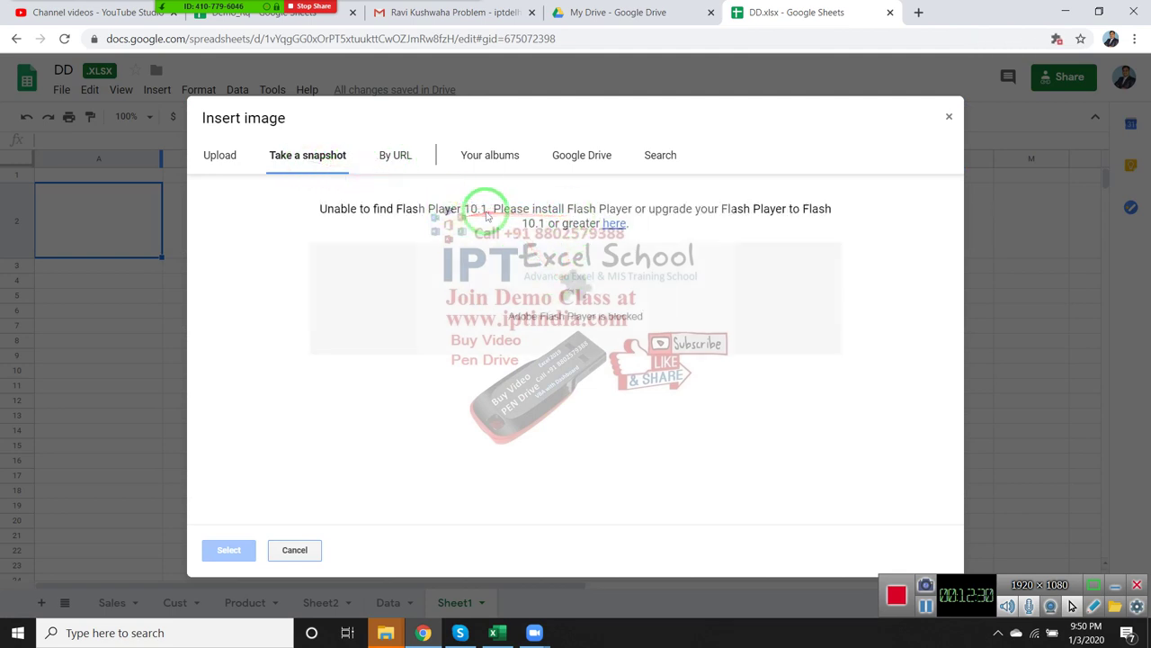
click(396, 158)
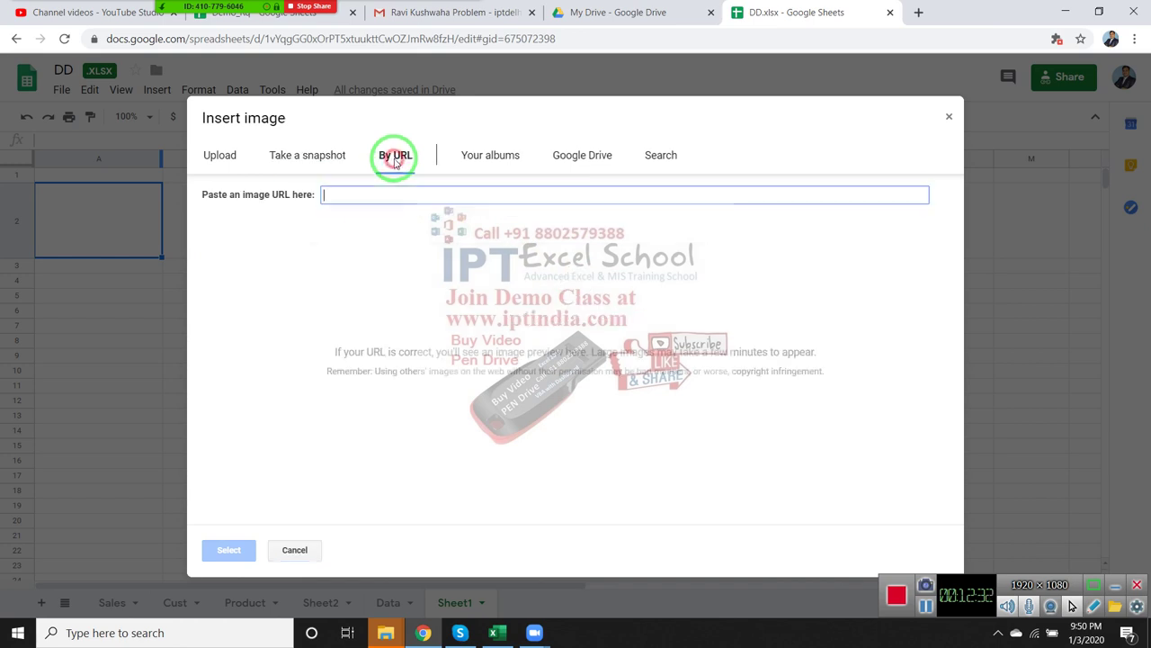
click(490, 162)
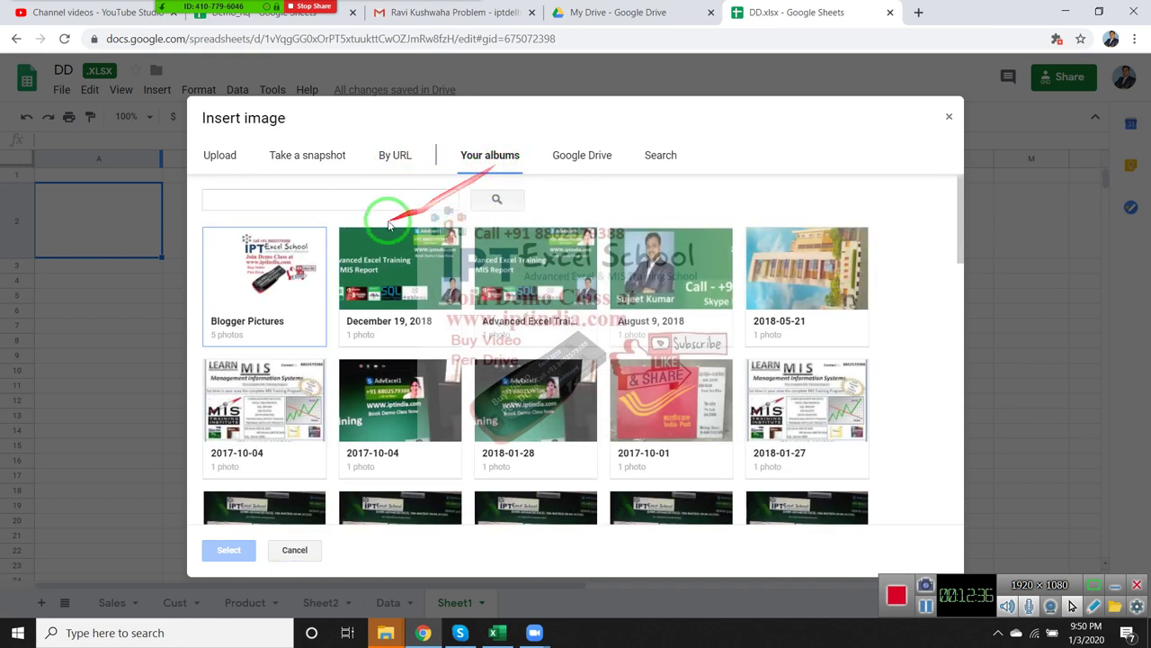
click(268, 260)
drag(257, 267, 254, 268)
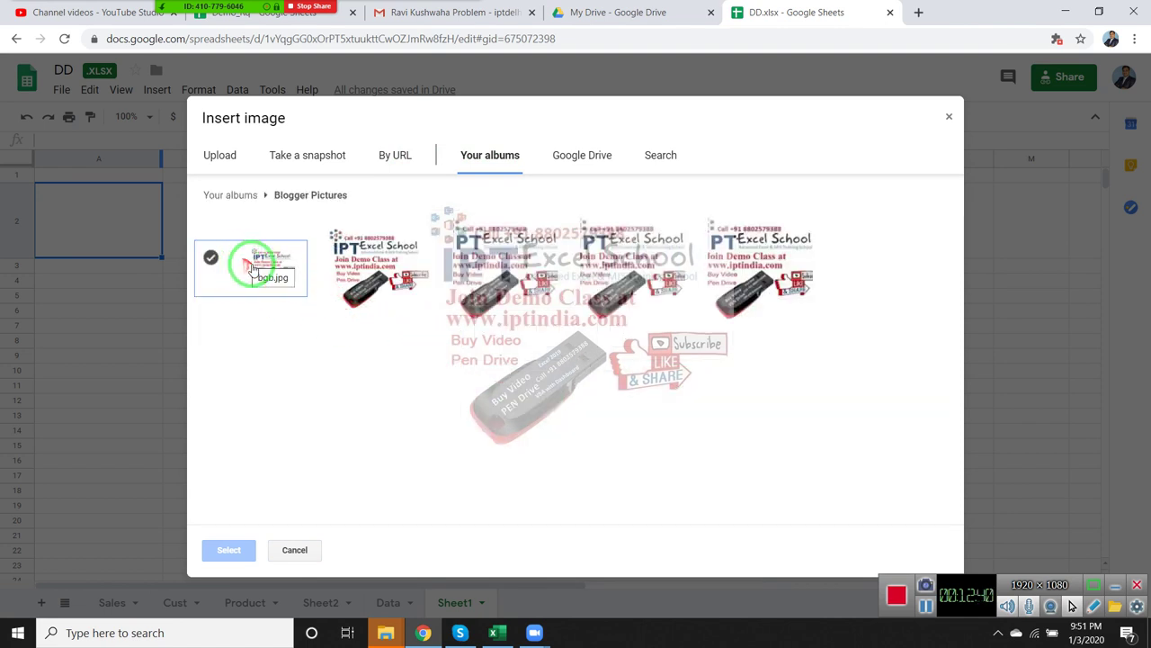
click(394, 260)
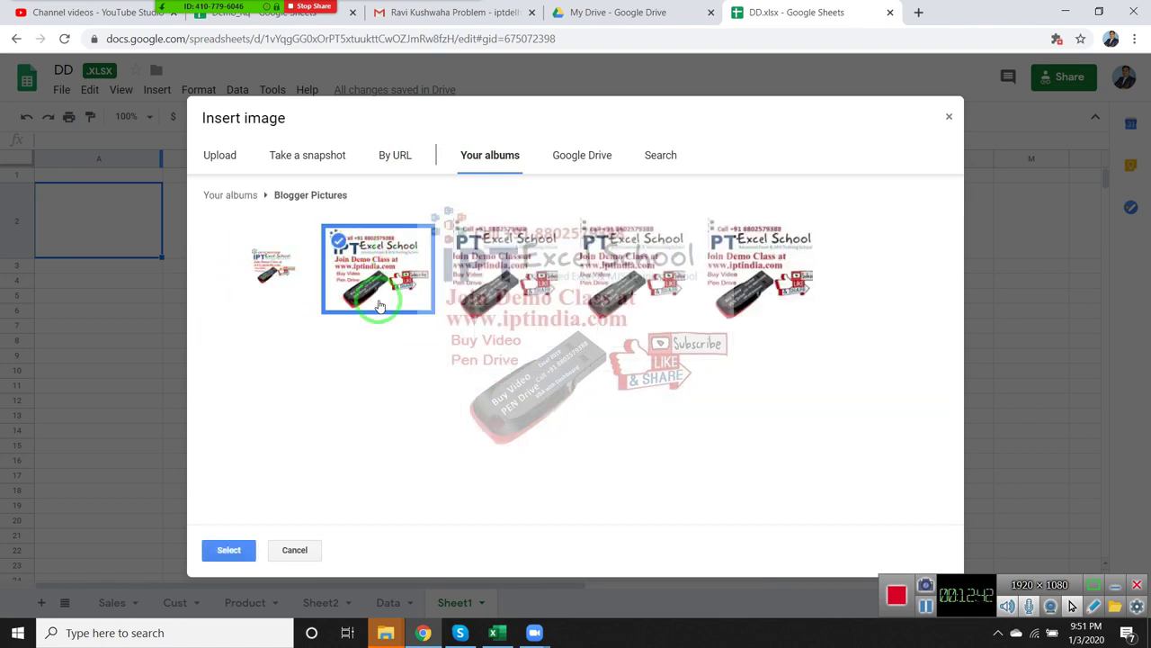
click(236, 550)
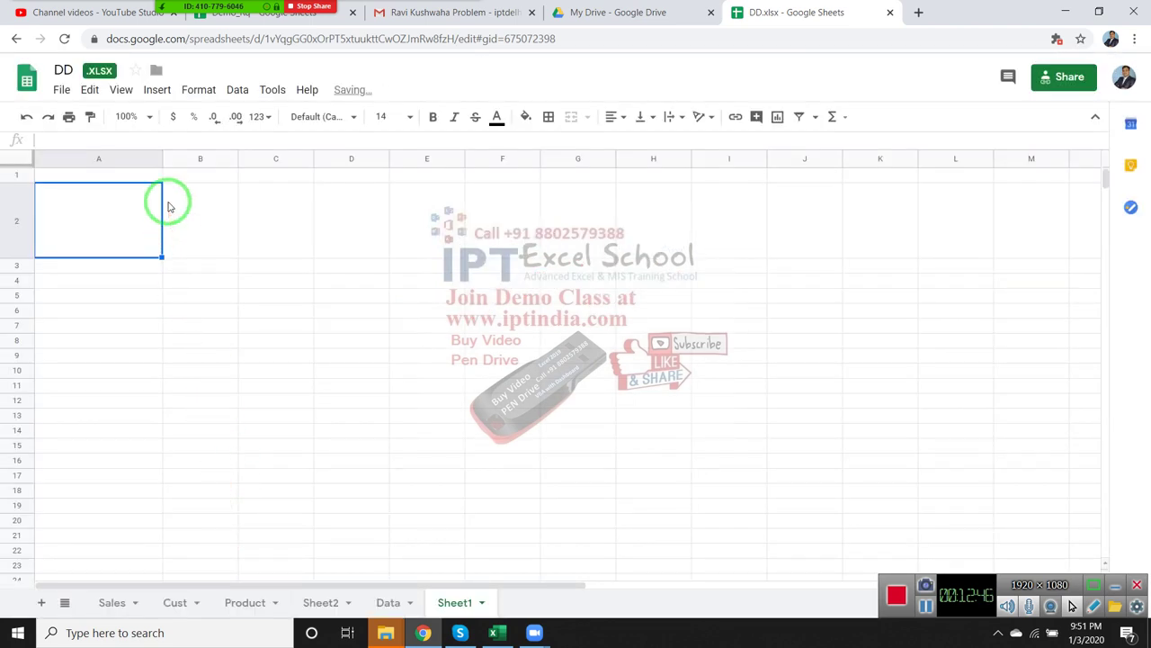
Insert the chosen logo into A2 and make row 2 taller so it grows.
click(180, 350)
click(103, 223)
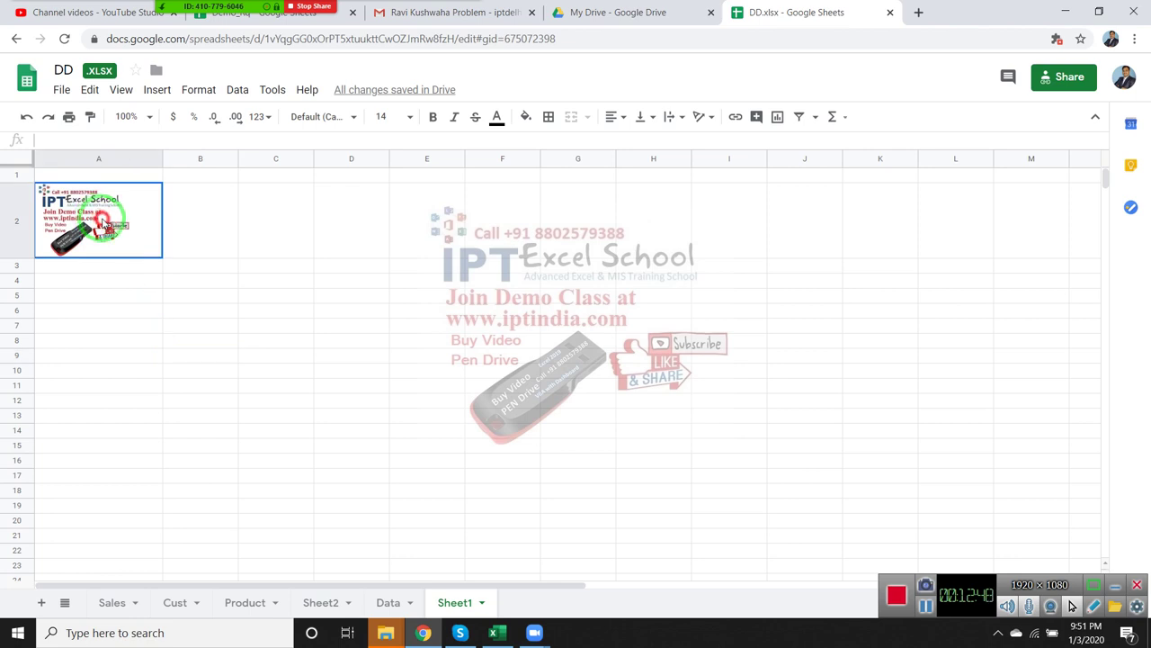
click(200, 276)
click(134, 225)
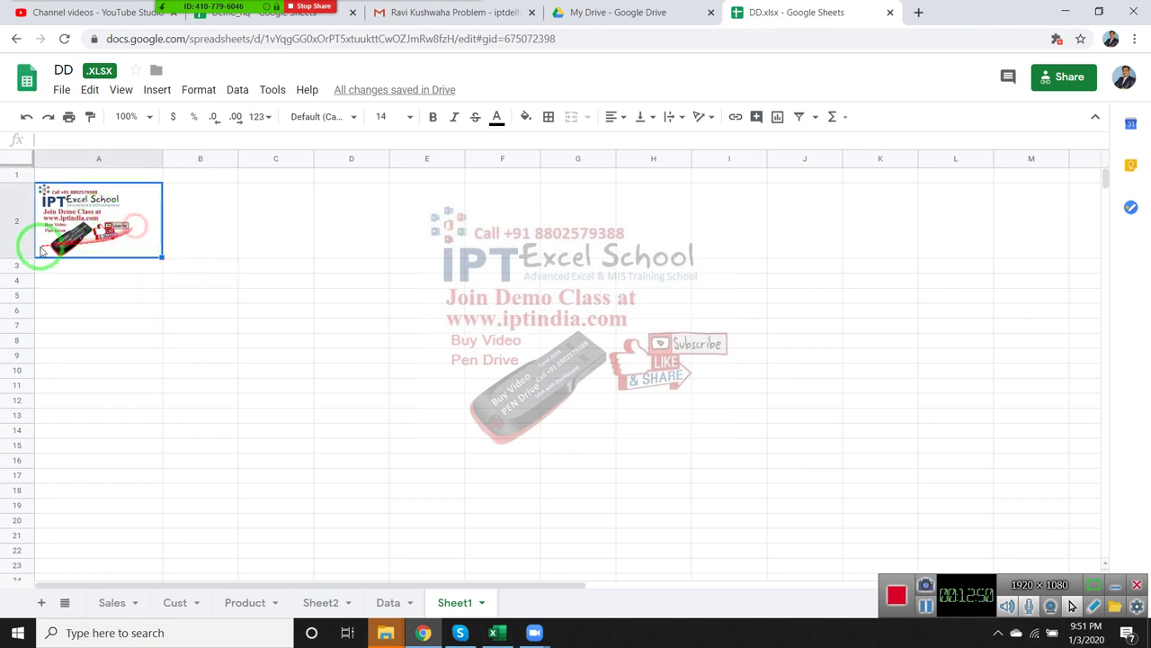
drag(29, 256, 36, 308)
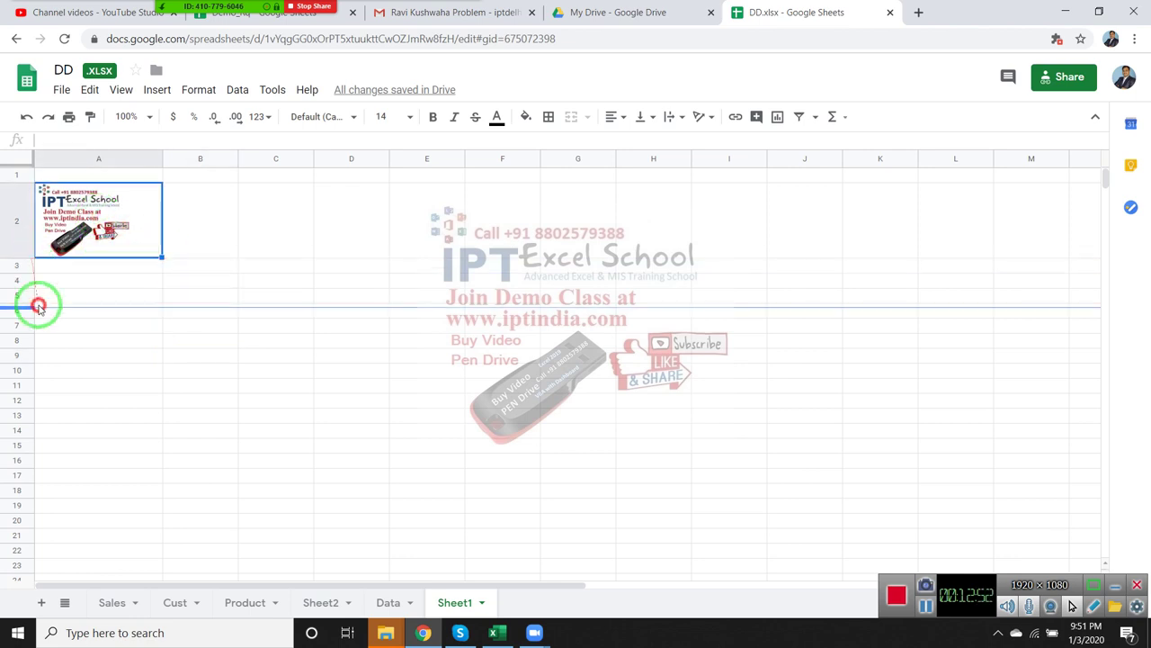
Delete the image from A2, then undo to restore it.
drag(99, 248, 270, 257)
drag(137, 259, 193, 257)
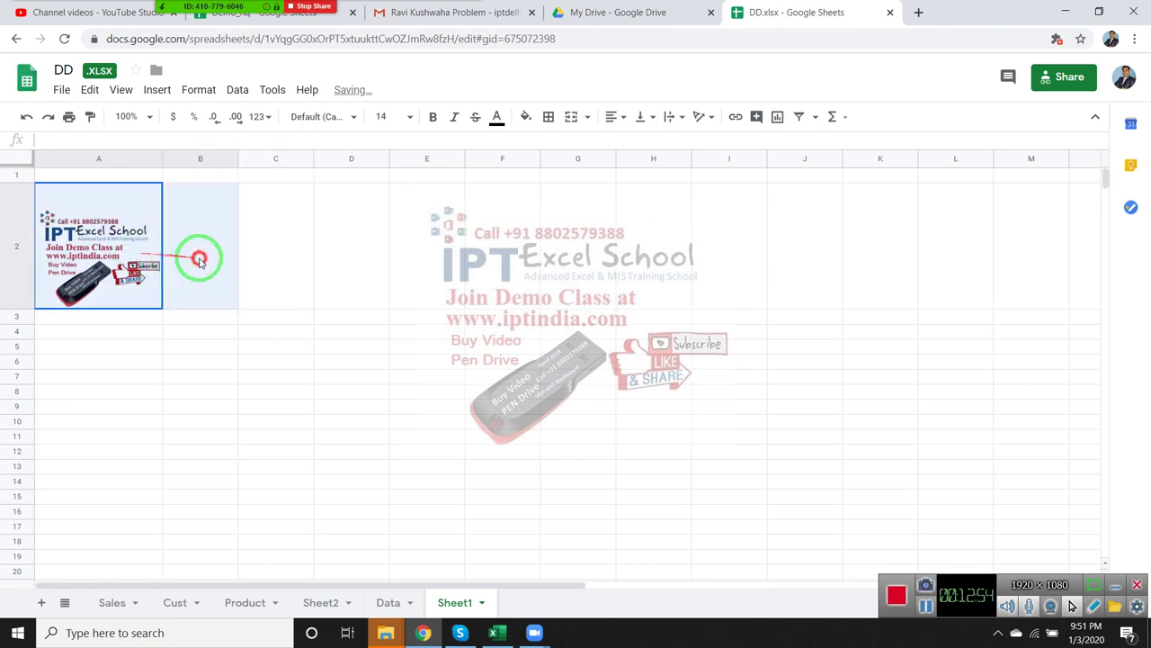
click(154, 357)
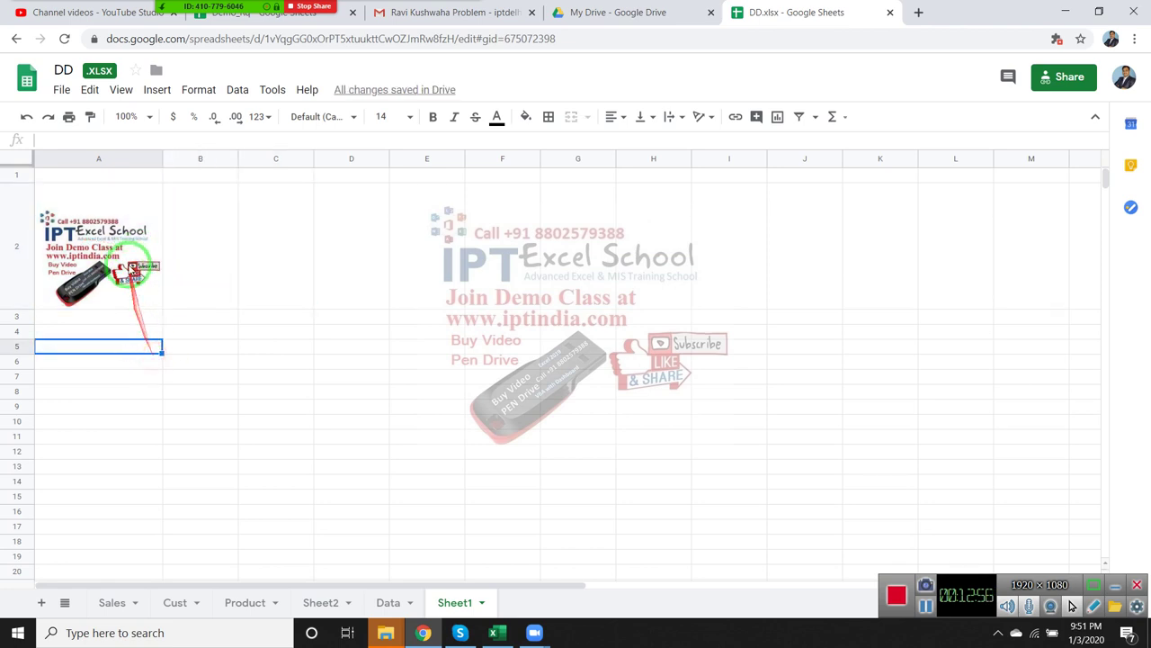
click(129, 268)
key(Delete)
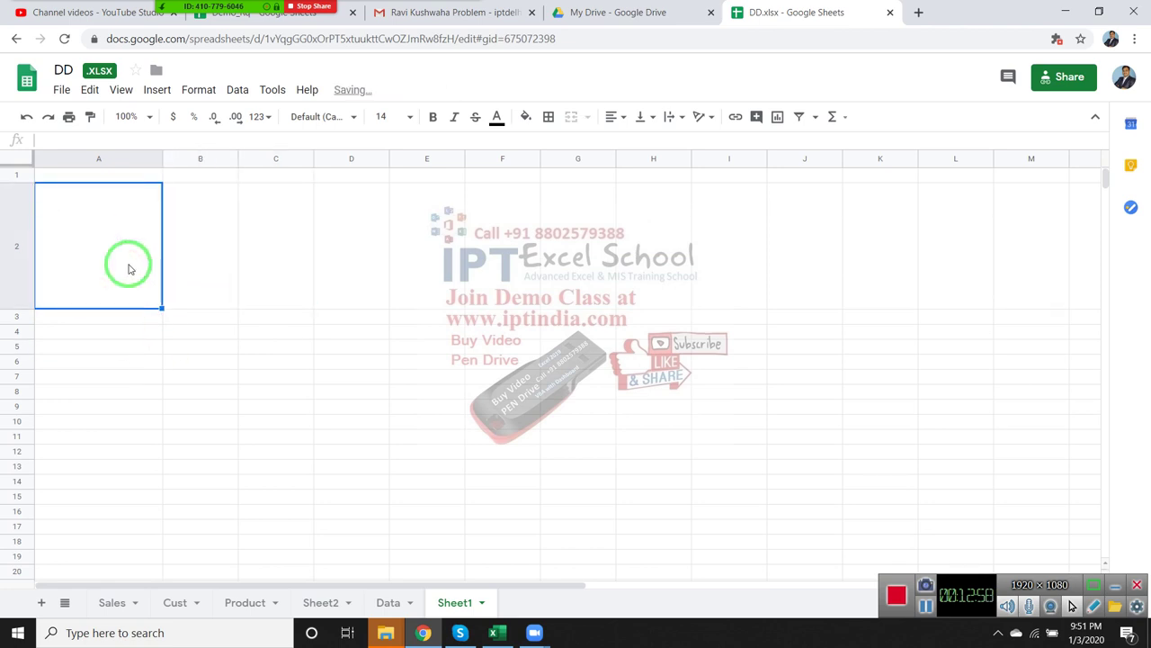
key(ctrl+z)
Enter =A2 in D2 and turn off Show formulas so D2 displays the logo.
click(185, 287)
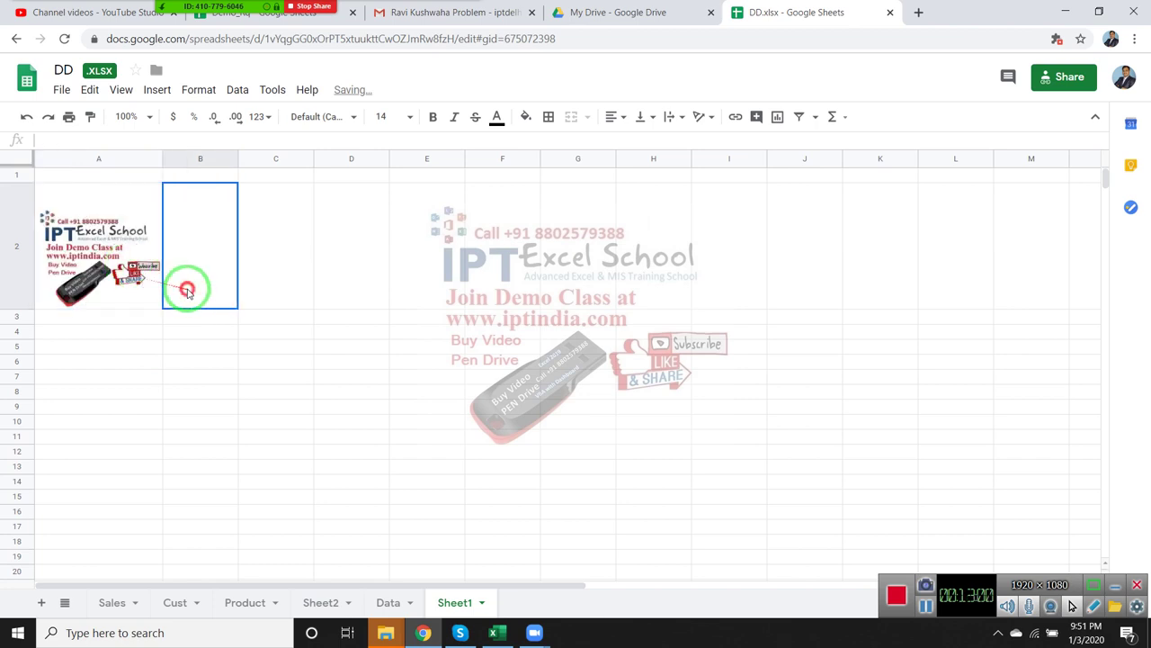
drag(206, 288, 327, 283)
text(=)
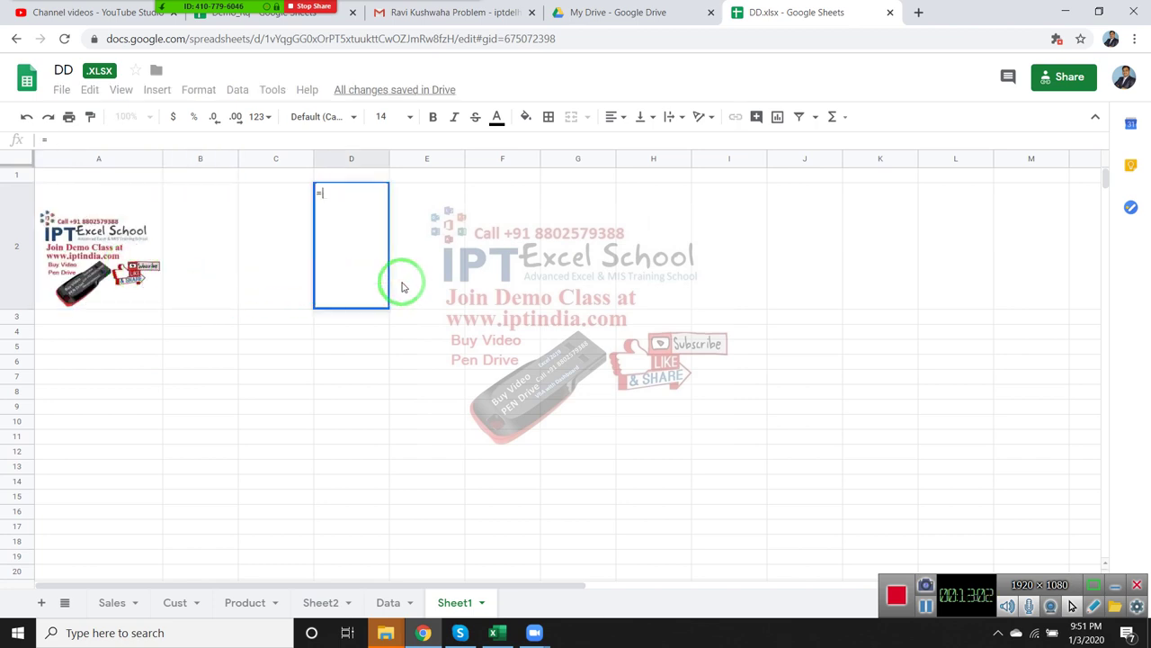
key(Left)
key(Left)
key(Left)
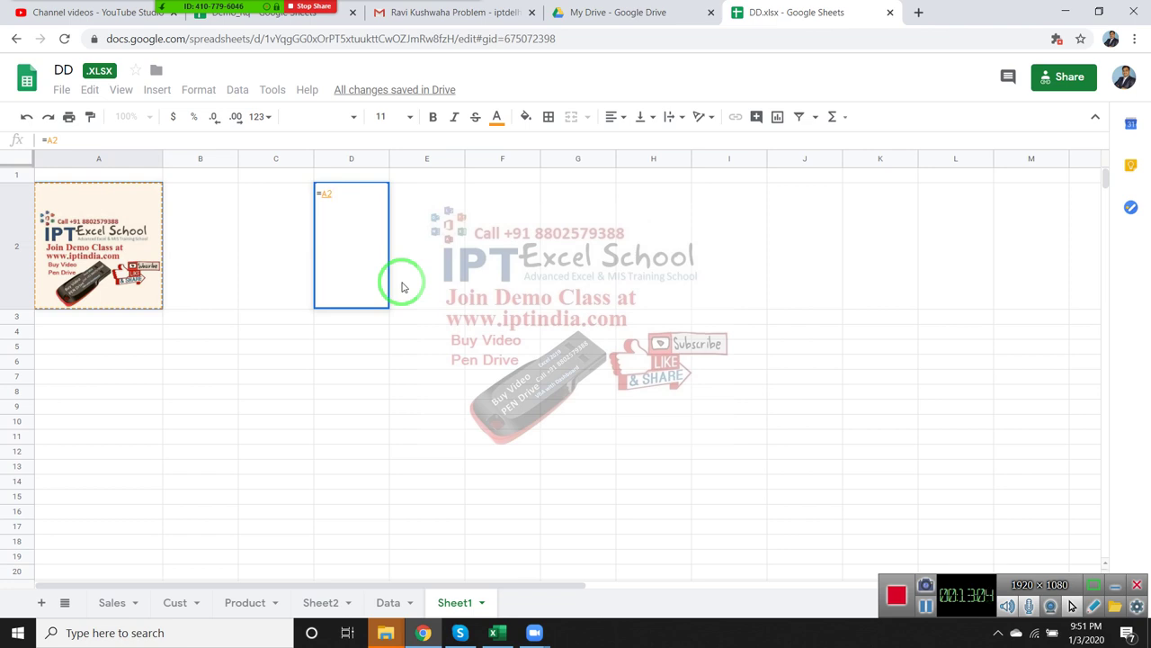
key(Return)
key(Up)
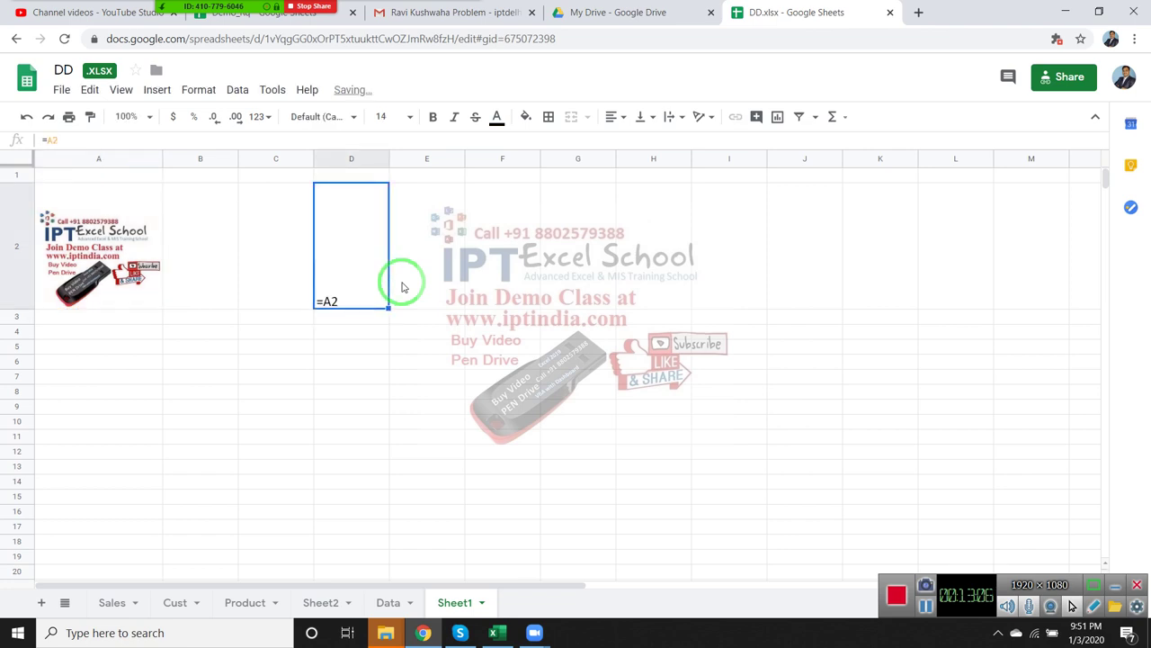
click(124, 96)
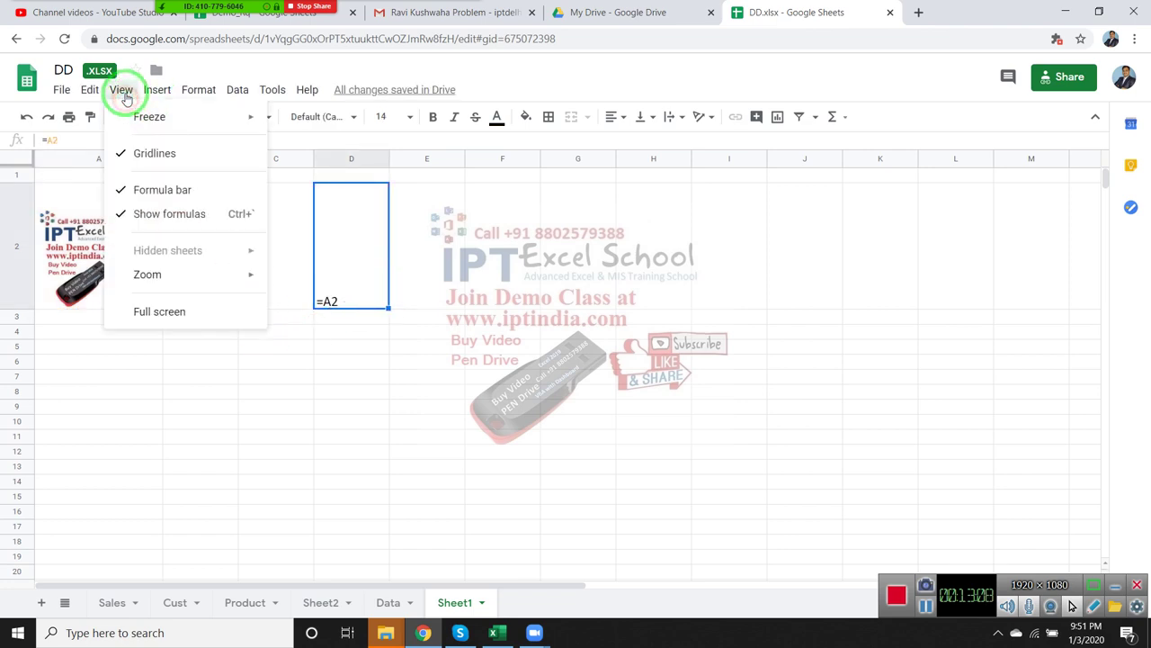
click(127, 219)
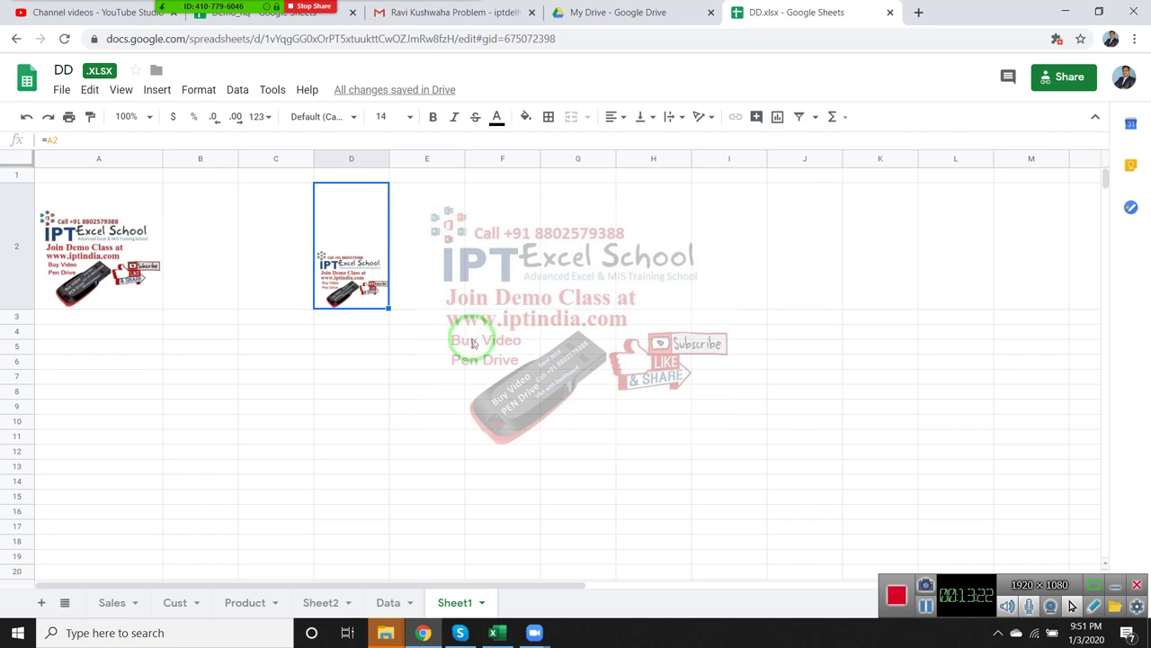
Select cell A2 and bring up the Insert > Image choices.
click(385, 329)
click(362, 267)
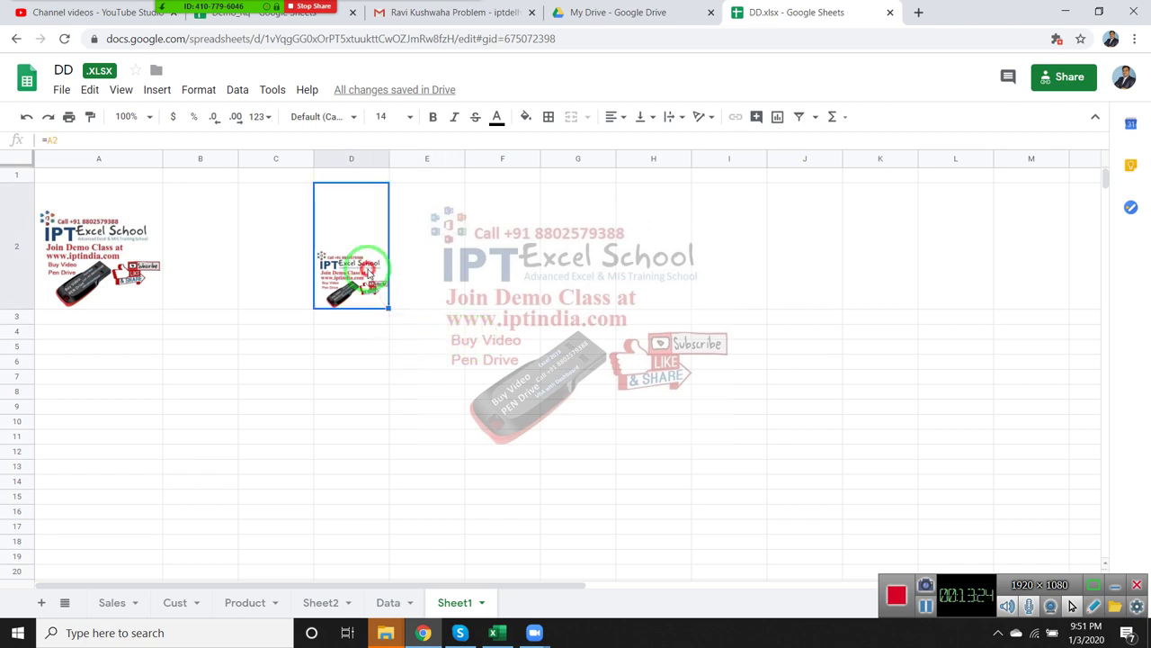
click(60, 235)
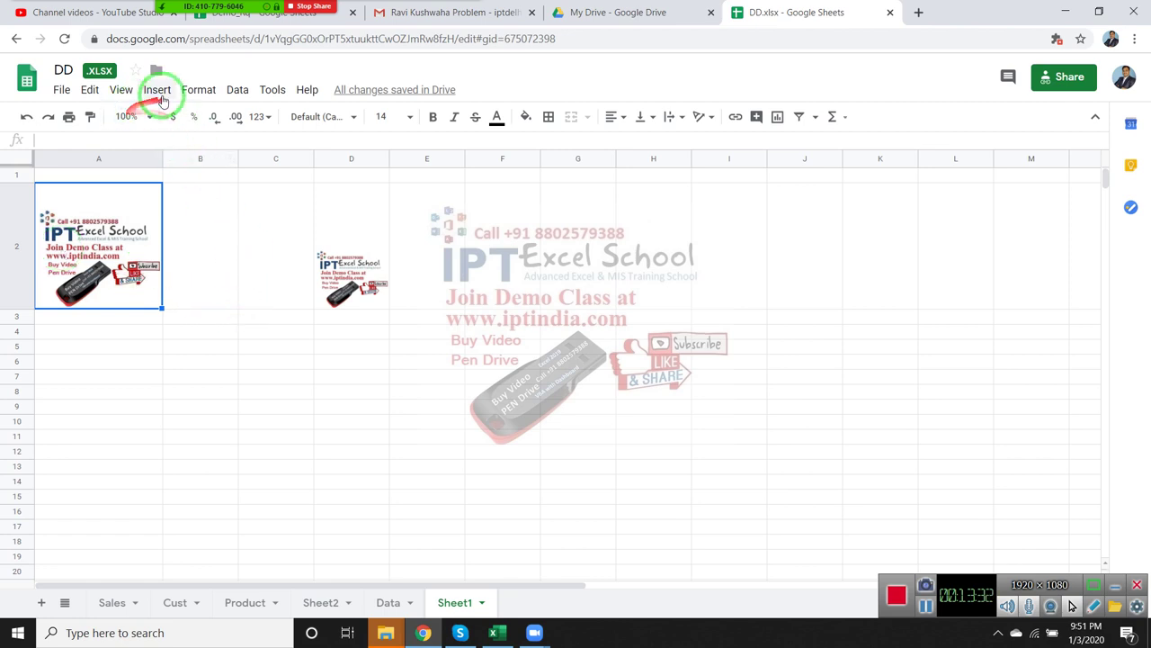
click(156, 90)
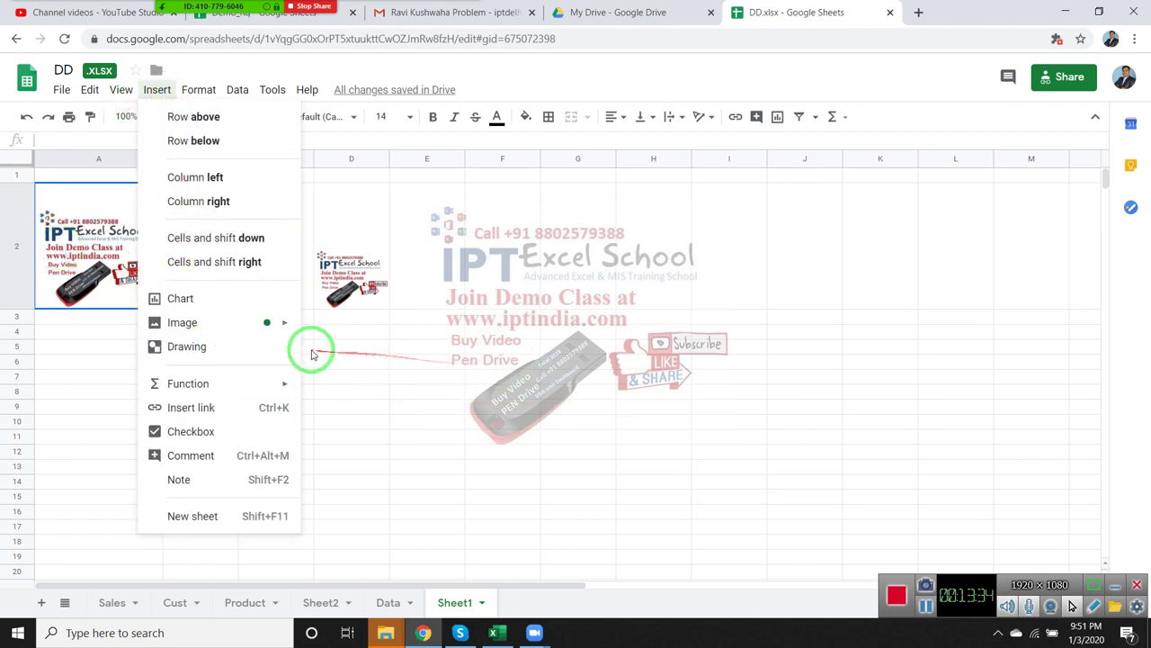
mouse_move(272, 331)
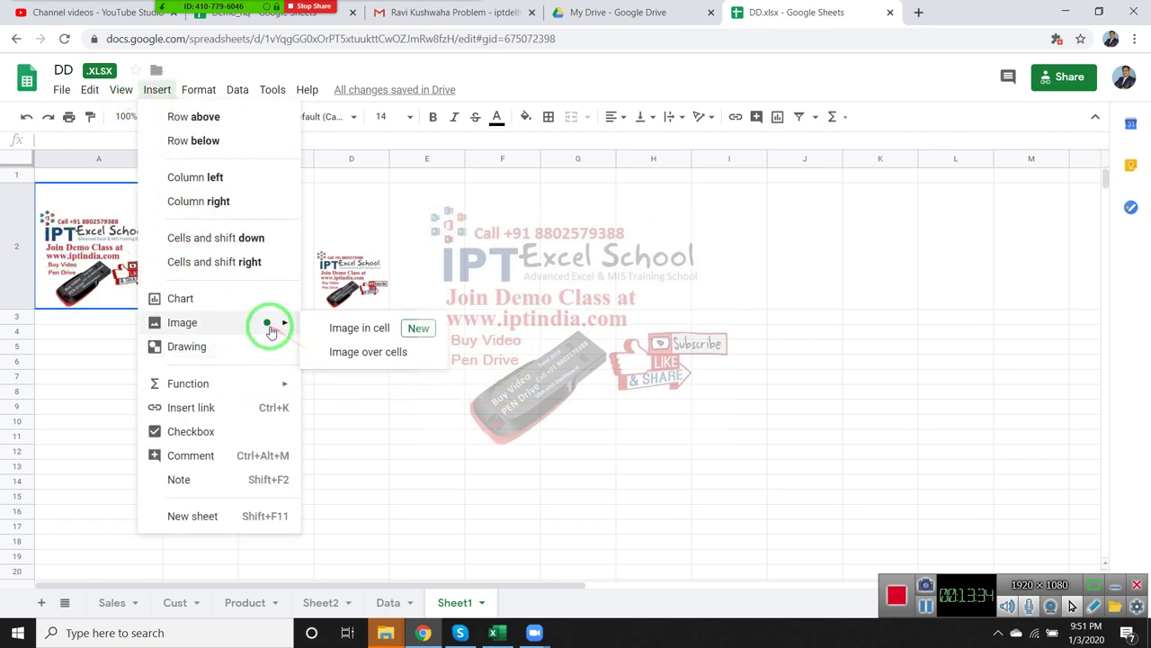
Insert the second Blogger Pictures photo as an image floating over the cells.
click(339, 356)
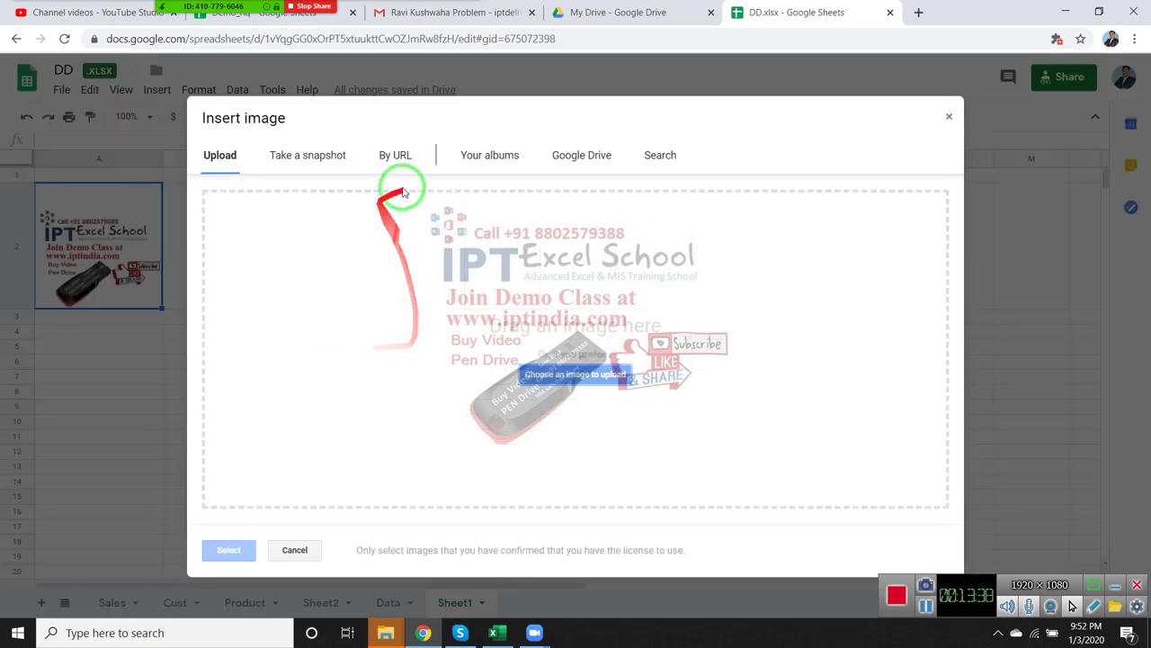
click(482, 168)
click(293, 272)
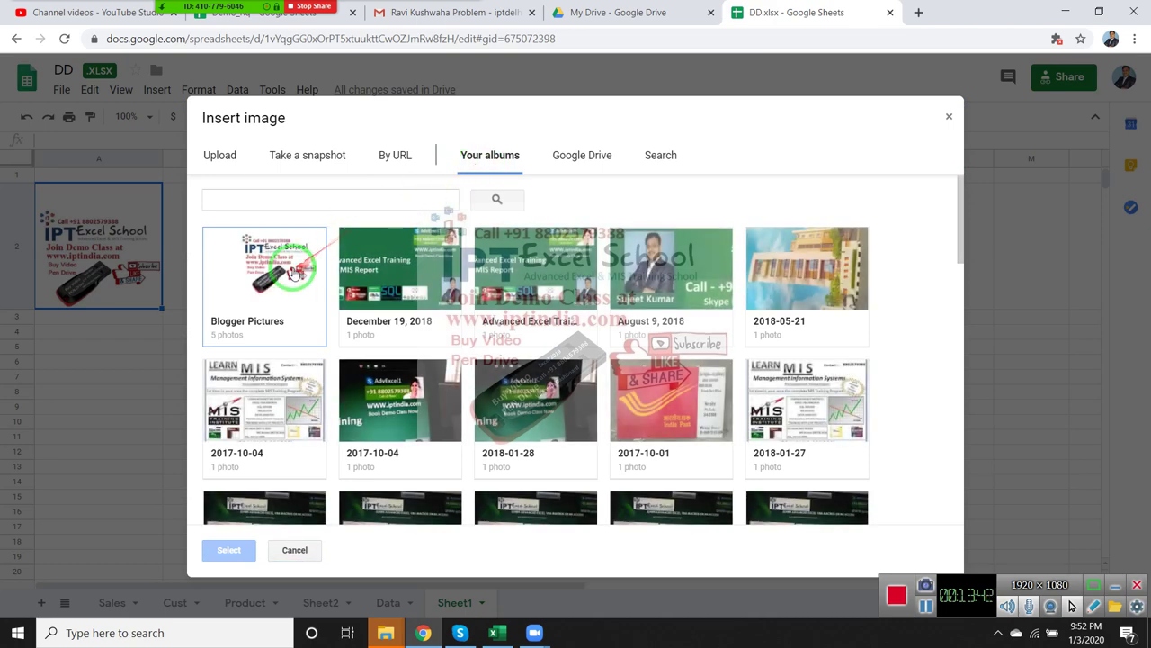
click(293, 271)
click(401, 258)
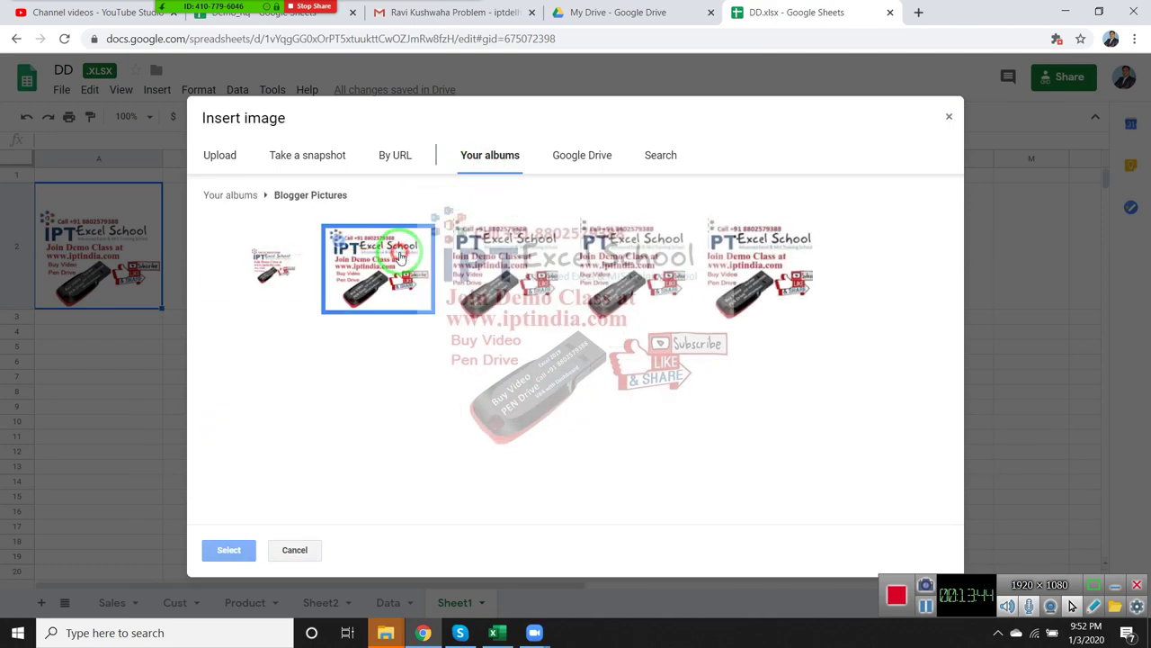
double_click(401, 258)
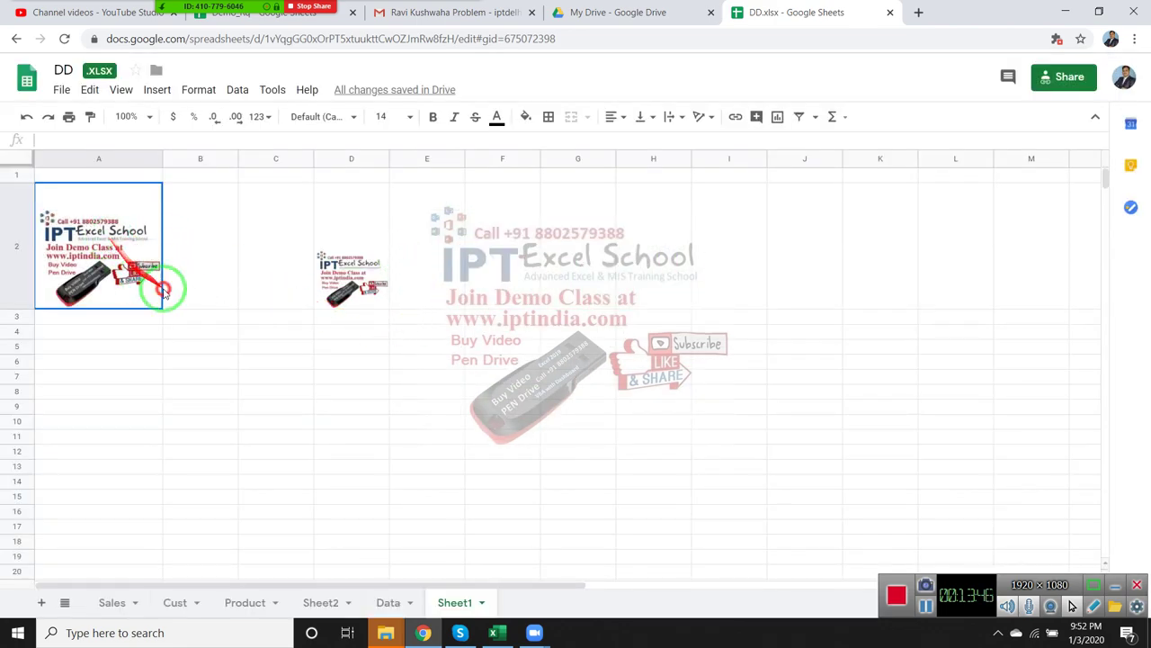
click(452, 436)
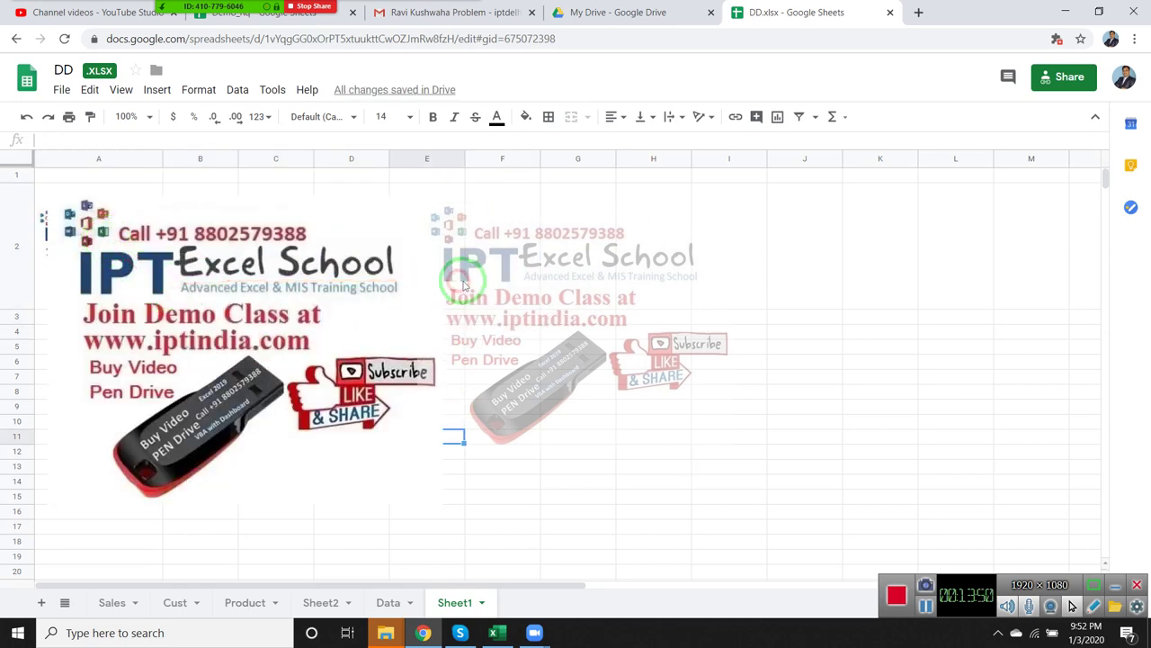
Enlarge the floating logo from its corner and position it over columns C–I.
click(294, 297)
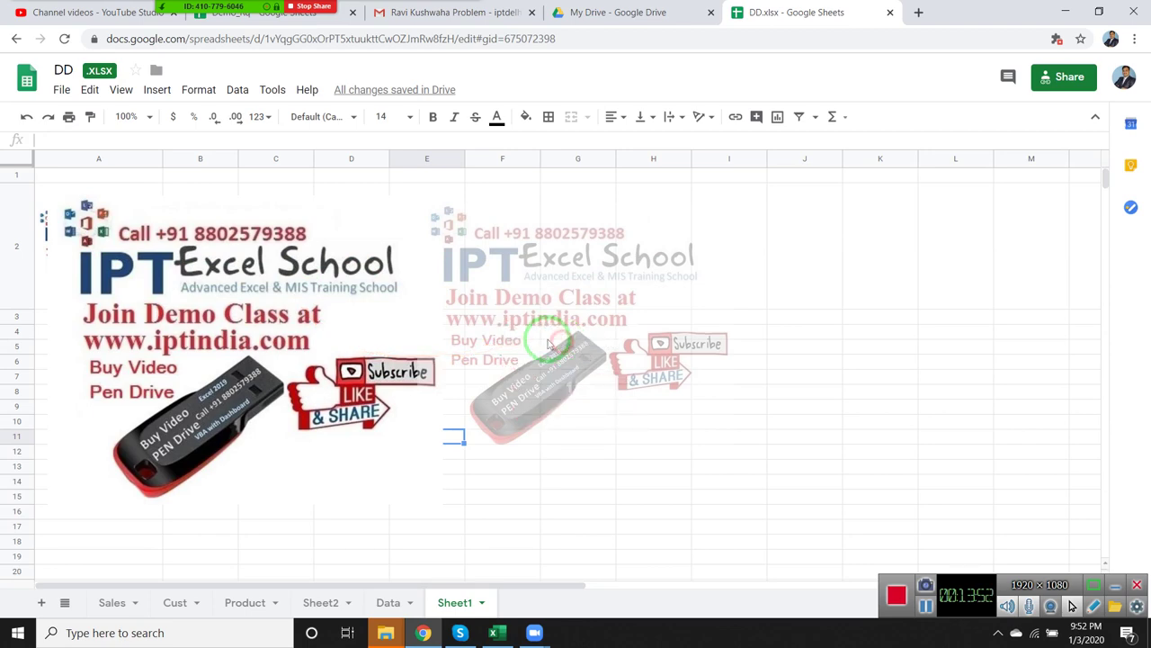
click(633, 426)
click(414, 457)
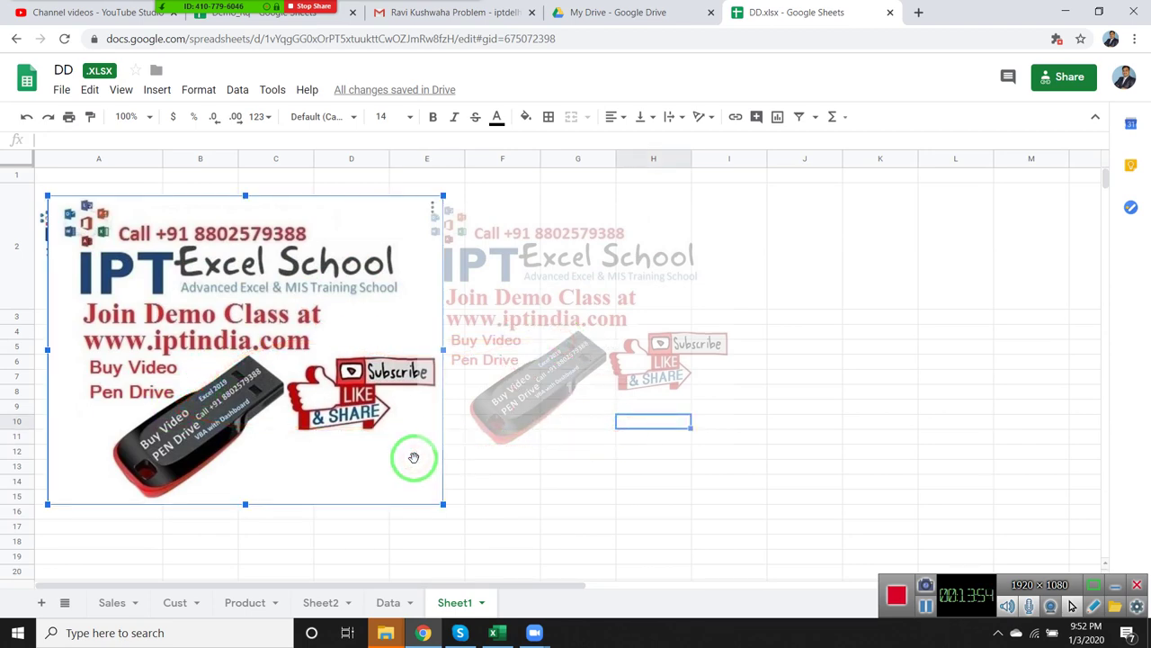
drag(398, 450, 789, 433)
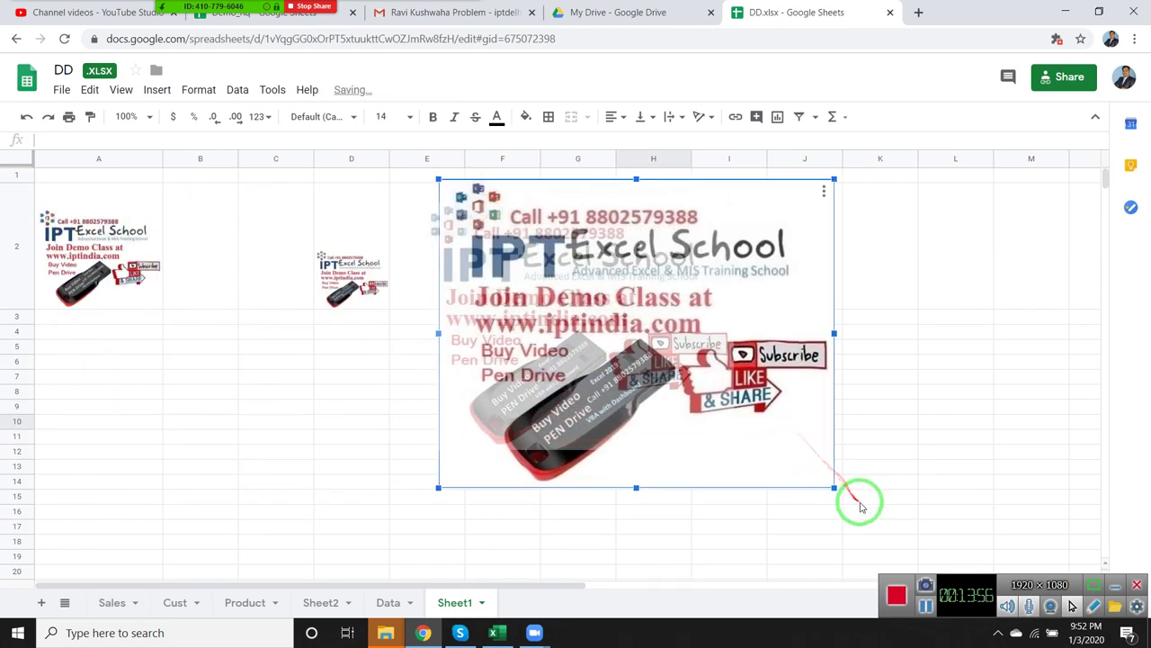
mouse_move(833, 490)
mouse_down()
mouse_move(840, 505)
mouse_move(673, 362)
mouse_move(835, 513)
mouse_up()
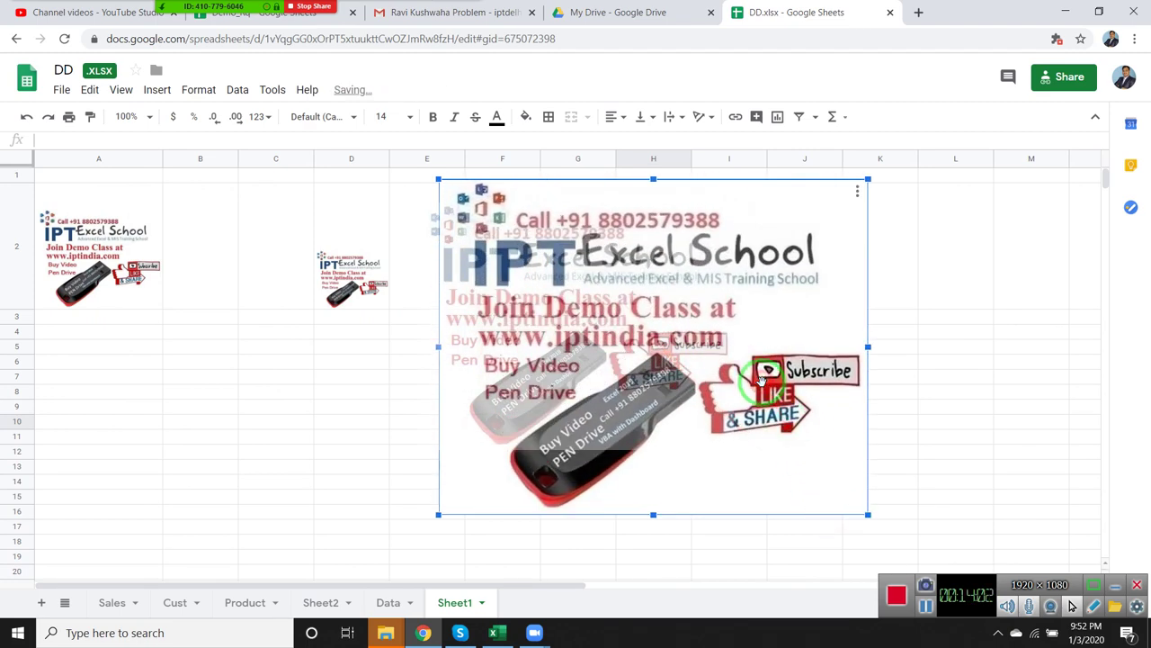
drag(762, 377, 563, 330)
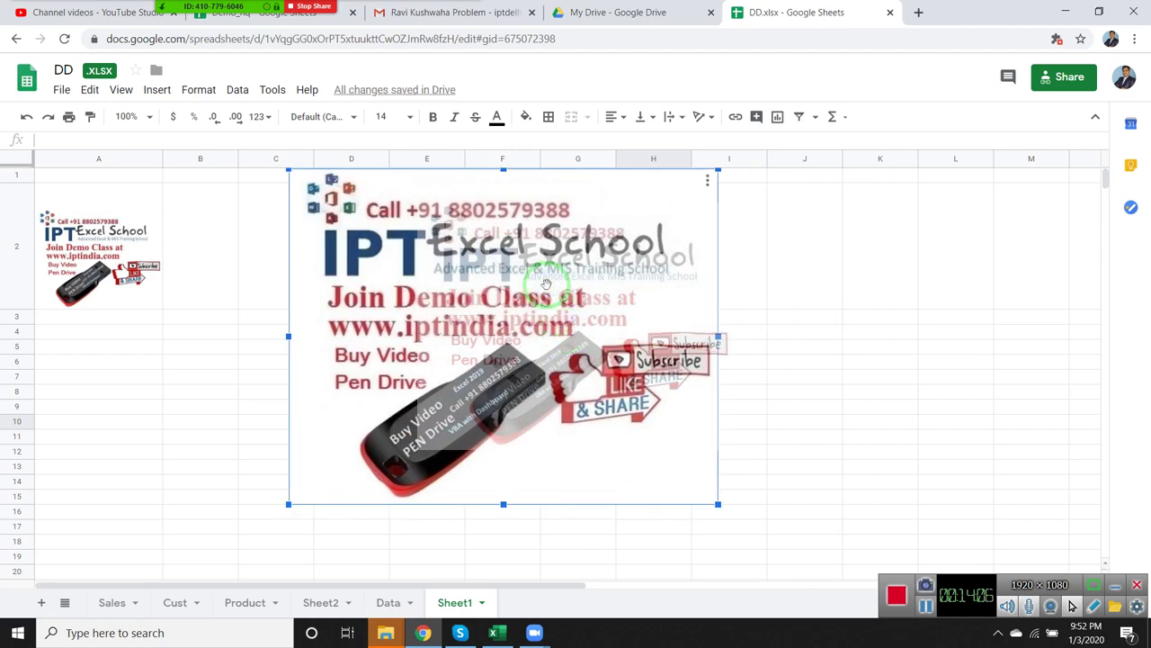
Look through the floating logo's options, Format and Insert menus without making changes.
click(861, 295)
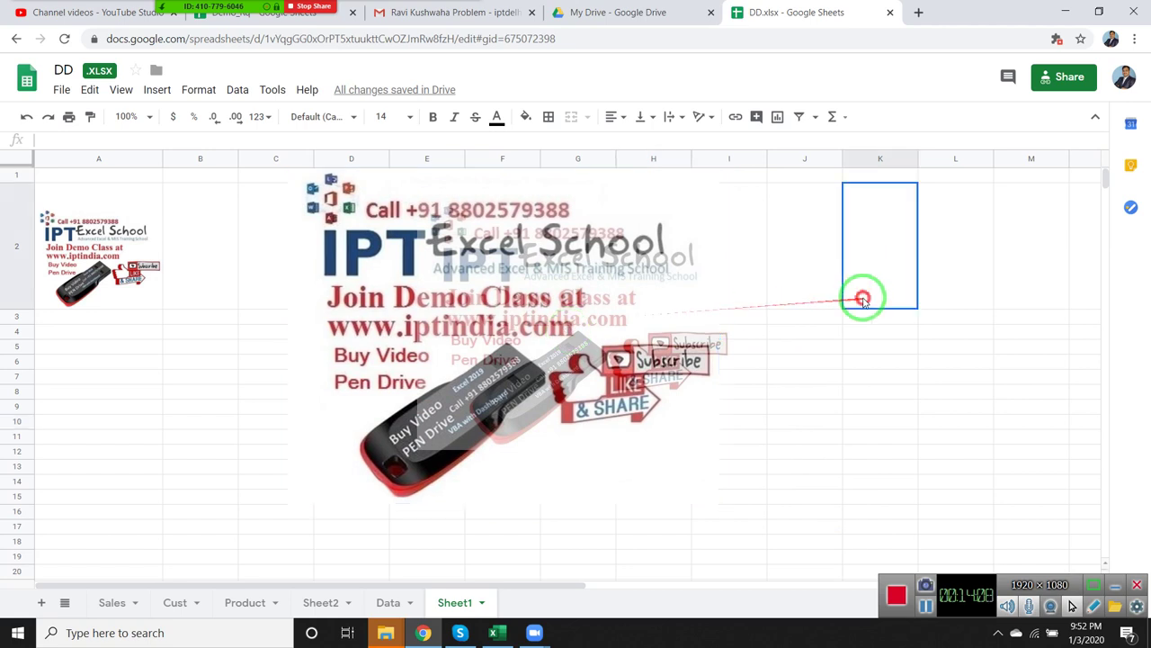
click(711, 184)
click(707, 183)
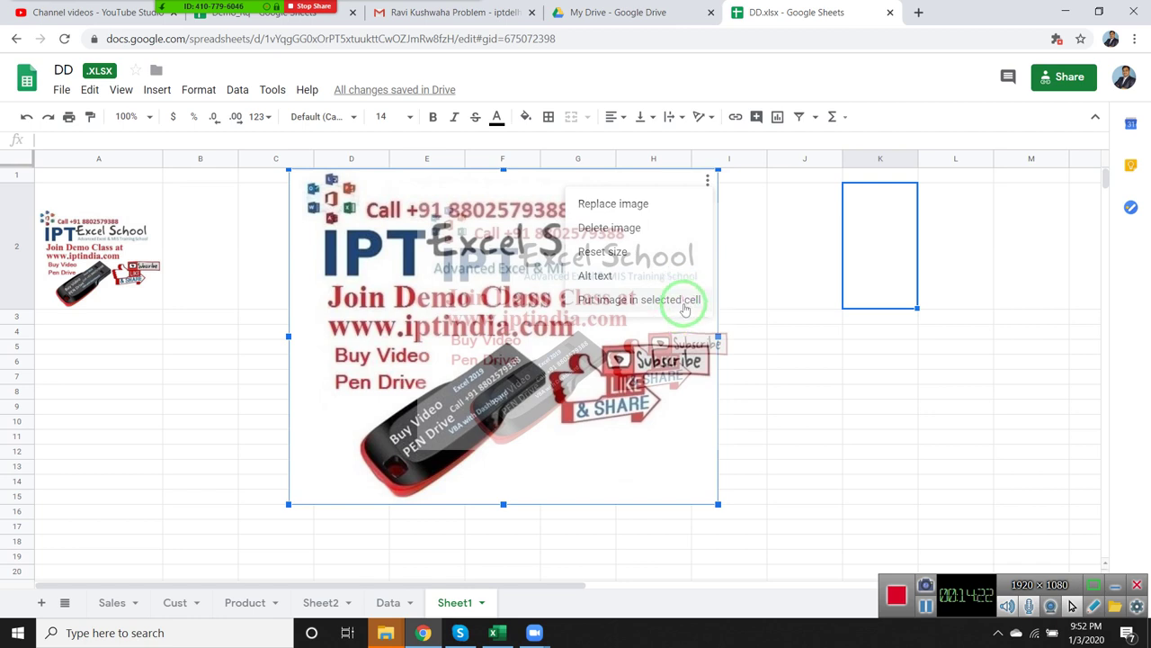
click(683, 299)
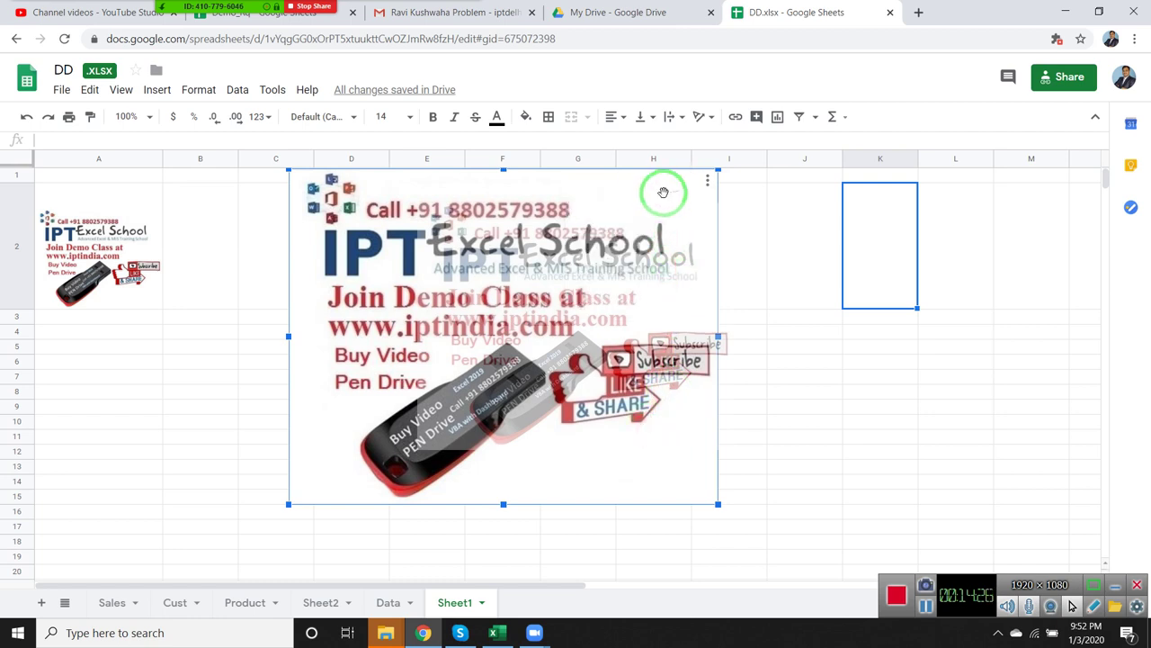
drag(662, 192, 594, 187)
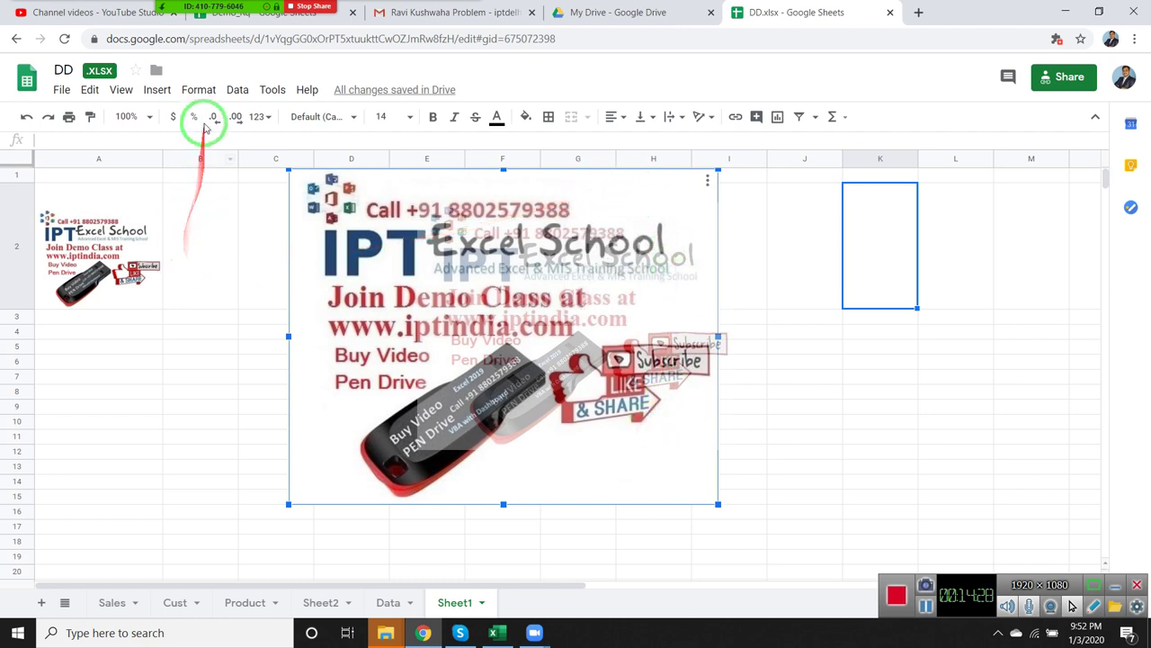
click(191, 91)
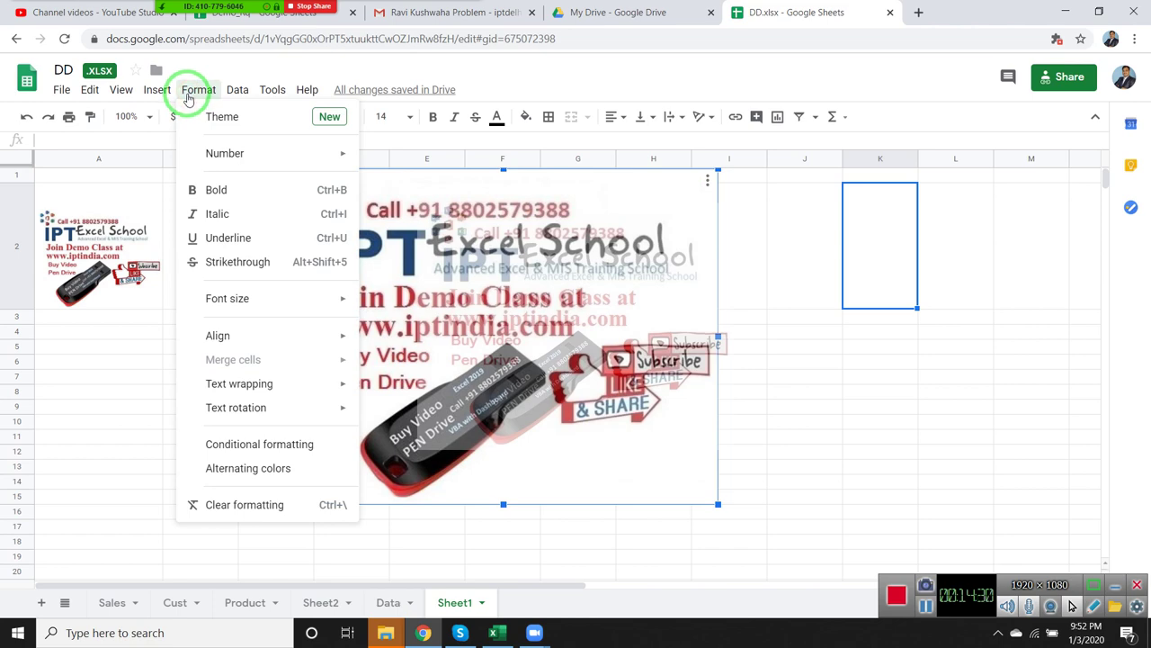
click(230, 160)
click(157, 90)
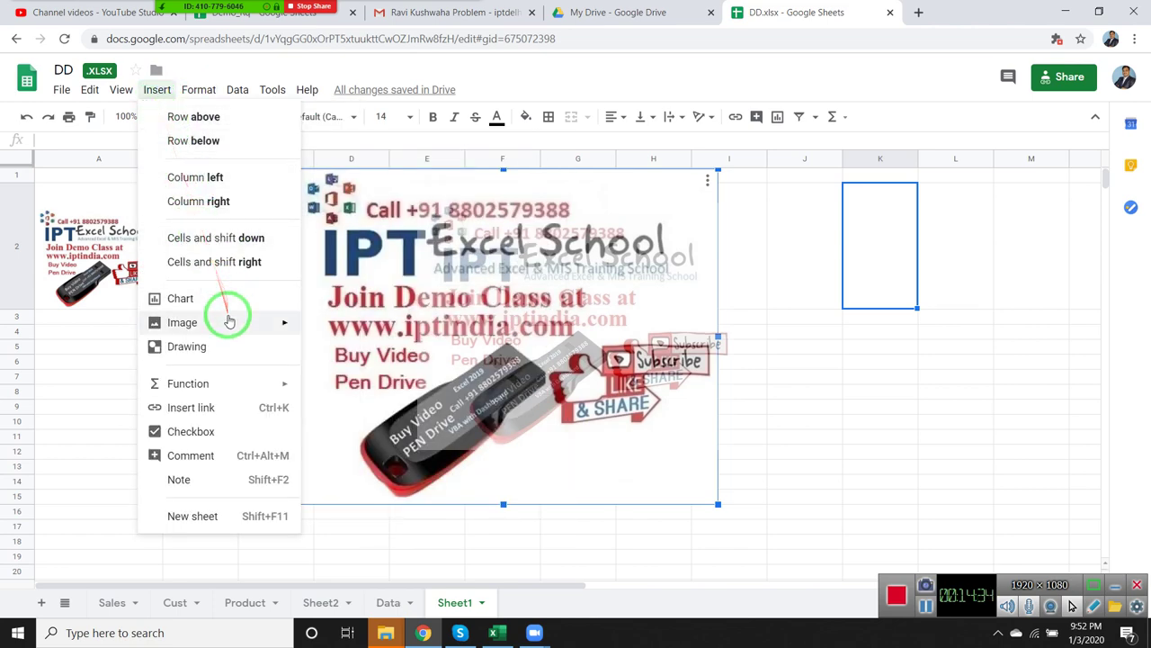
click(673, 282)
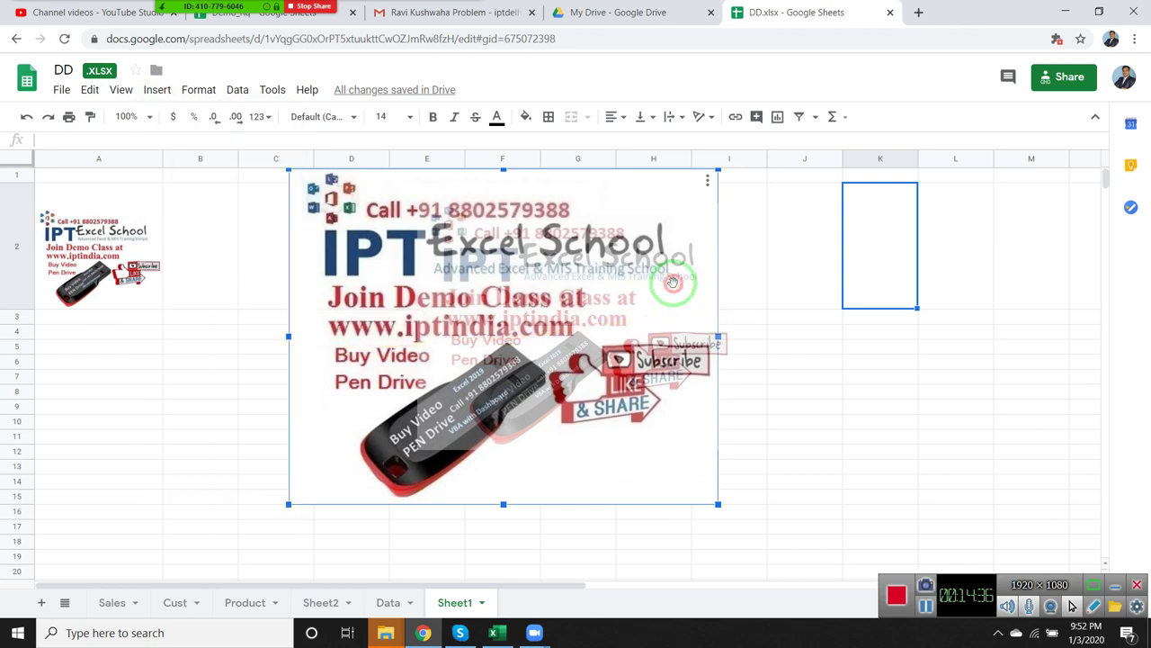
click(856, 404)
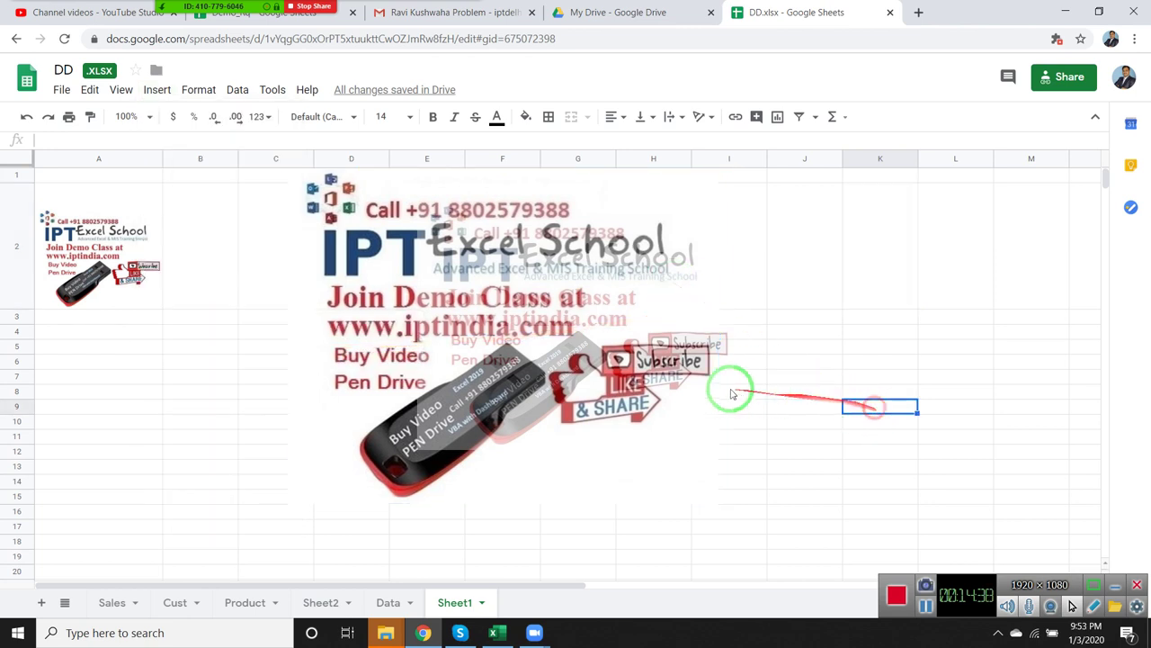
Move the floating logo over columns E–I and show the Image in cell / over cells choices.
drag(679, 378, 676, 378)
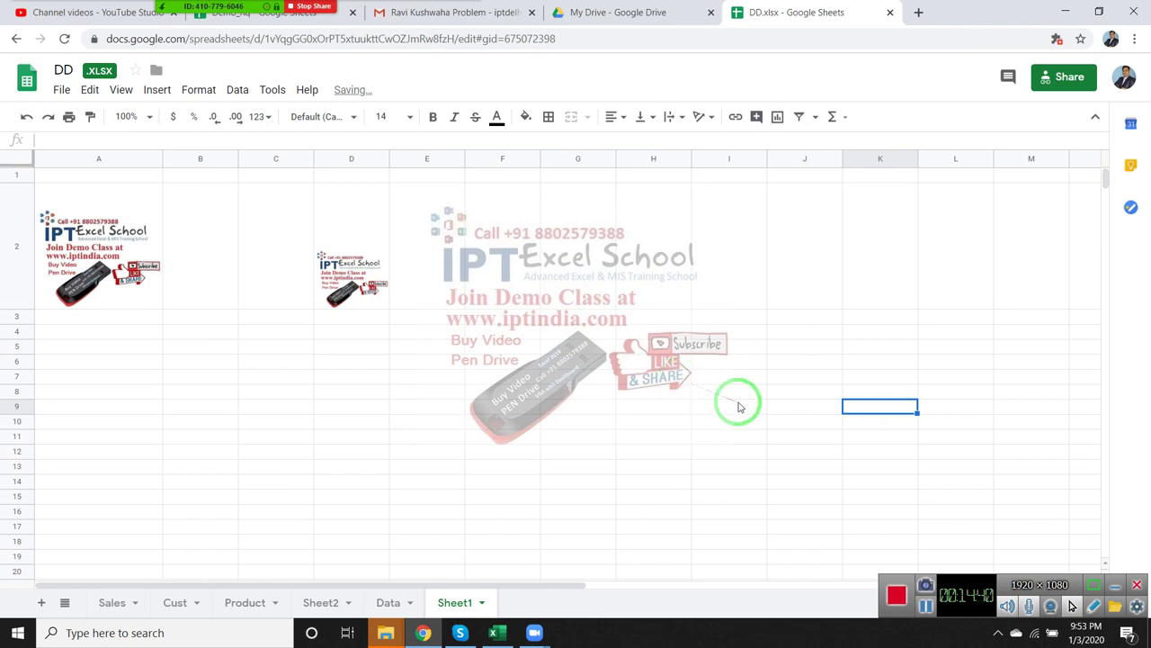
click(151, 90)
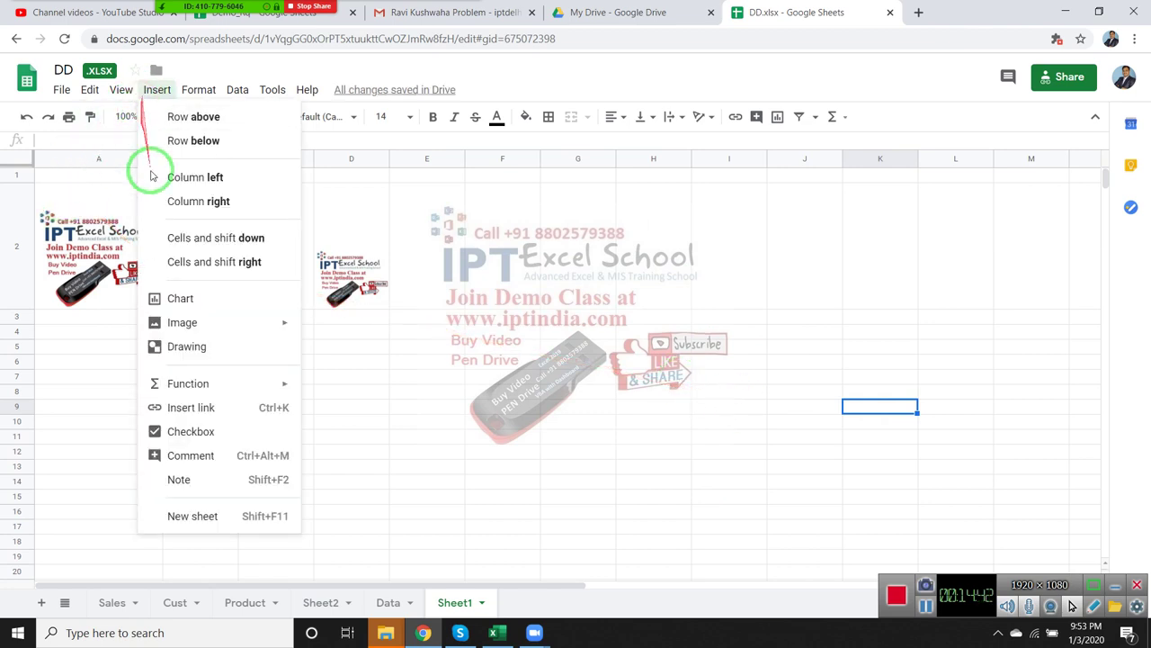
mouse_move(184, 329)
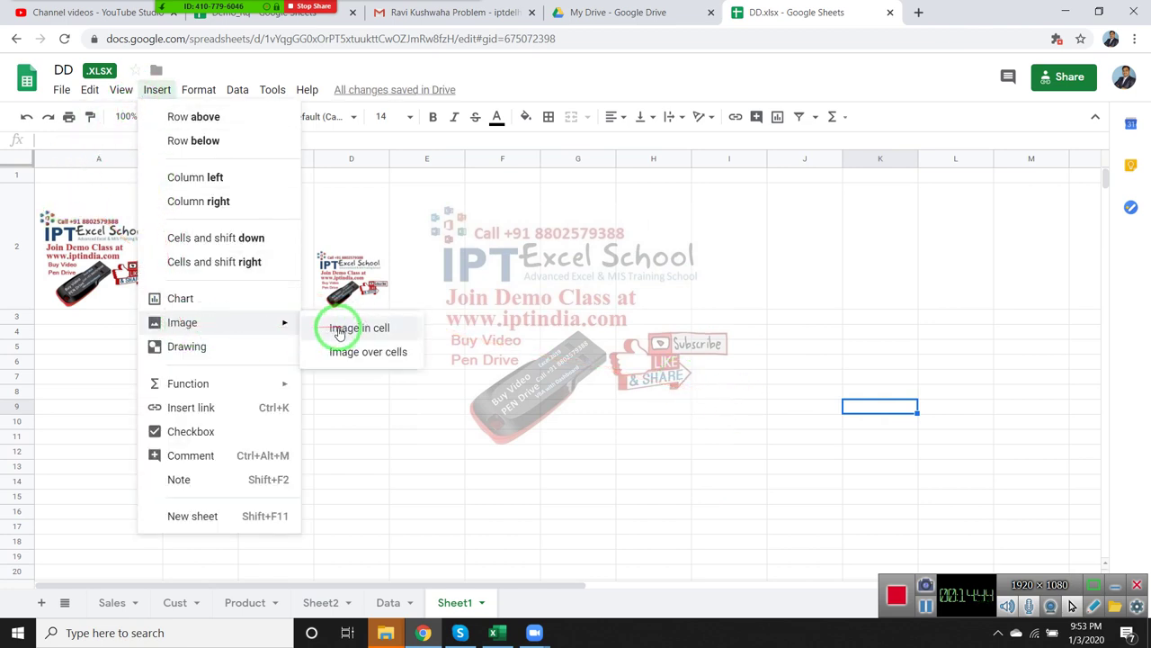
click(227, 346)
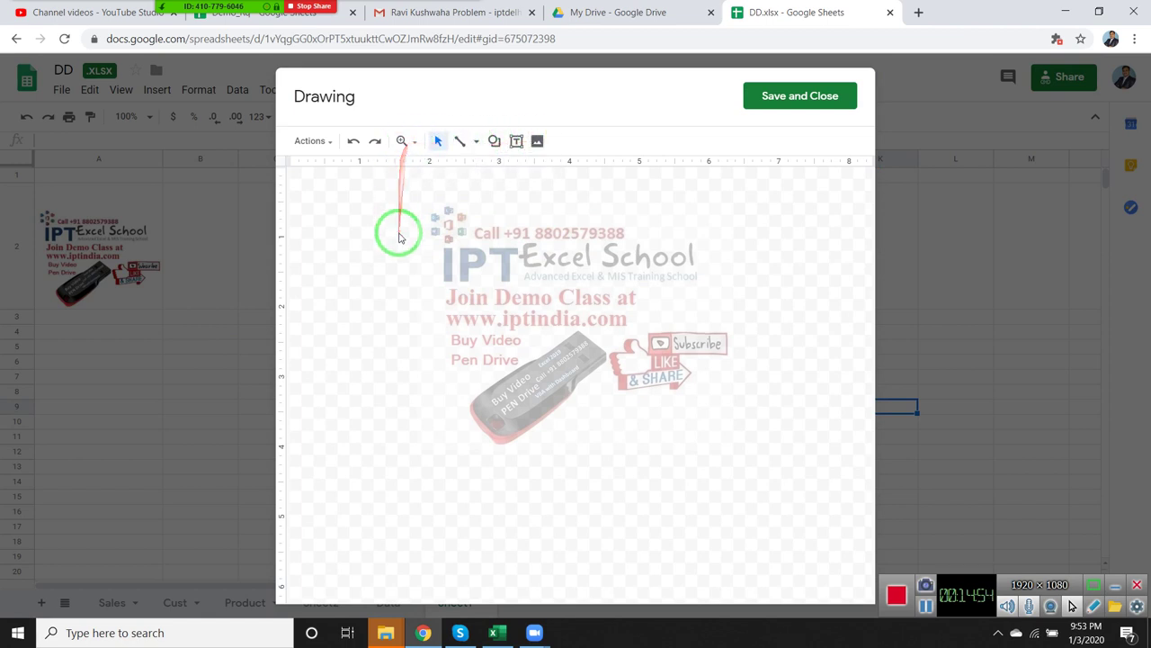
drag(424, 209, 493, 247)
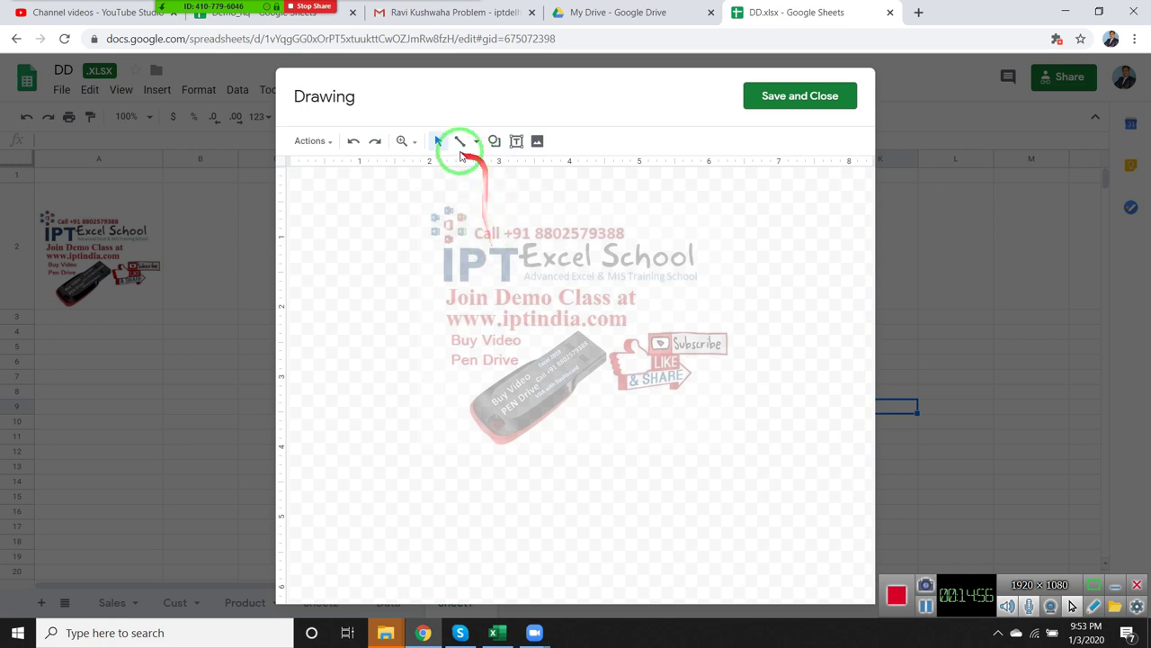
click(404, 142)
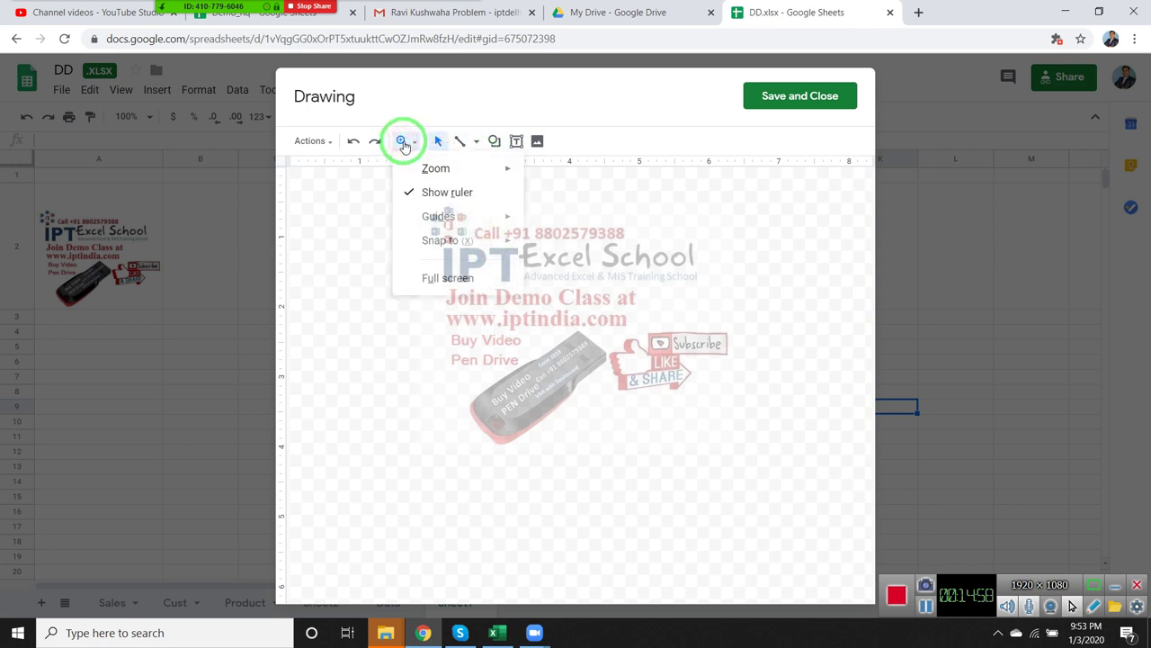
click(381, 192)
click(458, 144)
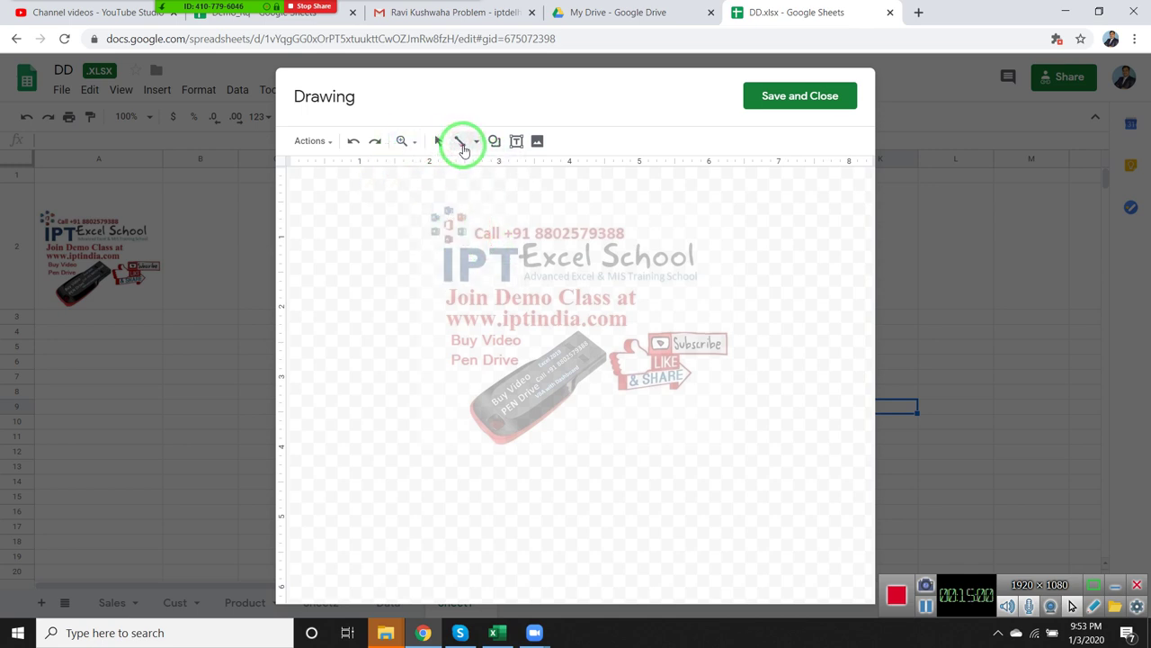
click(474, 141)
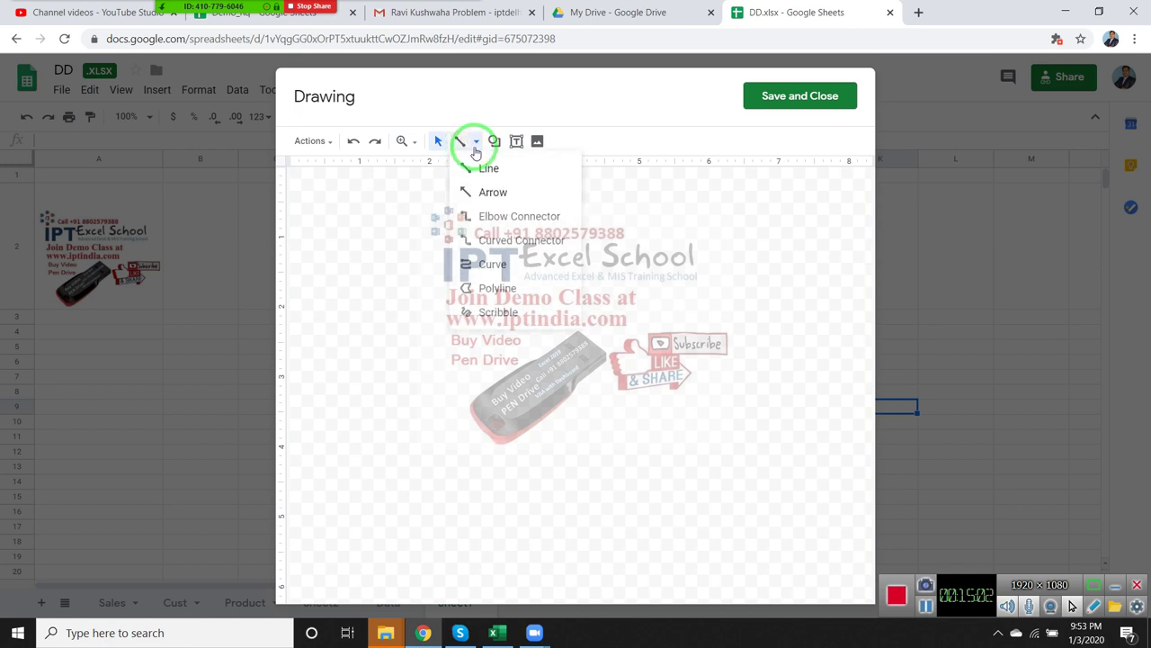
click(490, 315)
mouse_move(425, 302)
mouse_down()
mouse_move(438, 280)
mouse_move(504, 316)
mouse_up()
mouse_move(509, 409)
mouse_down()
mouse_move(536, 431)
mouse_move(301, 447)
mouse_up()
mouse_move(313, 441)
mouse_down()
mouse_move(359, 436)
mouse_move(355, 393)
mouse_move(378, 440)
mouse_up()
mouse_move(376, 400)
mouse_down()
mouse_move(402, 419)
mouse_move(561, 390)
mouse_up()
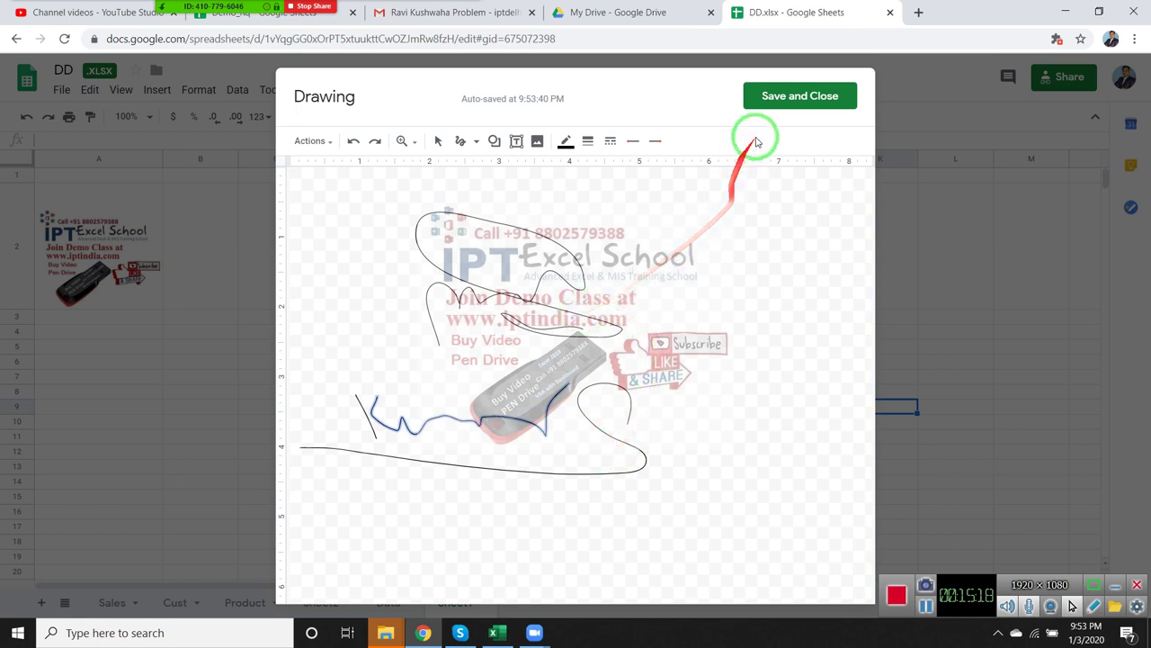
click(775, 103)
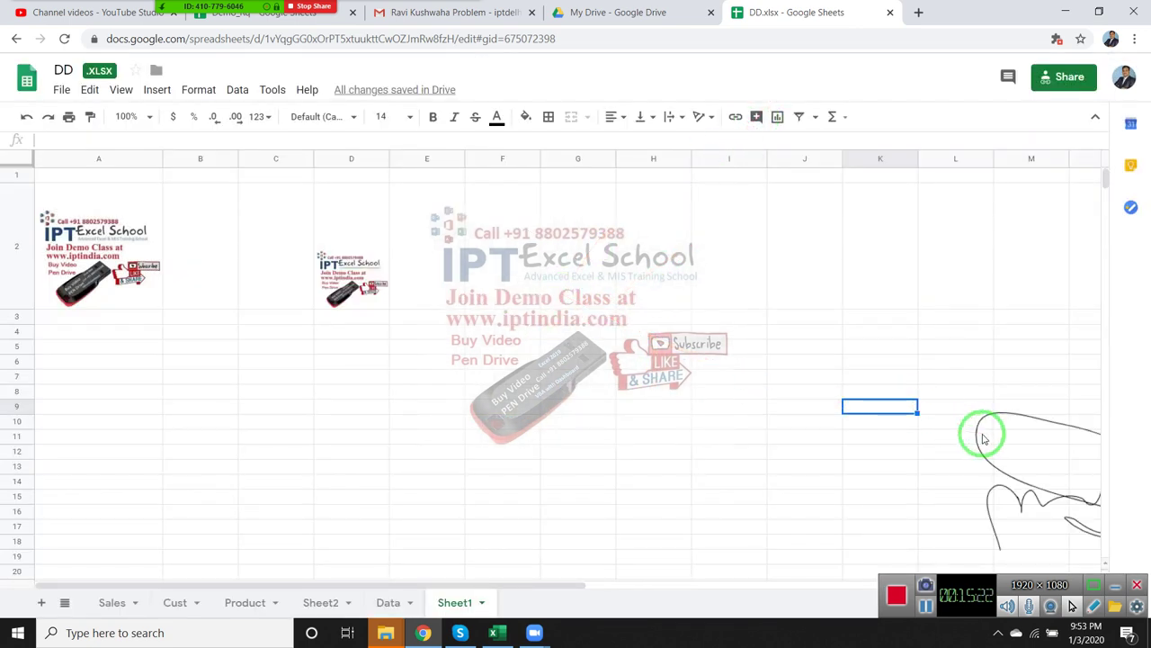
mouse_move(984, 432)
mouse_down()
mouse_move(856, 382)
mouse_move(491, 315)
mouse_up()
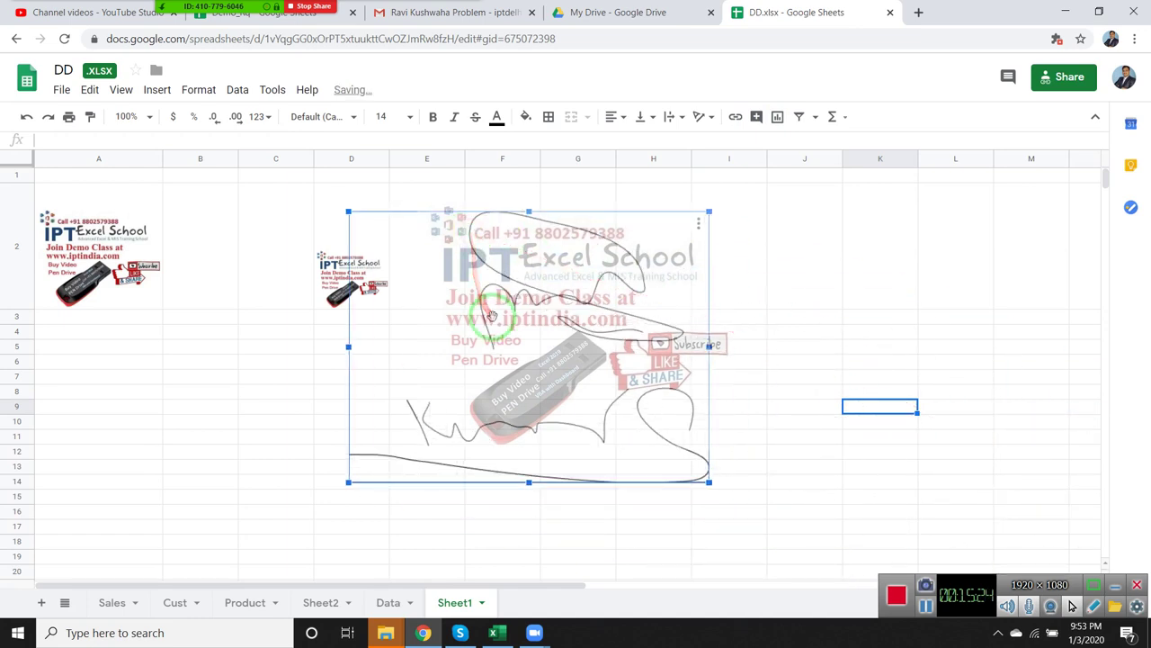
key(Delete)
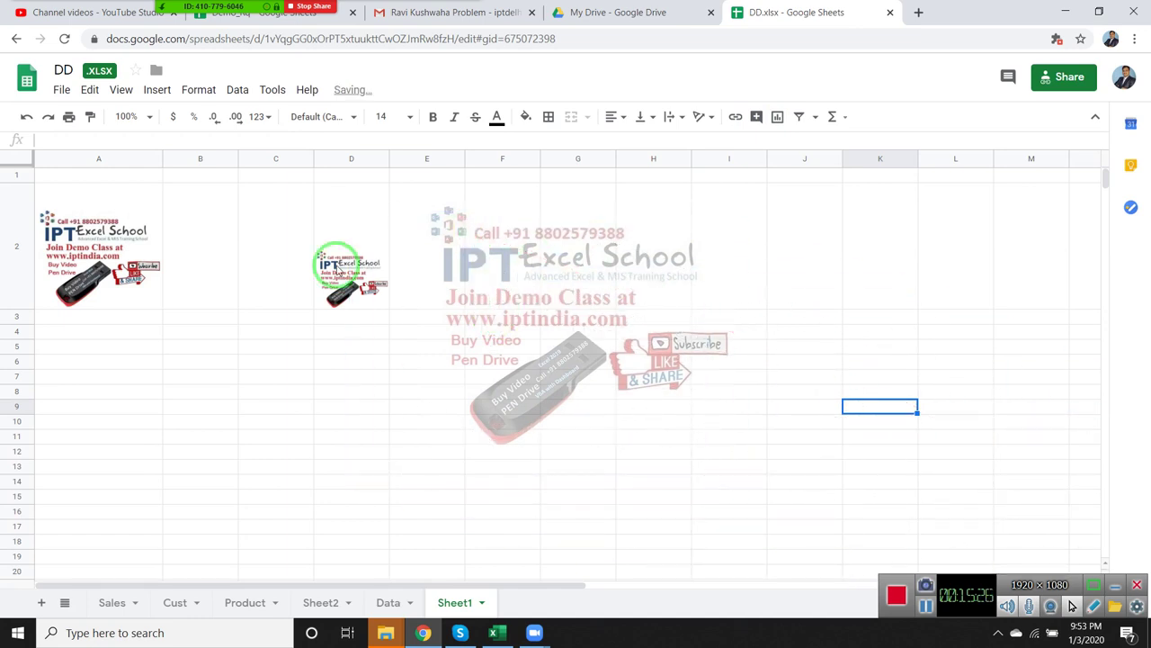
click(157, 89)
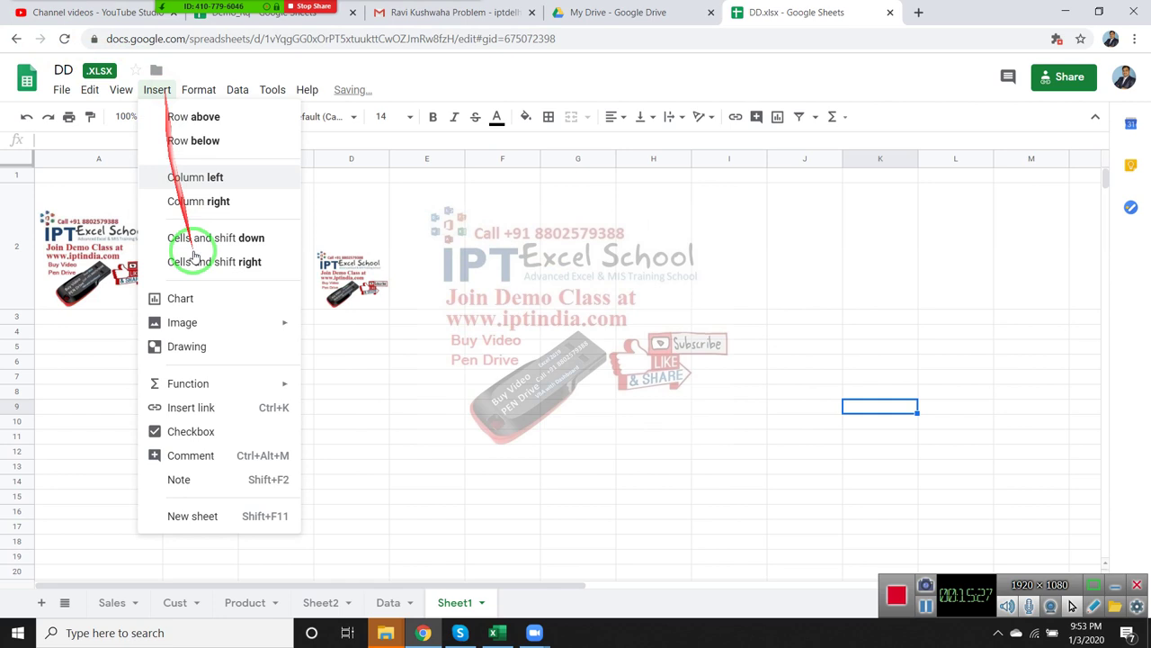
Start a new drawing and browse its Line, Shape and Image options without adding anything.
click(209, 346)
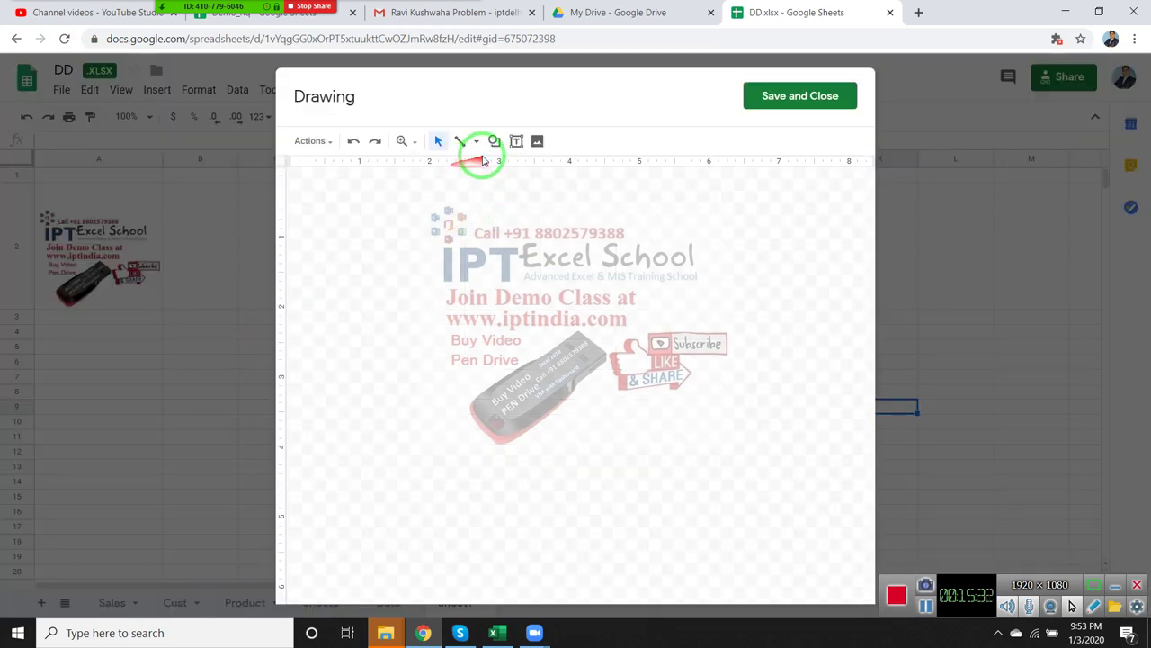
click(475, 146)
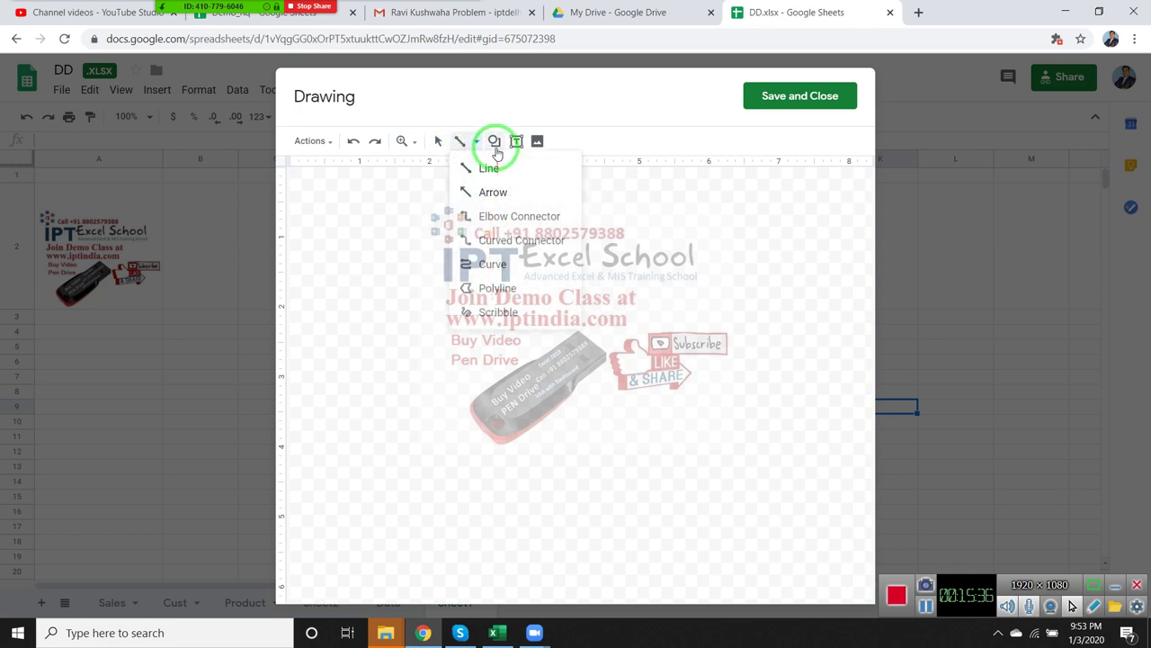
click(495, 142)
mouse_move(514, 171)
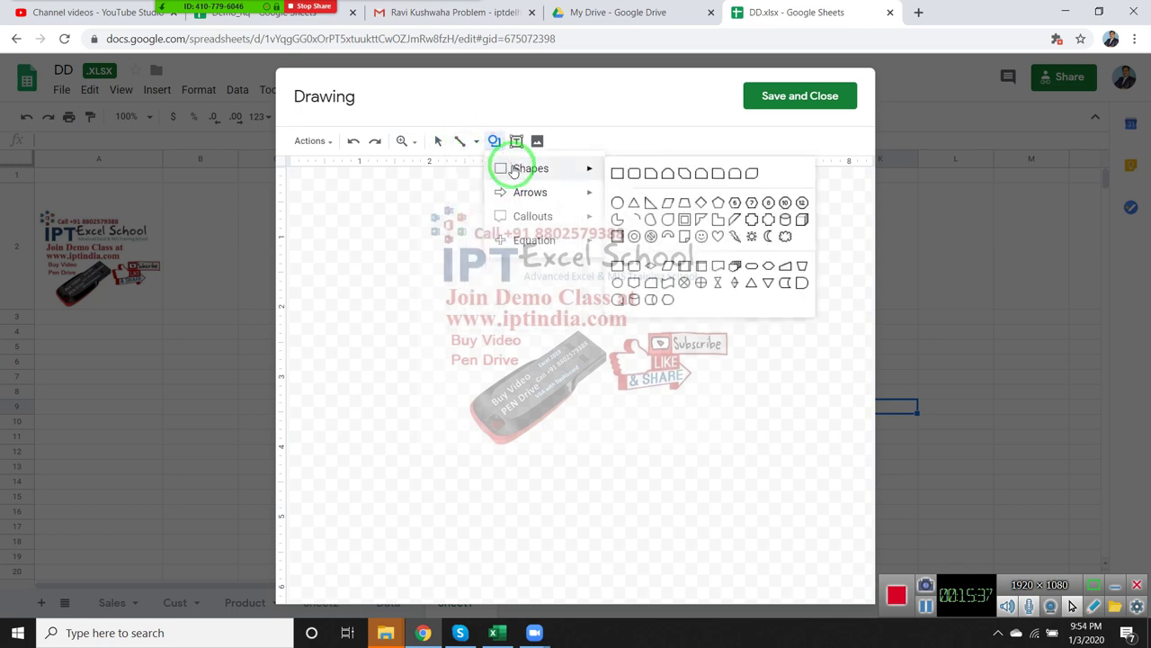
mouse_move(576, 200)
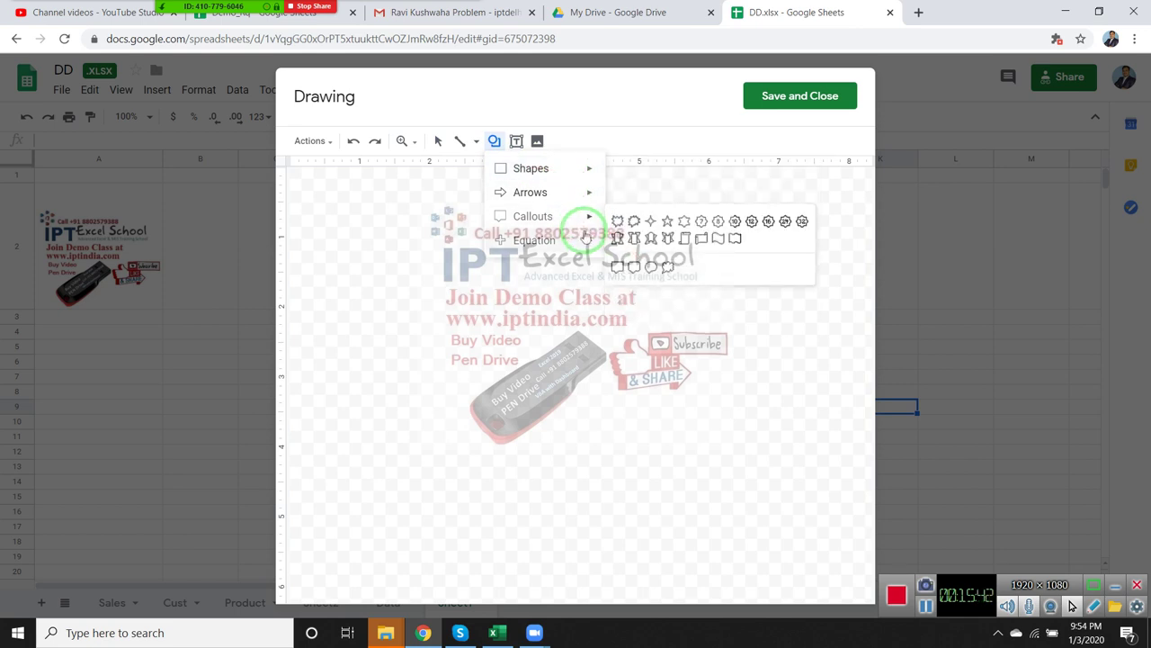
mouse_move(585, 248)
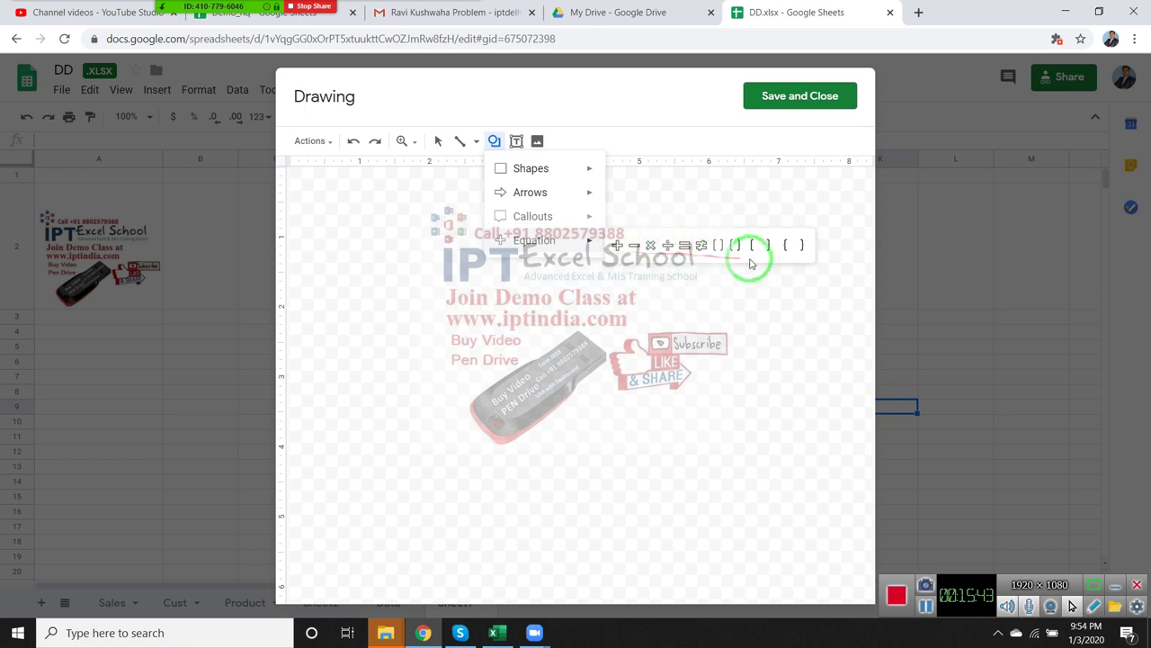
click(537, 151)
click(537, 143)
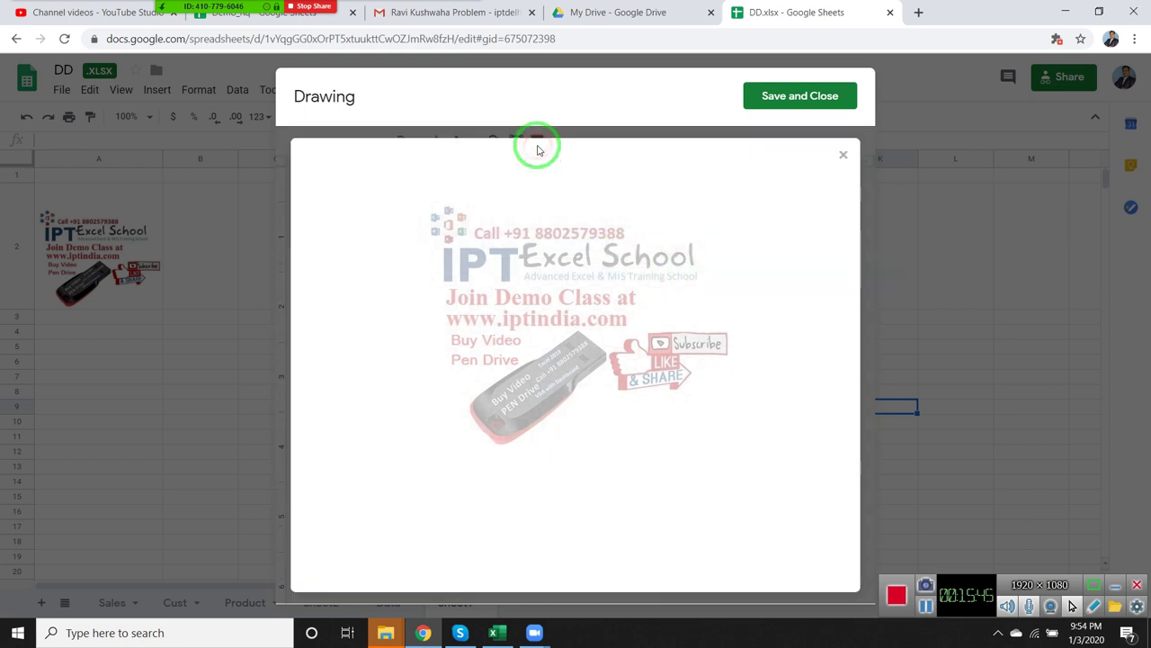
click(843, 161)
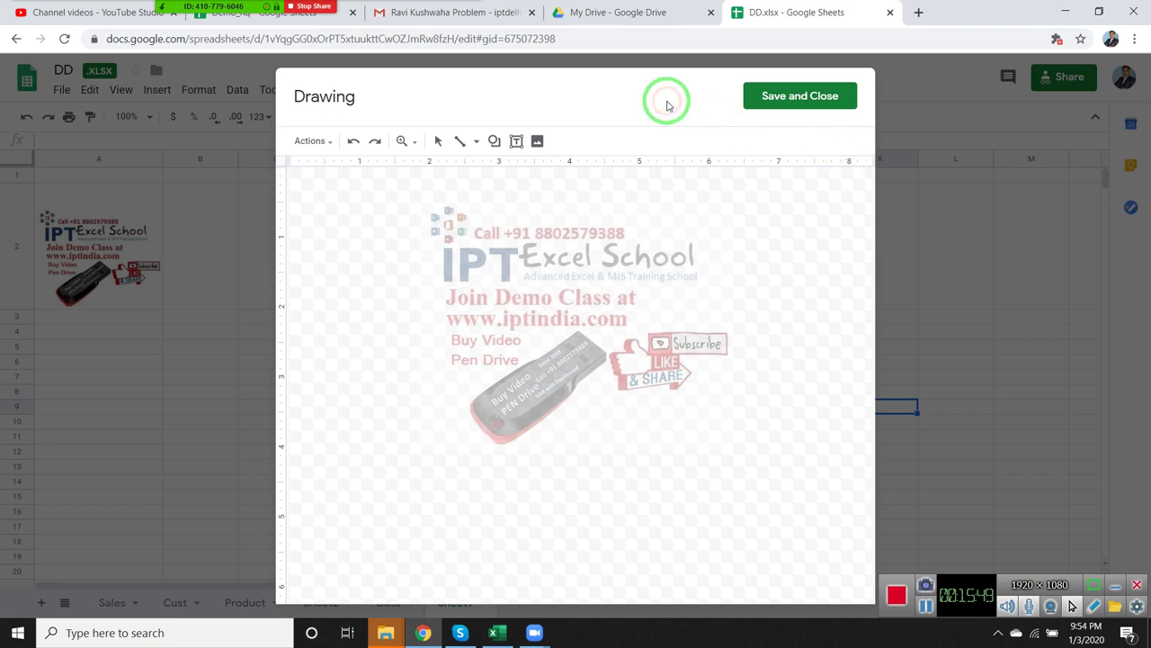
Save and close the blank drawing, select E11, and show the insertion options.
click(777, 108)
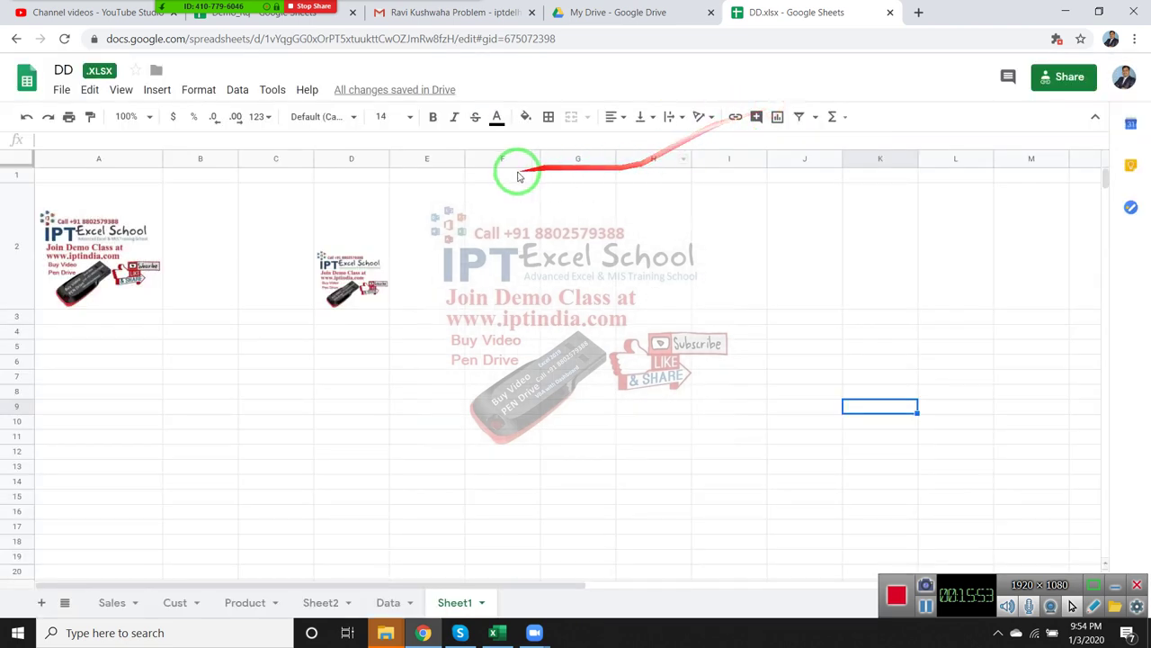
click(455, 436)
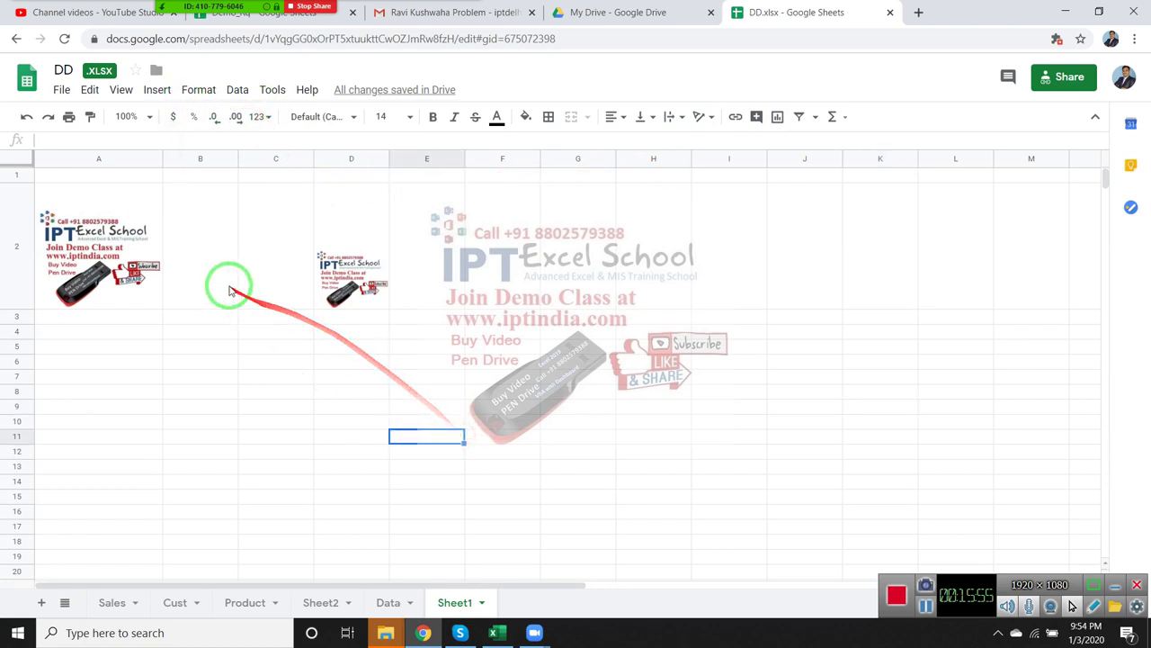
click(157, 90)
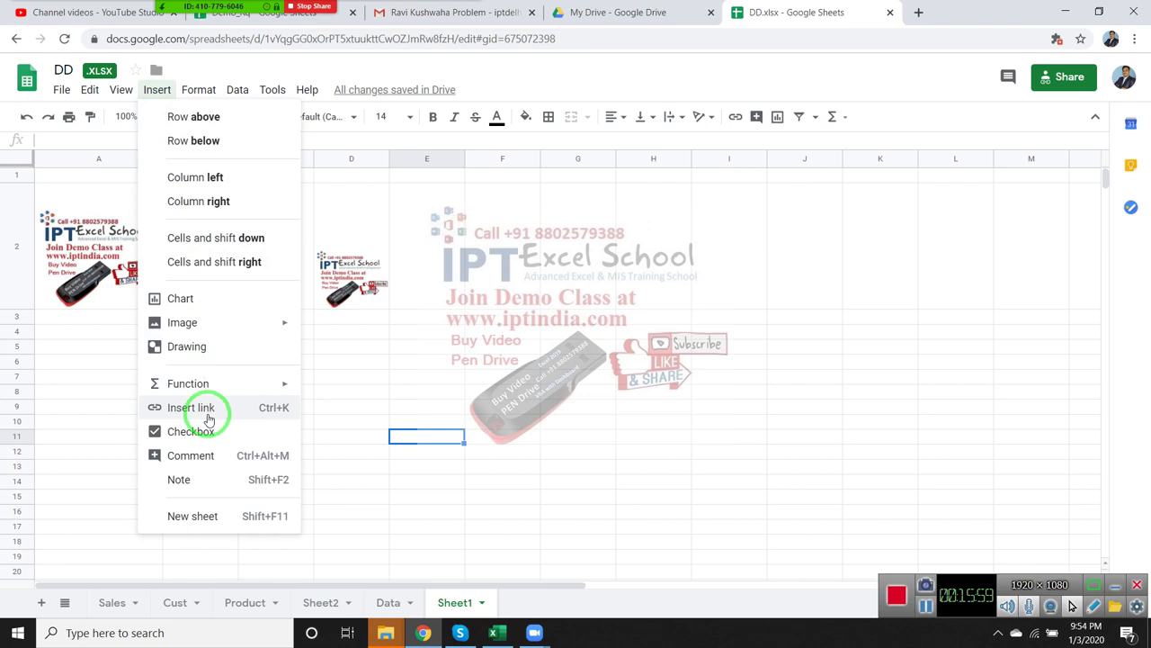
mouse_move(244, 384)
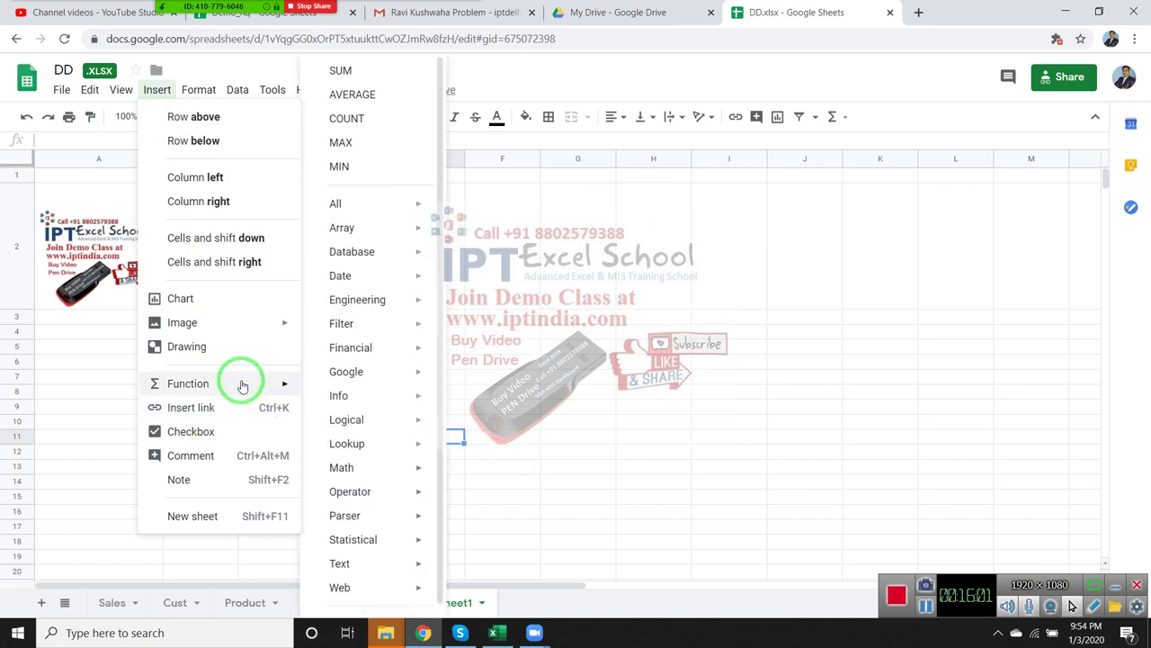
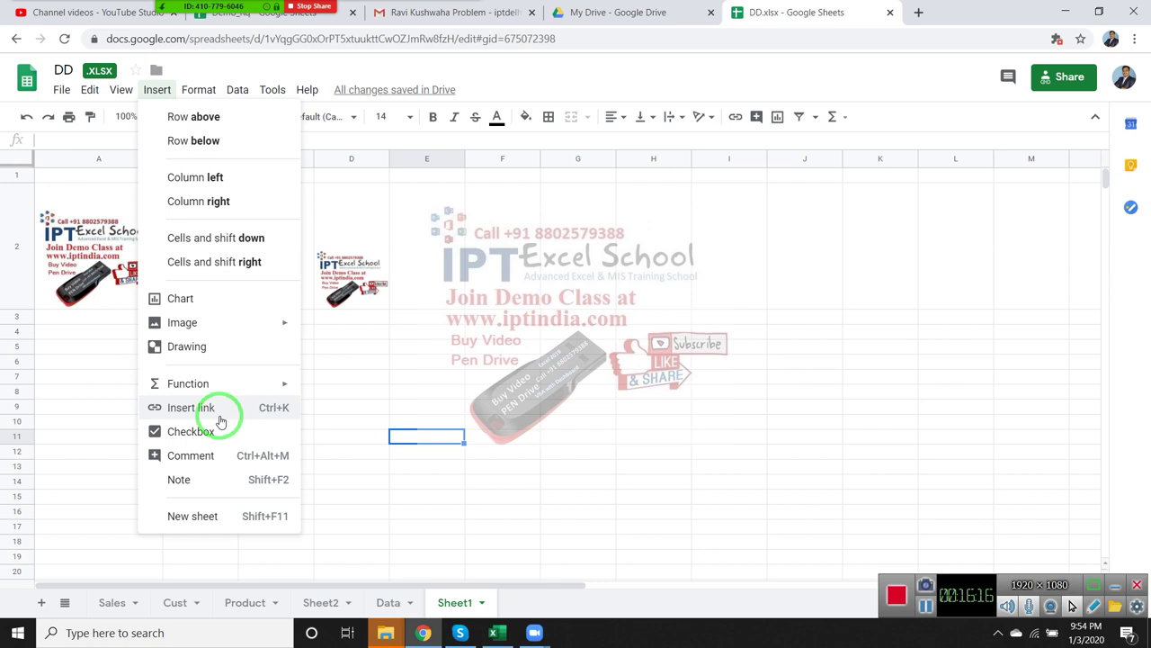
click(444, 396)
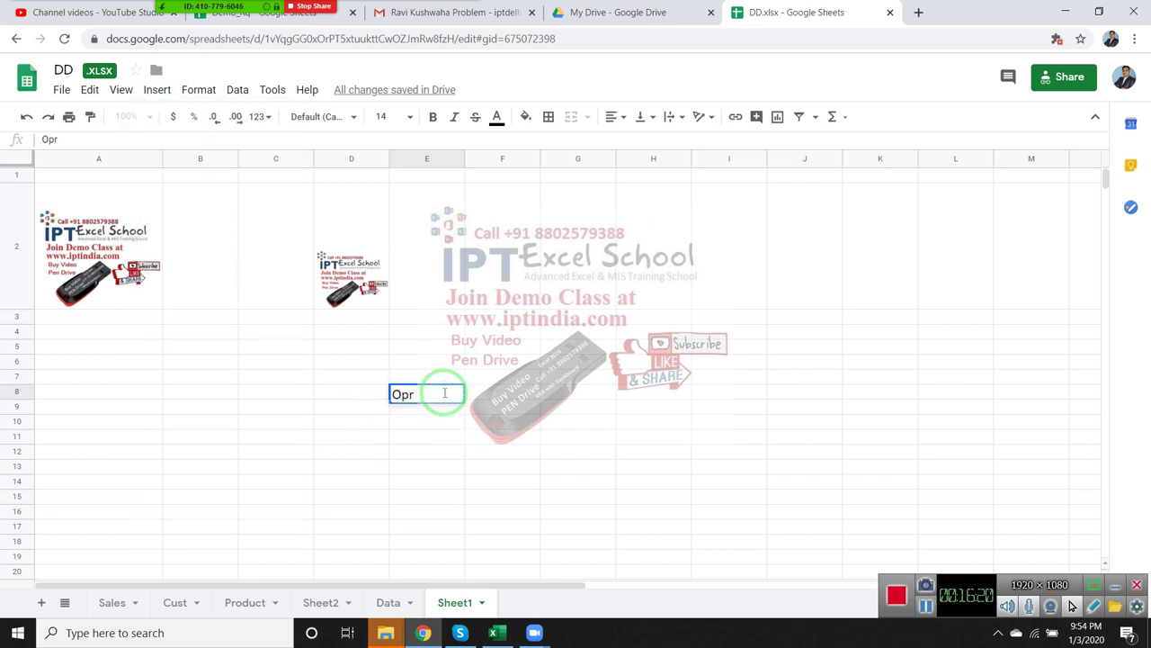
key(Return)
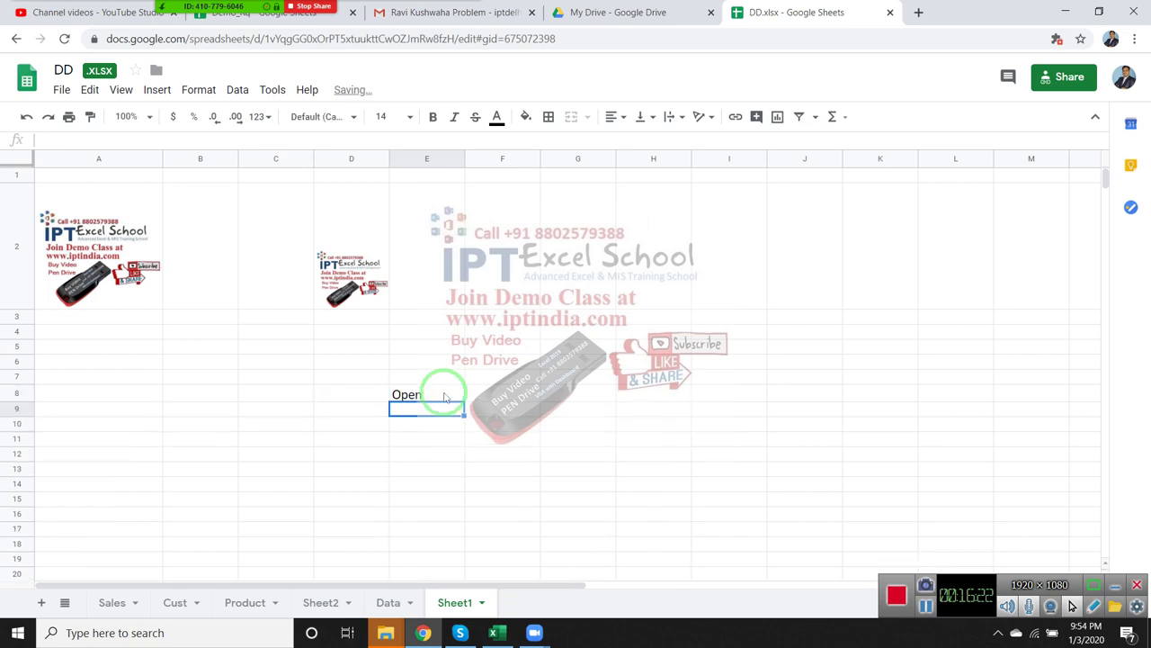
click(450, 398)
right_click(450, 396)
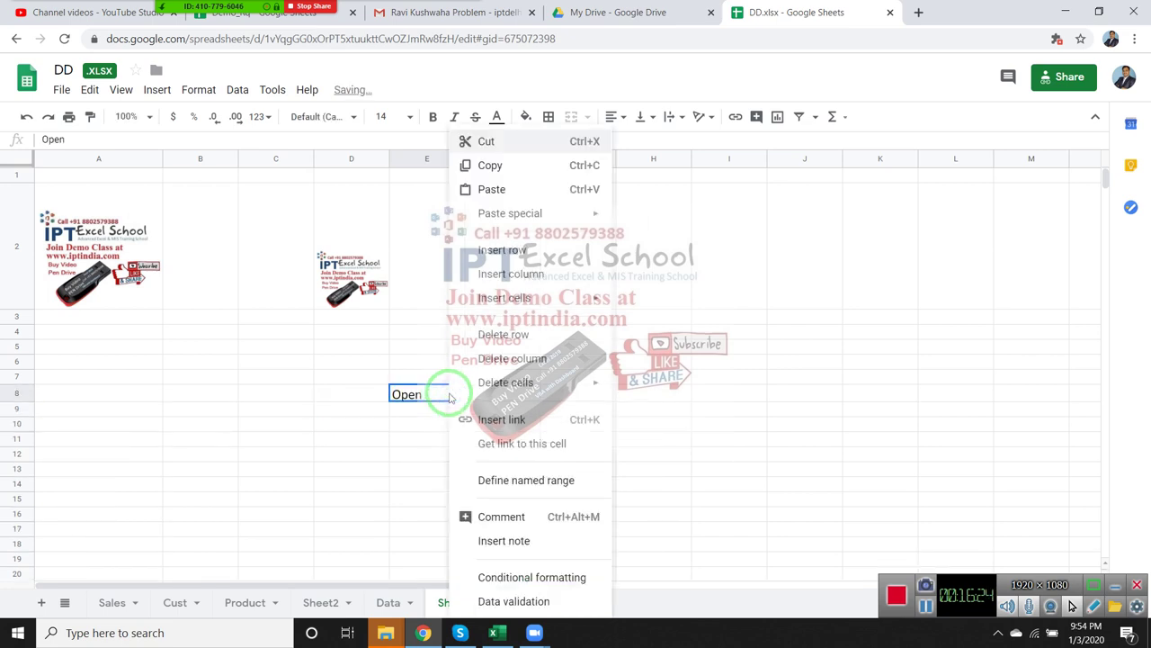
click(499, 429)
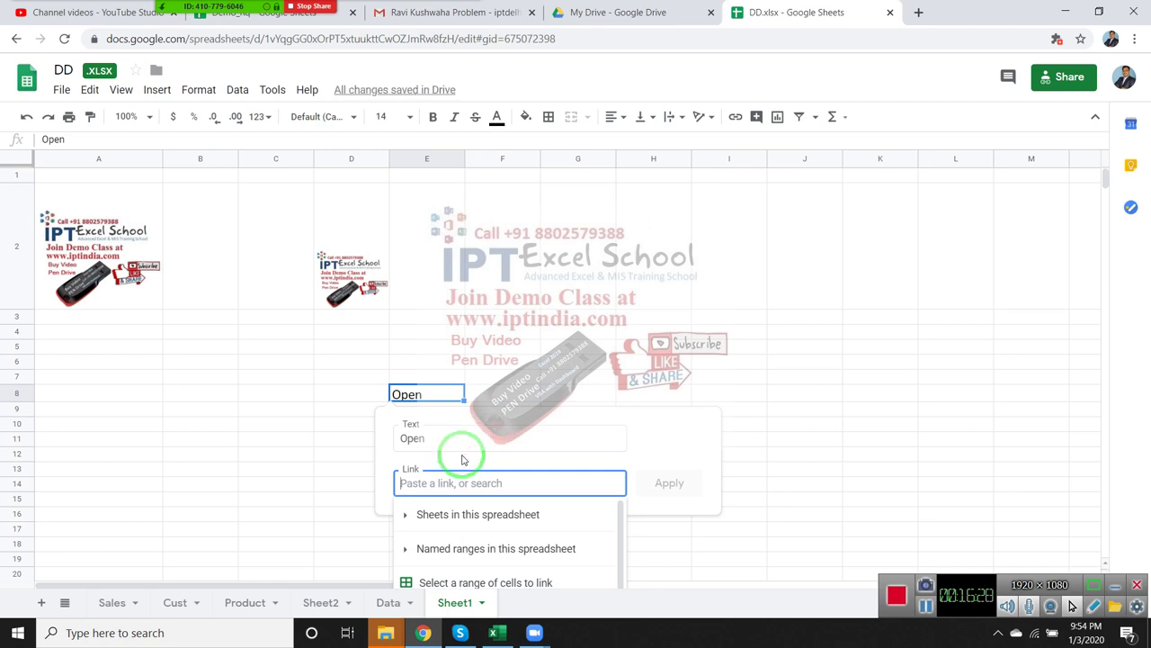
text(www)
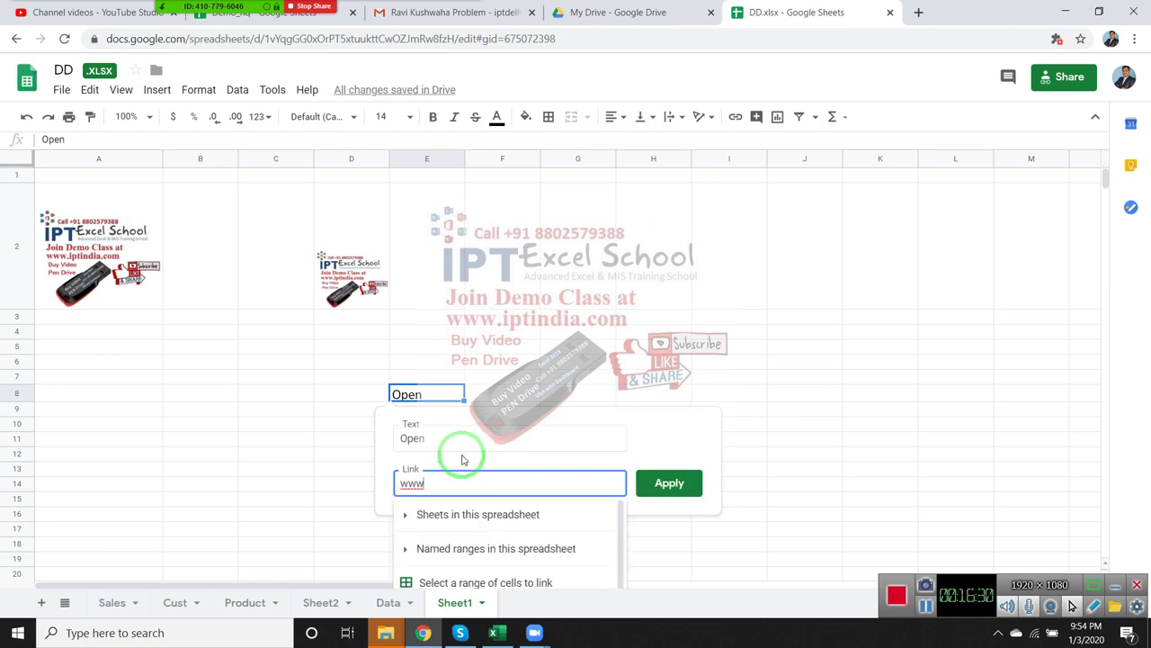
text(.ipt)
text(indai.)
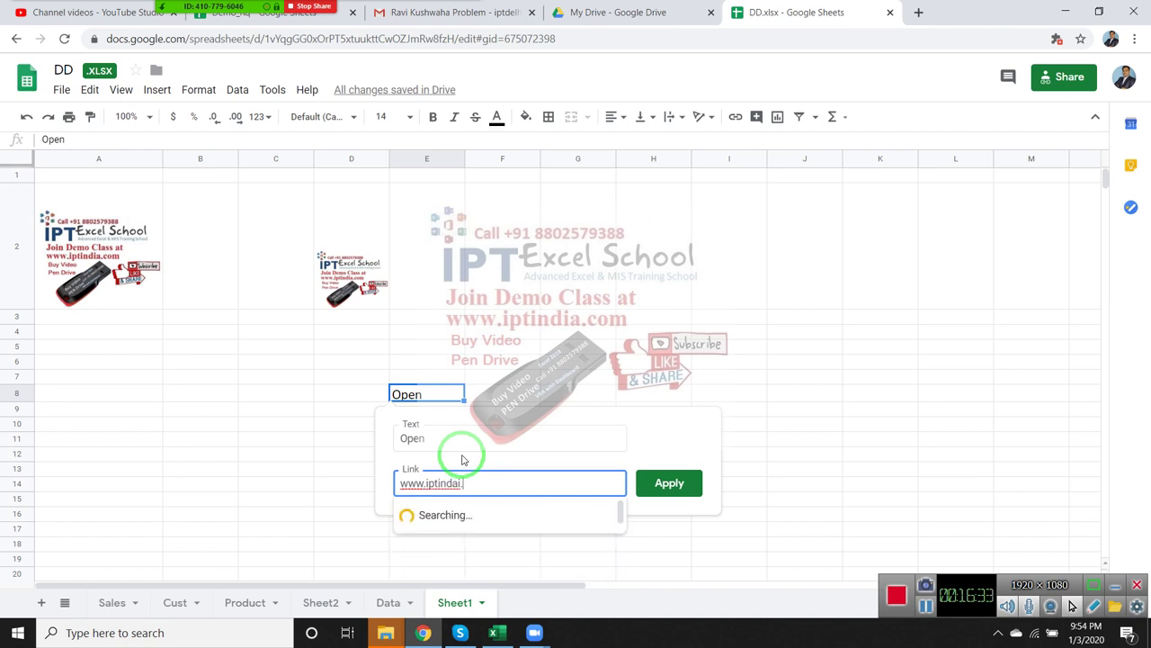
text(com)
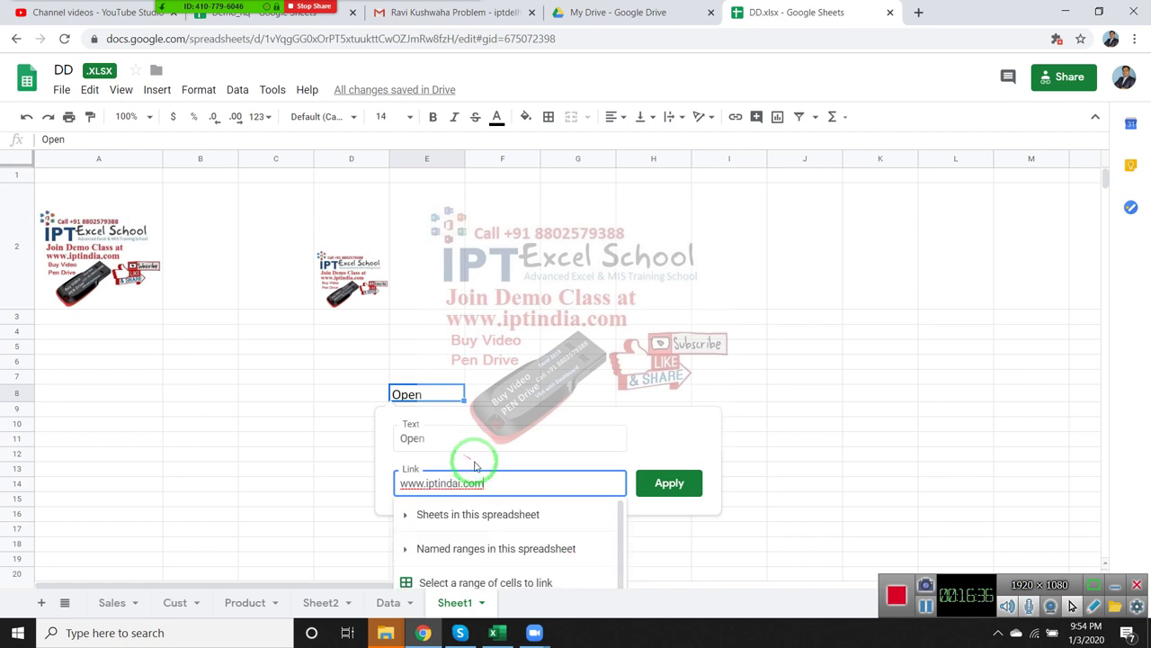
click(669, 483)
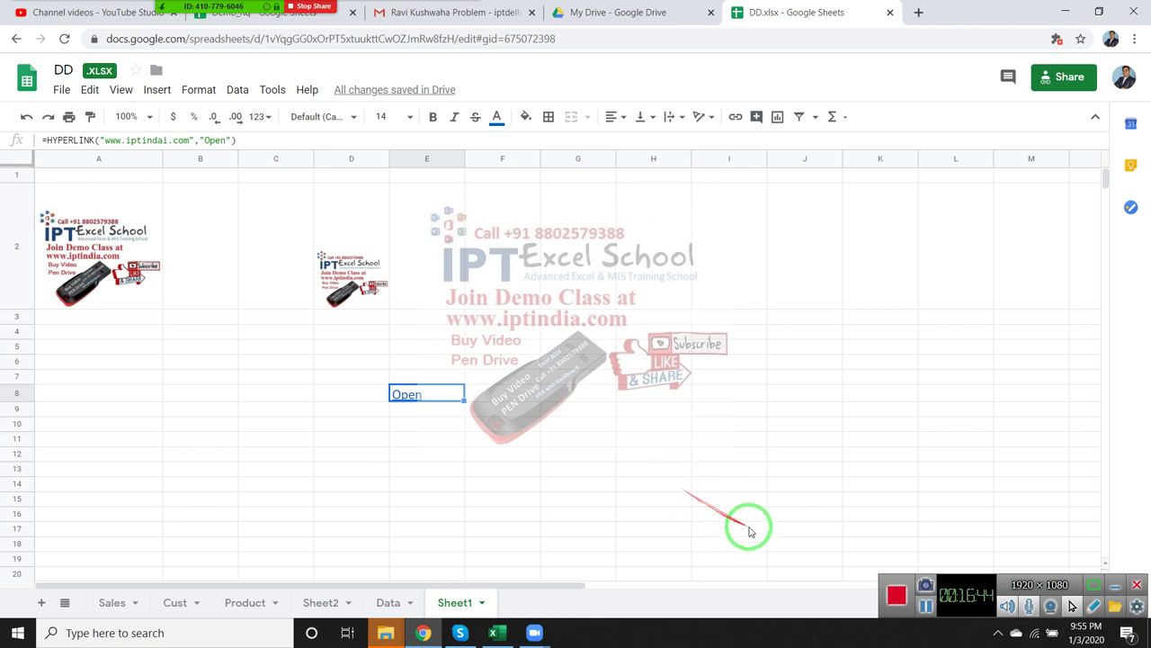
Preview the Open link in E8, then bring up the Insert menu.
drag(920, 601, 482, 412)
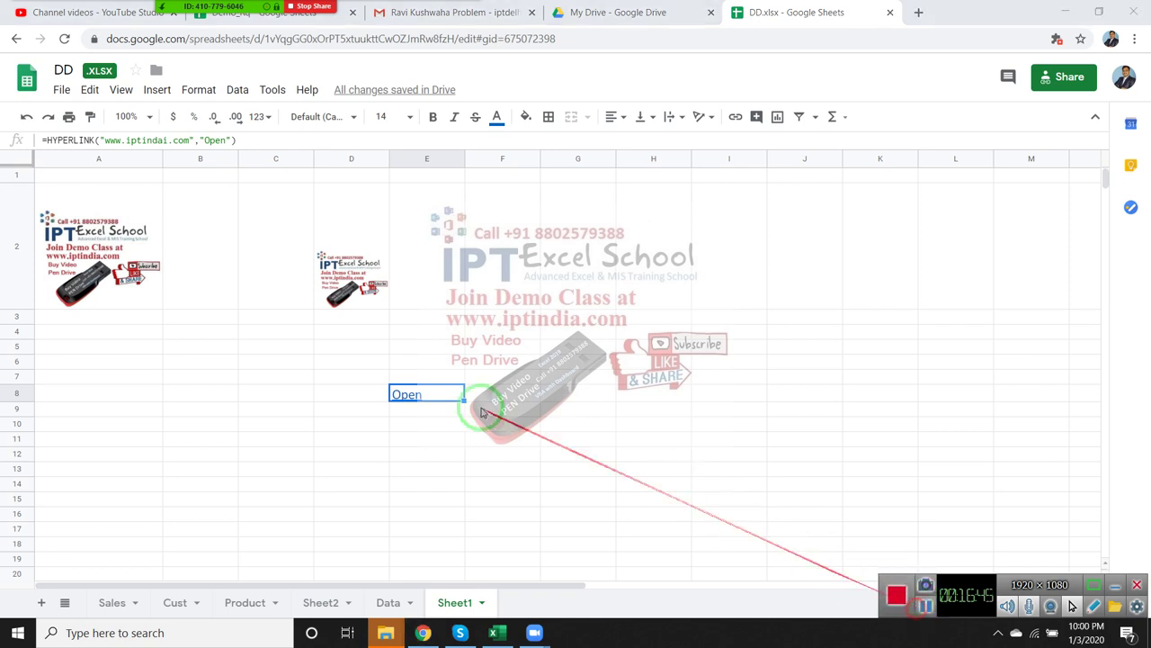
click(428, 424)
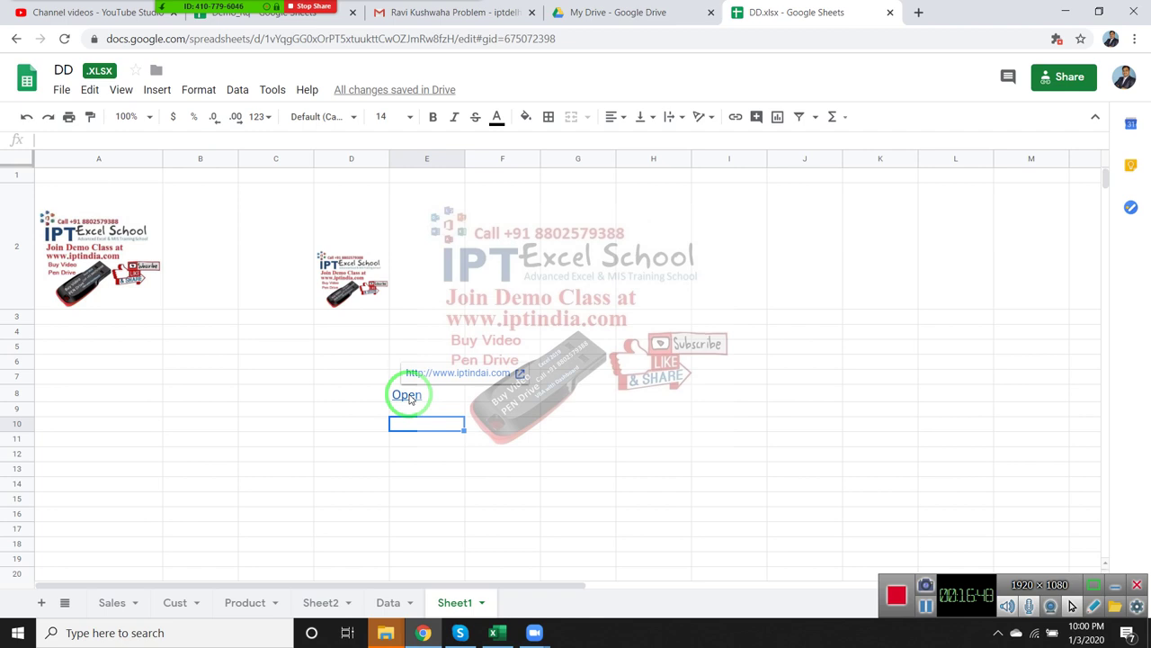
drag(403, 415, 203, 165)
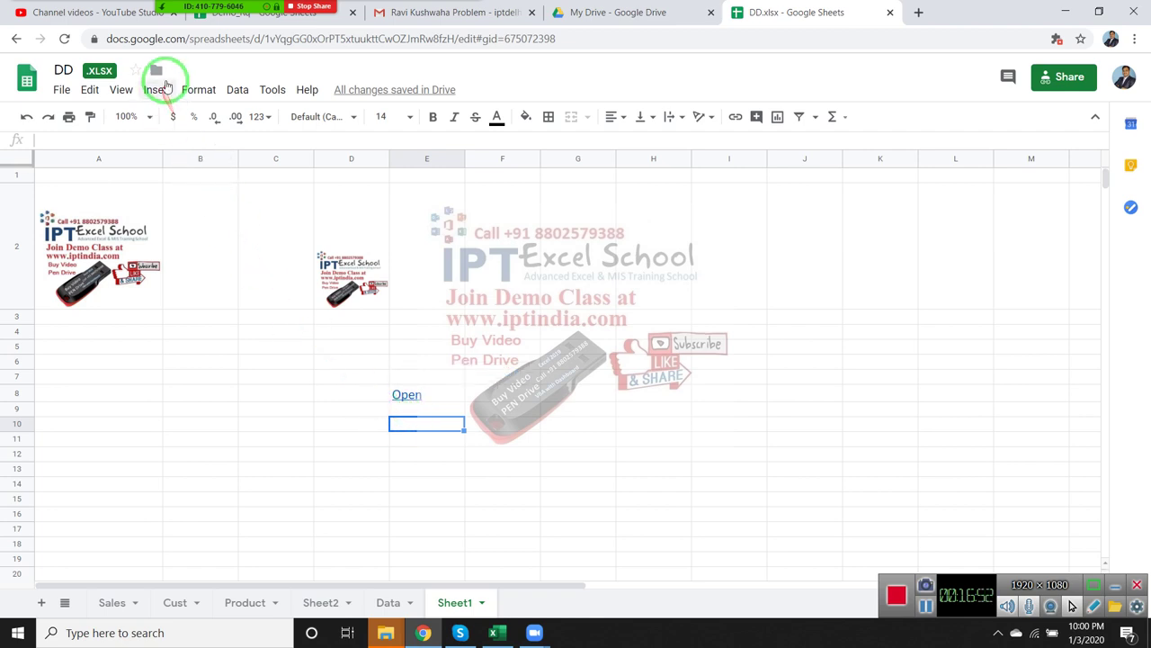
click(157, 92)
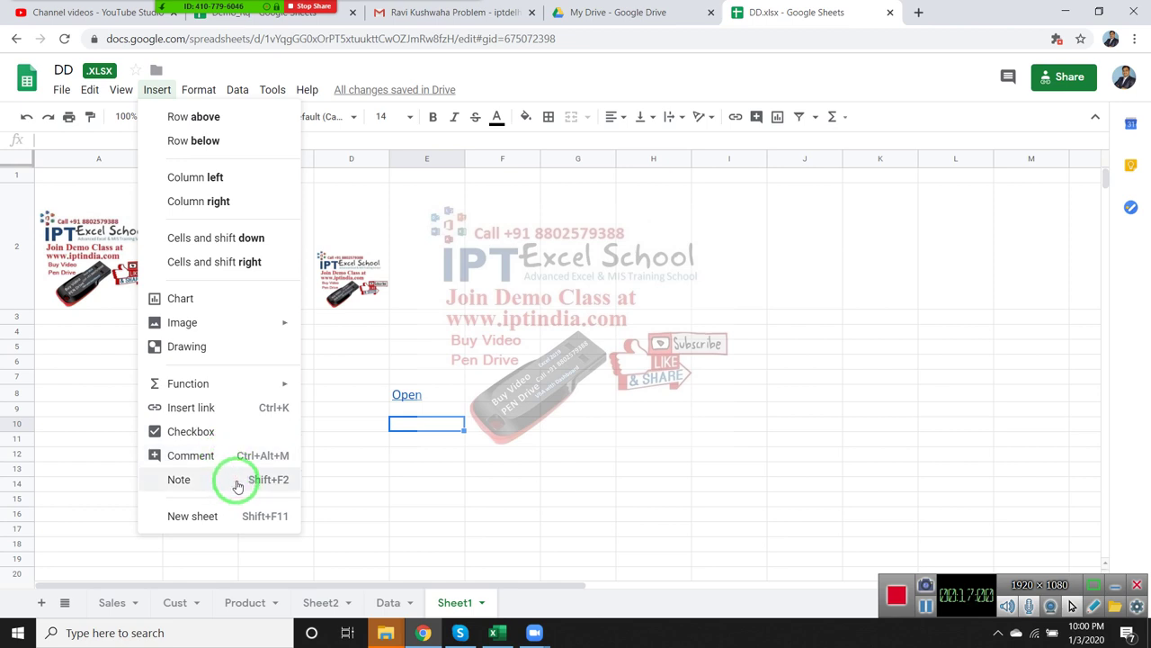
Insert a new blank Sheet3, then browse the Insert, Format and Tools menus.
click(234, 520)
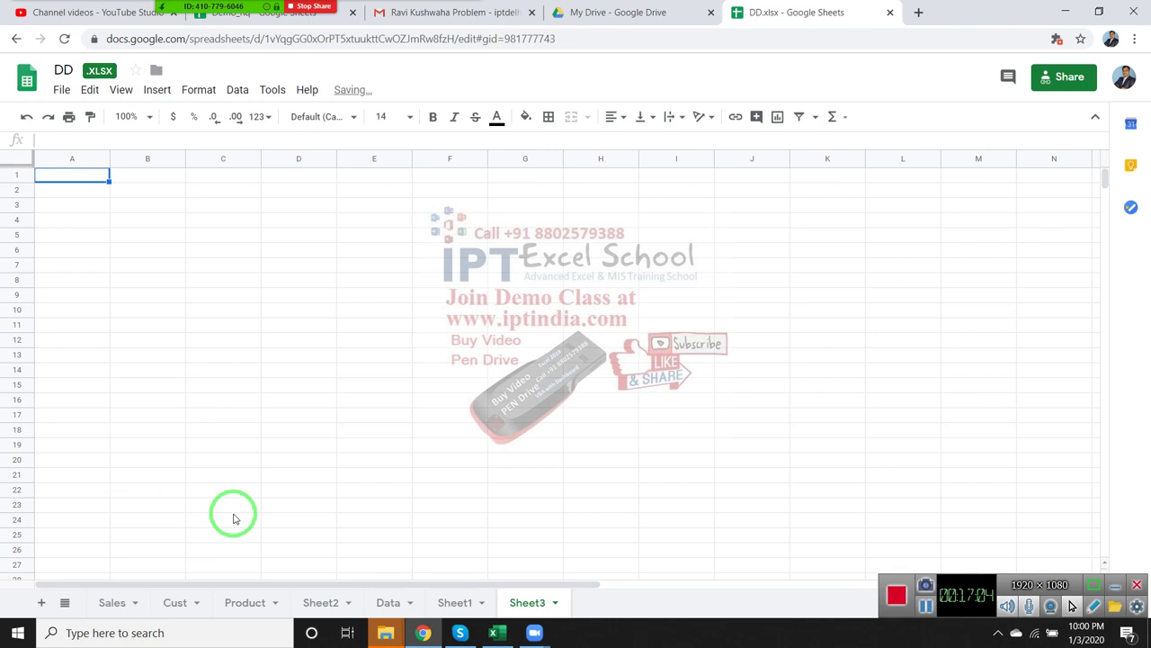
click(193, 401)
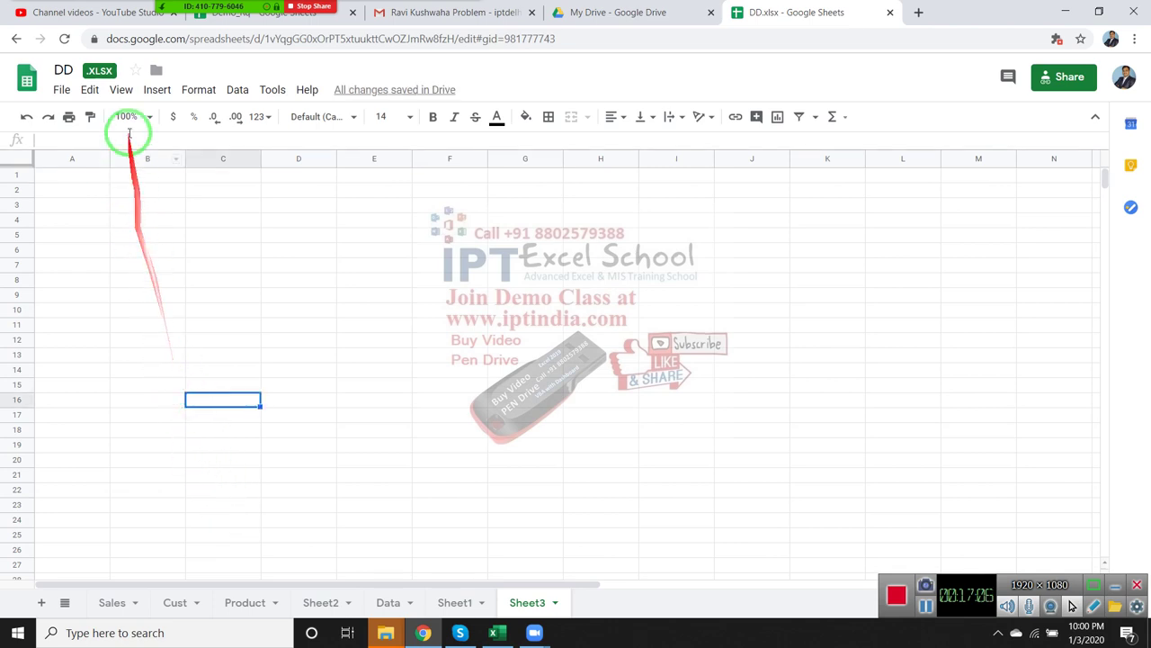
click(123, 89)
mouse_move(152, 90)
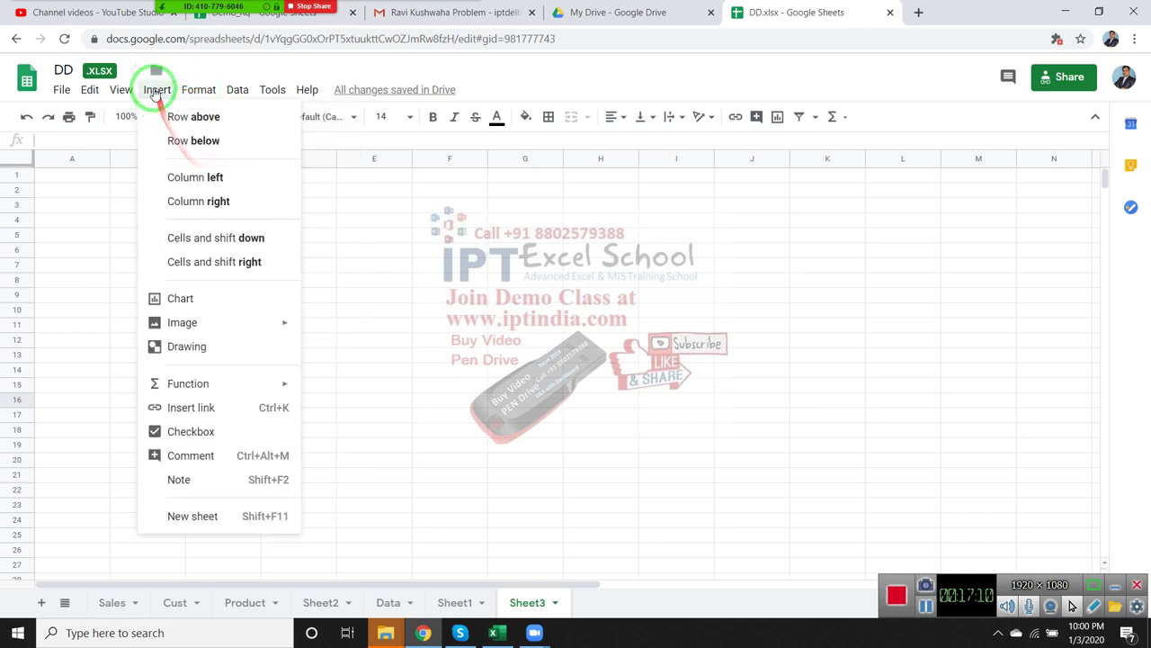
mouse_move(191, 390)
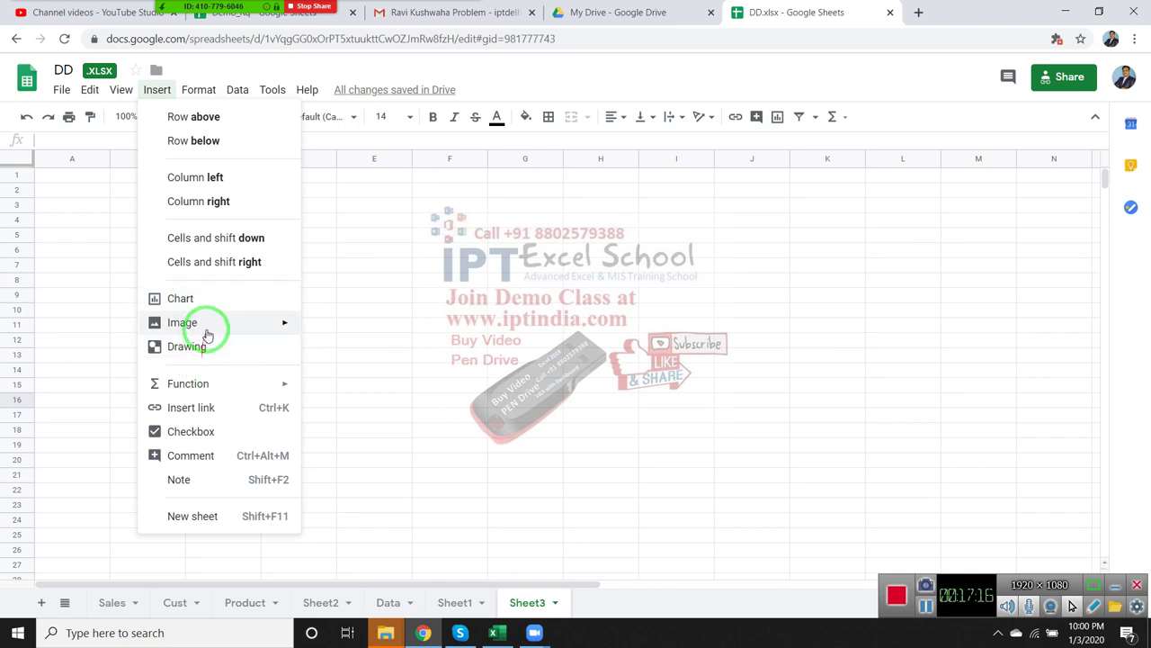
mouse_move(206, 326)
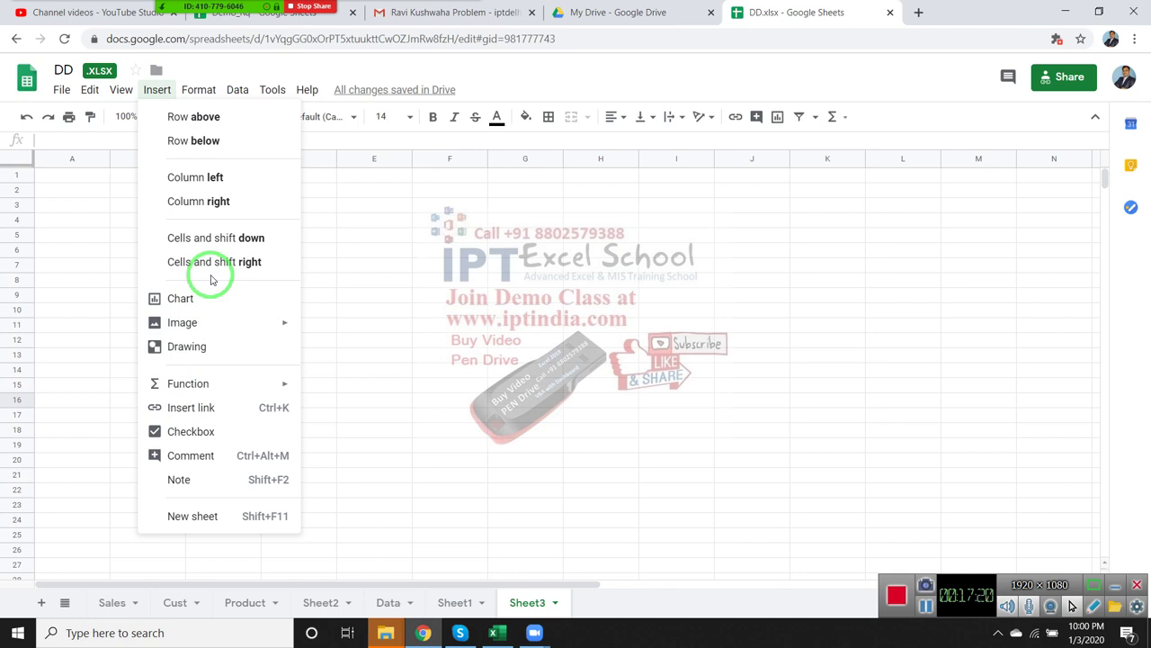
mouse_move(199, 97)
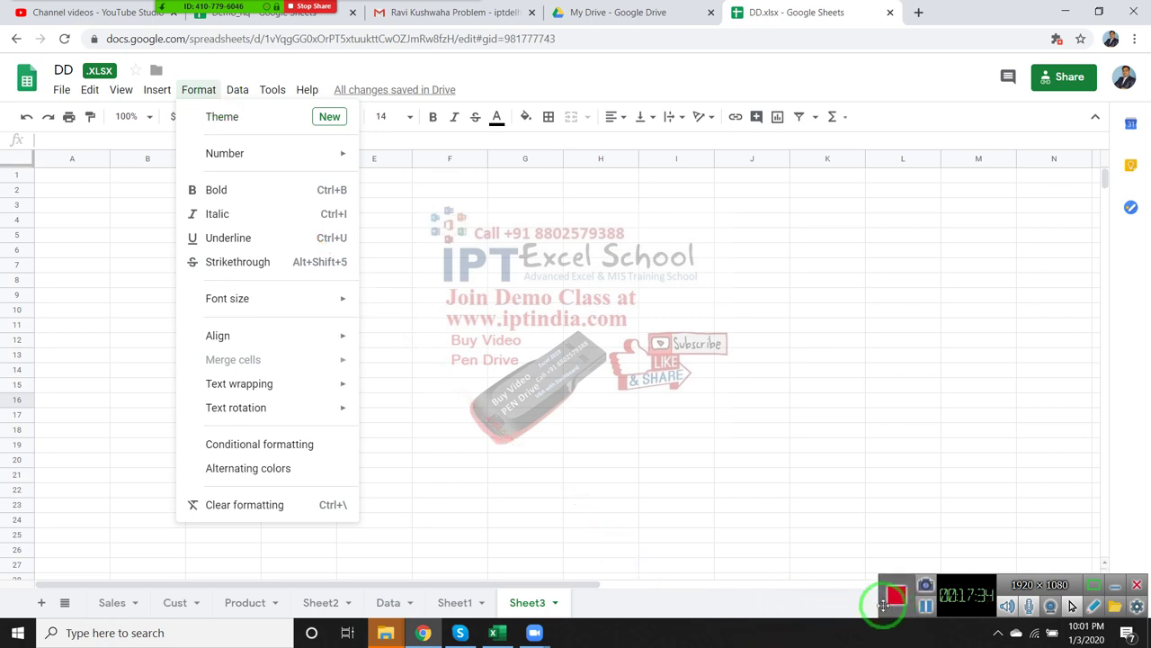
mouse_move(274, 97)
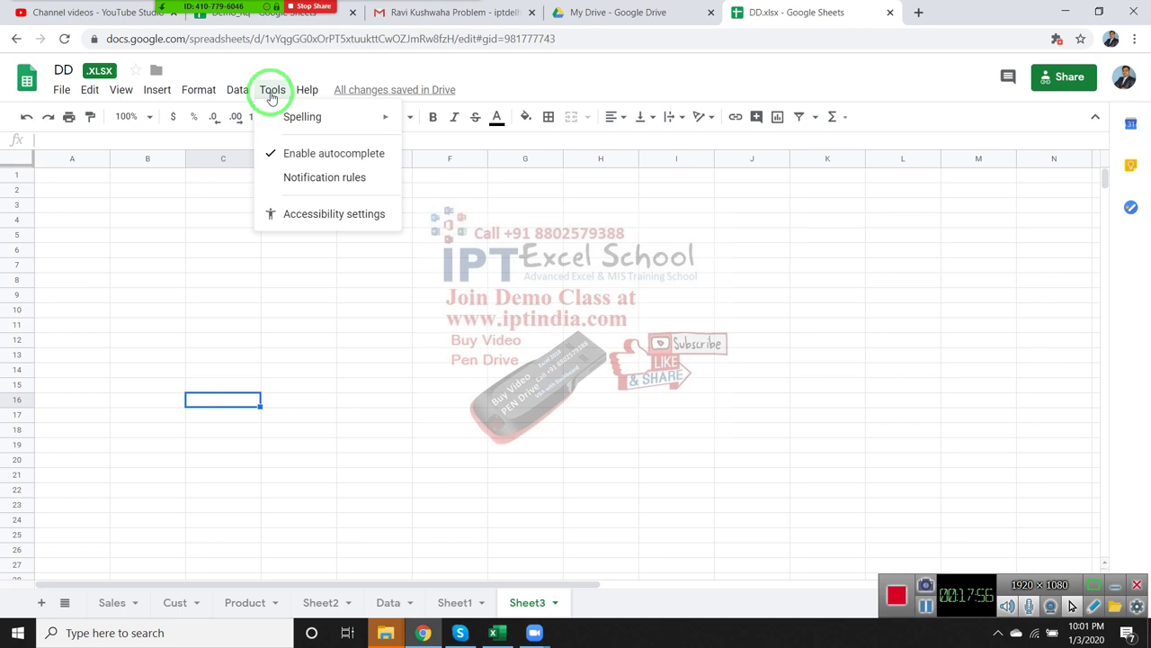
Dismiss the Tools menu and open the DD spreadsheet's Share dialog.
click(720, 297)
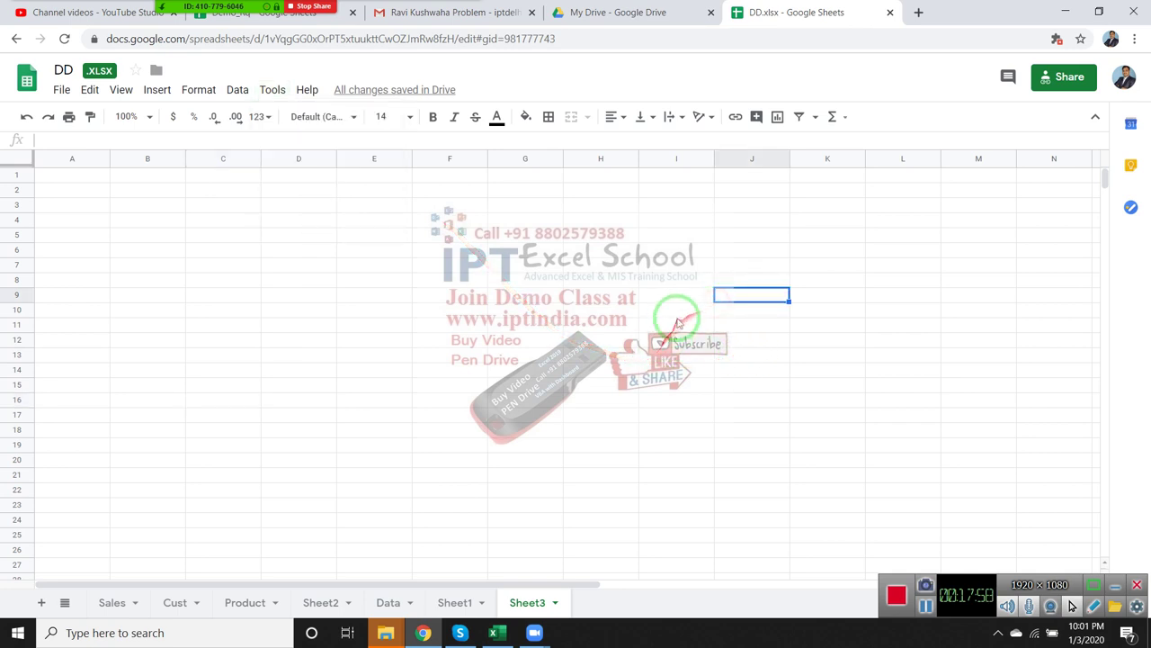
click(1050, 77)
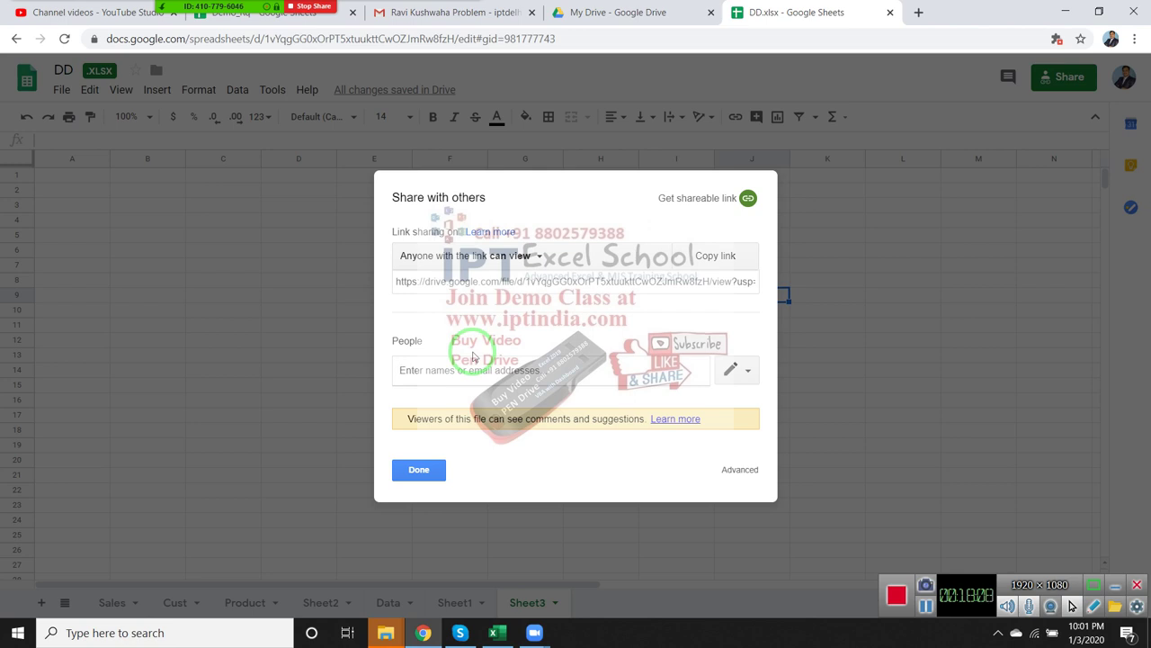
Check the permission levels for new people, then close the Share dialog unchanged.
click(738, 370)
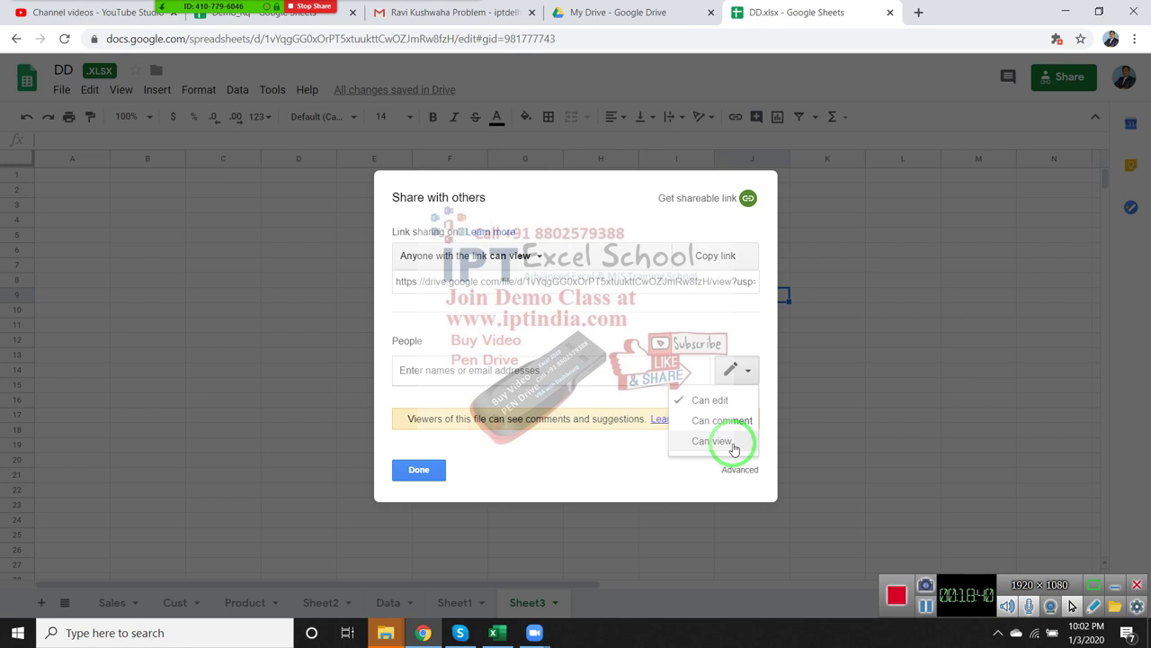
click(589, 365)
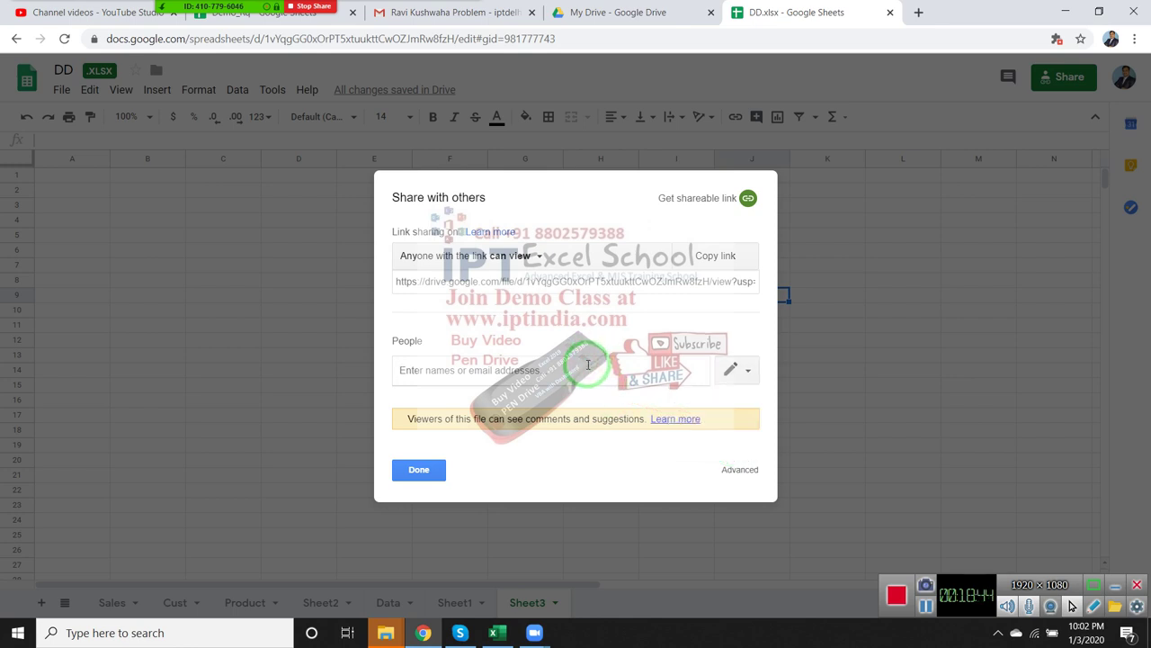
key(Escape)
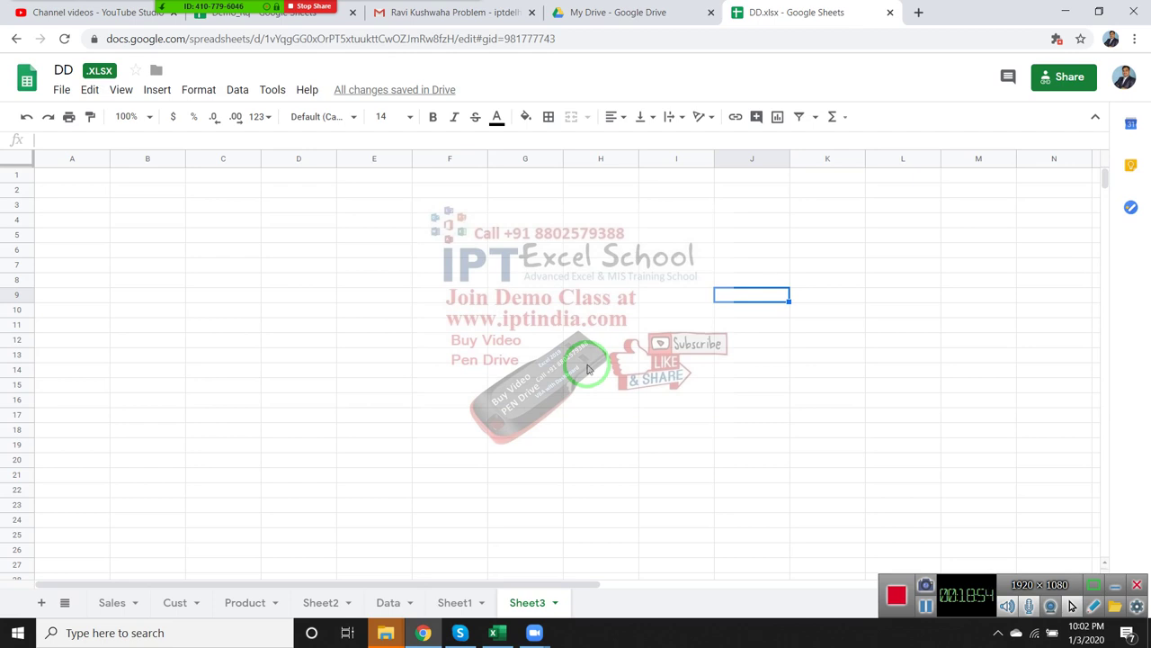
Stop screen sharing and begin ending the Zoom meeting.
click(312, 7)
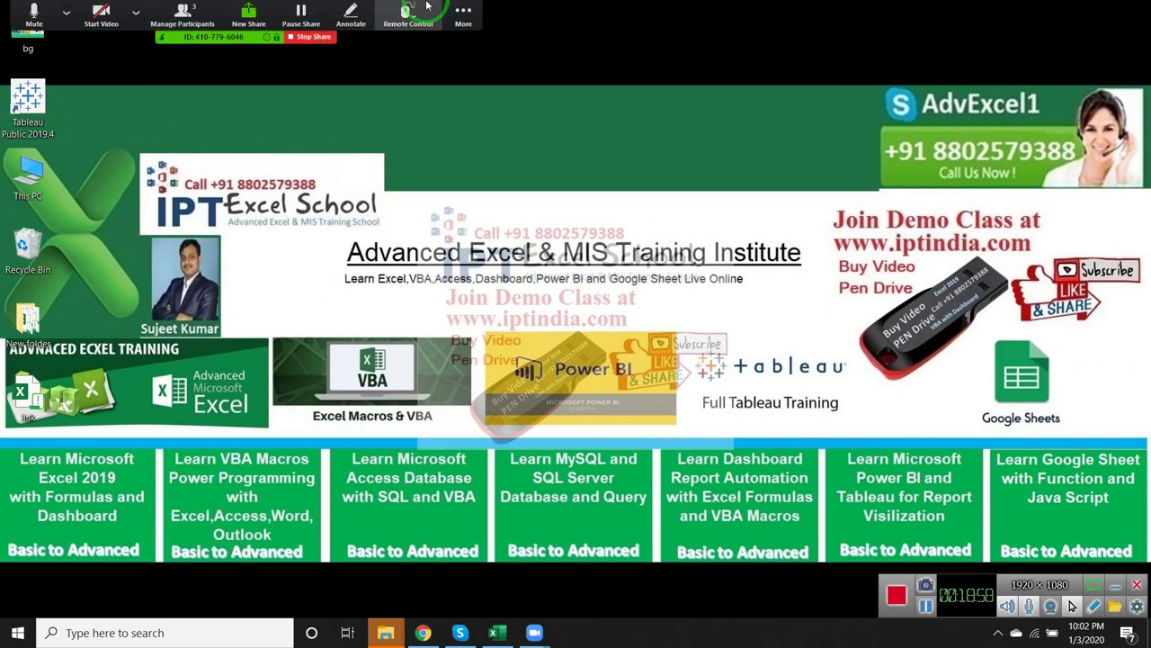
click(463, 13)
click(481, 184)
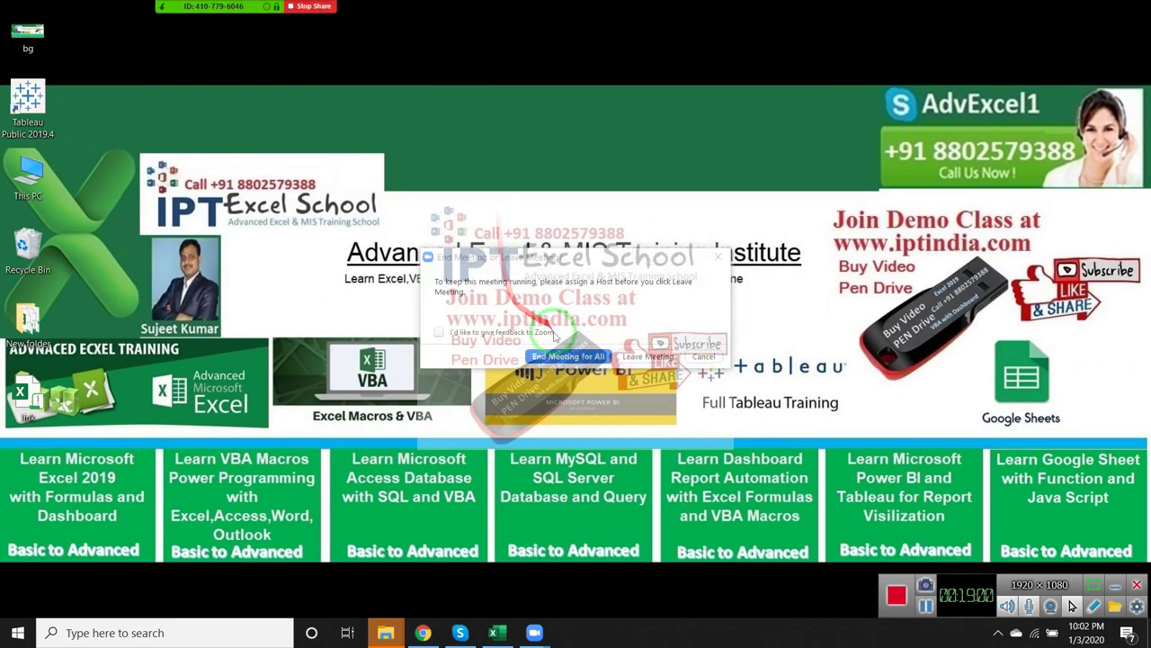